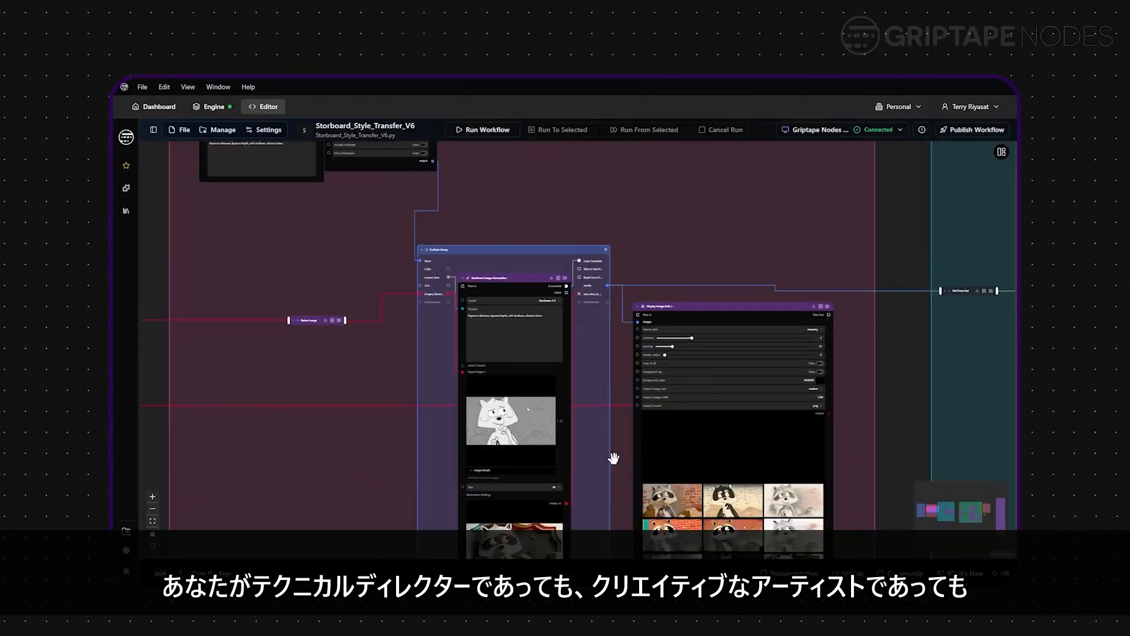
Step: Scroll up and preview the raccoon image grid at full size
scroll(538, 303, "up", 5)
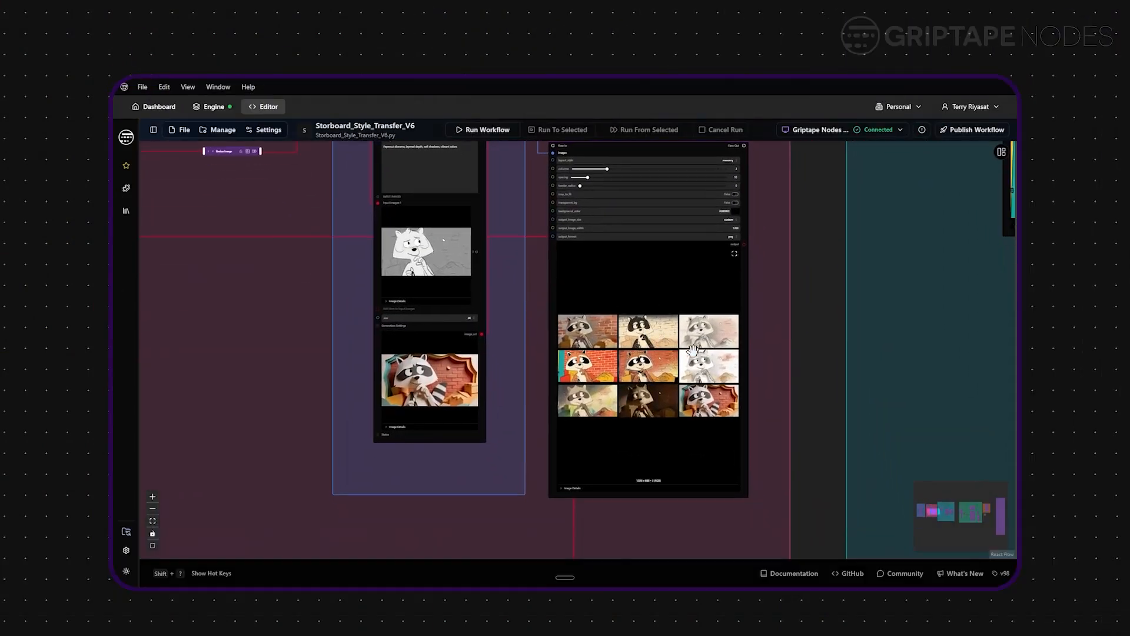
left_click(734, 255)
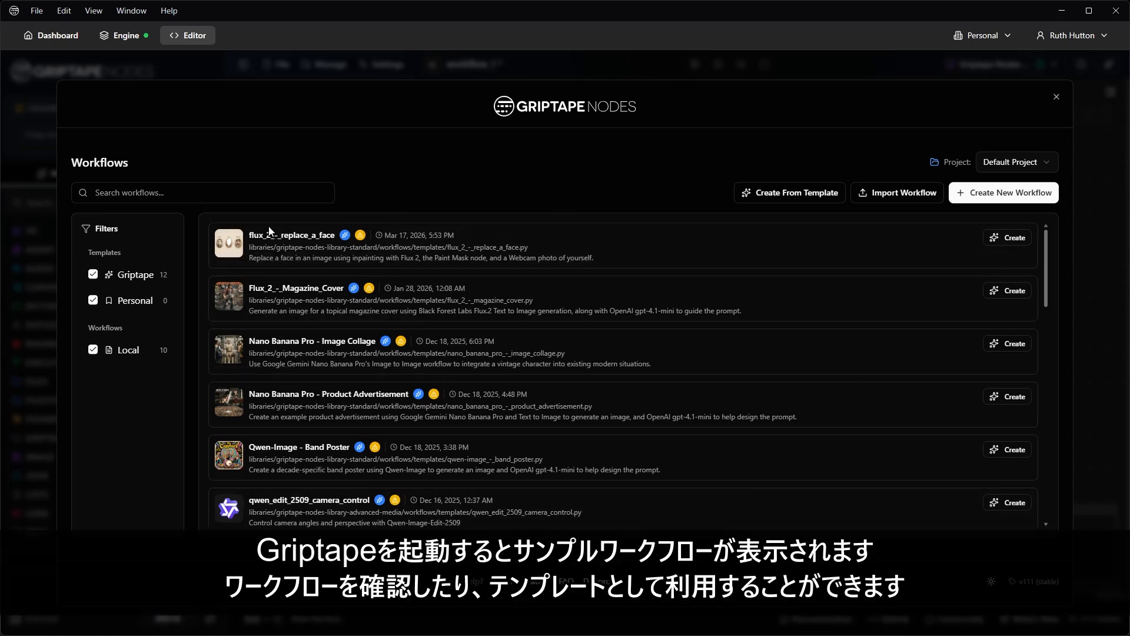
mouse_move(243, 299)
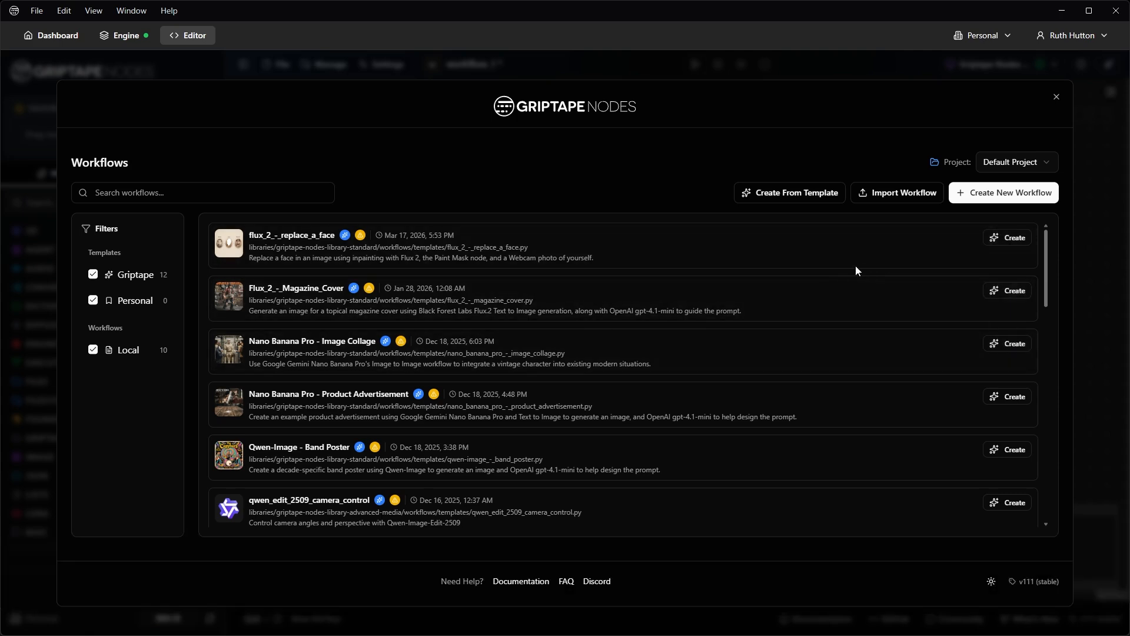
scroll(601, 315, "down", 7)
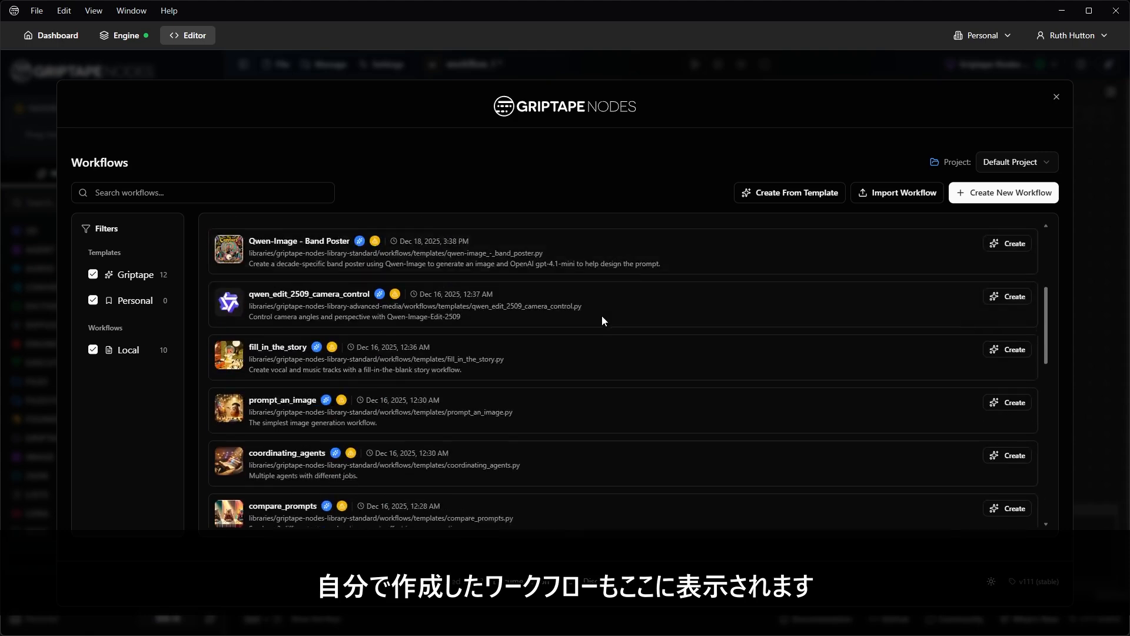
scroll(590, 336, "down", 8)
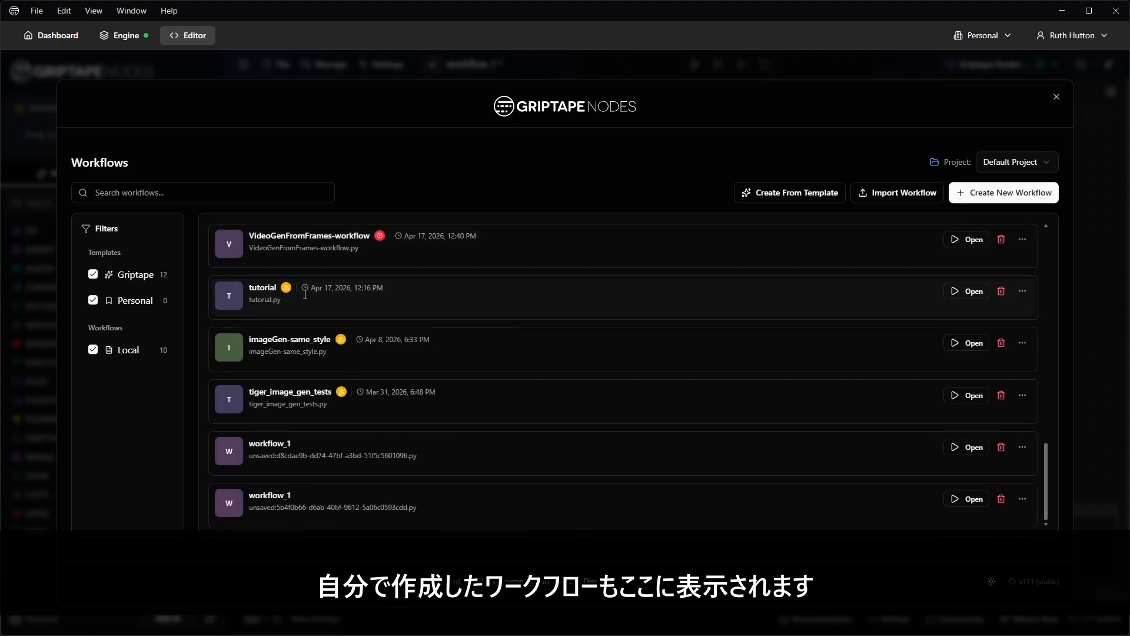
scroll(677, 347, "up", 14)
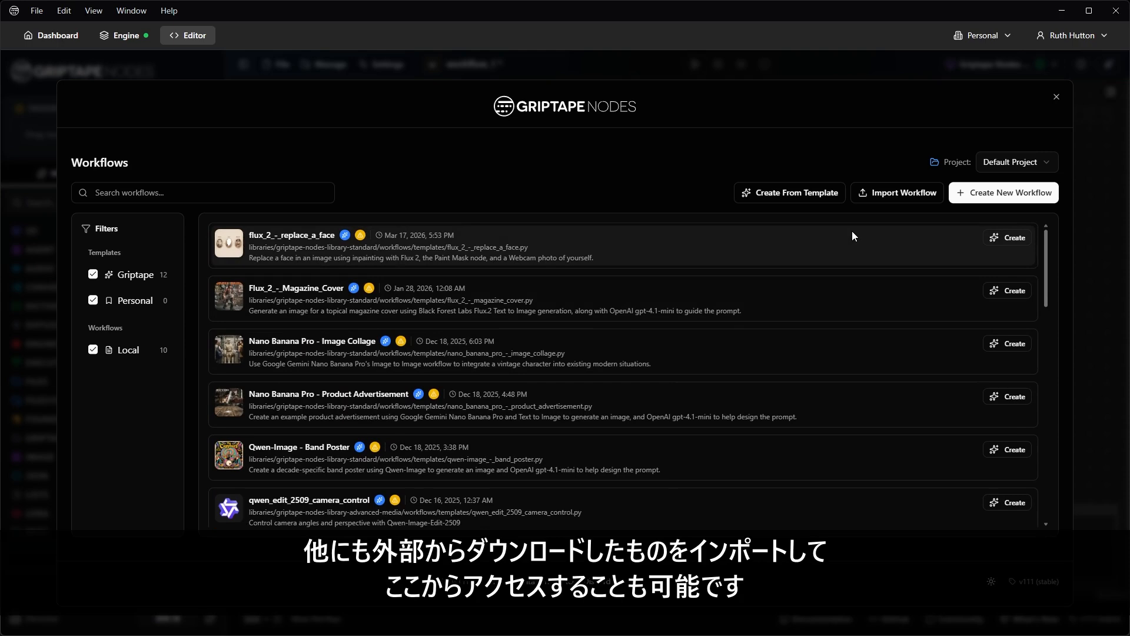
left_click(902, 201)
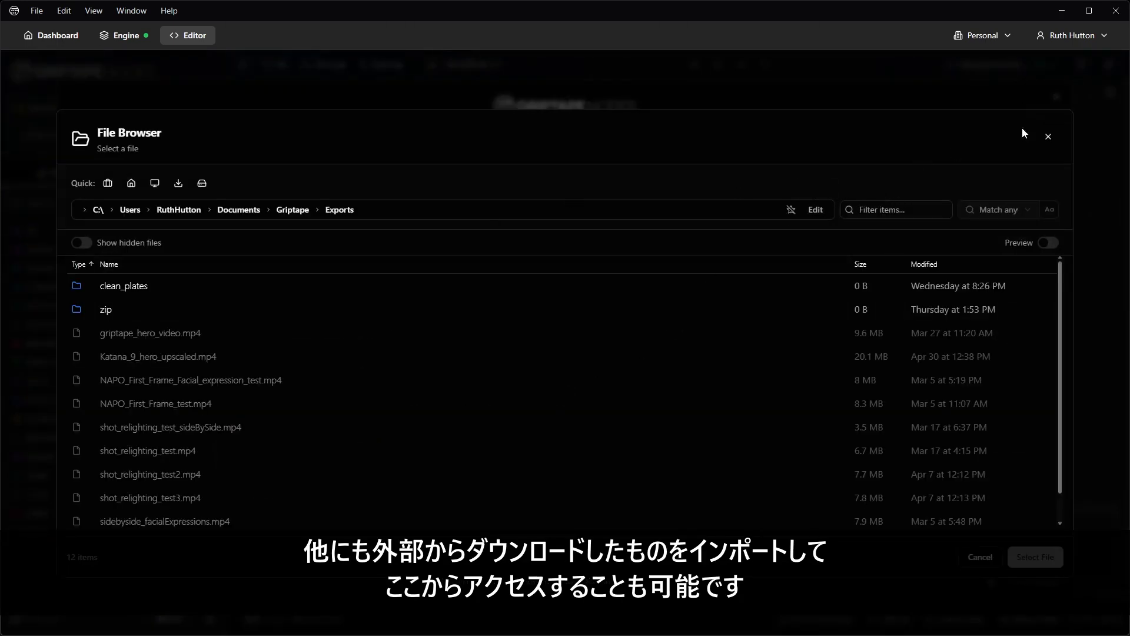
left_click(1048, 137)
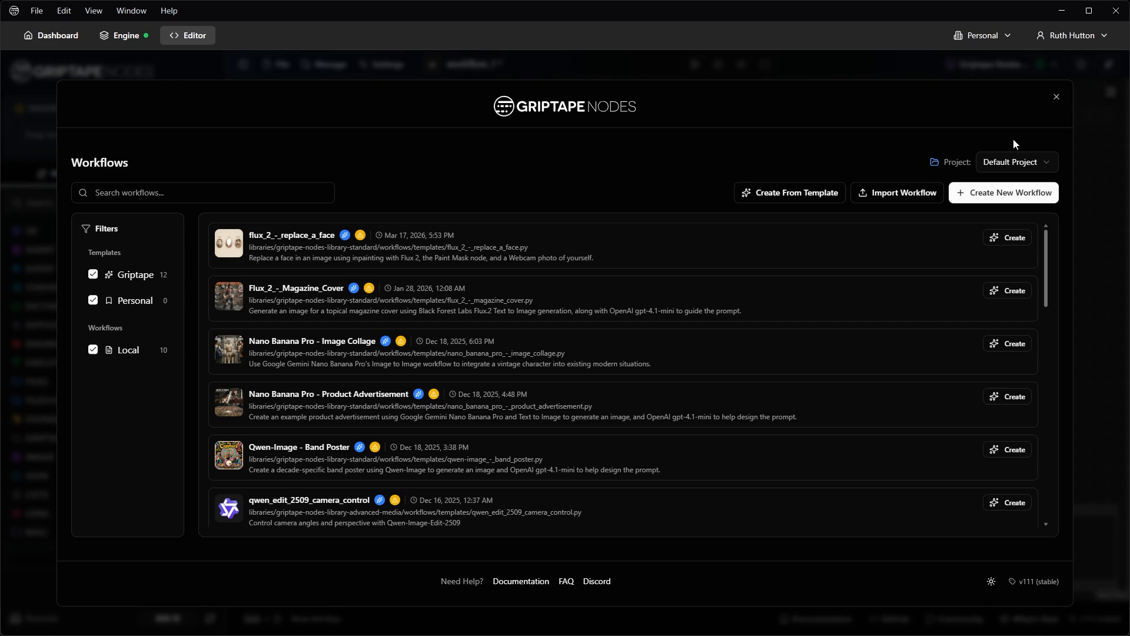
left_click(1021, 202)
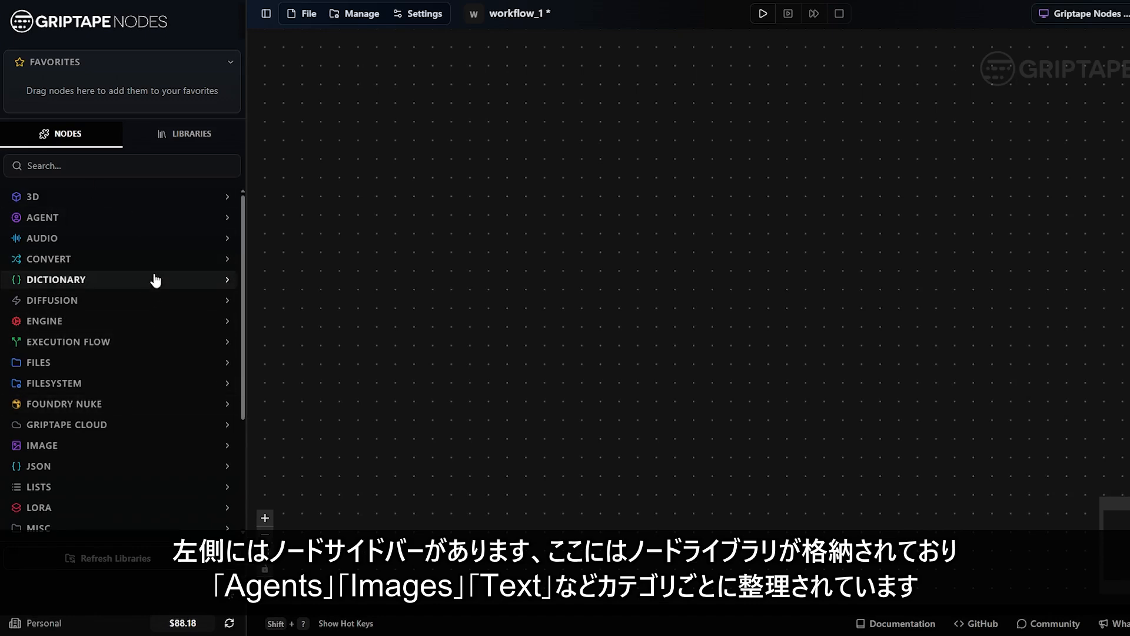
Step: Browse the AGENT, IMAGE and TEXT node categories, expanding and collapsing each
left_click(128, 219)
left_click(143, 222)
scroll(139, 259, "down", 3)
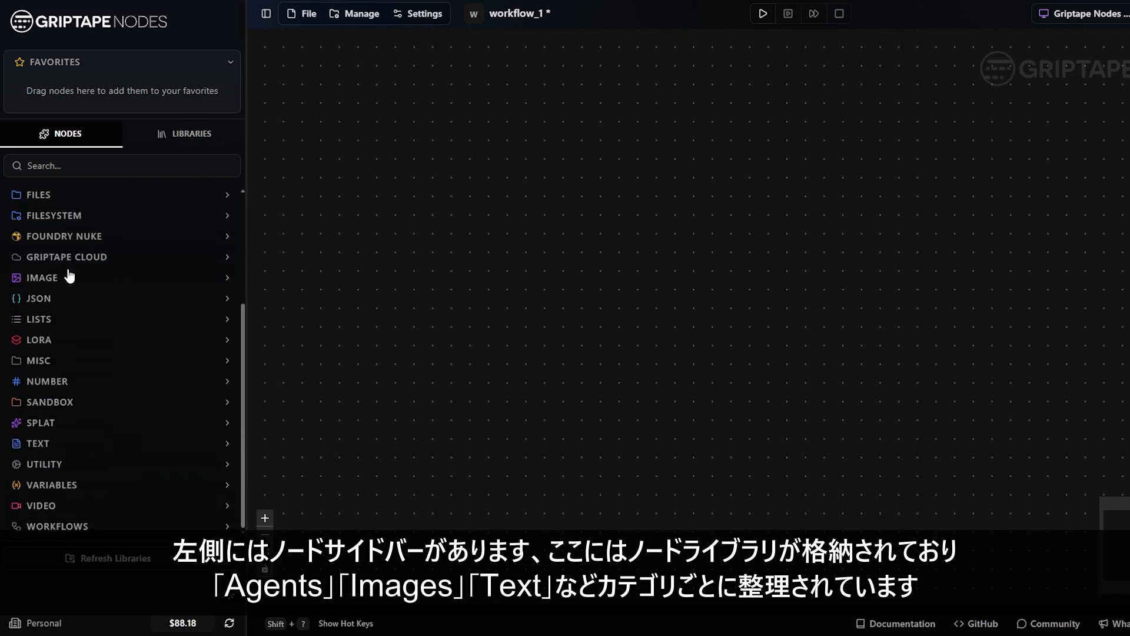
left_click(128, 279)
left_click(128, 279)
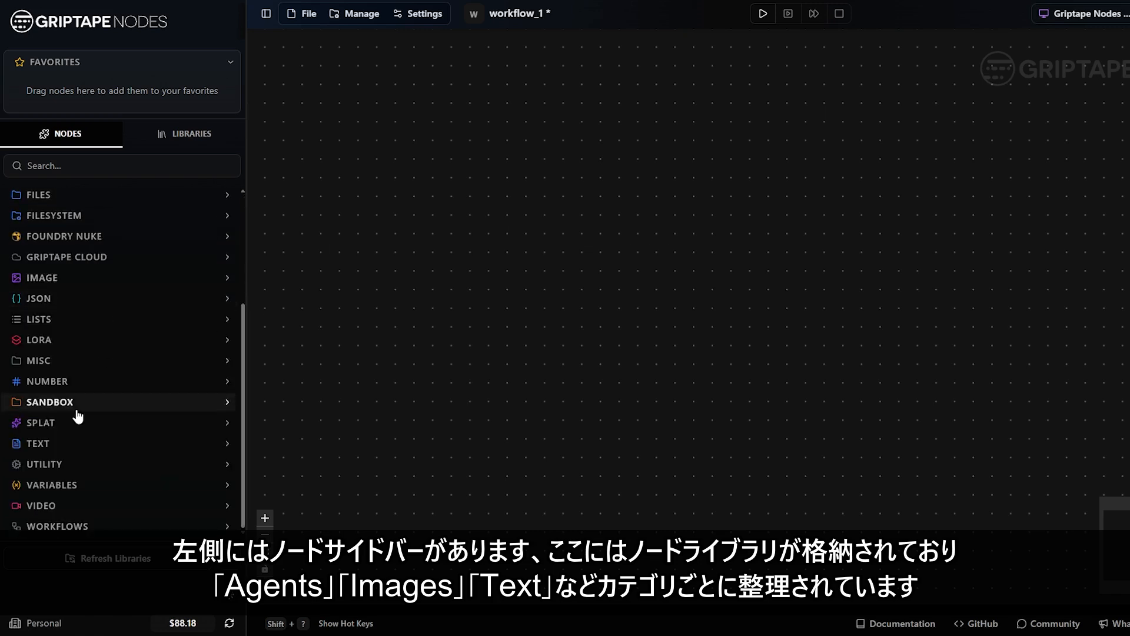
left_click(75, 446)
scroll(108, 454, "down", 2)
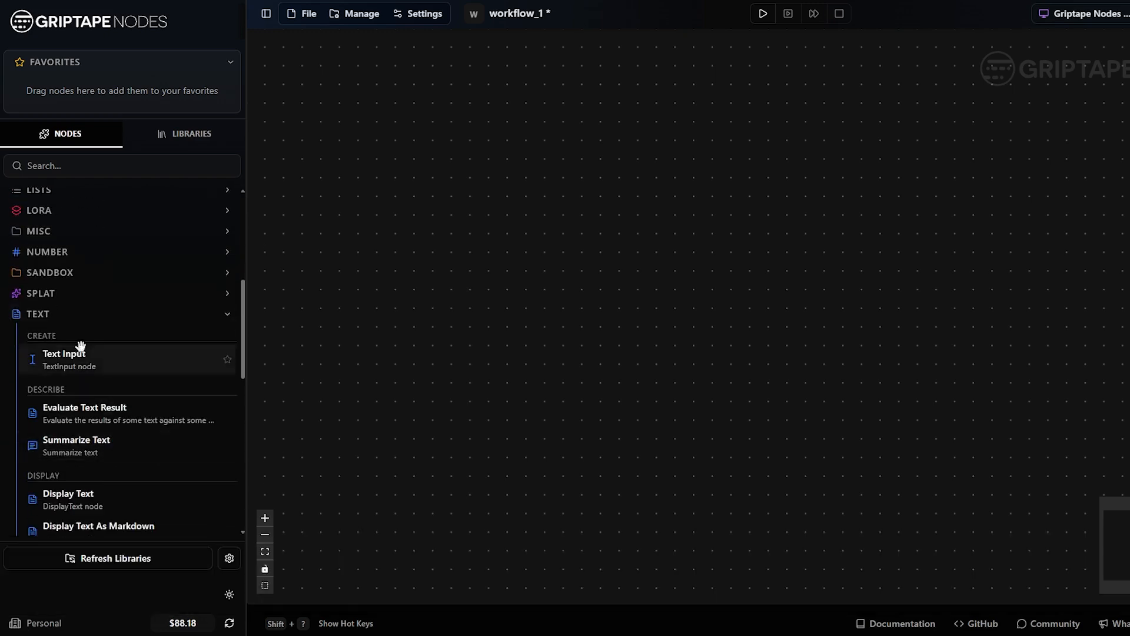
left_click(62, 315)
scroll(93, 377, "up", 3)
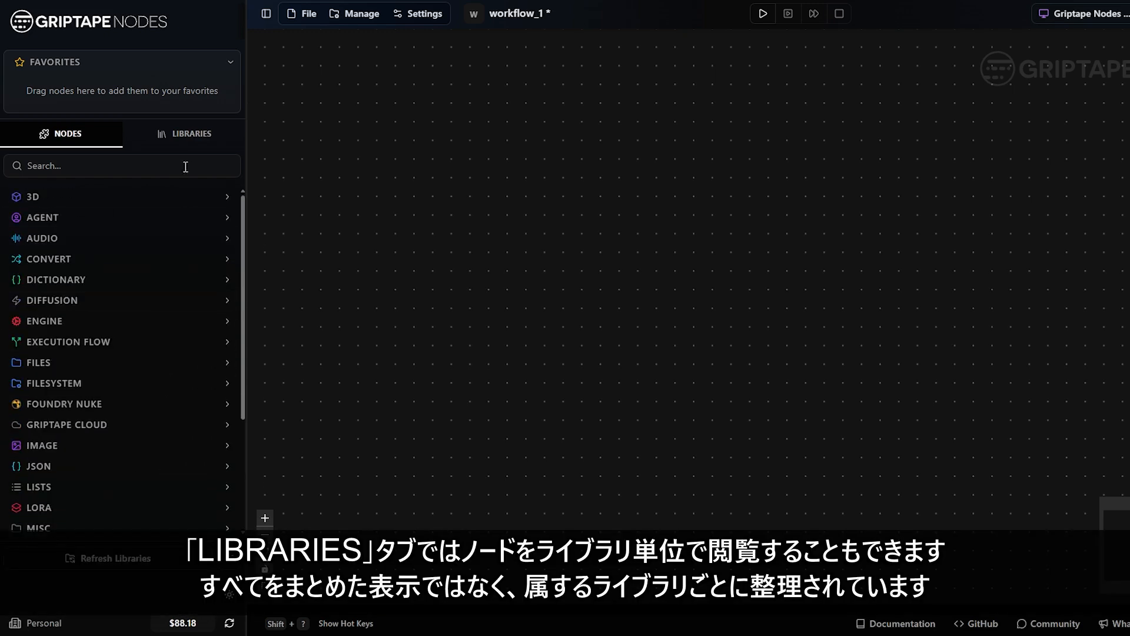
Step: Browse nodes by library, inspecting the Griptape Nodes and Nuke Nodes libraries
left_click(215, 145)
left_click(86, 192)
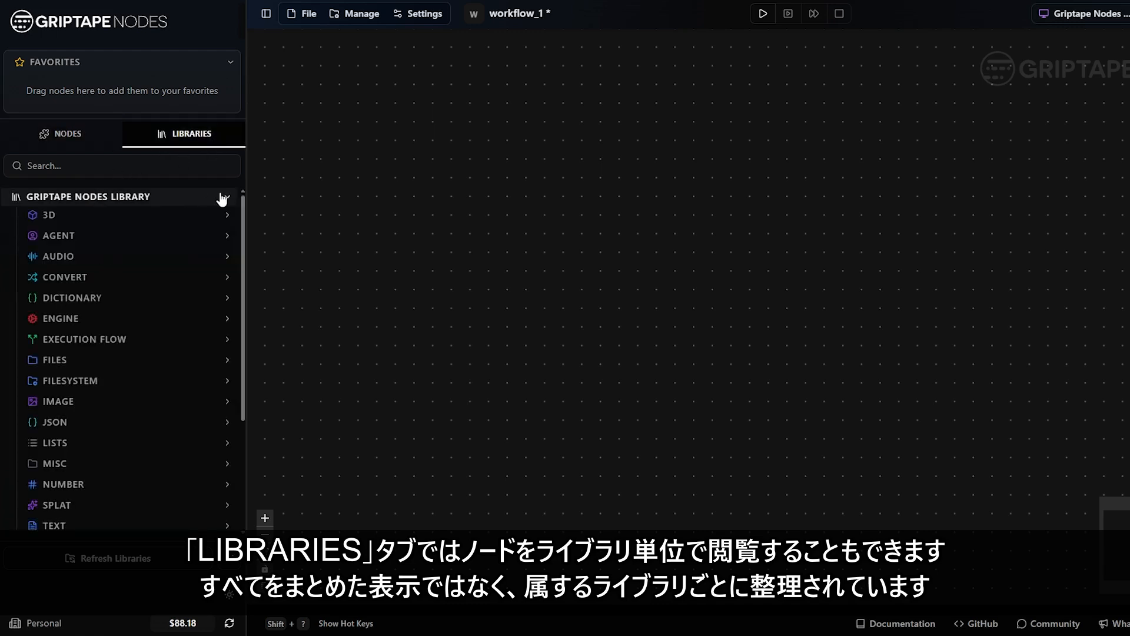
left_click(222, 196)
left_click(156, 237)
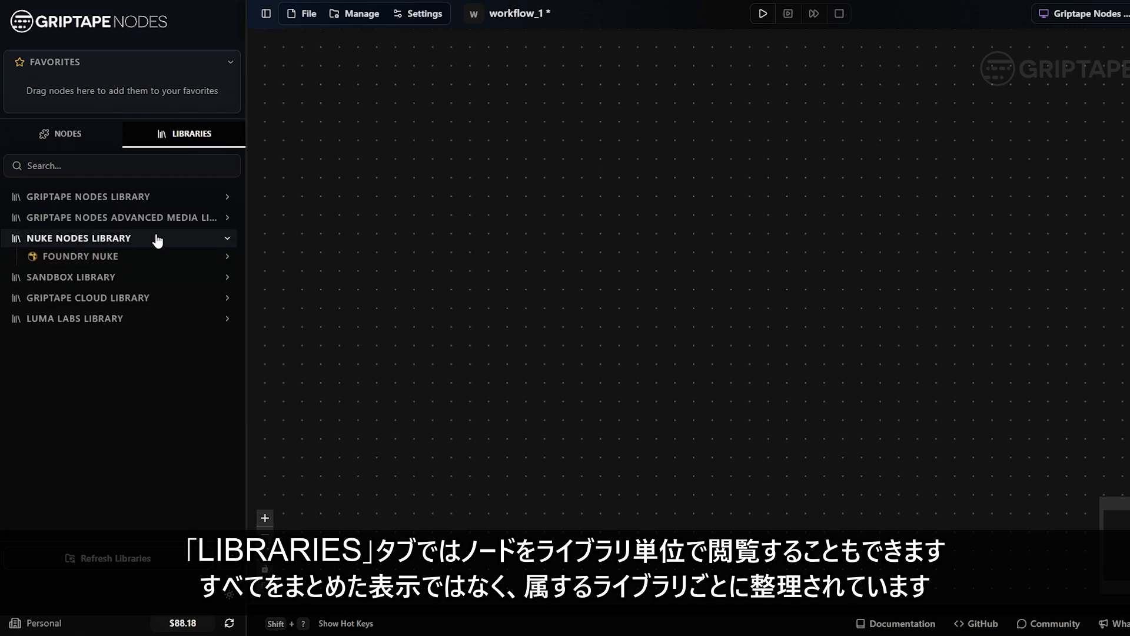
left_click(150, 255)
left_click(141, 255)
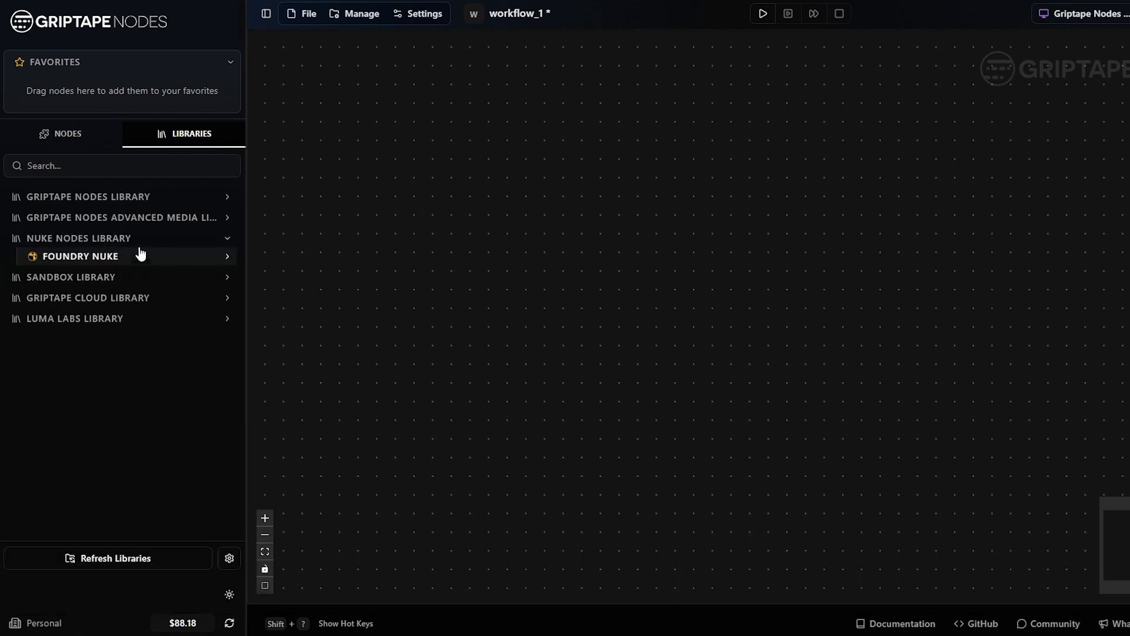
left_click(139, 239)
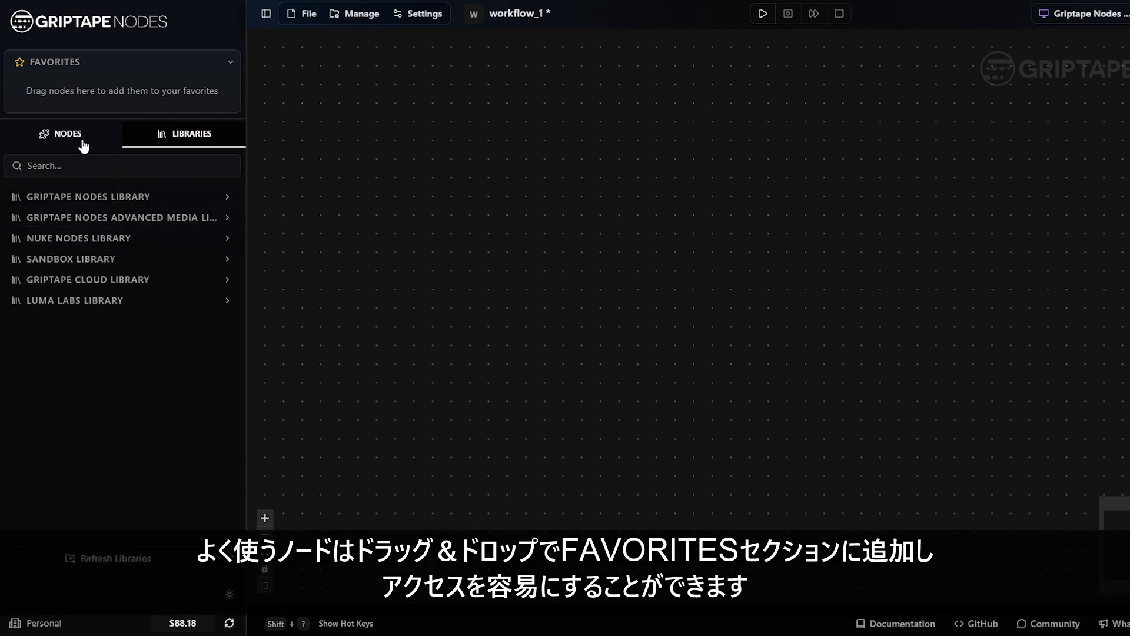
Step: Drag the Agent node from the AGENT category into Favorites
left_click(83, 145)
left_click(96, 218)
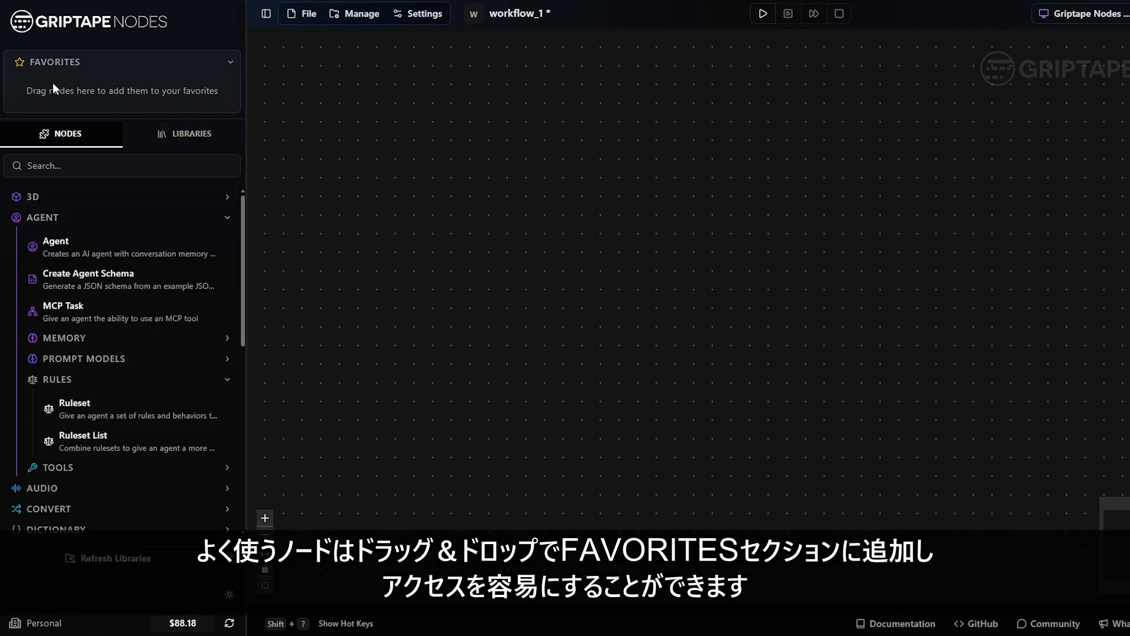
left_click_drag(93, 239, 114, 85)
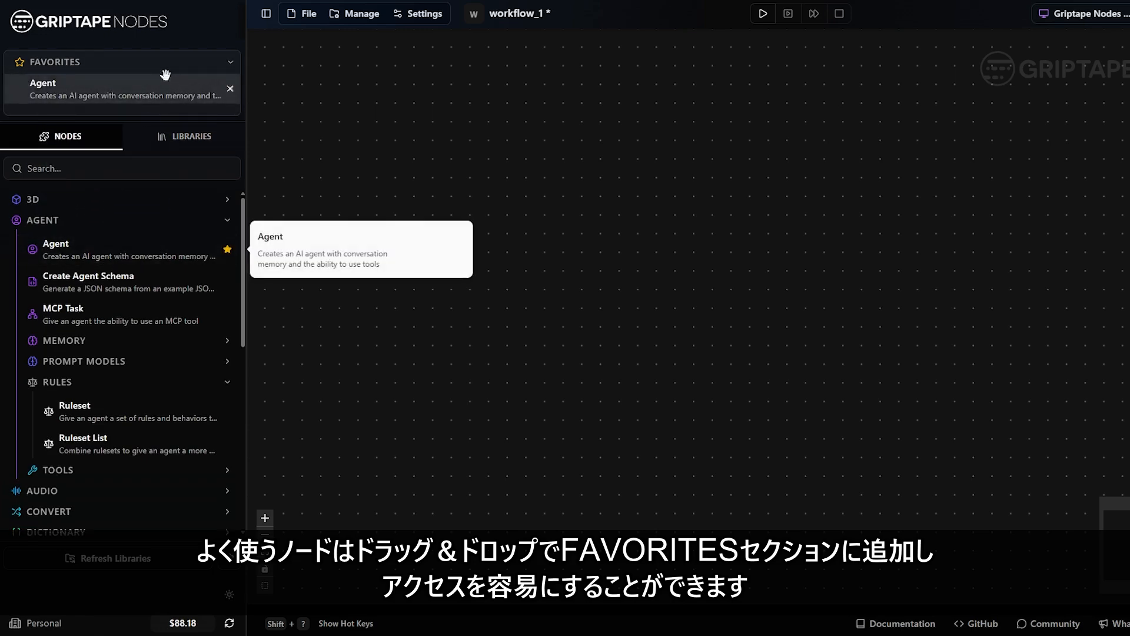
left_click(152, 222)
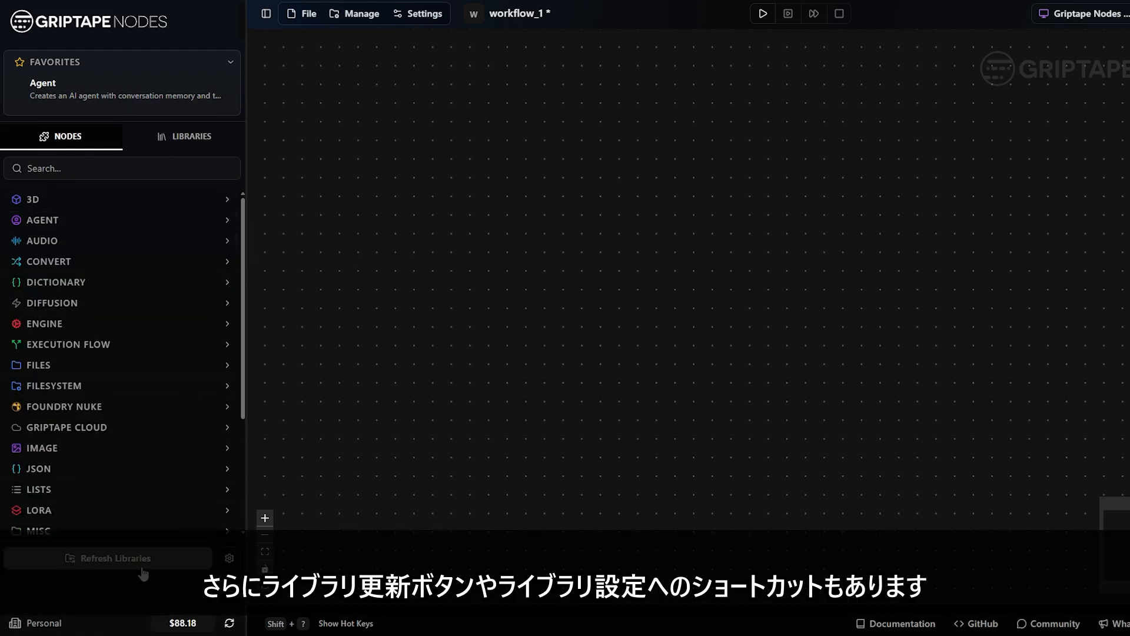
left_click(229, 558)
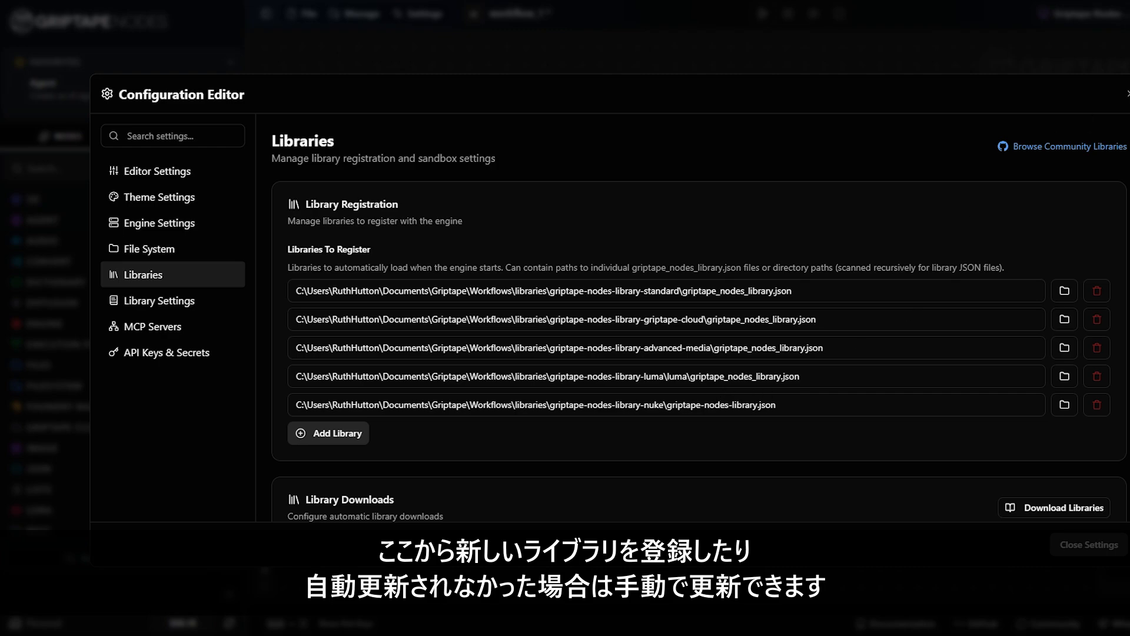
left_click(1128, 94)
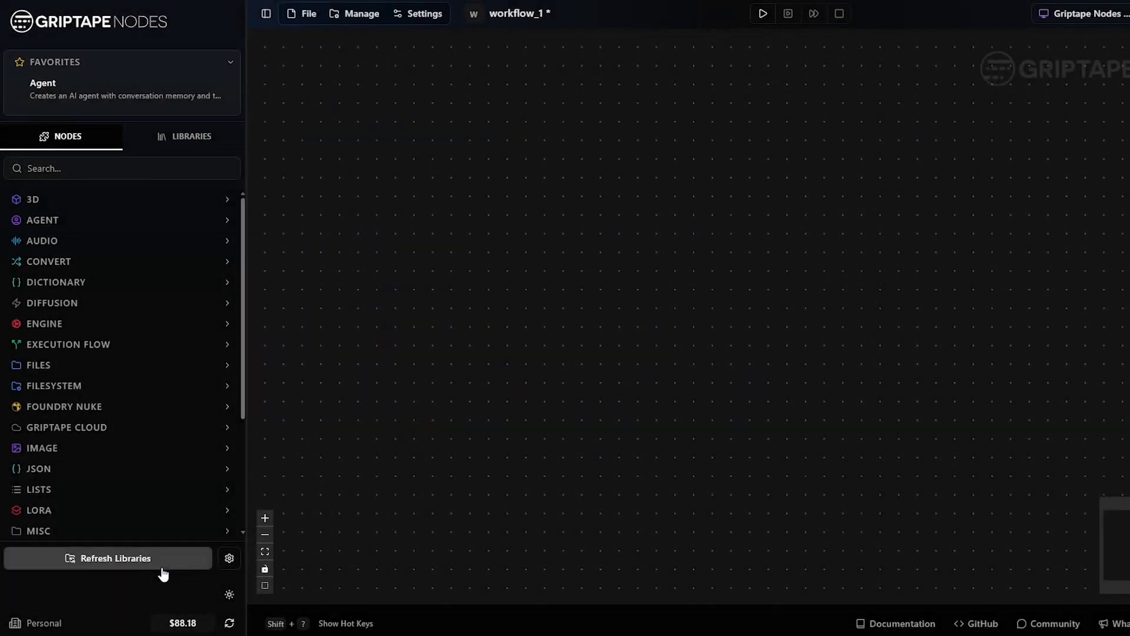
left_click(230, 594)
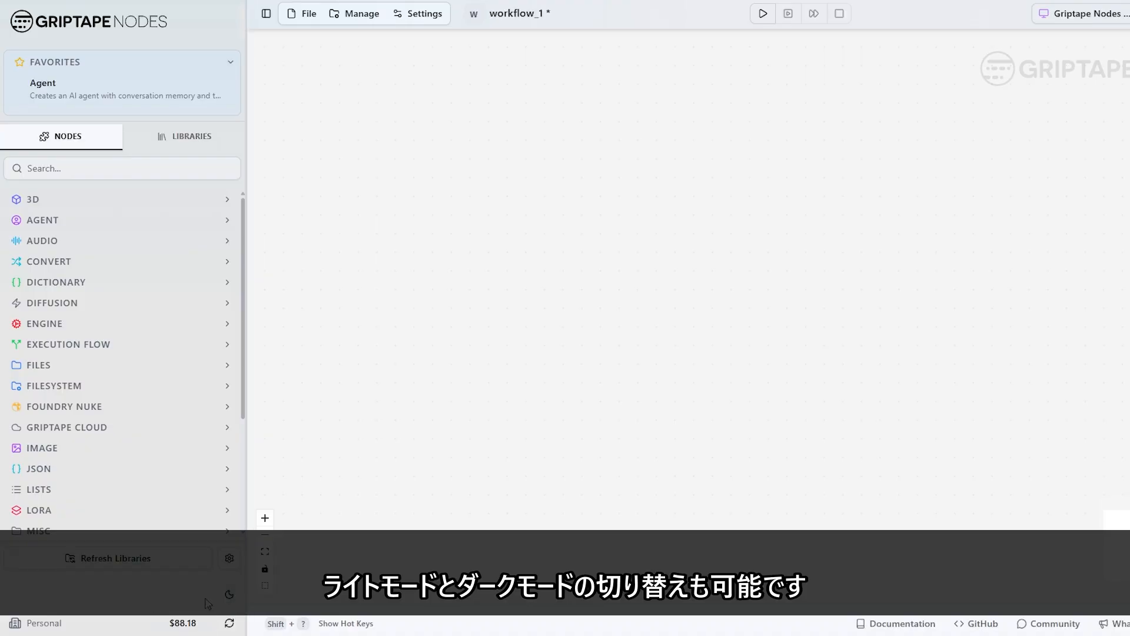
left_click(229, 595)
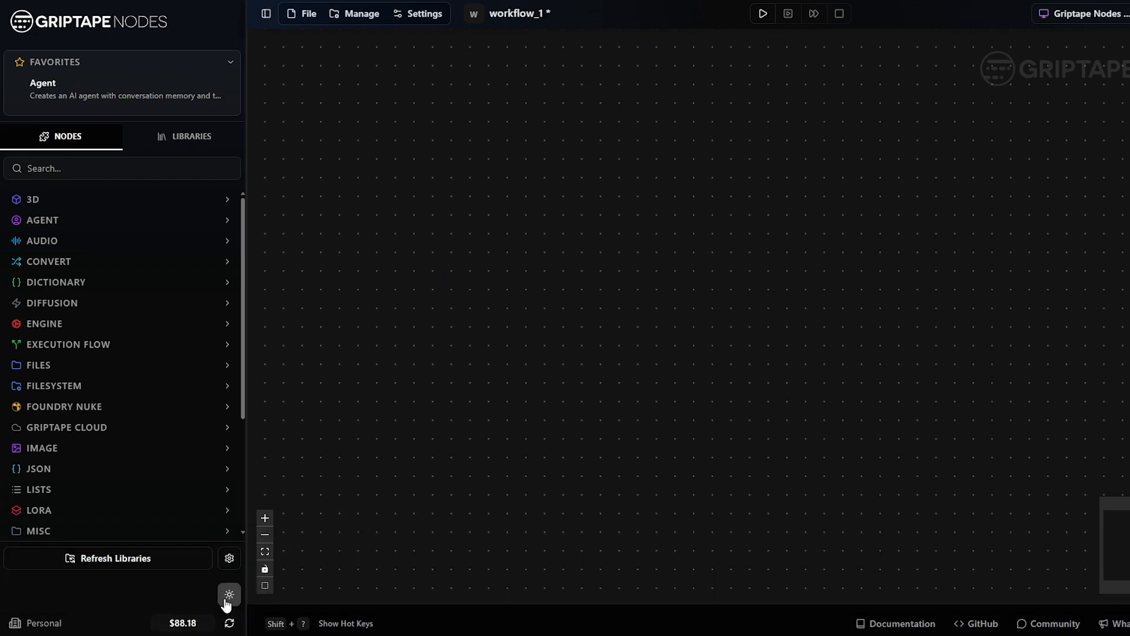
Step: Open the billing details and look over the subscription plans and per-activity pricing
left_click(183, 623)
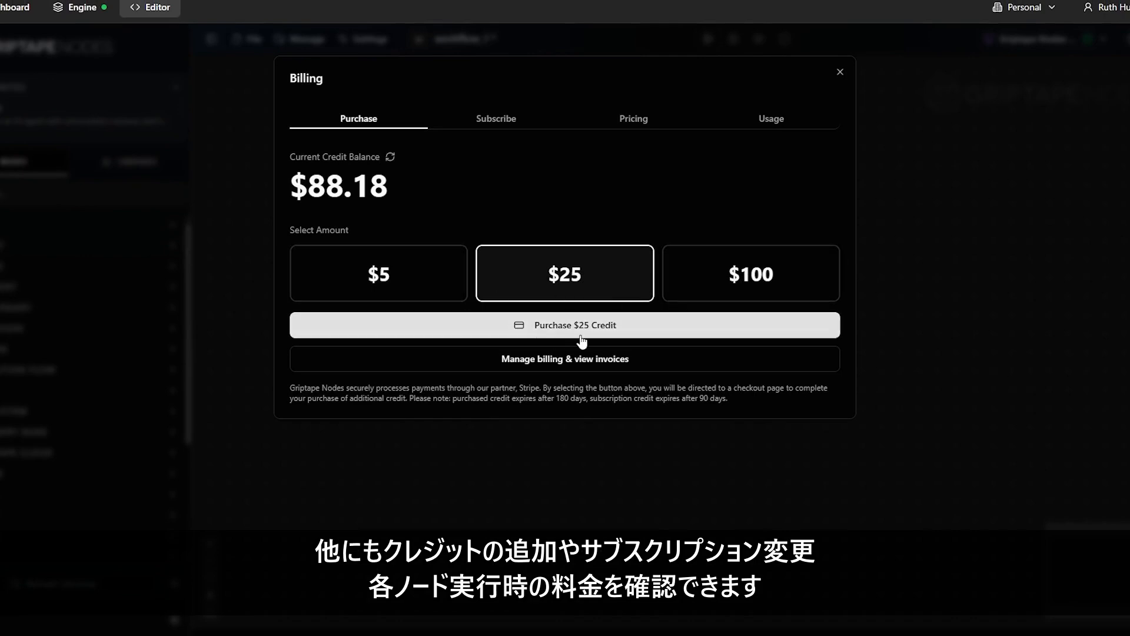
left_click(496, 120)
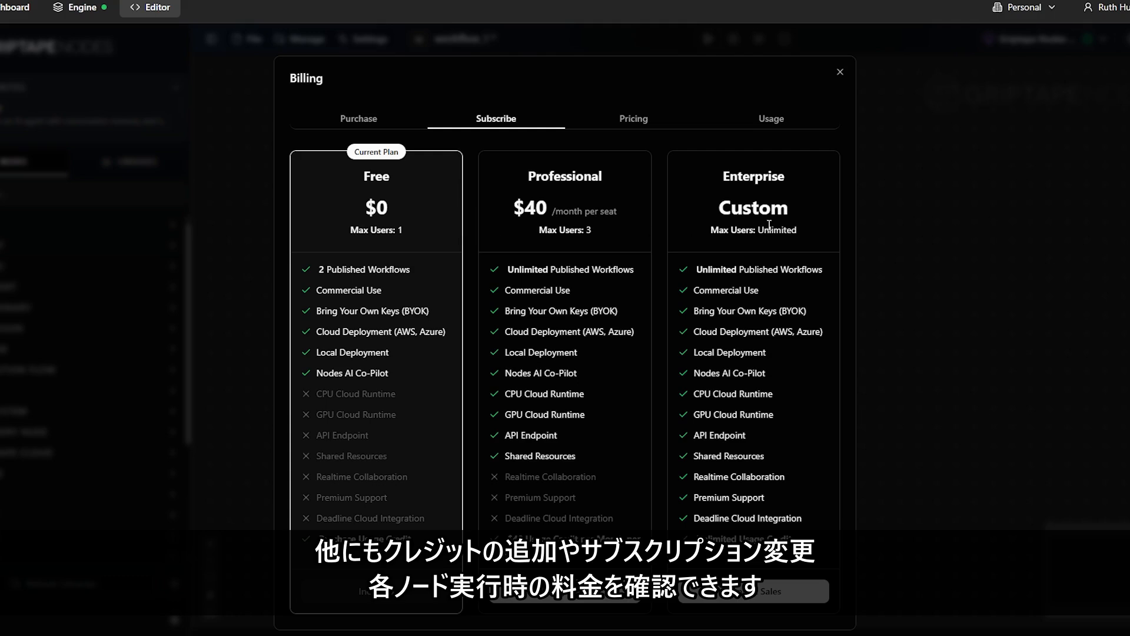
left_click(635, 120)
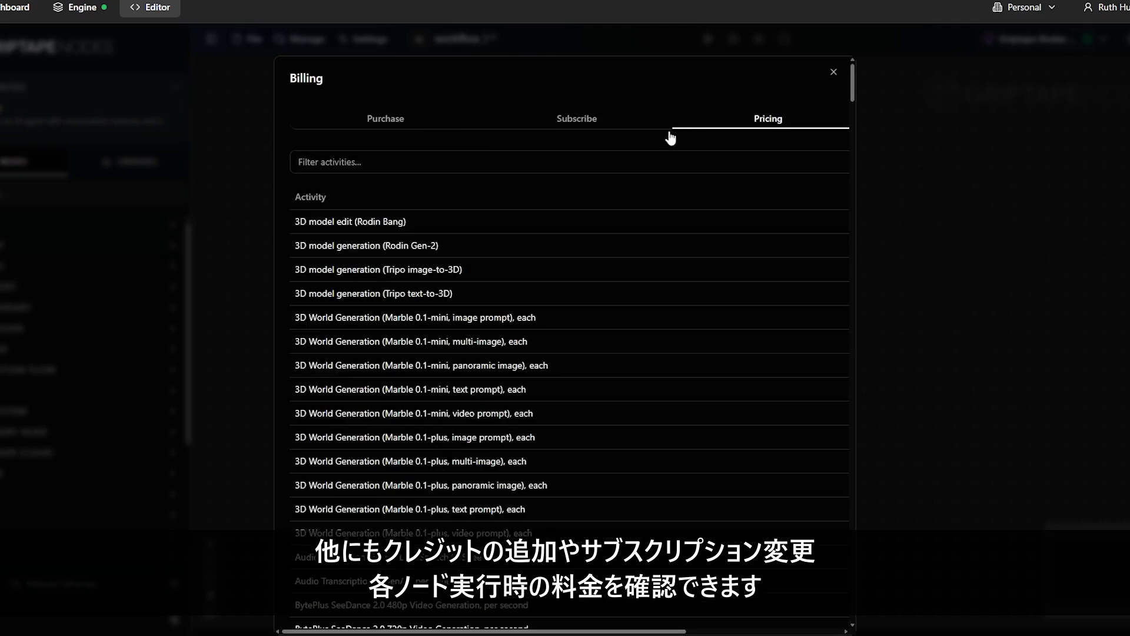
left_click_drag(650, 631, 809, 633)
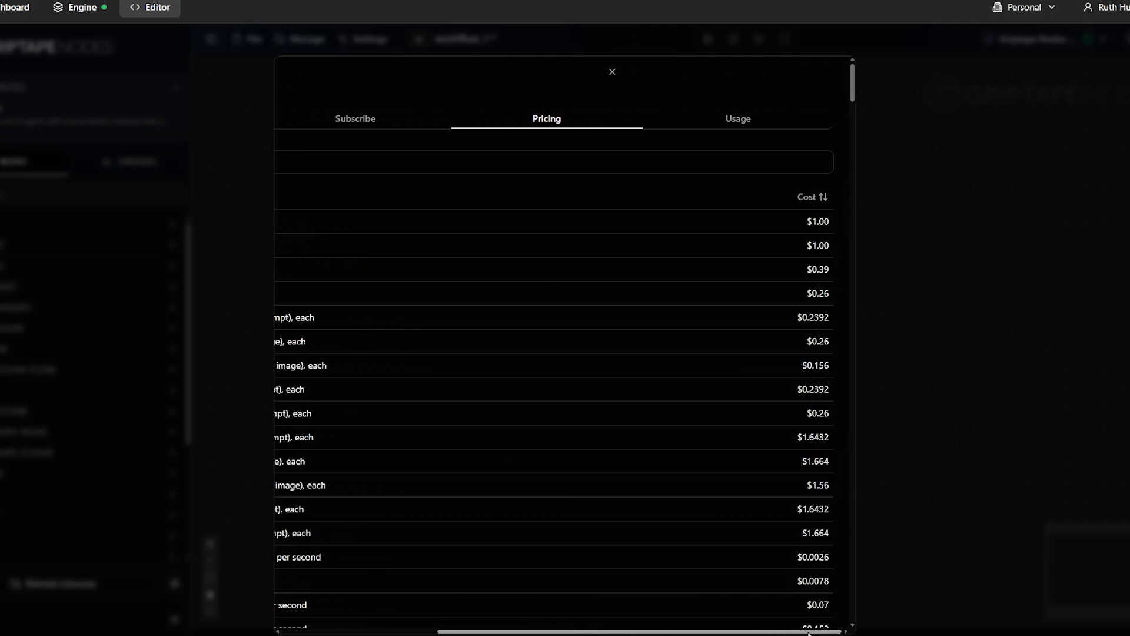
scroll(745, 326, "down", 9)
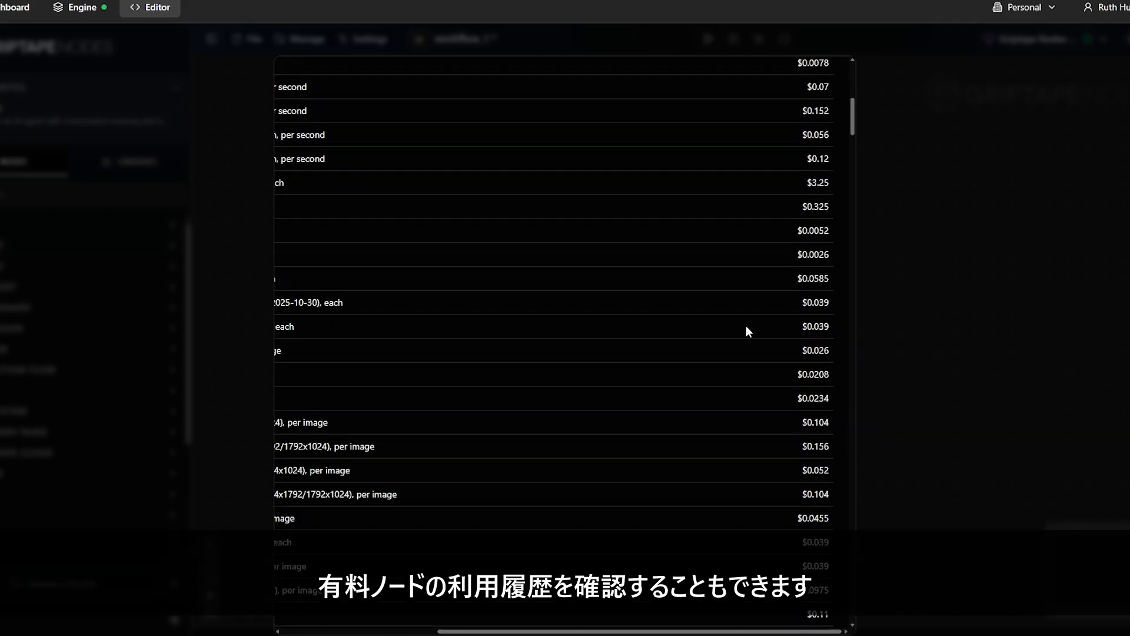
scroll(746, 326, "up", 10)
Step: Review the credit usage history, then close the Billing window
left_click(764, 120)
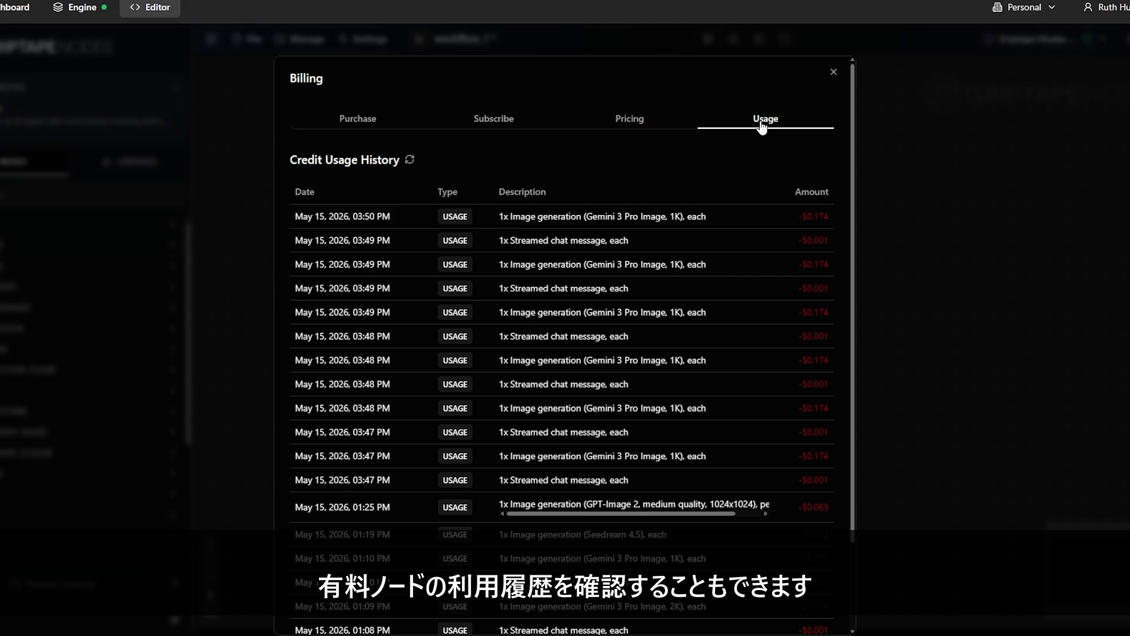
scroll(759, 234, "down", 2)
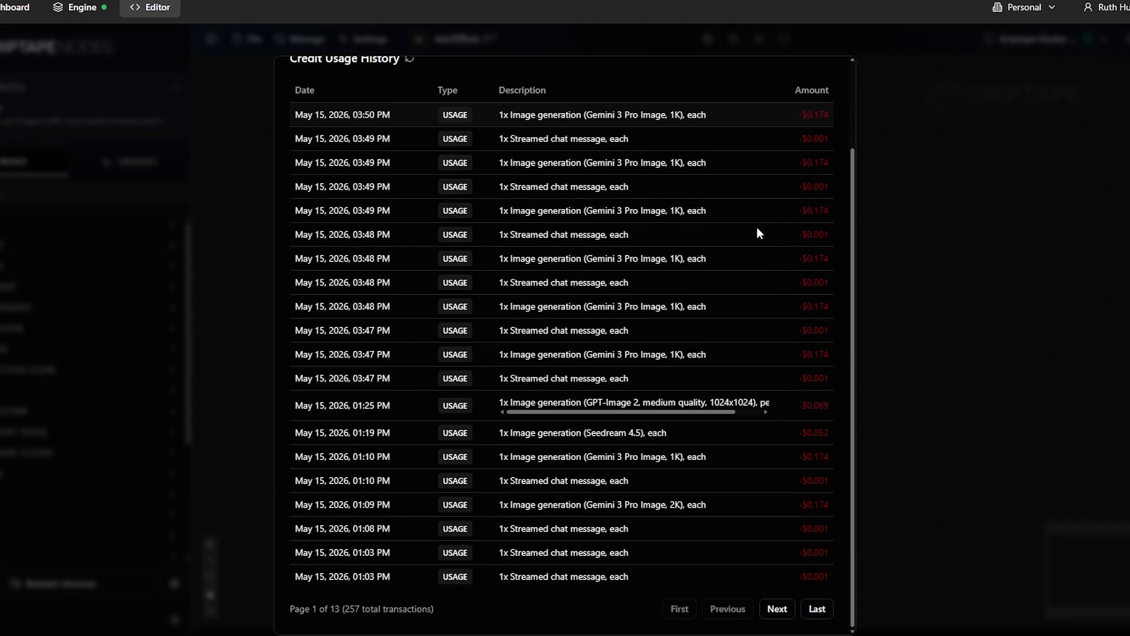
scroll(758, 229, "up", 2)
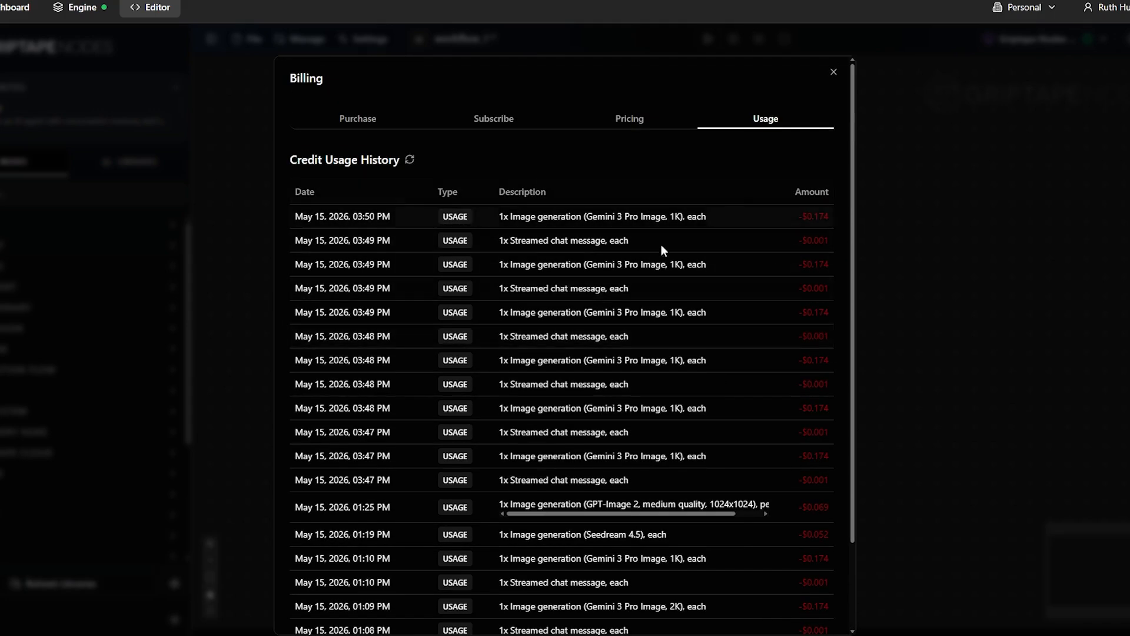
left_click(833, 72)
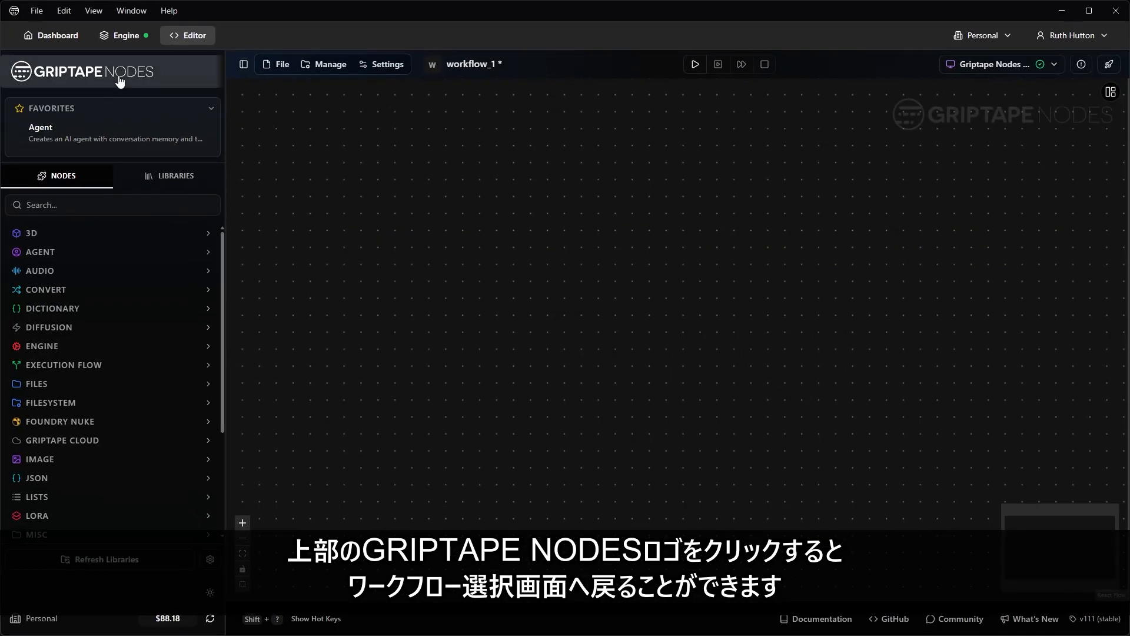
Step: Close the Workflows list without opening one, then open the right sidebar and widen it leftward
left_click(120, 79)
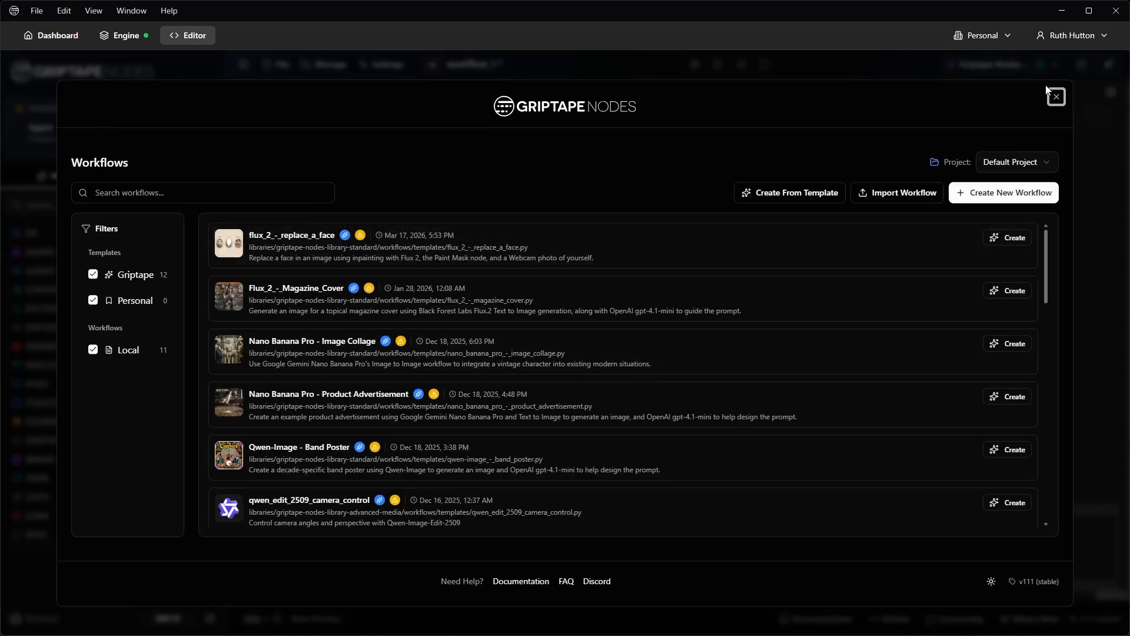
left_click(1058, 97)
left_click(1110, 92)
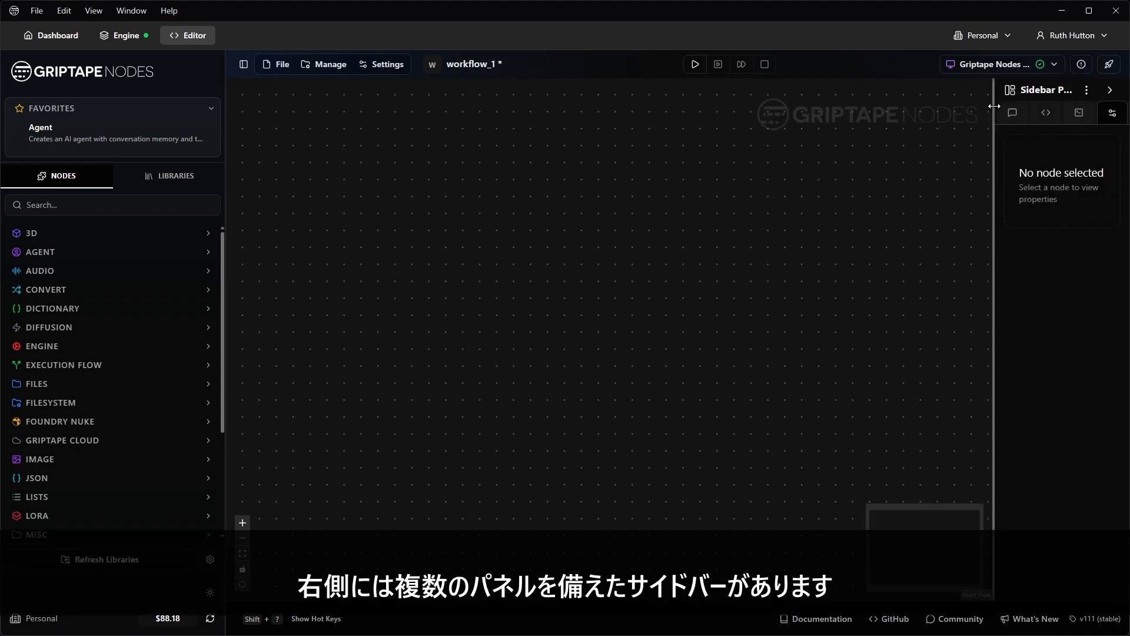
left_click_drag(992, 106, 841, 130)
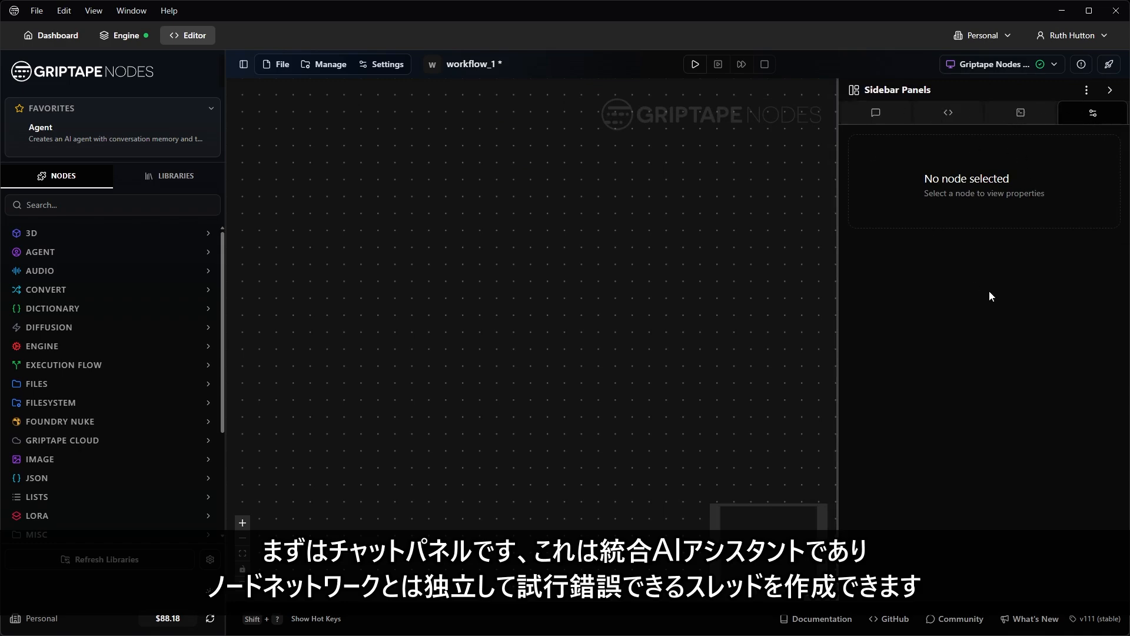
Step: Ask the Chat assistant for an image generation prompt for a sunset landscape
left_click(876, 115)
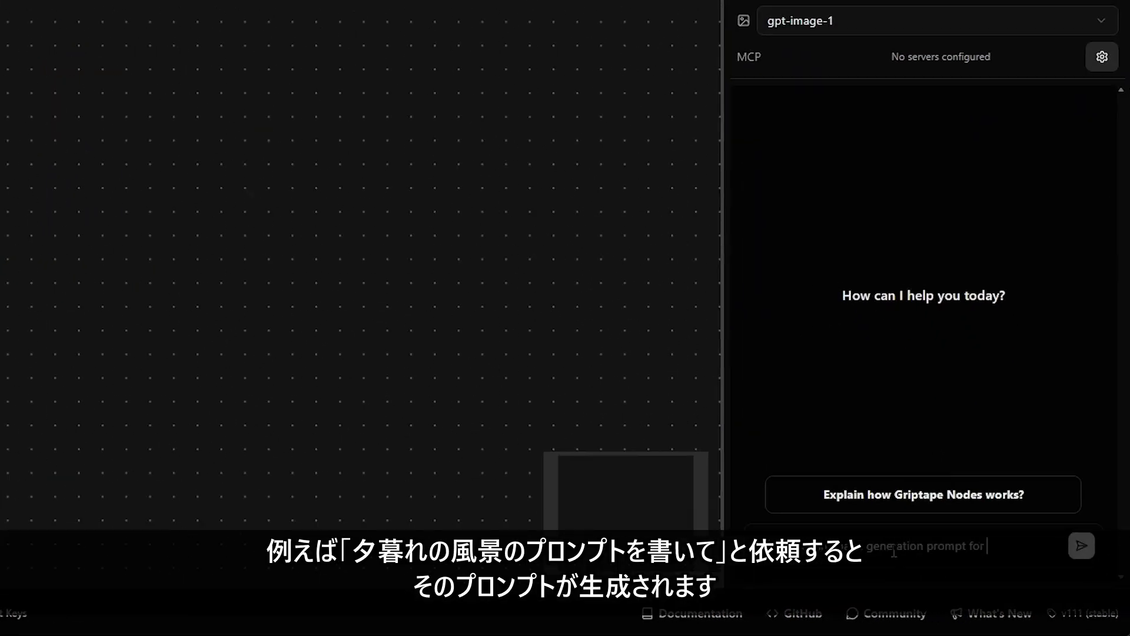
type("scape")
key("Return")
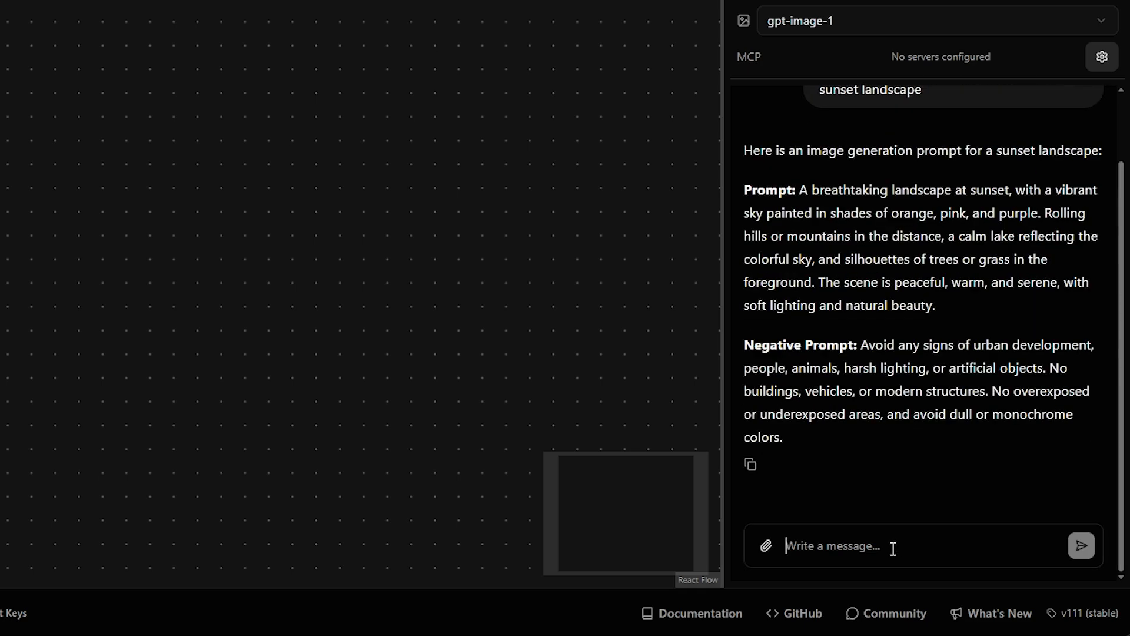
Step: Ask the assistant to 'generate an image using that prompt'
left_click(893, 548)
type("generate an ")
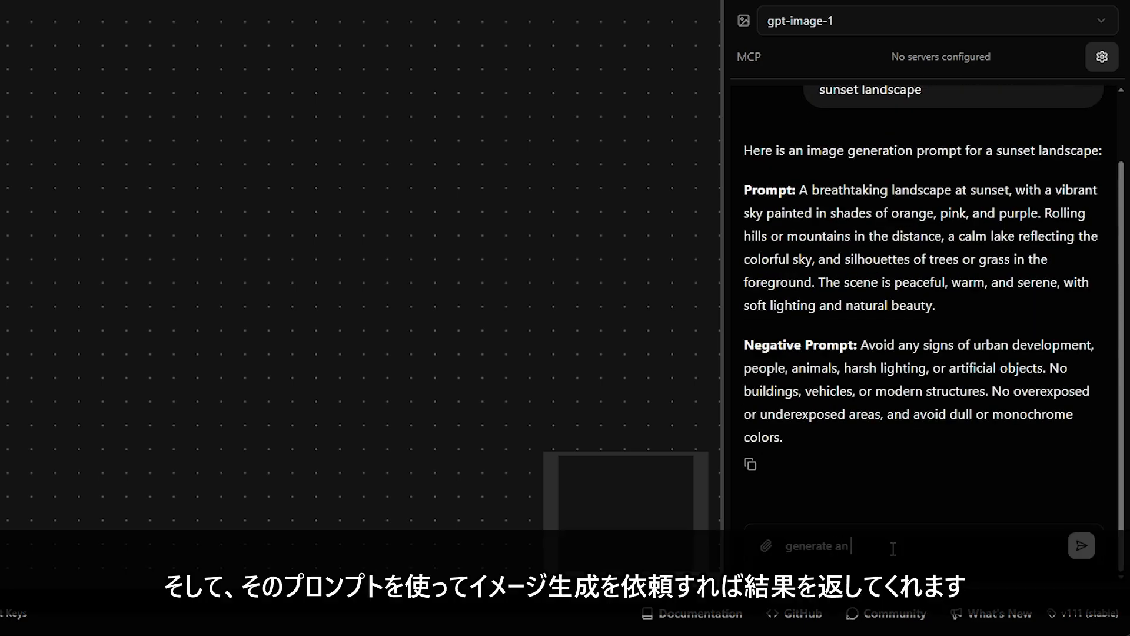
type("image using that prompt")
key("Return")
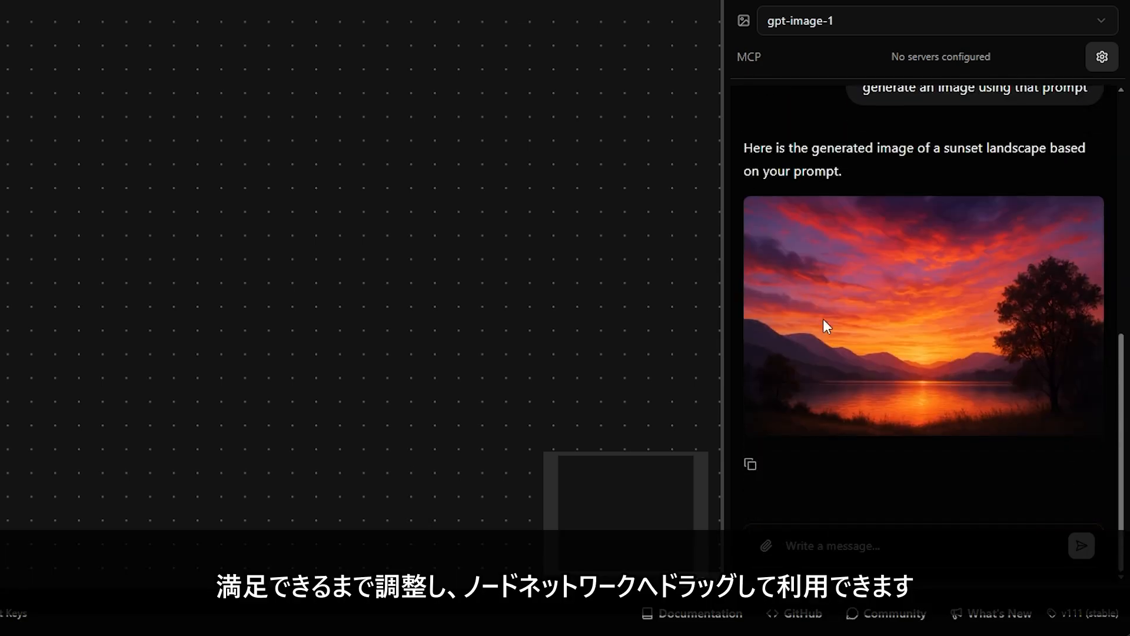
Step: Place the generated sunset image on the canvas as a node, enlarge it and move it up-left
left_click_drag(912, 307, 154, 195)
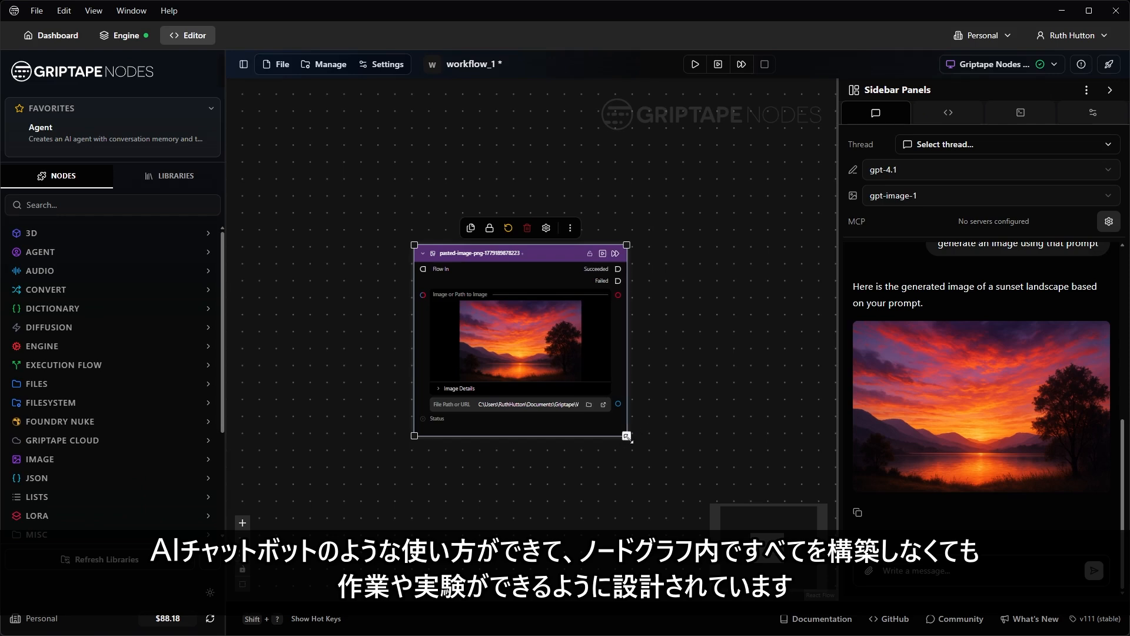
left_click_drag(427, 356, 508, 420)
left_click_drag(685, 483, 686, 508)
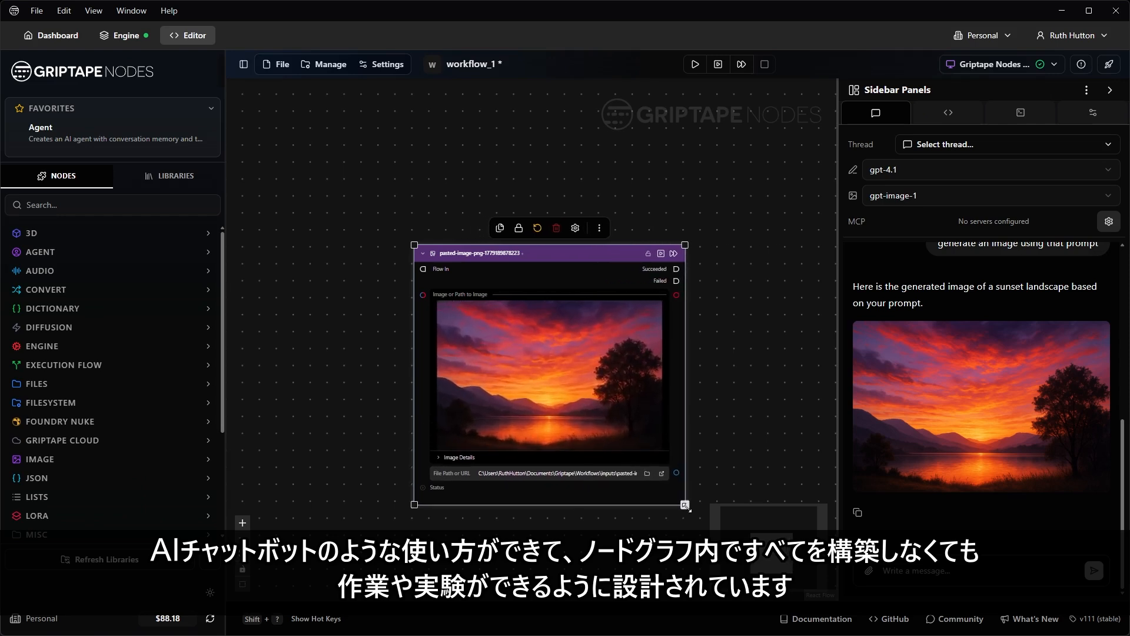
left_click_drag(579, 258, 521, 196)
left_click(671, 244)
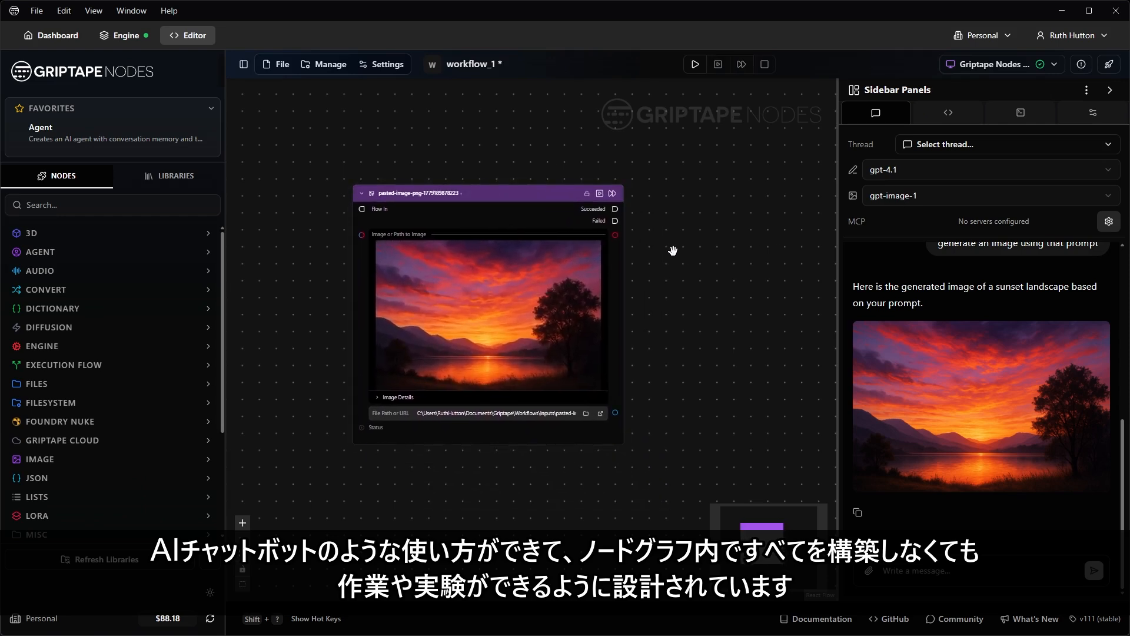
Step: Check the model lists, keeping gpt-4.1 and gpt-image-1, then show the Script Editor
scroll(1008, 422, "up", 2)
scroll(953, 305, "up", 5)
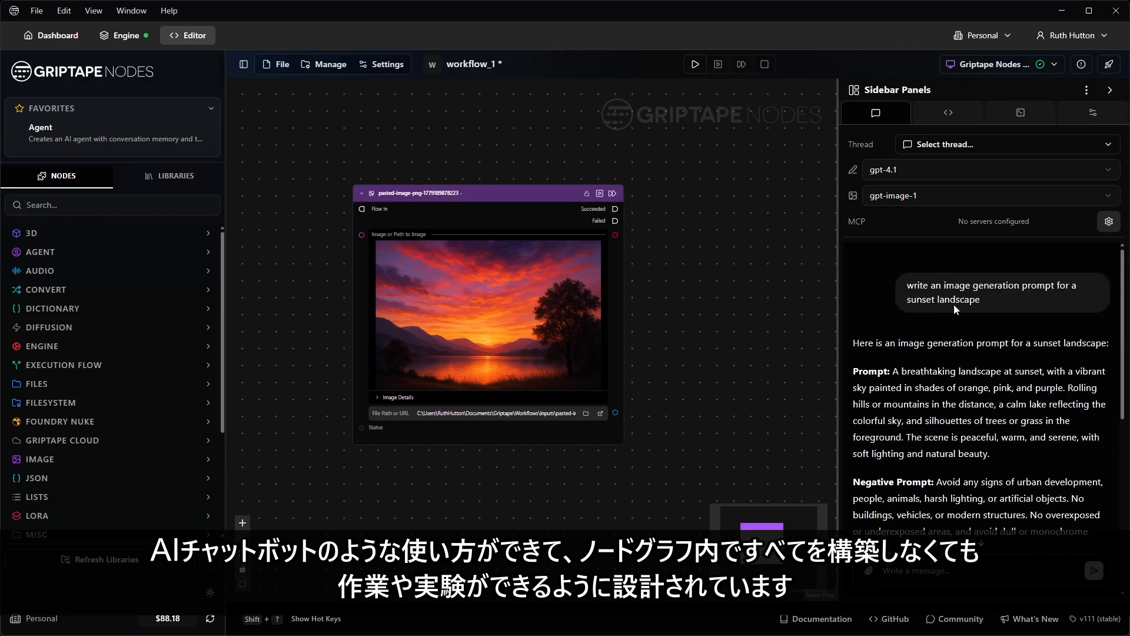
scroll(975, 443, "down", 10)
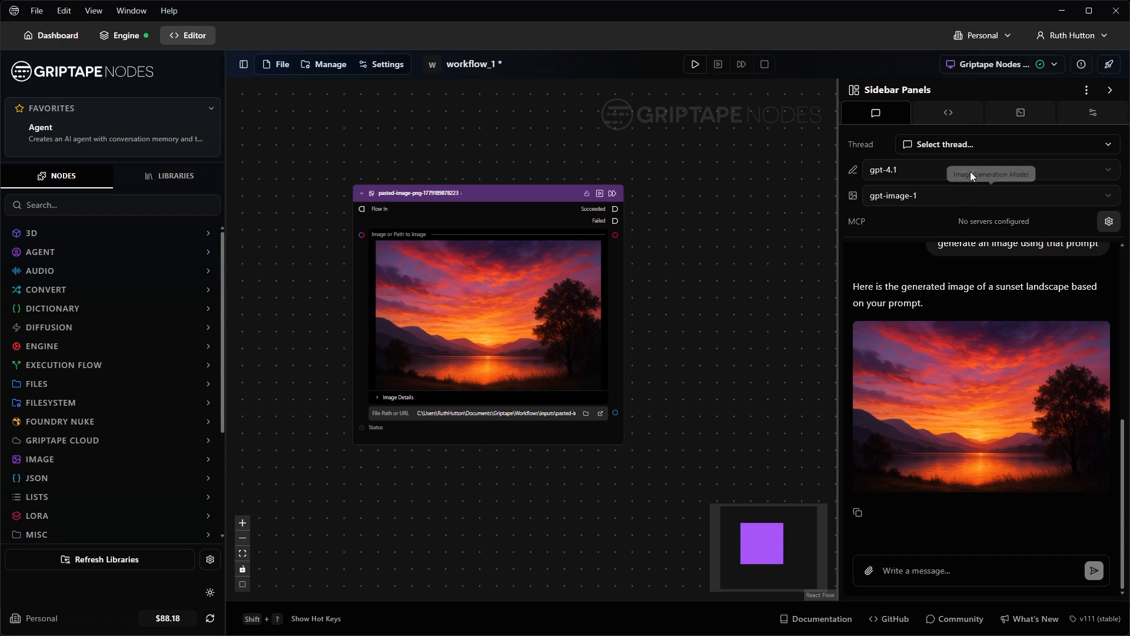
left_click(949, 172)
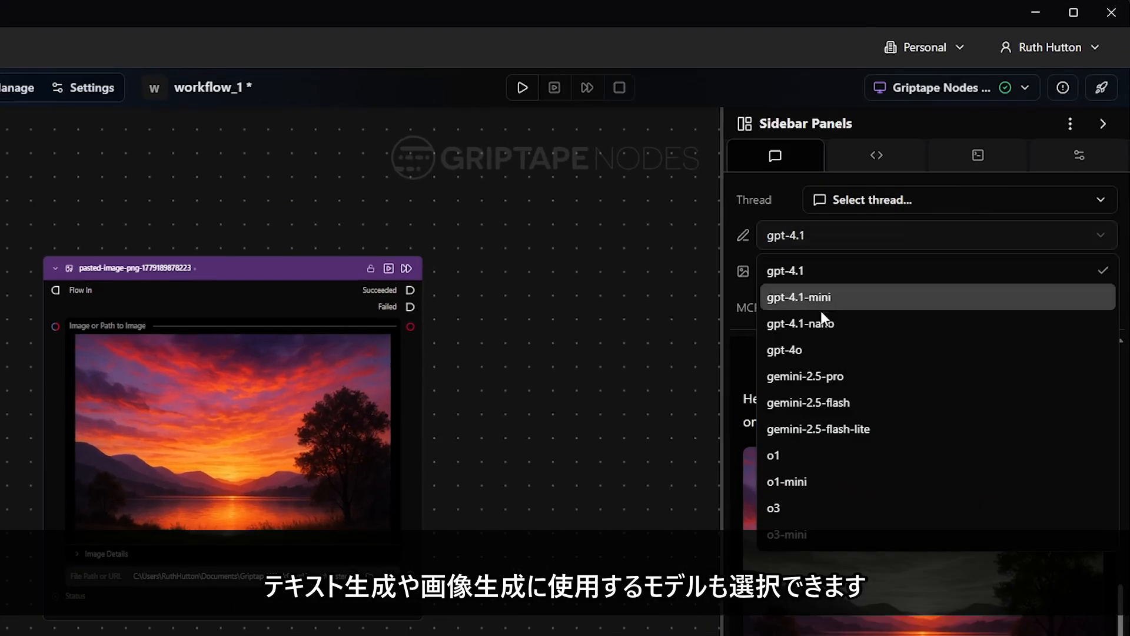
left_click(841, 266)
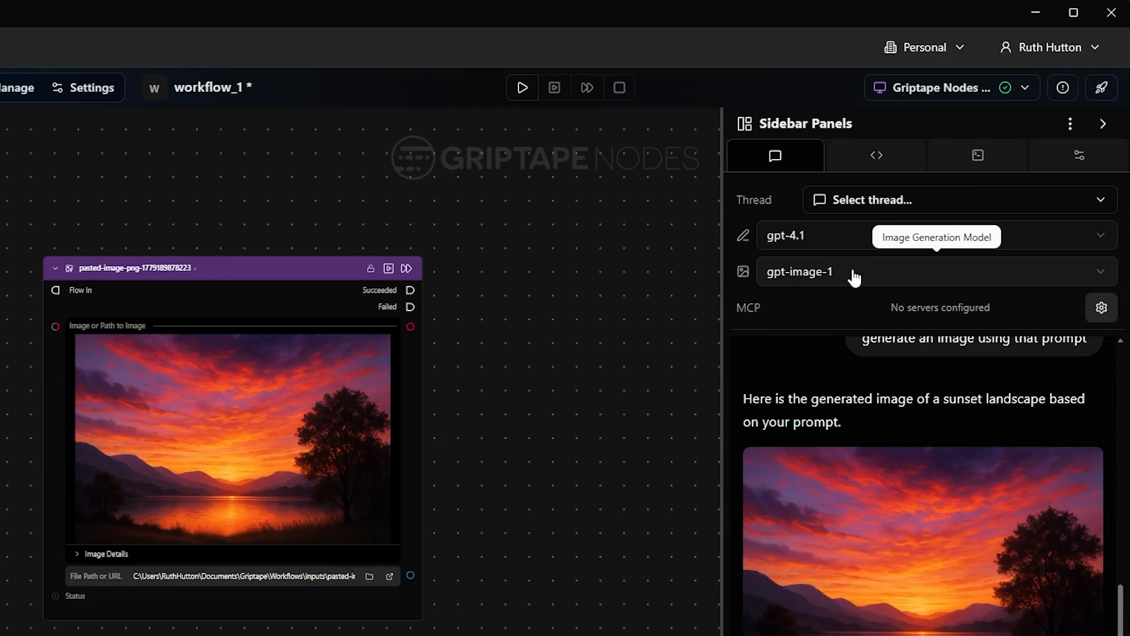
left_click(853, 278)
left_click(853, 284)
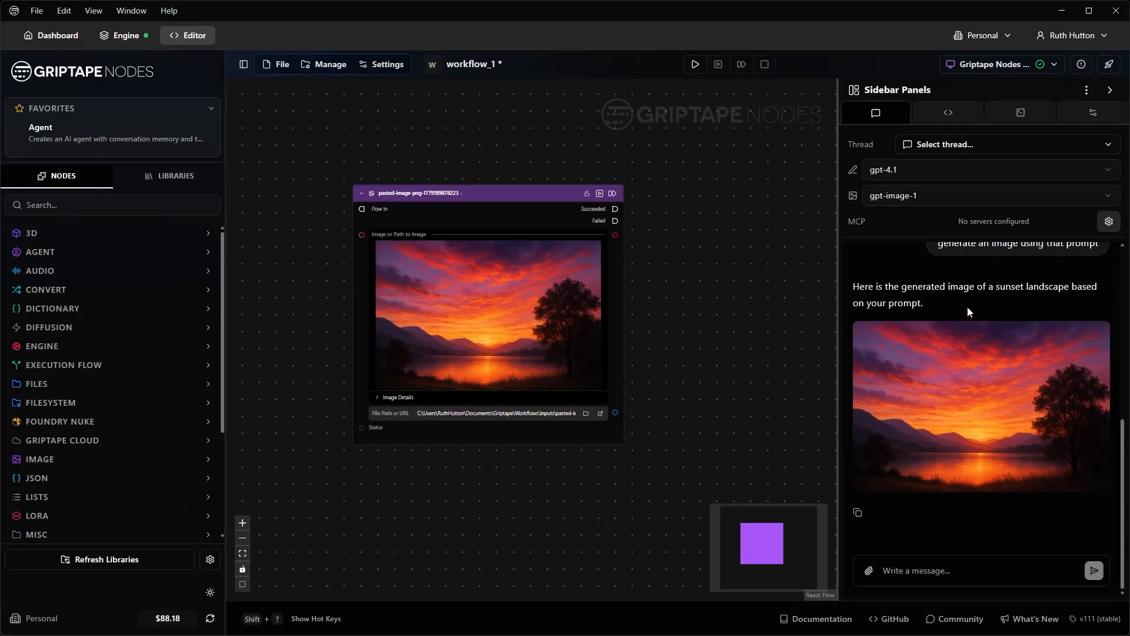
left_click(954, 118)
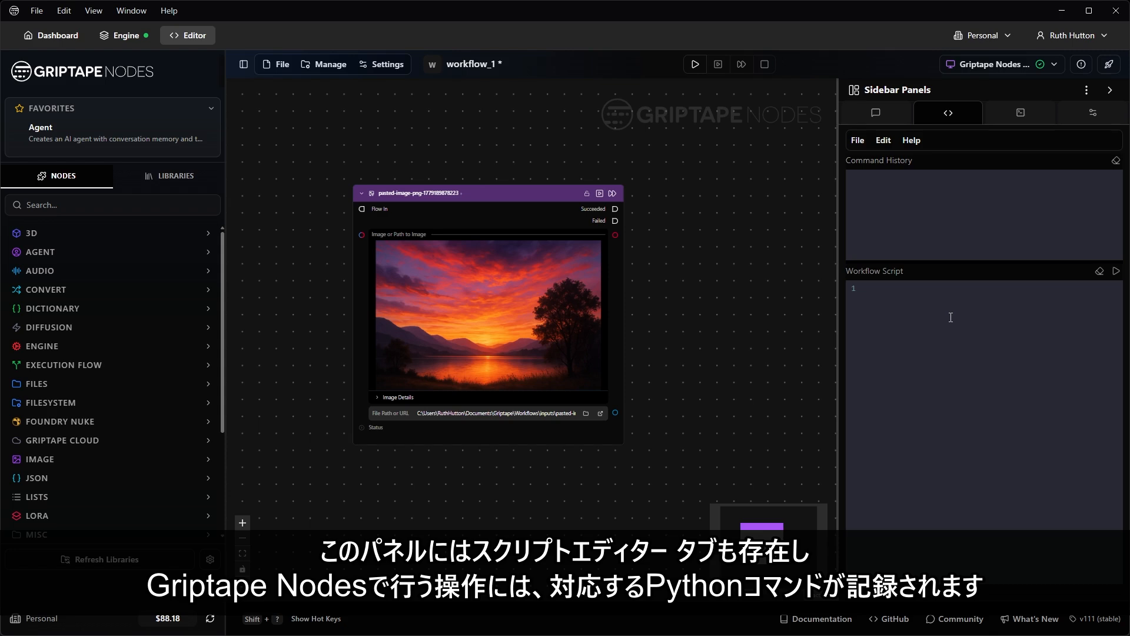
Step: Add an Agent node with prompt model gemini-3.1-pro, then delete it to record the commands
scroll(743, 313, "down", 2)
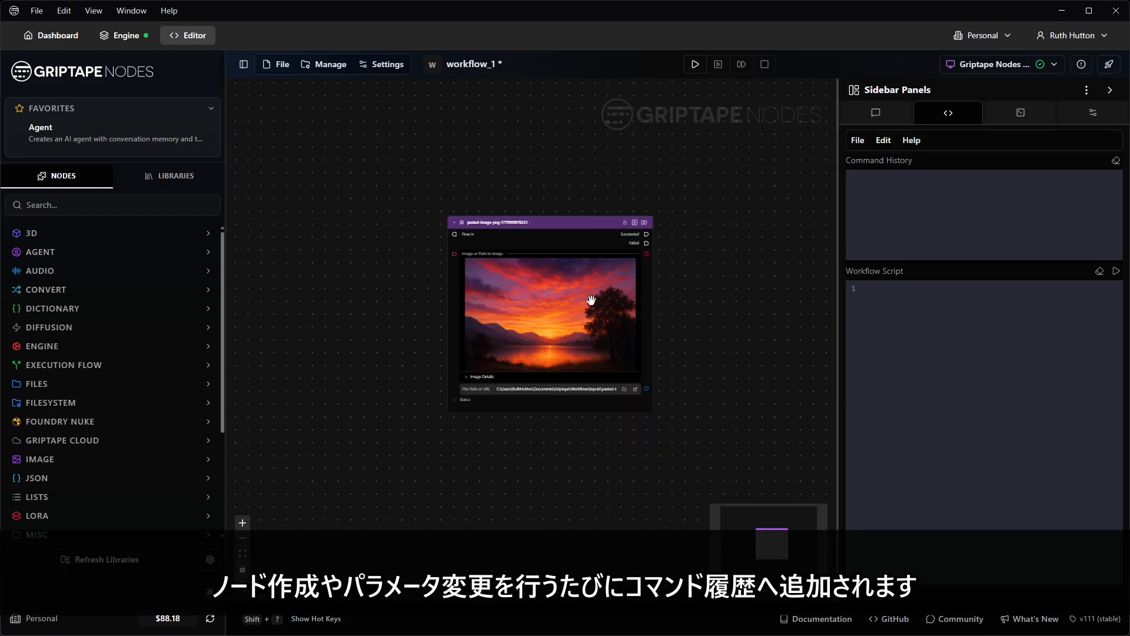
left_click(95, 251)
left_click_drag(73, 278, 382, 232)
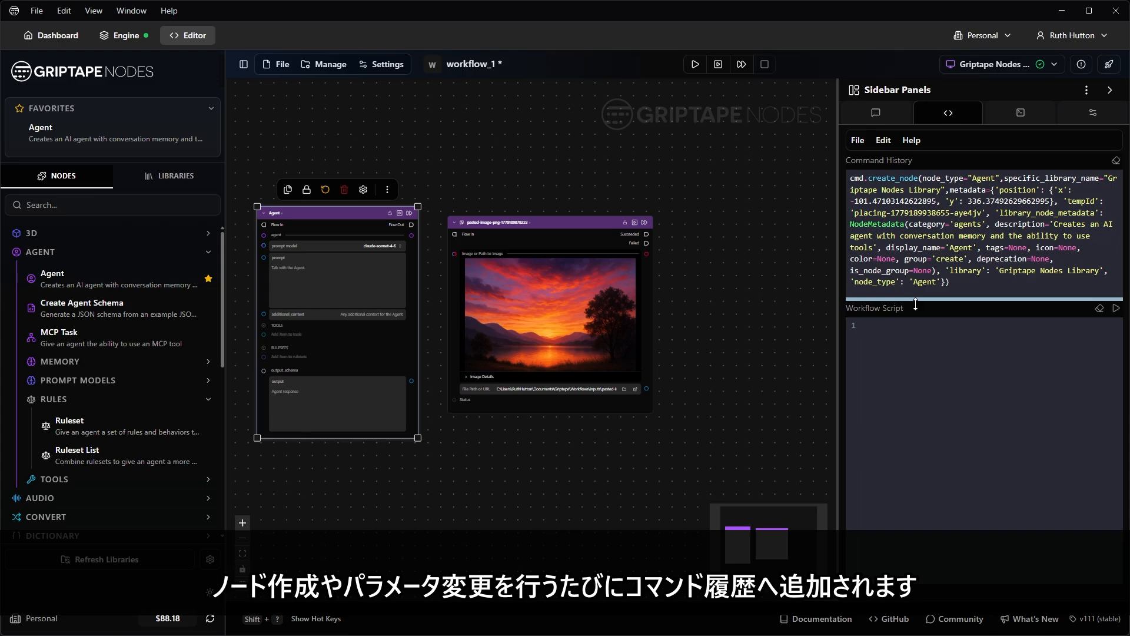
scroll(290, 252, "up", 3)
left_click(357, 247)
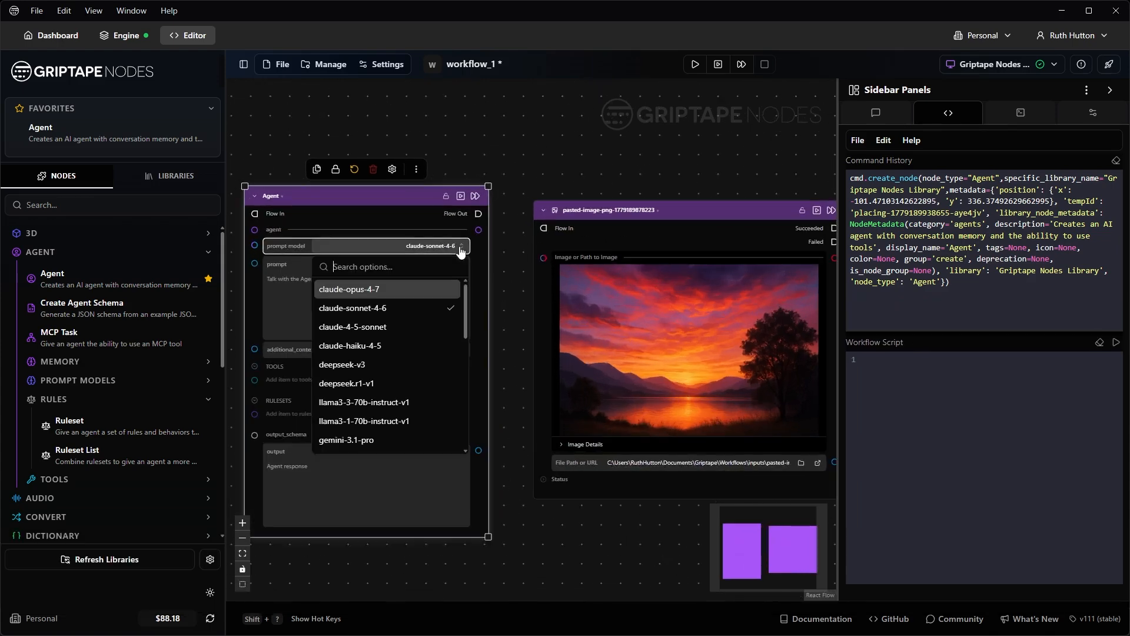
scroll(377, 369, "down", 3)
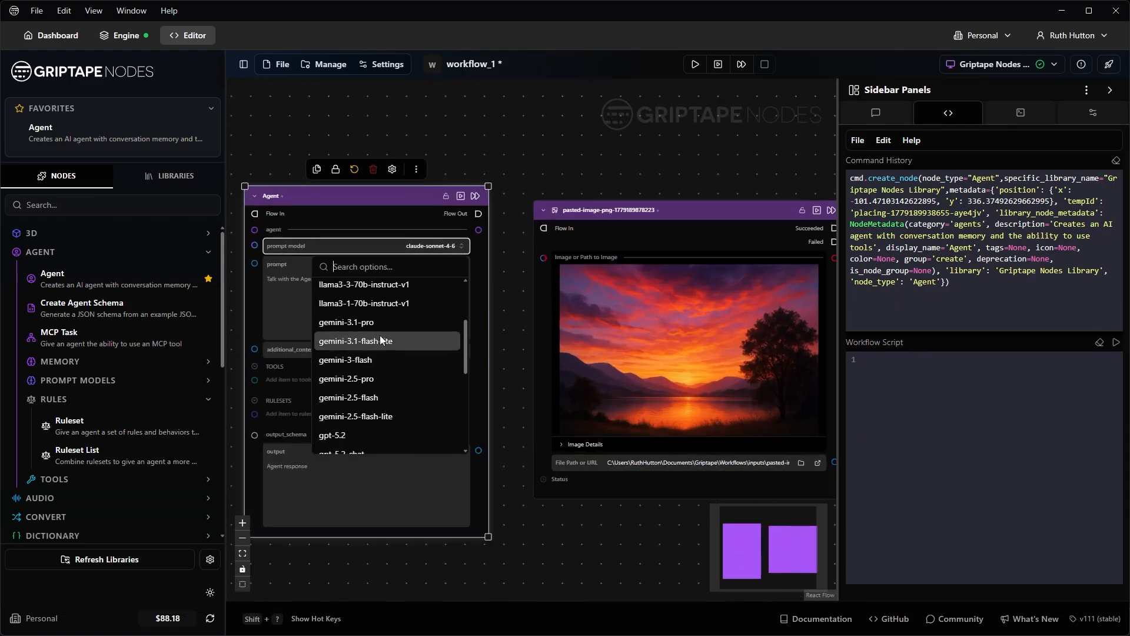
left_click(377, 323)
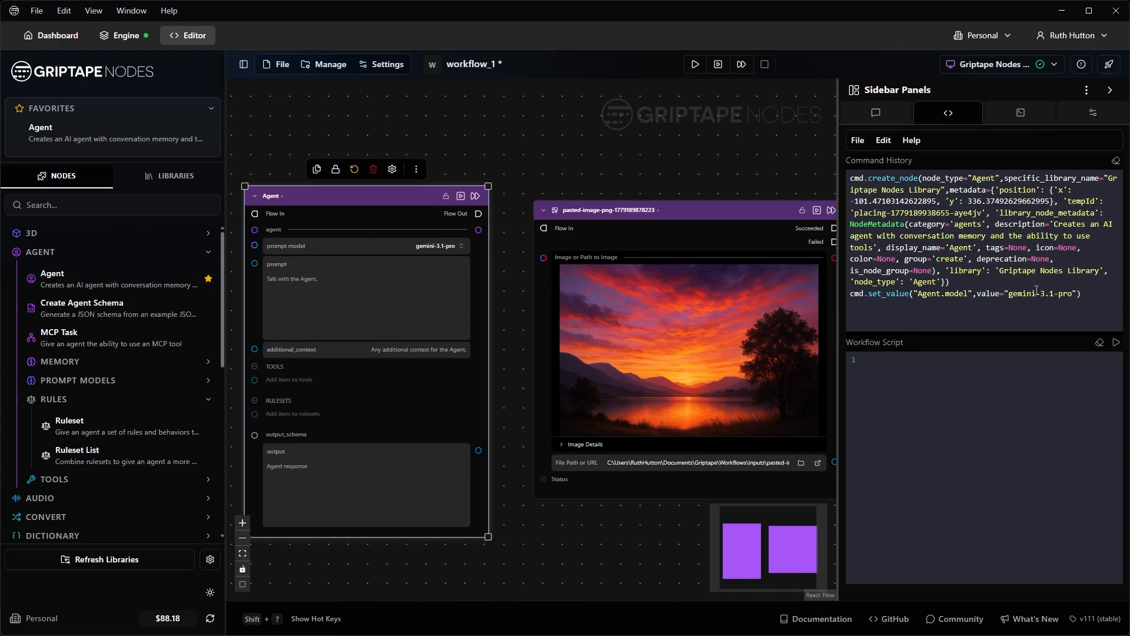
key("Delete")
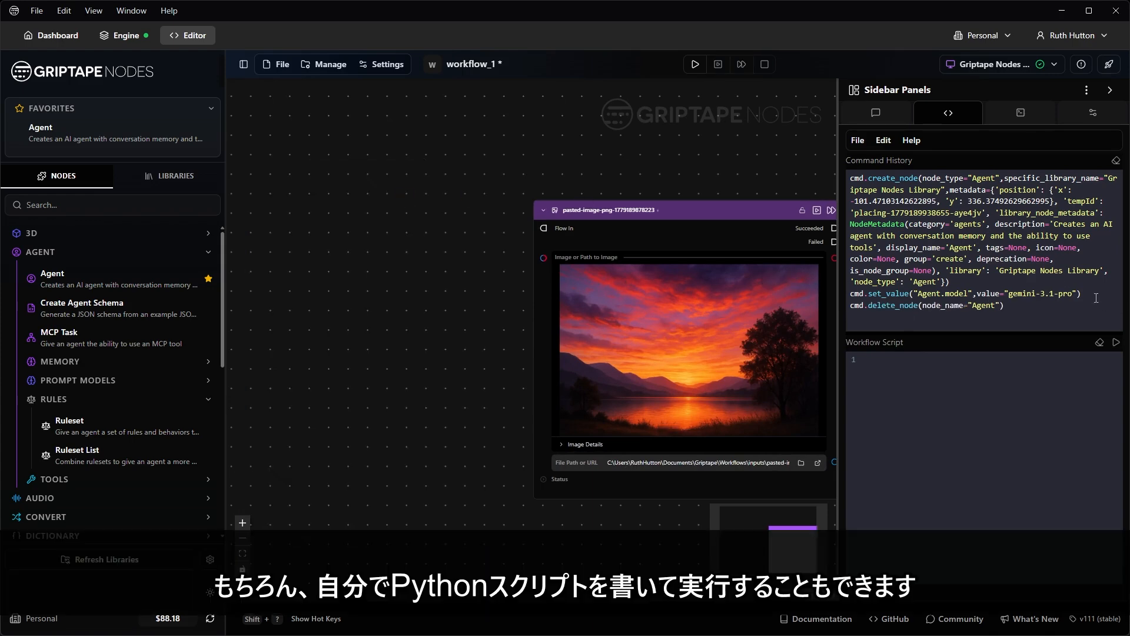
Step: Paste the recorded commands into the Workflow Script, change gemini-3.1-pro to deepseek-v3, and run it
left_click_drag(1096, 298, 852, 178)
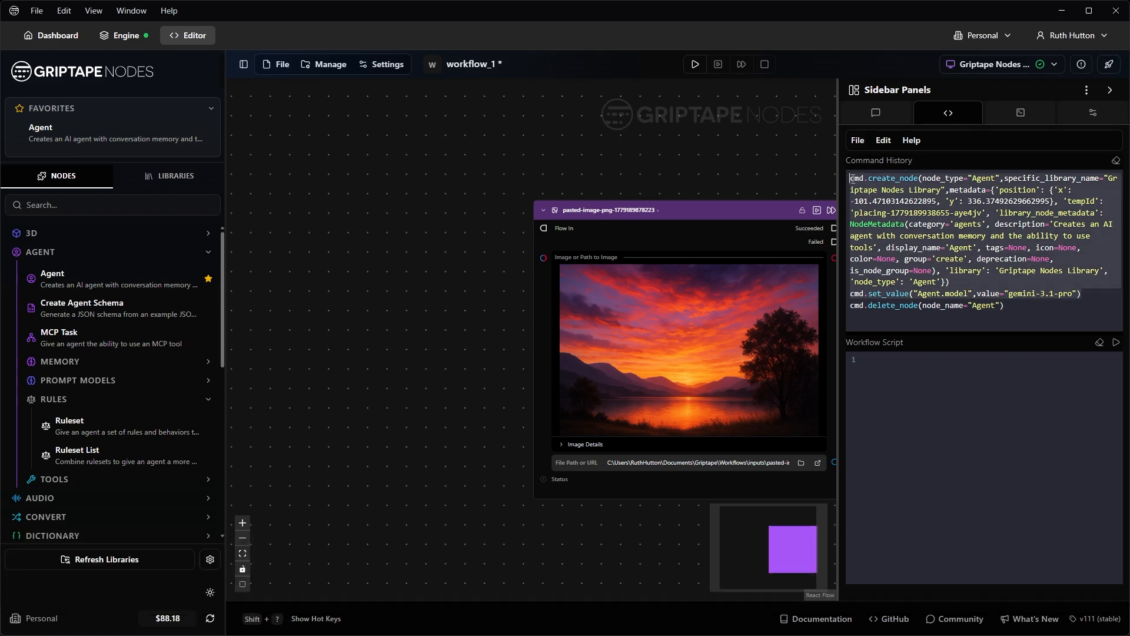
key("ctrl+v")
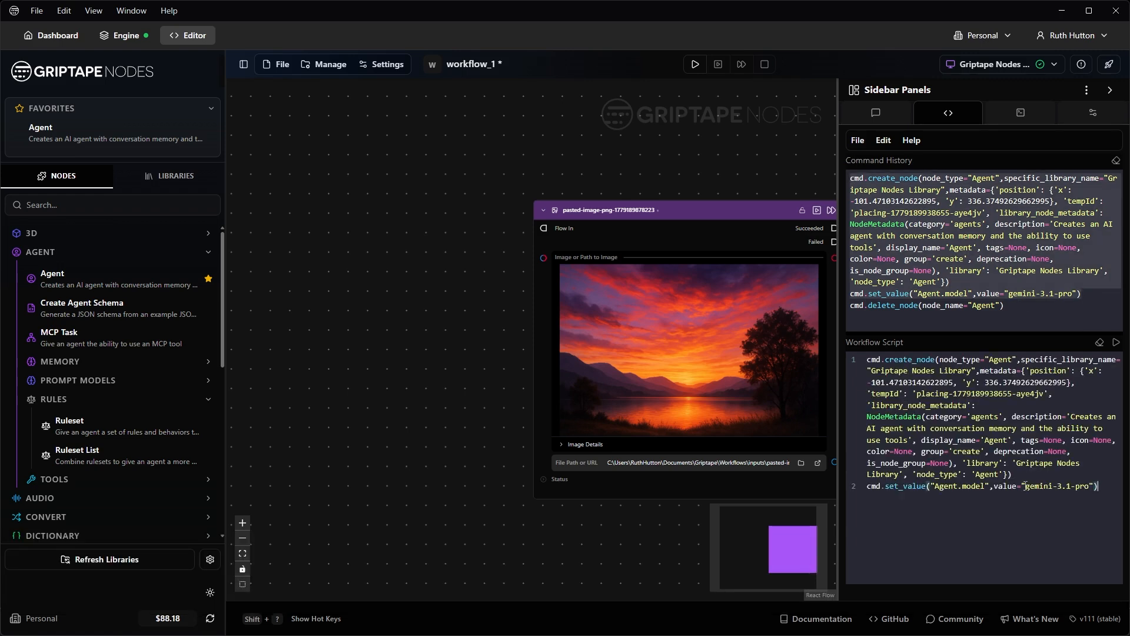
left_click_drag(1026, 486, 1091, 486)
type("deep")
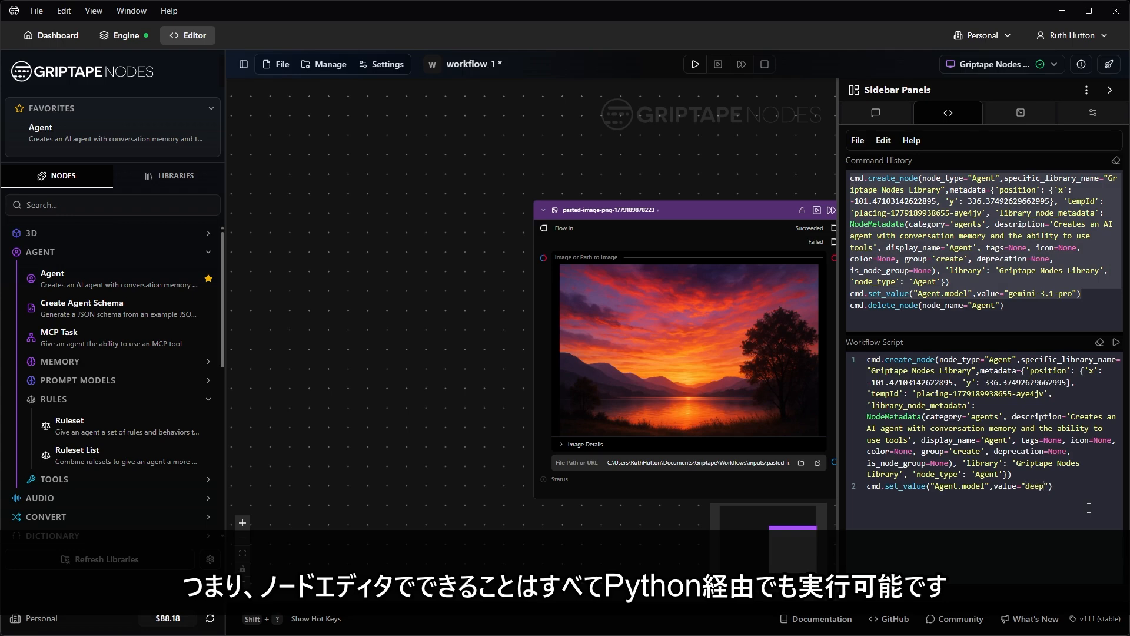
type("seek-v3")
left_click(1117, 343)
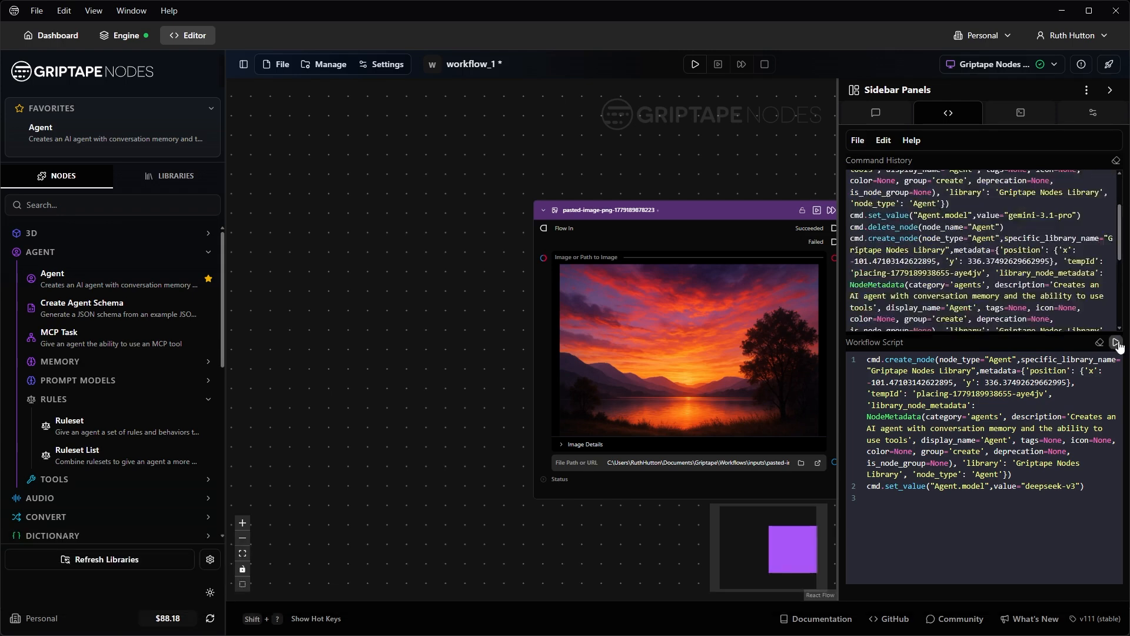
Step: Move the new Agent node clear of the image node and show the Execution Log
left_click_drag(500, 223, 420, 188)
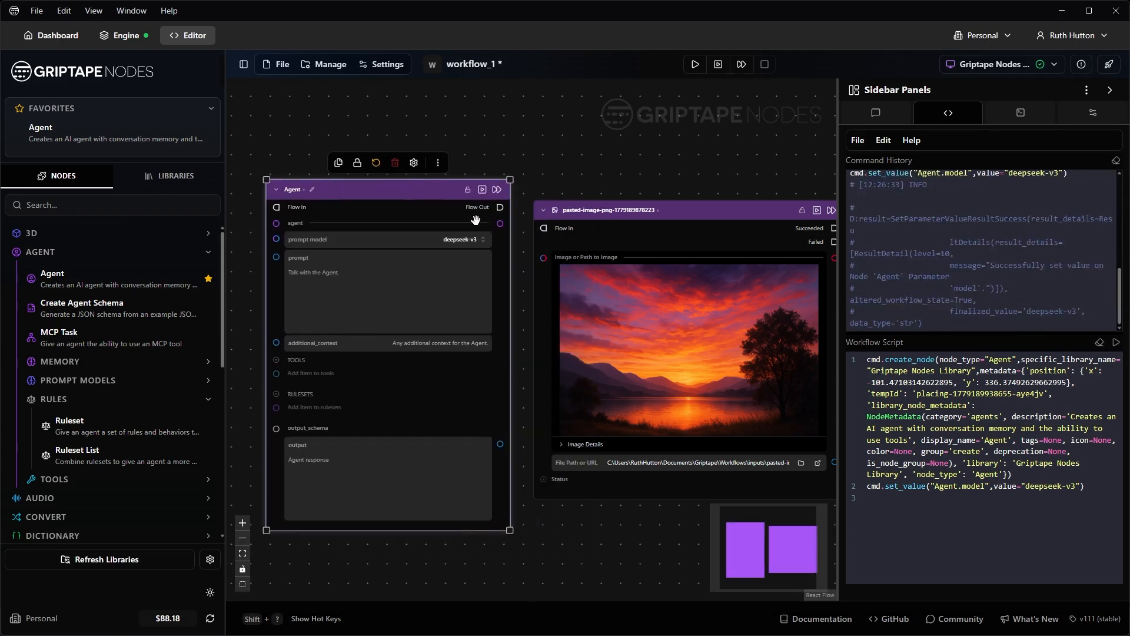
scroll(451, 245, "up", 2)
scroll(507, 242, "down", 3)
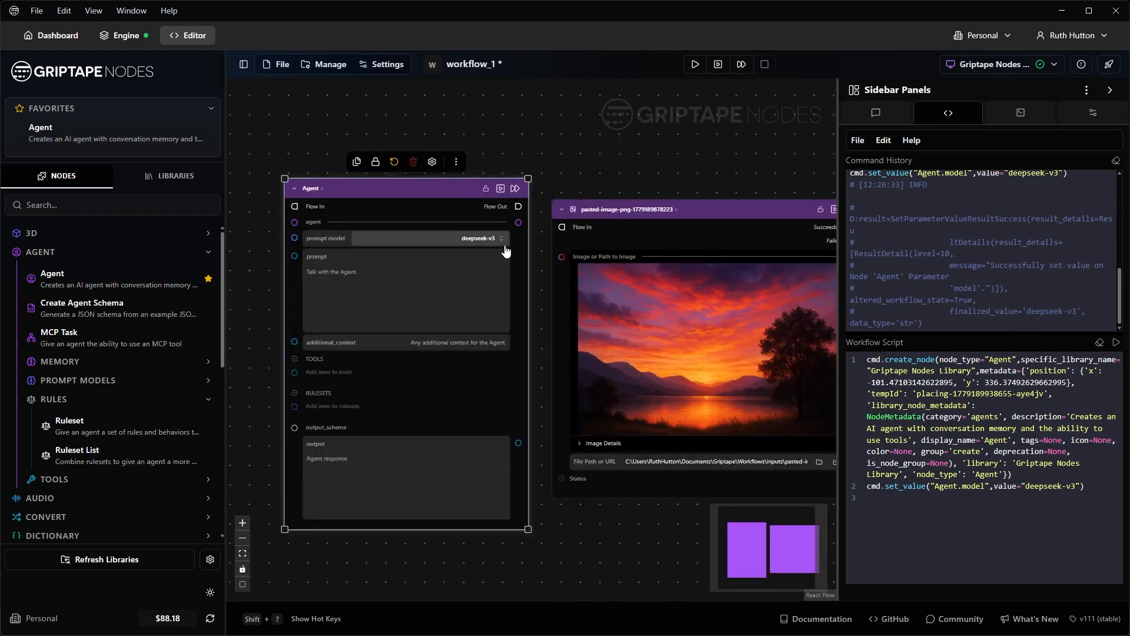
left_click(690, 174)
left_click_drag(710, 184, 680, 182)
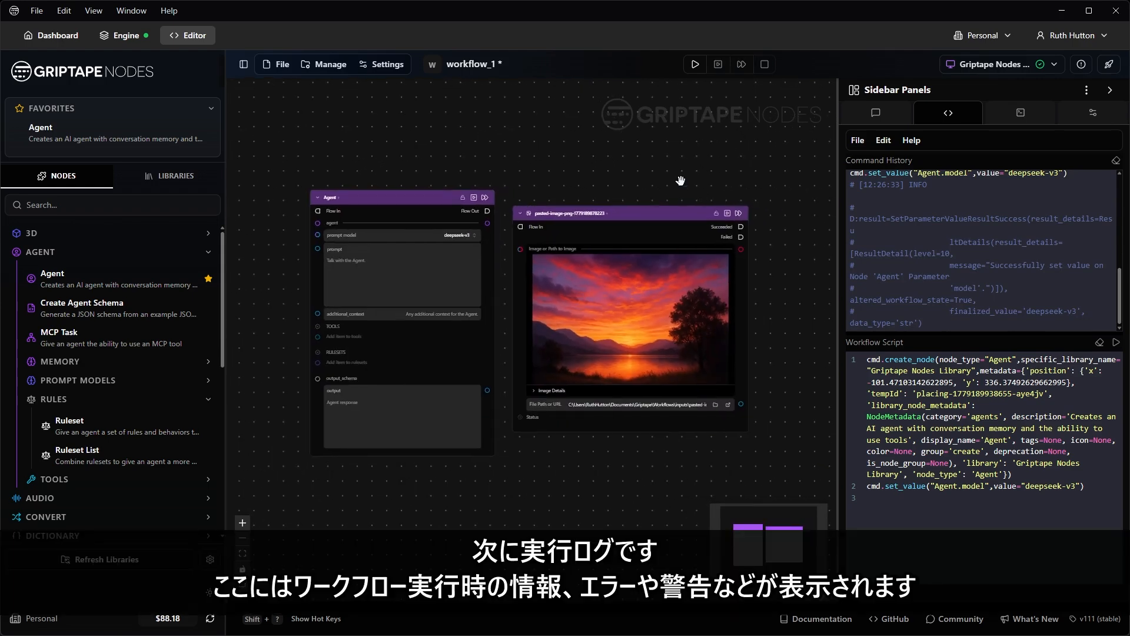
left_click(1020, 112)
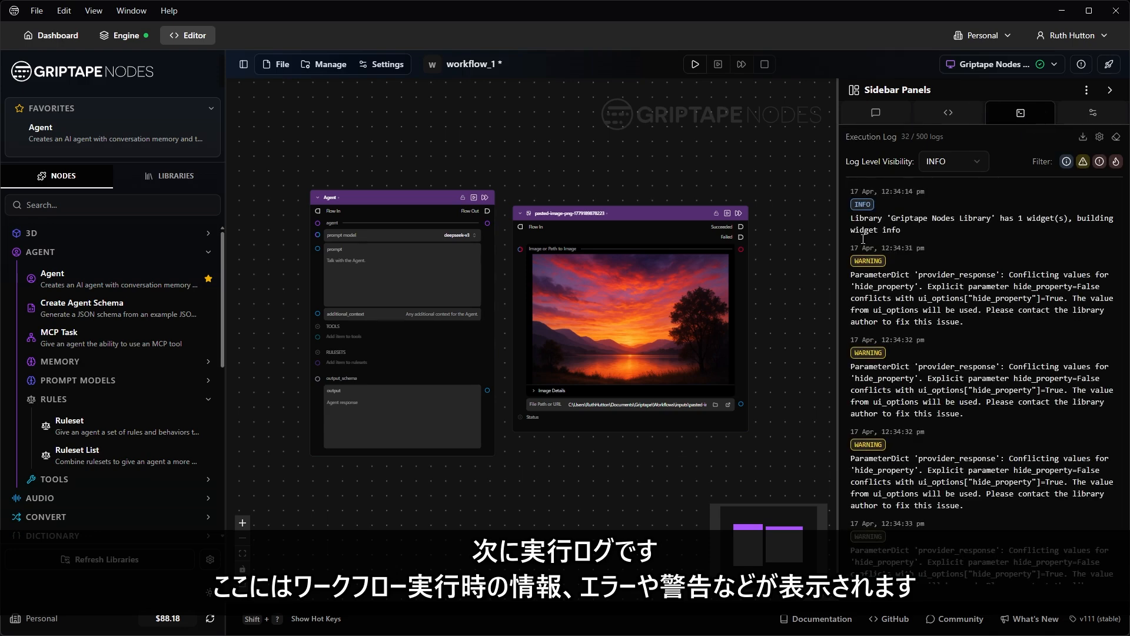
Step: Toggle the INFO, warning and error filters off and back on in the Execution Log
scroll(962, 308, "down", 5)
scroll(960, 306, "up", 5)
left_click(1067, 162)
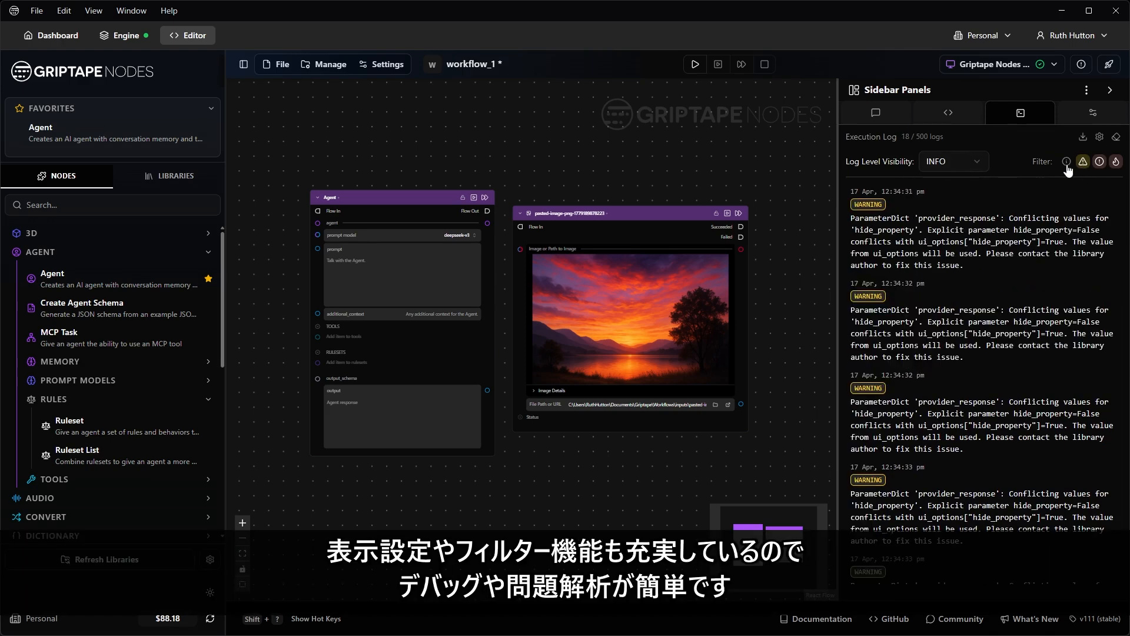
left_click(1067, 162)
left_click(1099, 163)
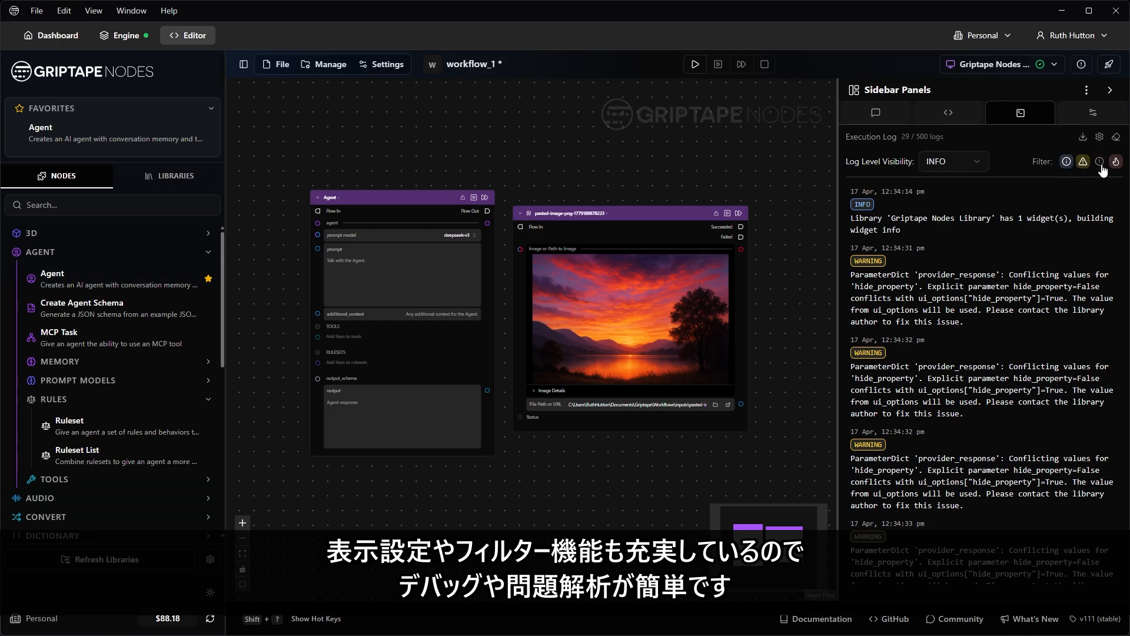
left_click(1083, 163)
left_click(1084, 164)
left_click(1099, 162)
Step: Leave the log level at INFO and switch the sidebar to node properties
left_click(957, 165)
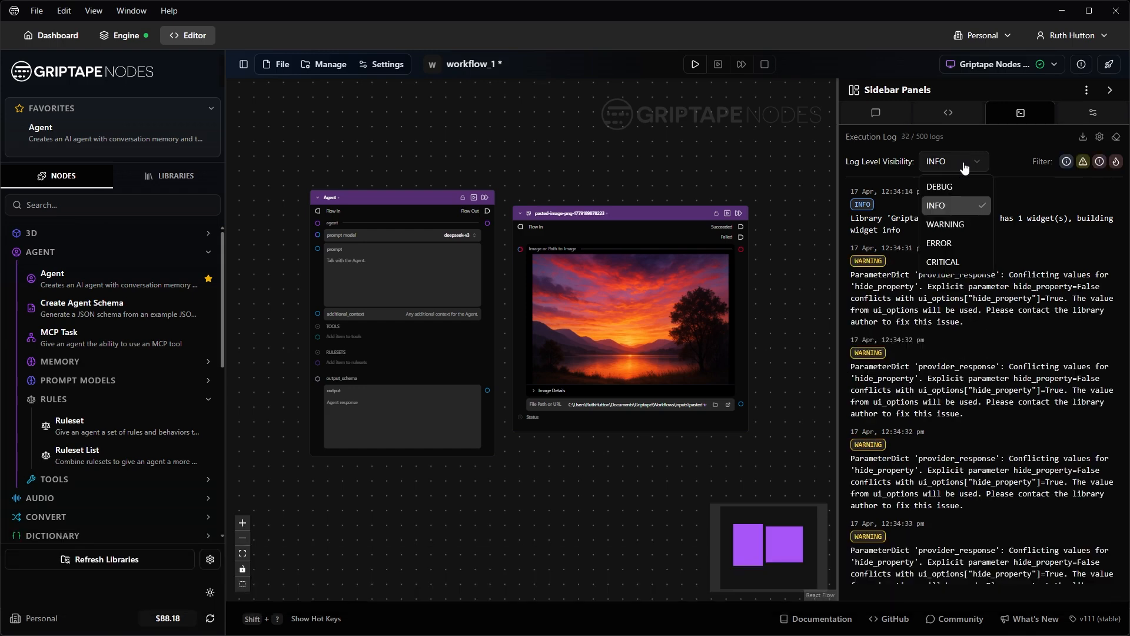
left_click(957, 167)
left_click(1086, 117)
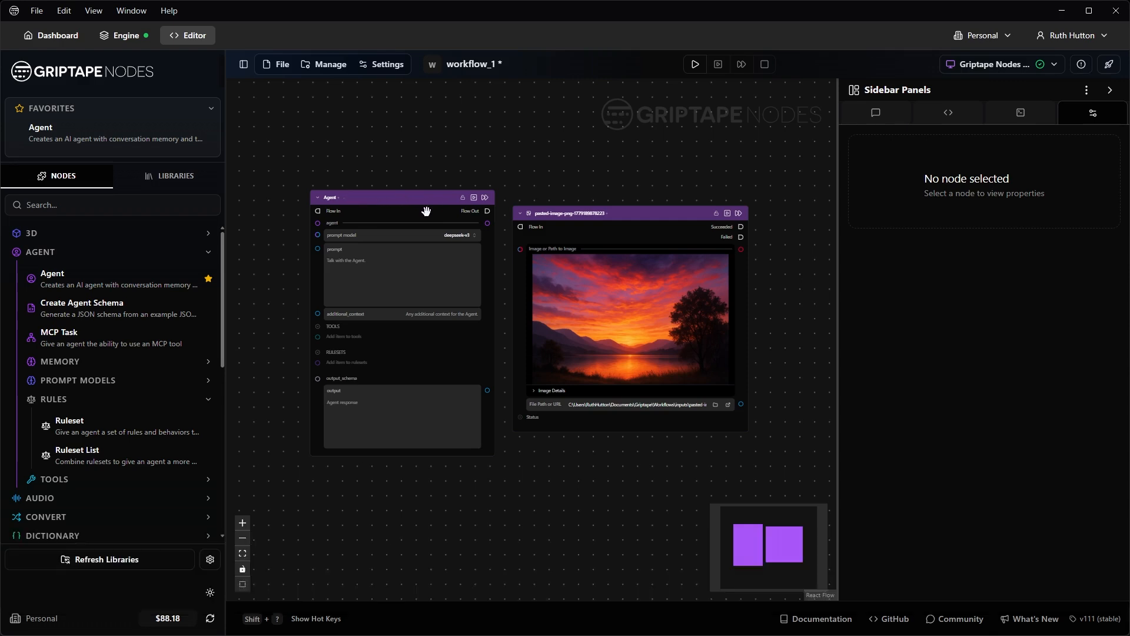
Step: Select the Agent node and toggle prompt model, prompt and additional_context visibility off and on
scroll(404, 240, "up", 3)
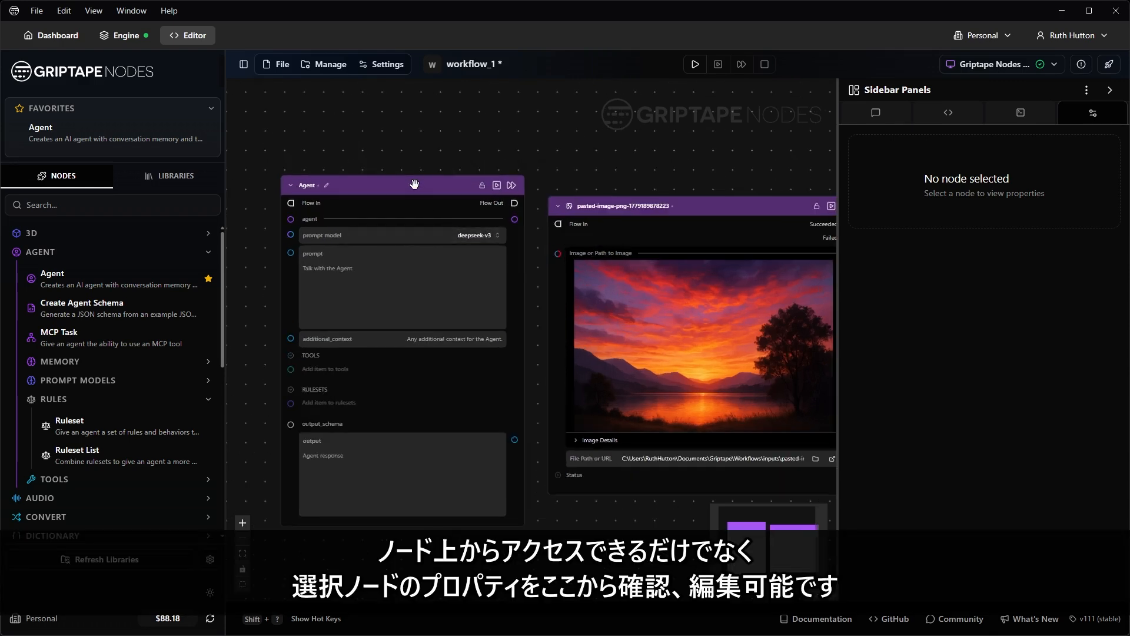
left_click(415, 184)
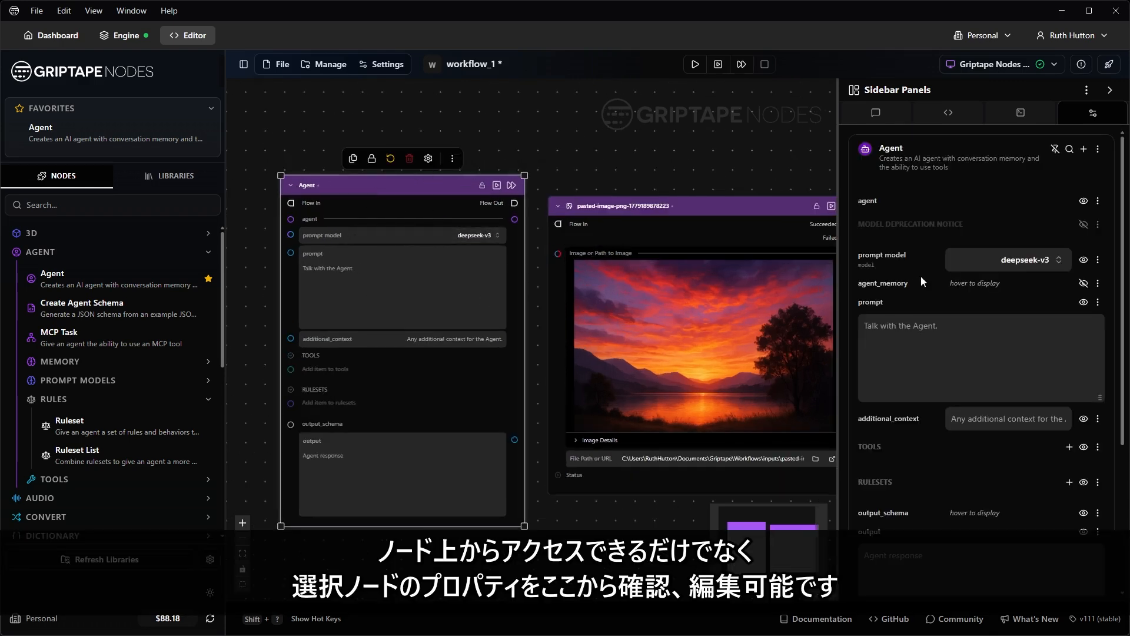
left_click(1083, 261)
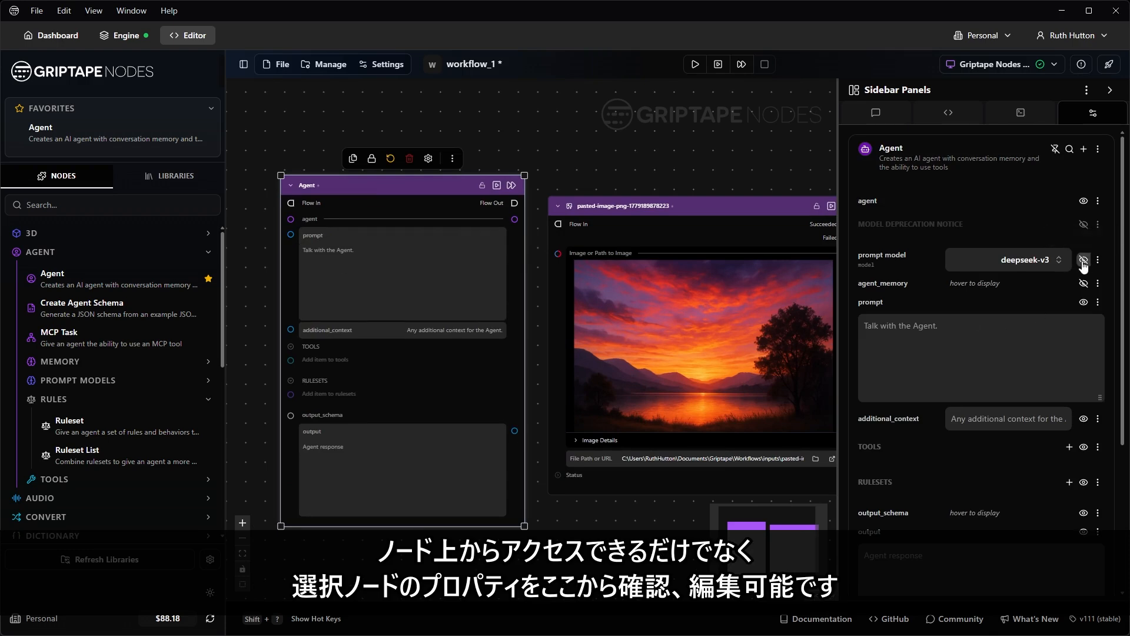
left_click(1083, 260)
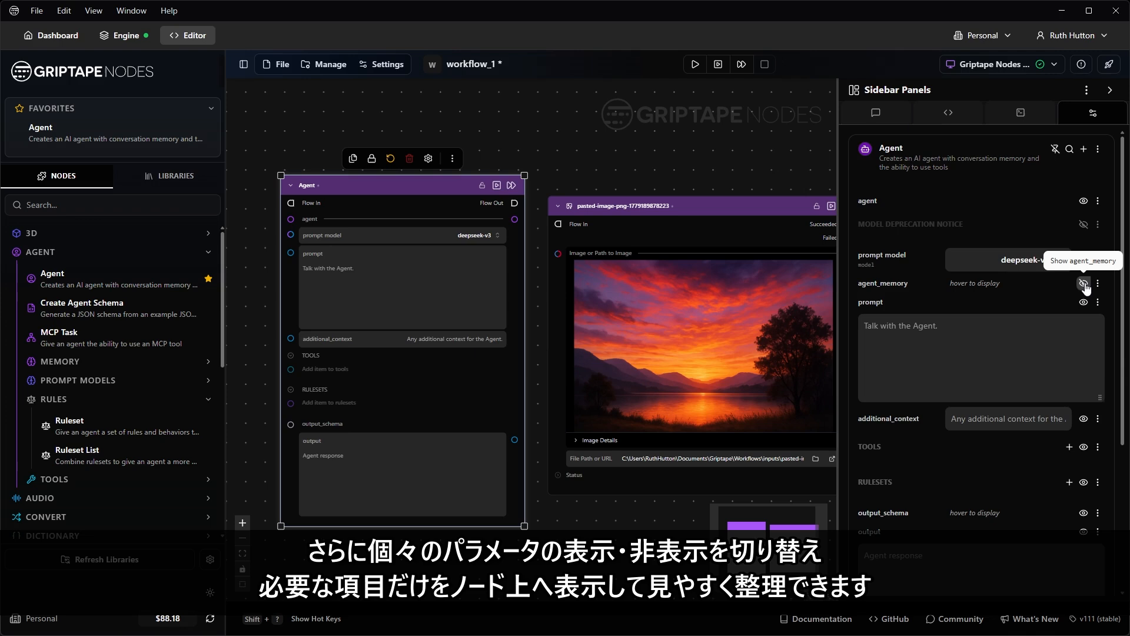
left_click(1083, 302)
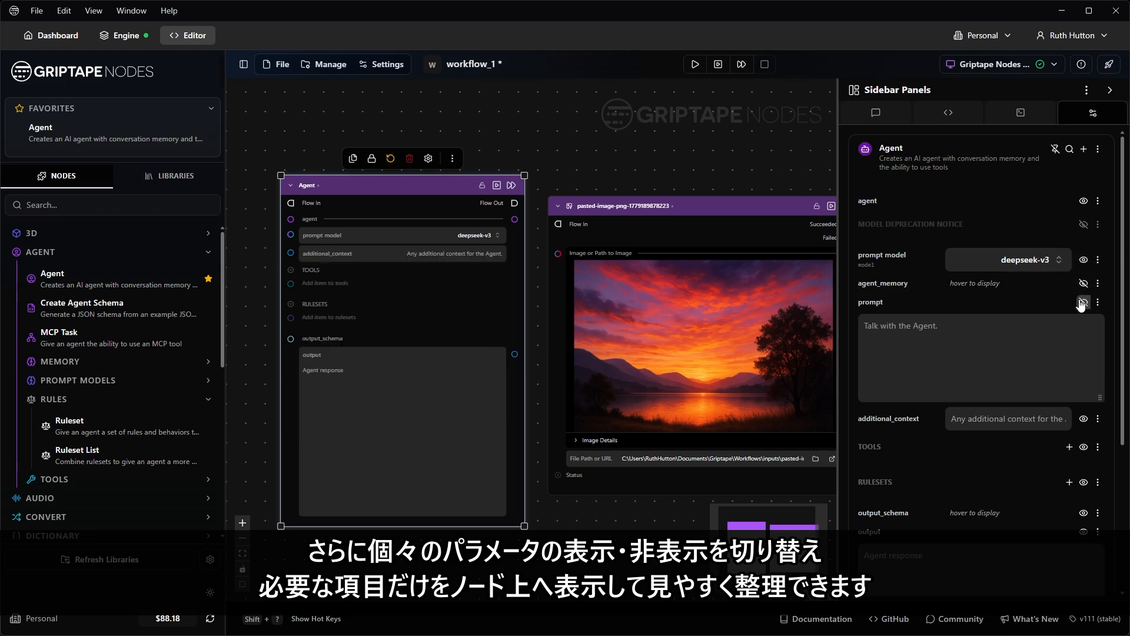
left_click(1083, 302)
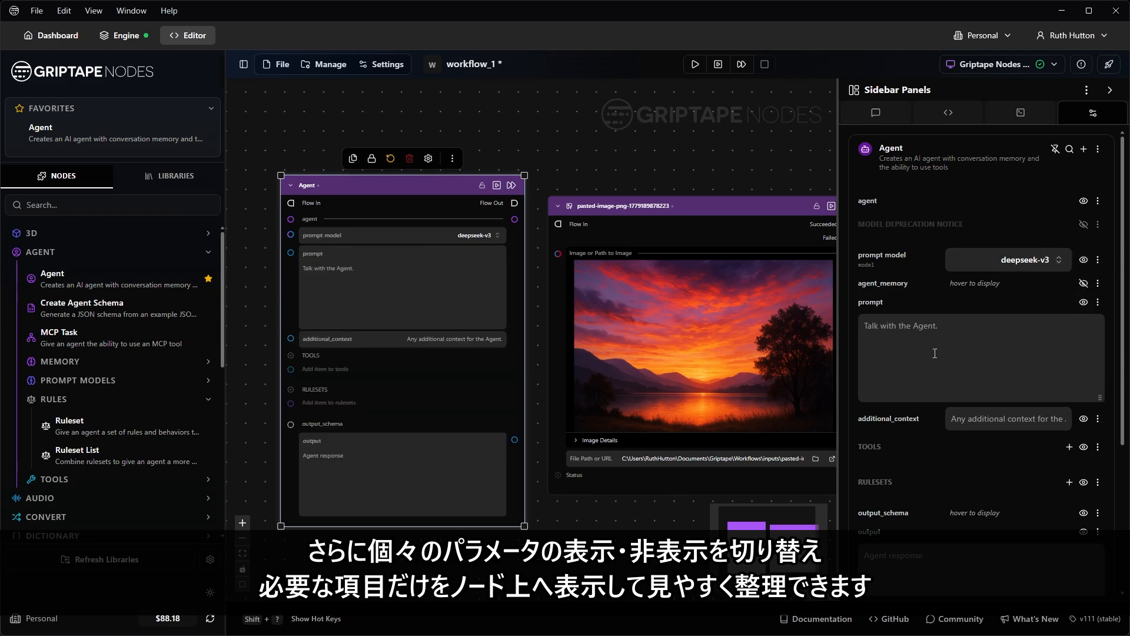
scroll(1085, 377, "down", 1)
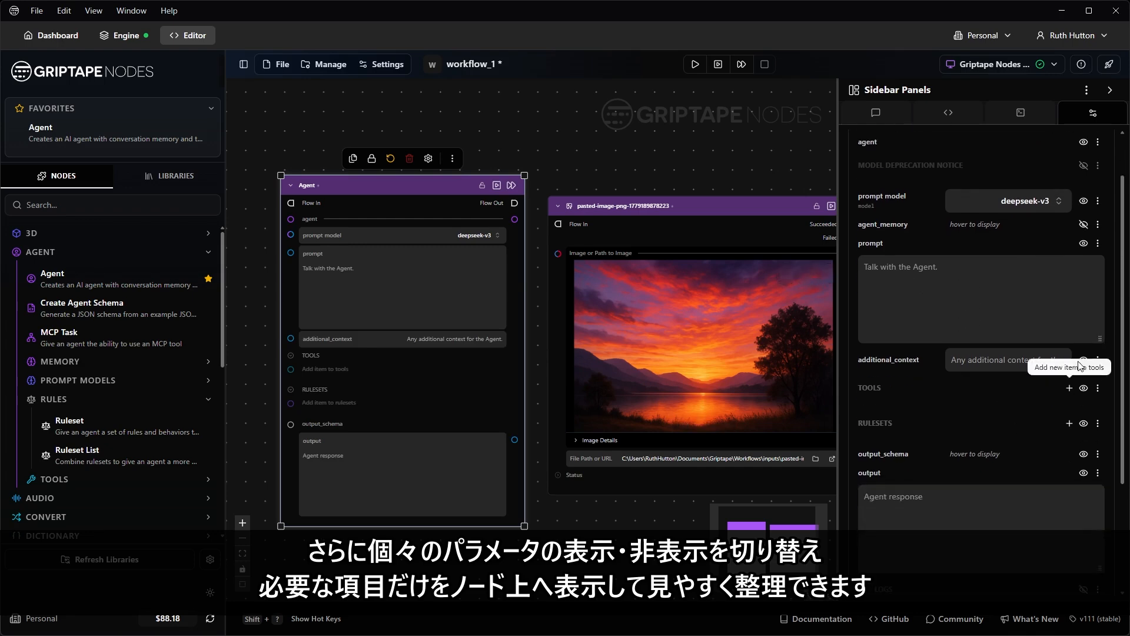
left_click(1084, 360)
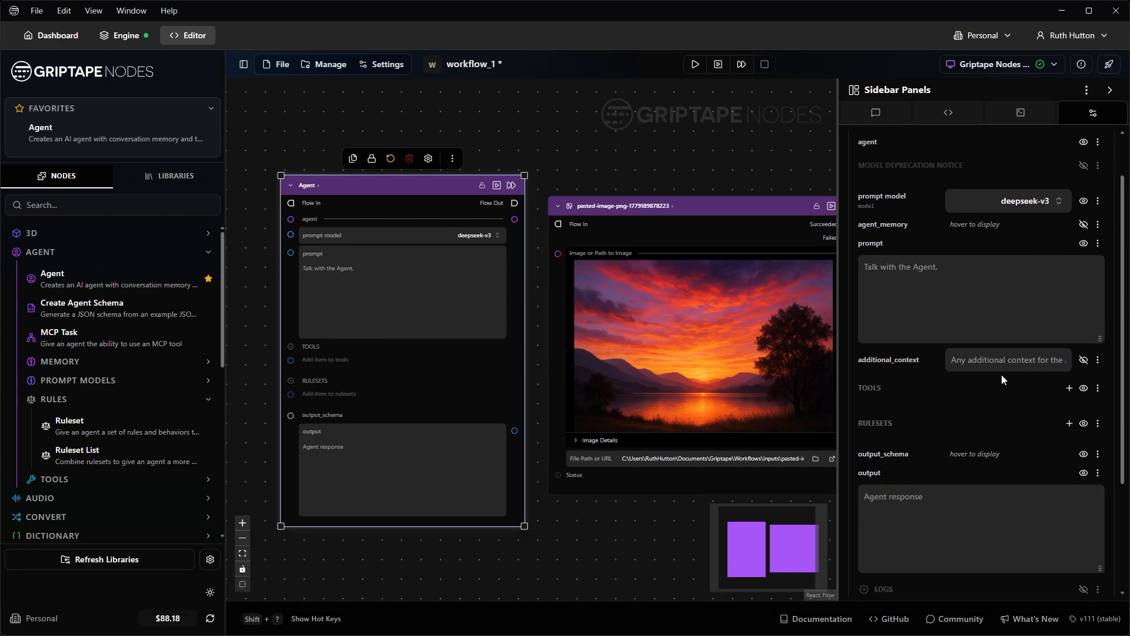
left_click(1085, 361)
scroll(1048, 315, "up", 1)
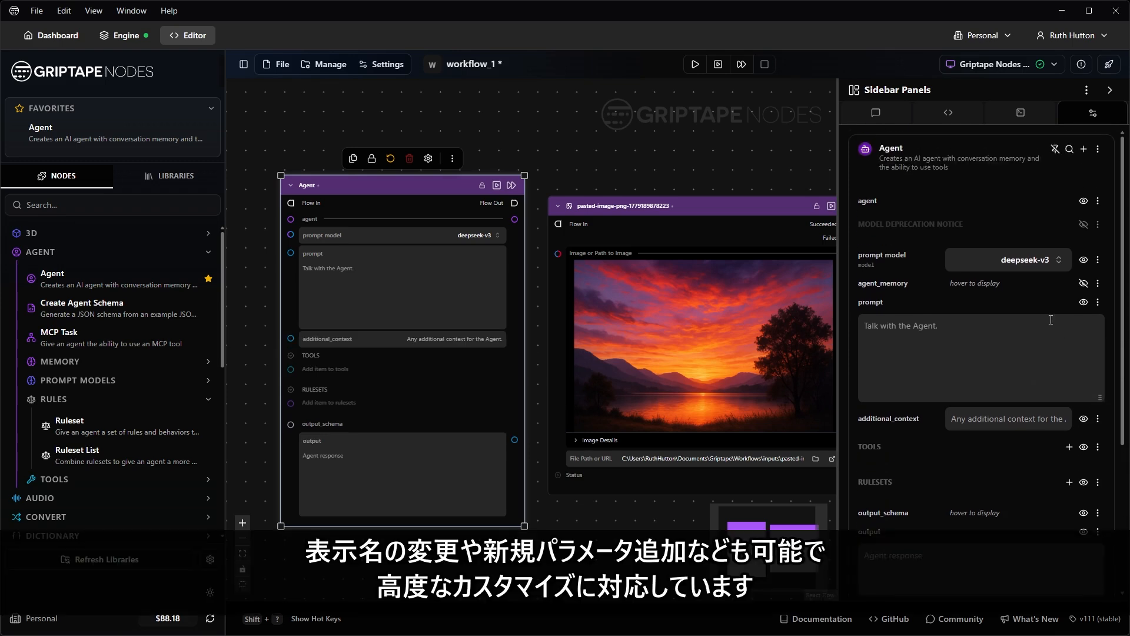
Step: Open and dismiss the prompt model display options and the Add New Parameter form unchanged
left_click(1098, 259)
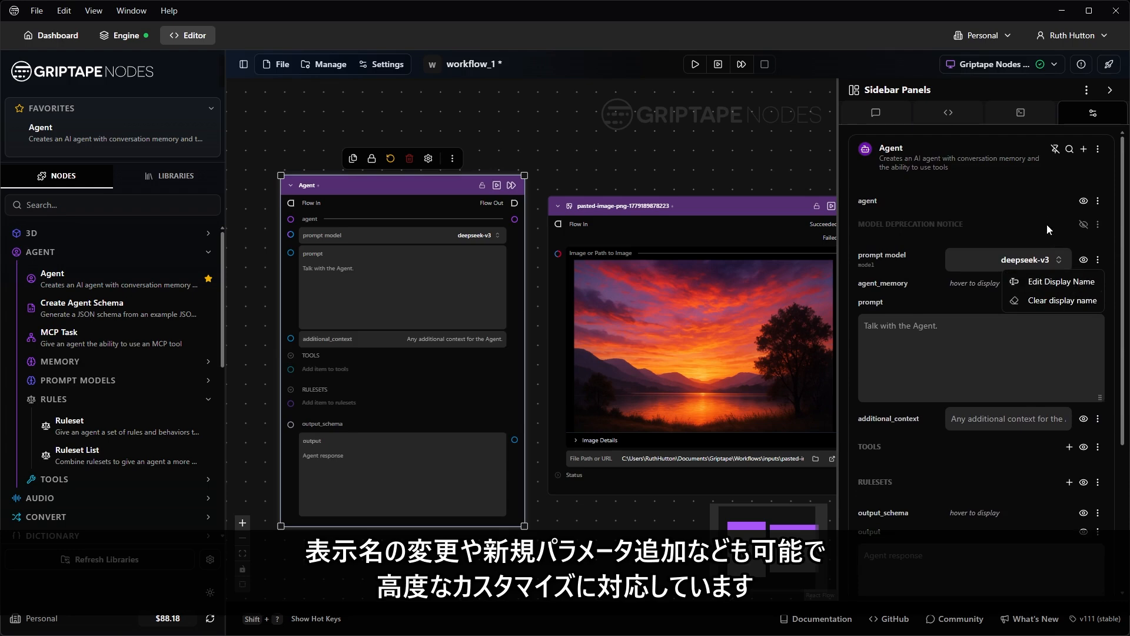
left_click(1047, 204)
left_click(1084, 150)
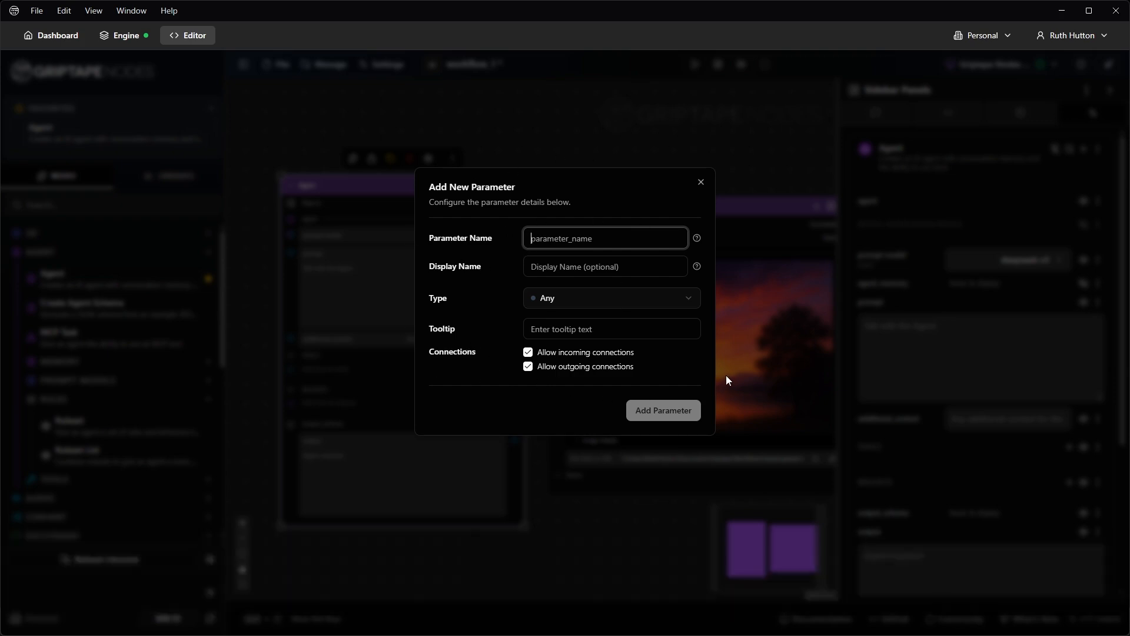
left_click(701, 183)
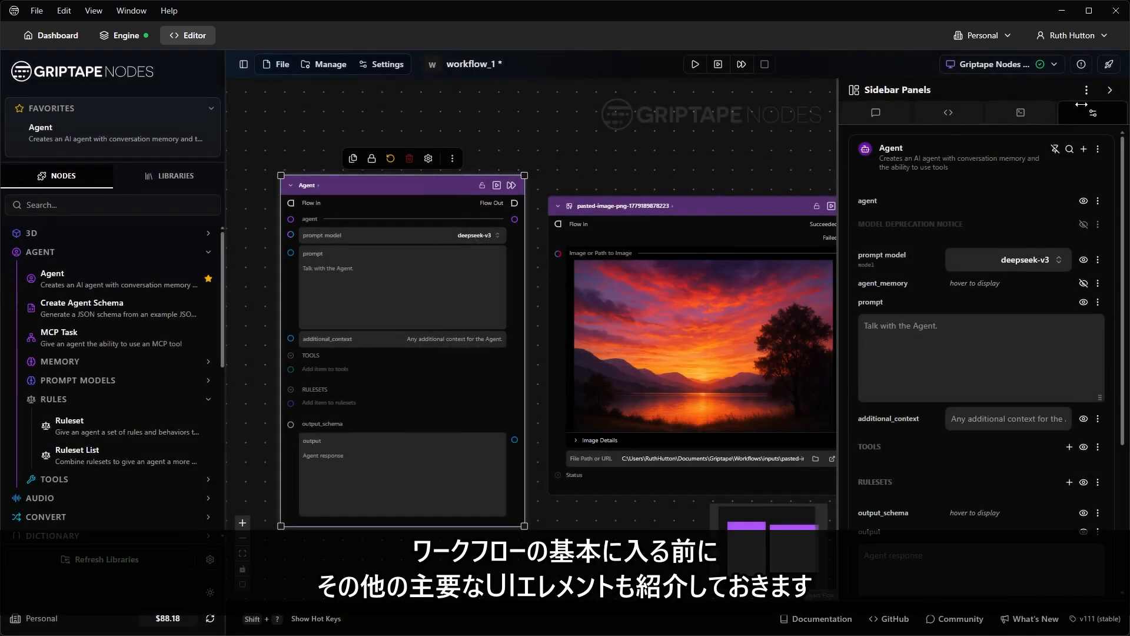
Step: Collapse the sidebar, recentre the canvas on both nodes, and view then close the keyboard shortcuts
left_click(1110, 90)
left_click_drag(762, 157, 835, 132)
scroll(811, 168, "down", 2)
left_click(792, 477)
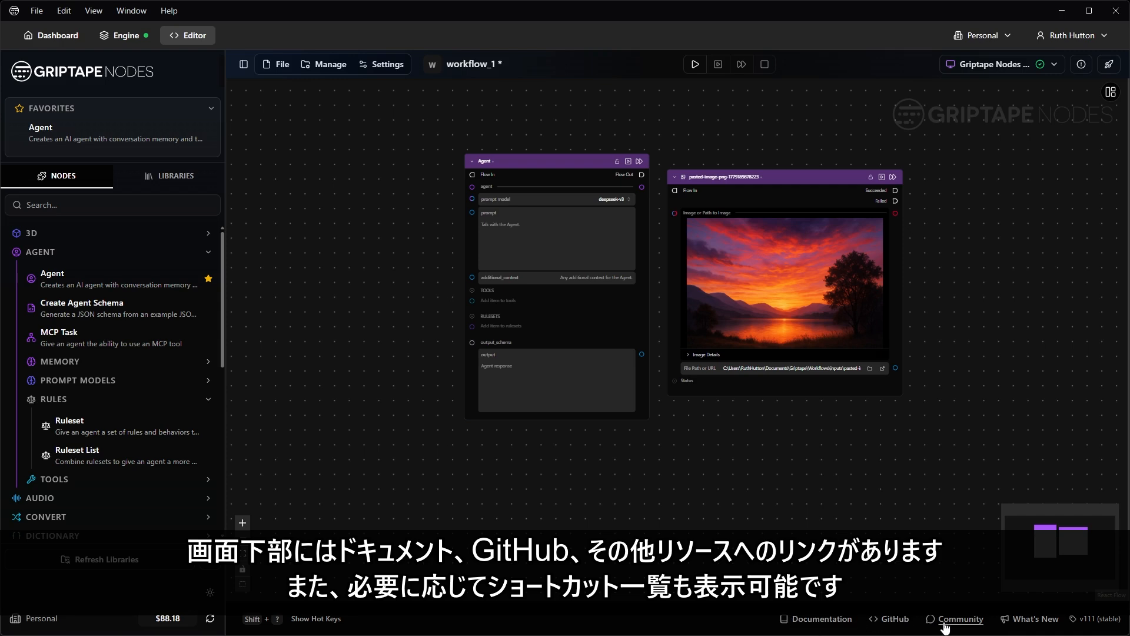
left_click(295, 619)
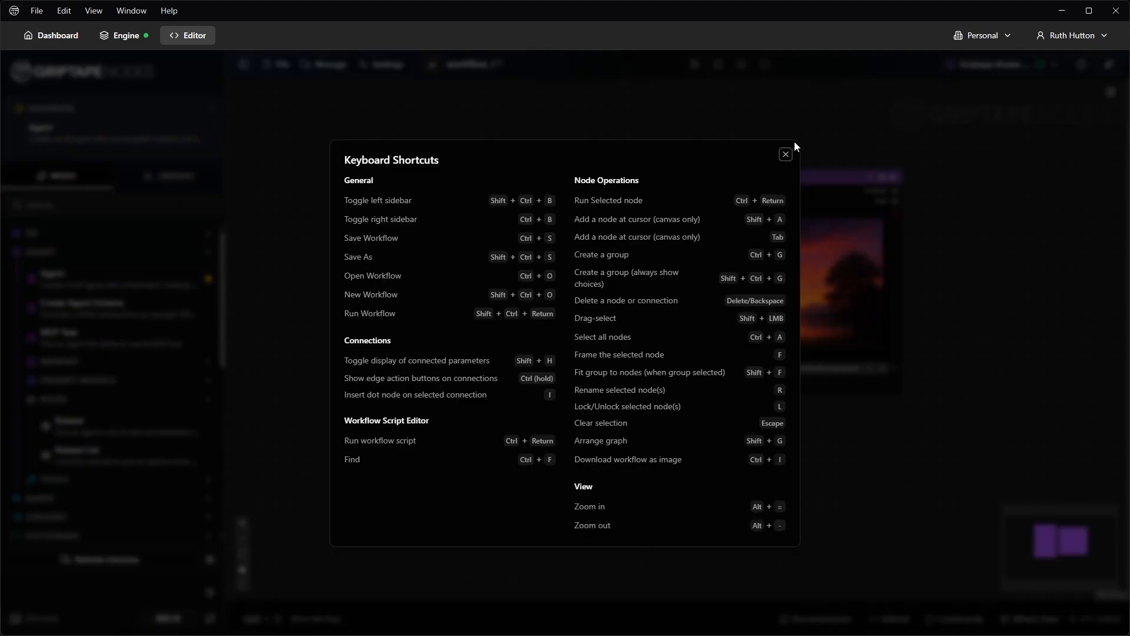
left_click(786, 154)
left_click(285, 67)
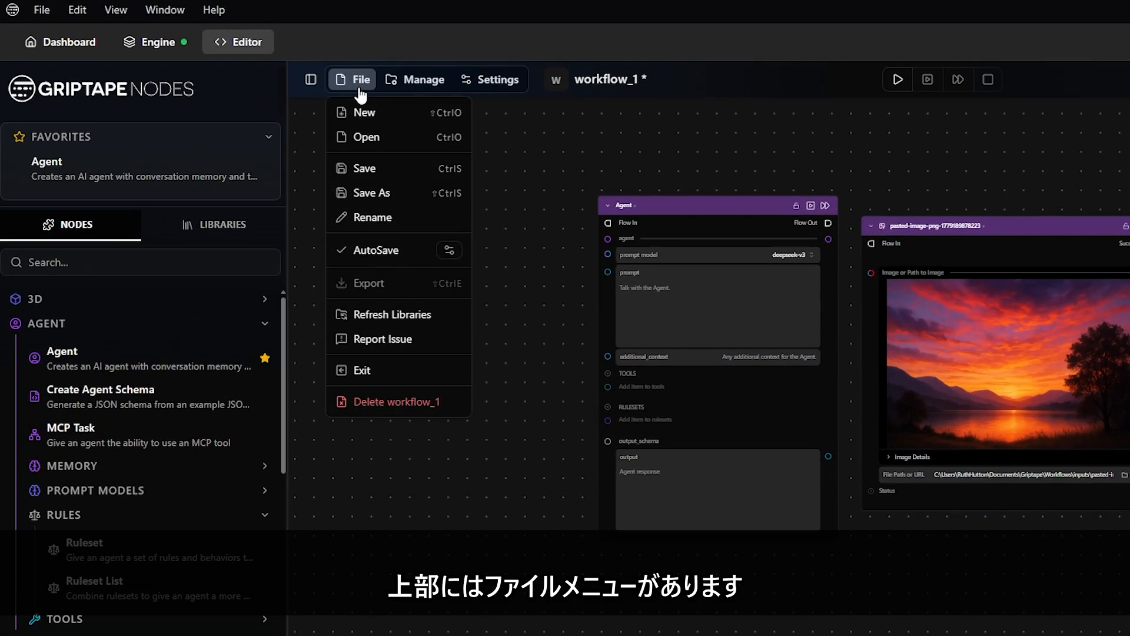
left_click(426, 80)
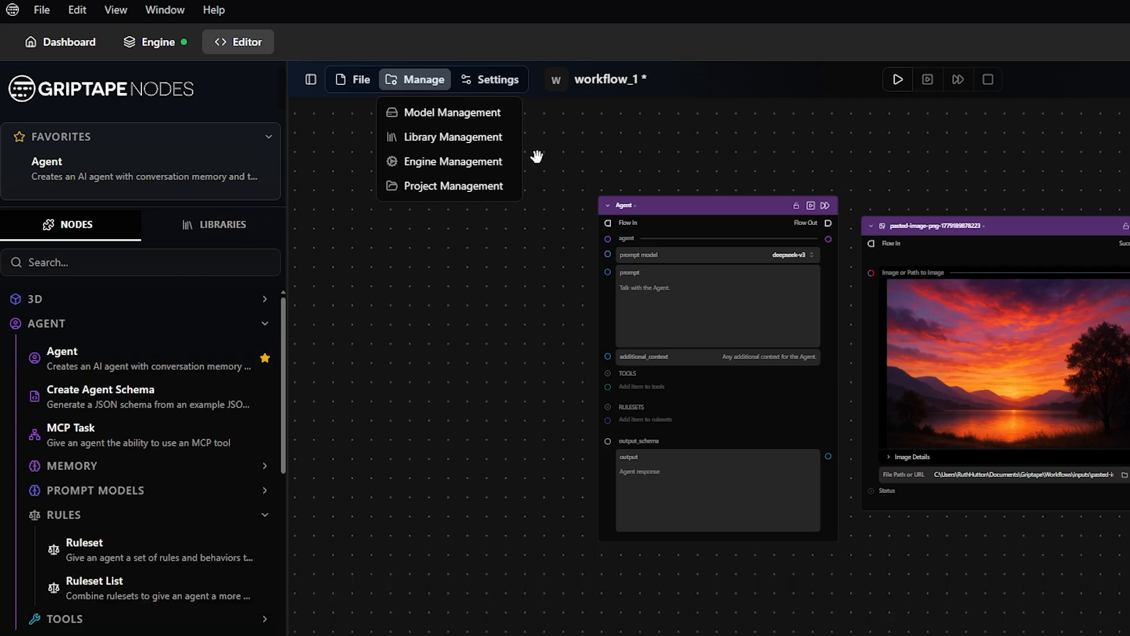
mouse_move(518, 90)
mouse_move(541, 113)
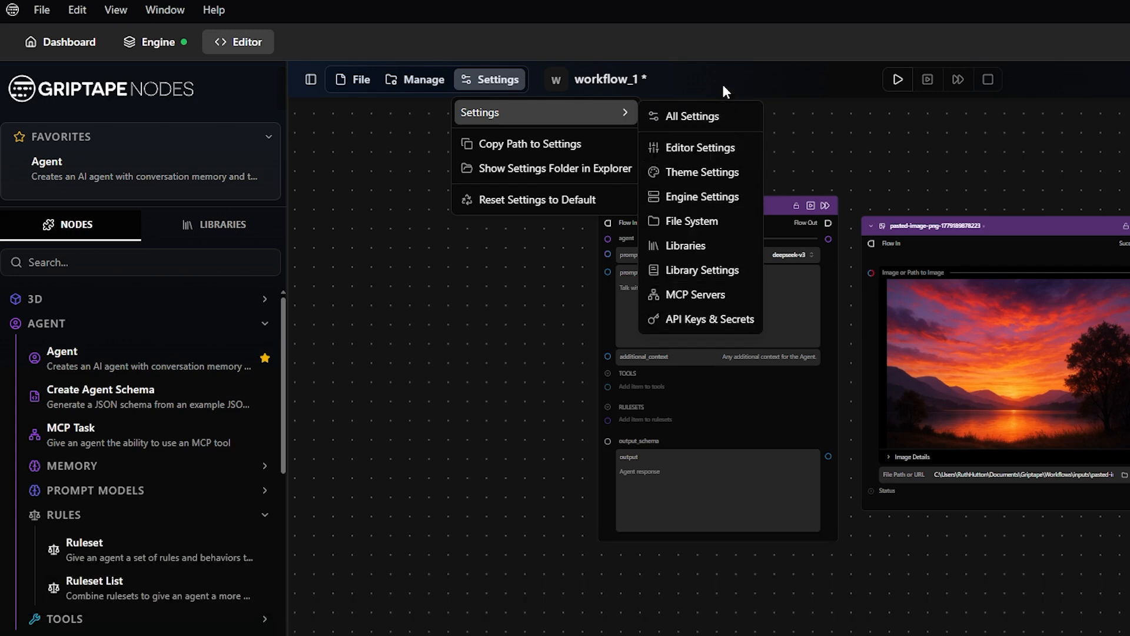
left_click(723, 86)
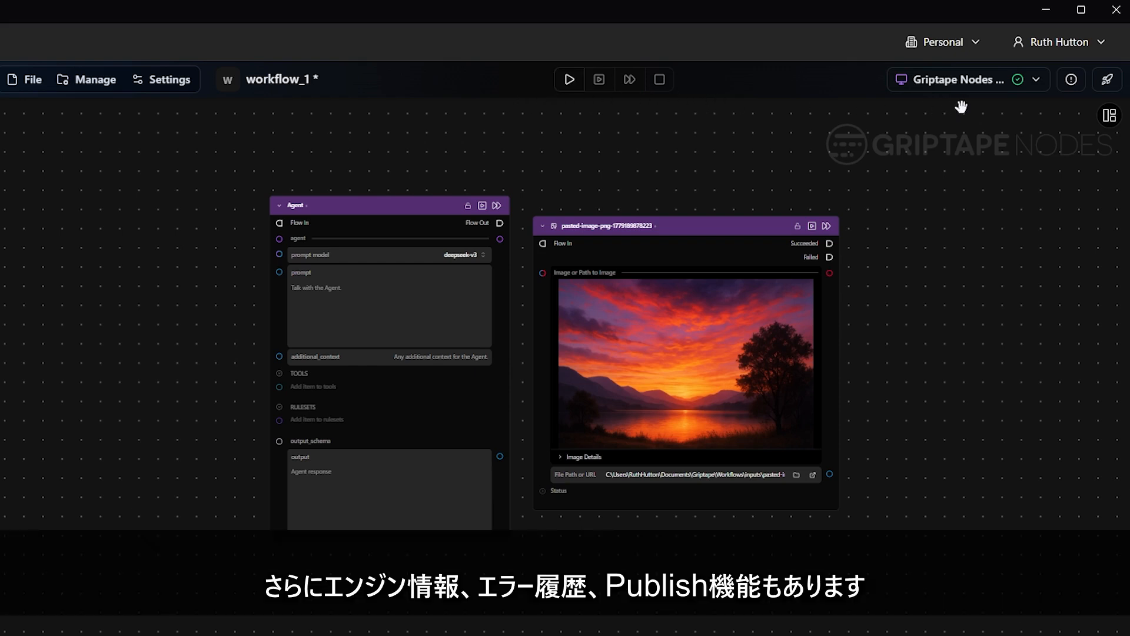
Step: Check the connected engine, the empty error history and the publishing options, then close them
left_click(1035, 87)
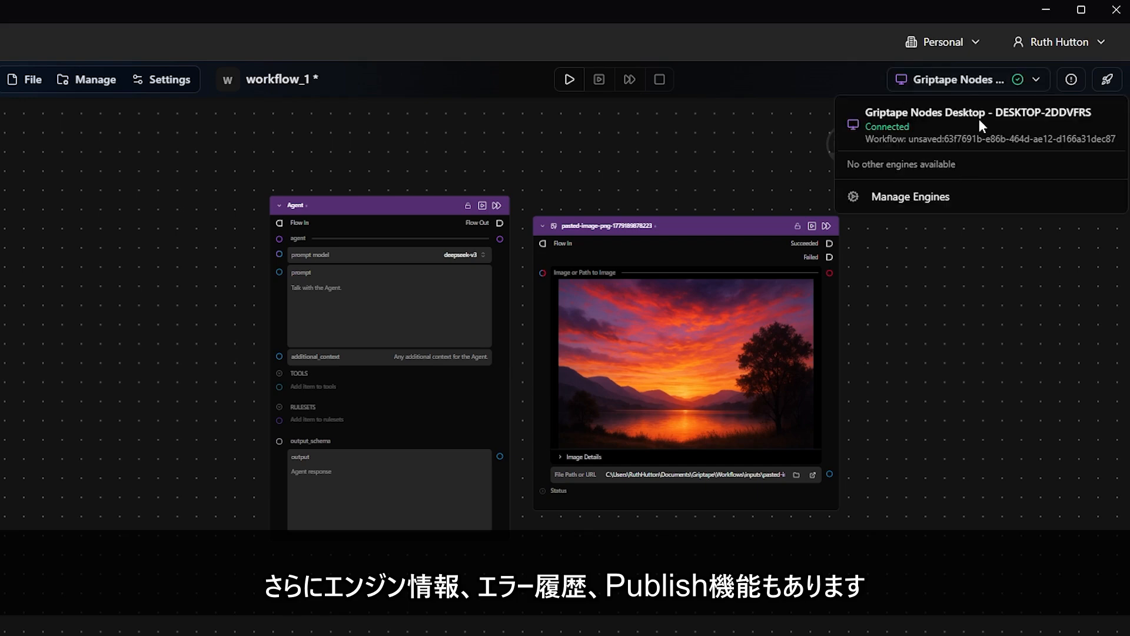
left_click(1081, 83)
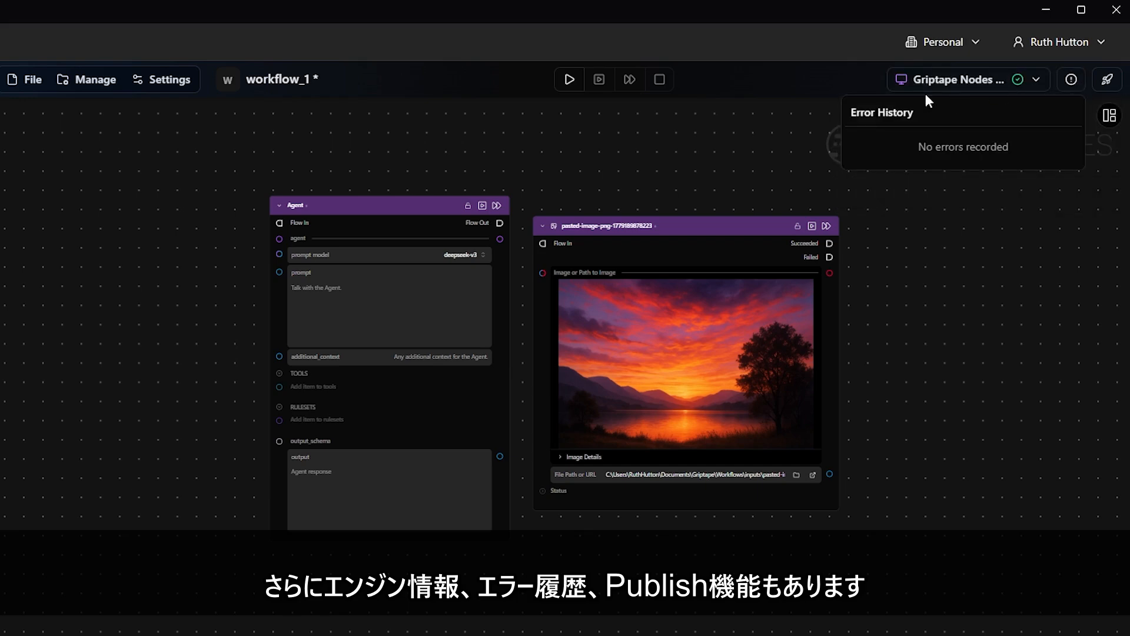
left_click(1109, 84)
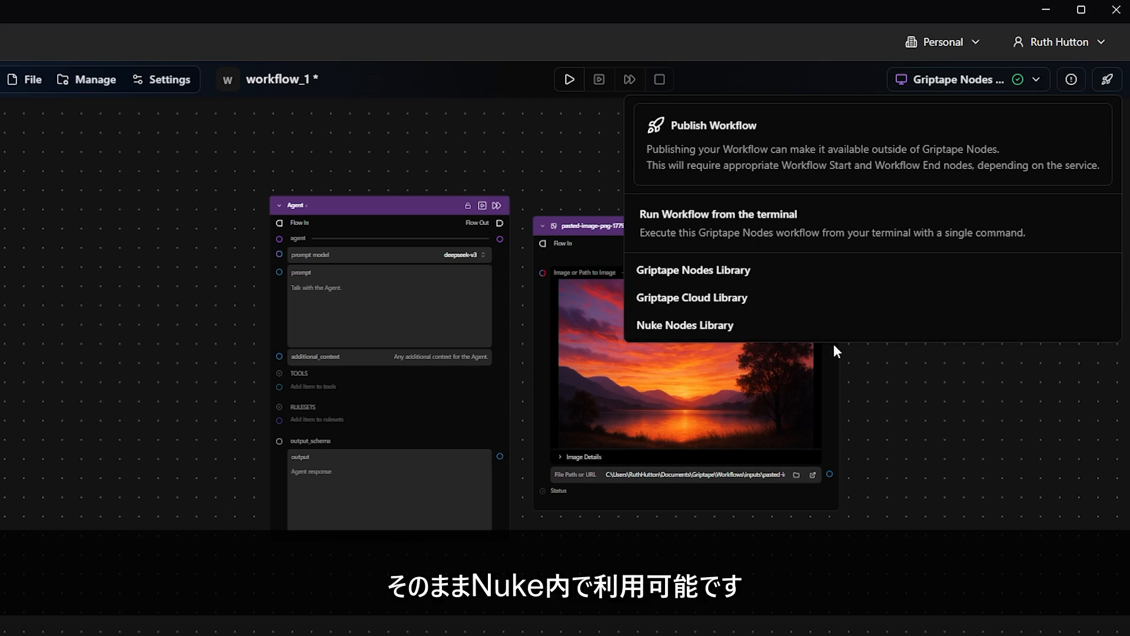
left_click(881, 365)
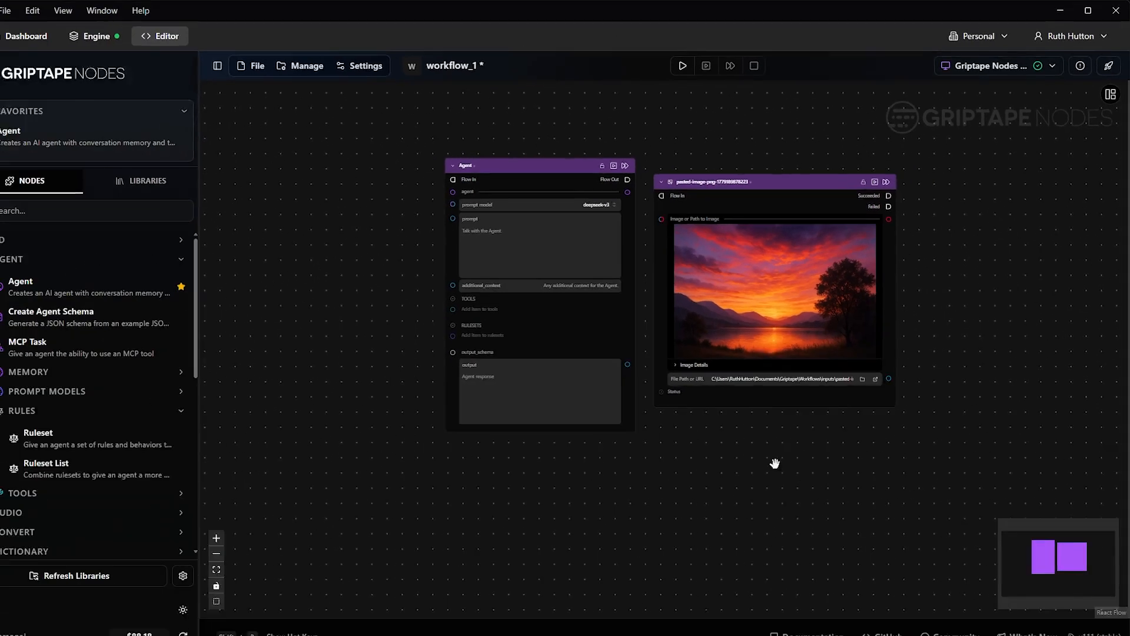
Step: Box-select the deepseek-v3 Agent and sunset image nodes together and delete them
left_click_drag(686, 581, 641, 544)
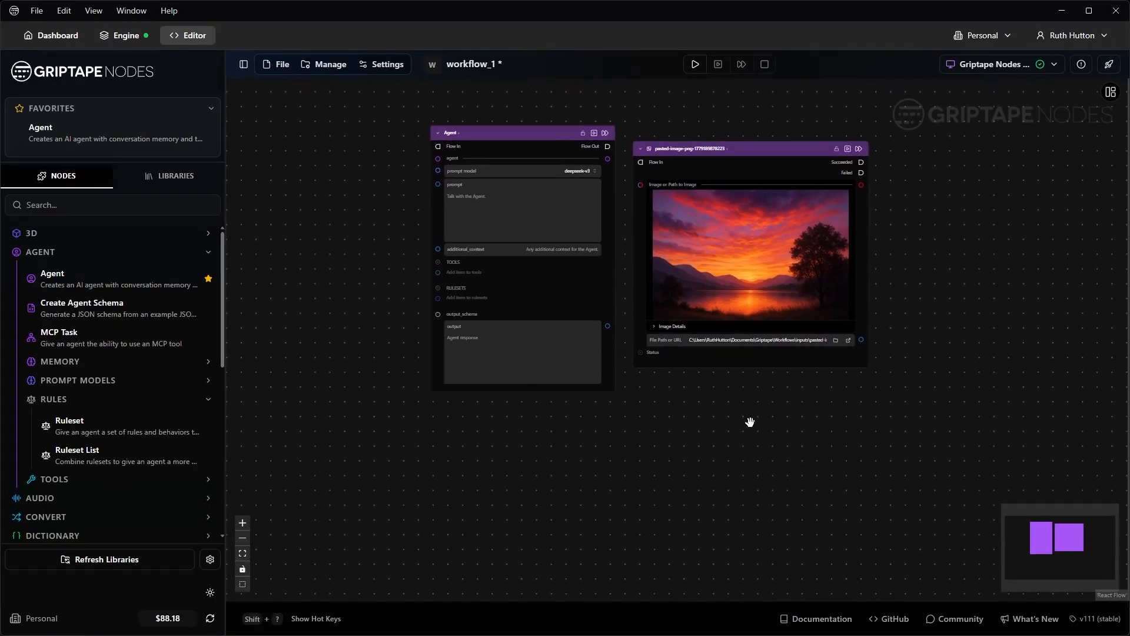
scroll(640, 543, "down", 1)
left_click_drag(569, 449, 843, 148)
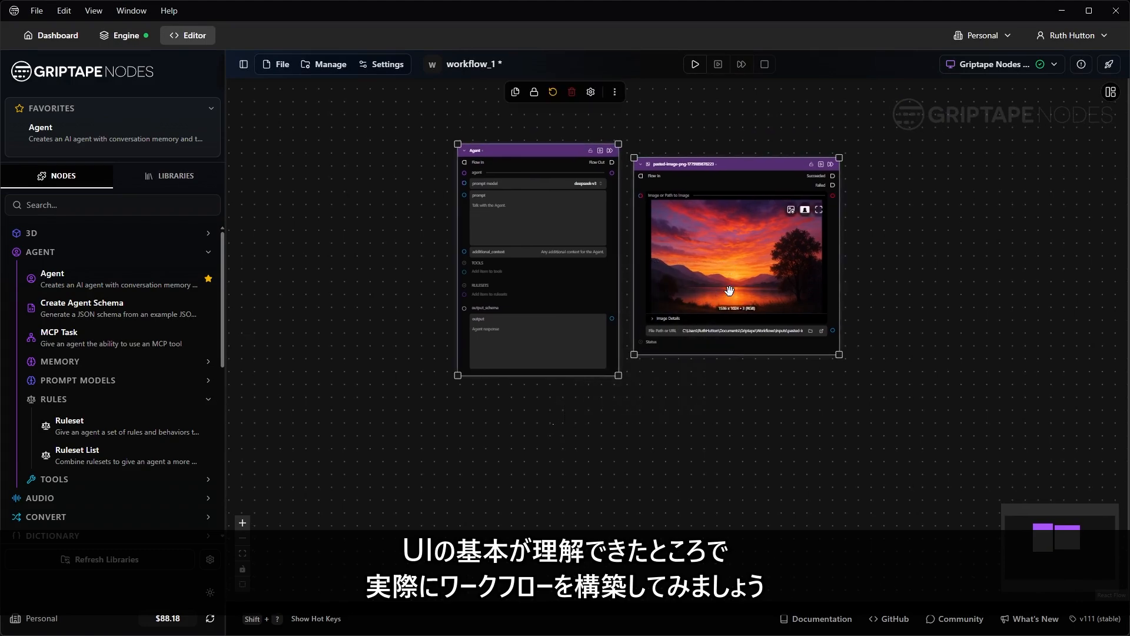
key("Delete")
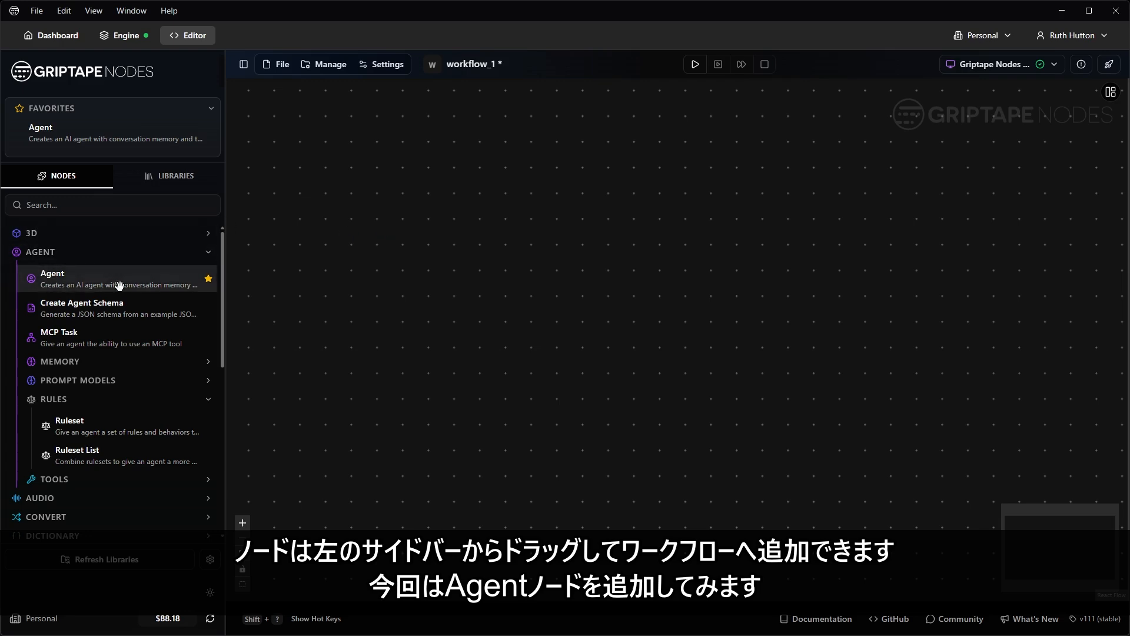
Step: Drop a new Agent node from the AGENT category onto the canvas, its model claude-sonnet-4-6
left_click_drag(115, 287, 542, 115)
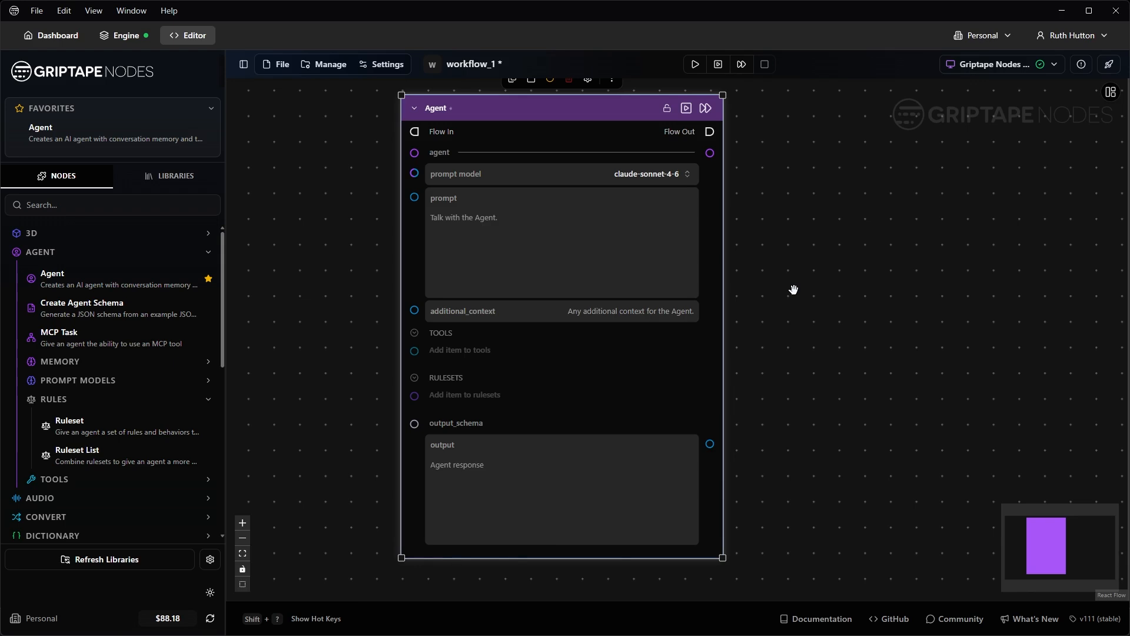
scroll(795, 290, "down", 1)
left_click_drag(823, 293, 731, 294)
left_click_drag(517, 128, 504, 136)
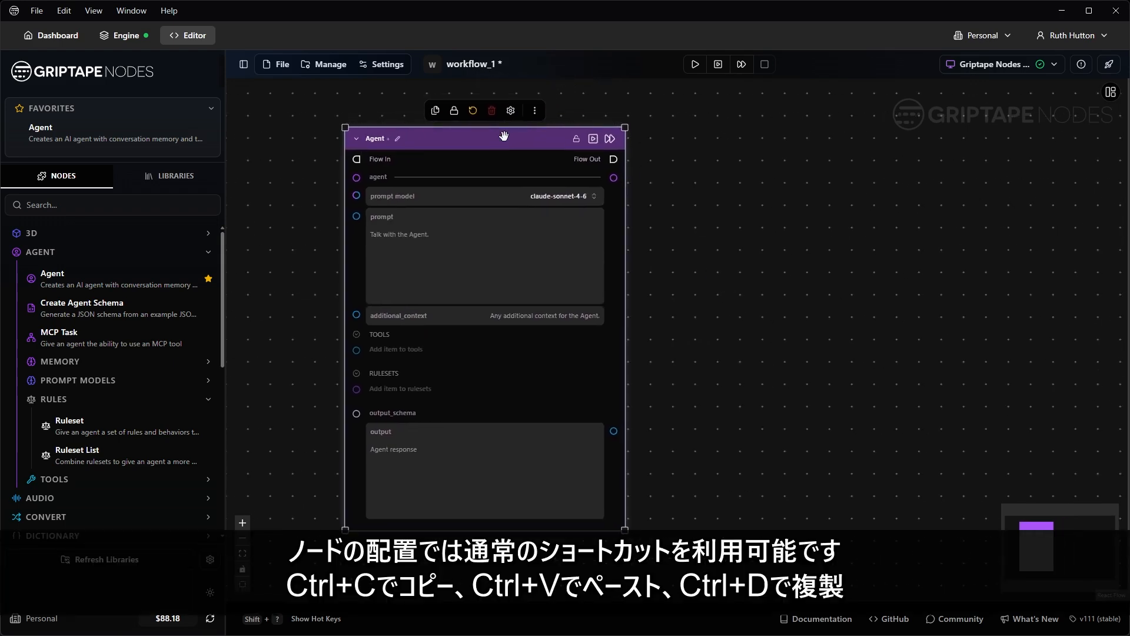
key("ctrl+v")
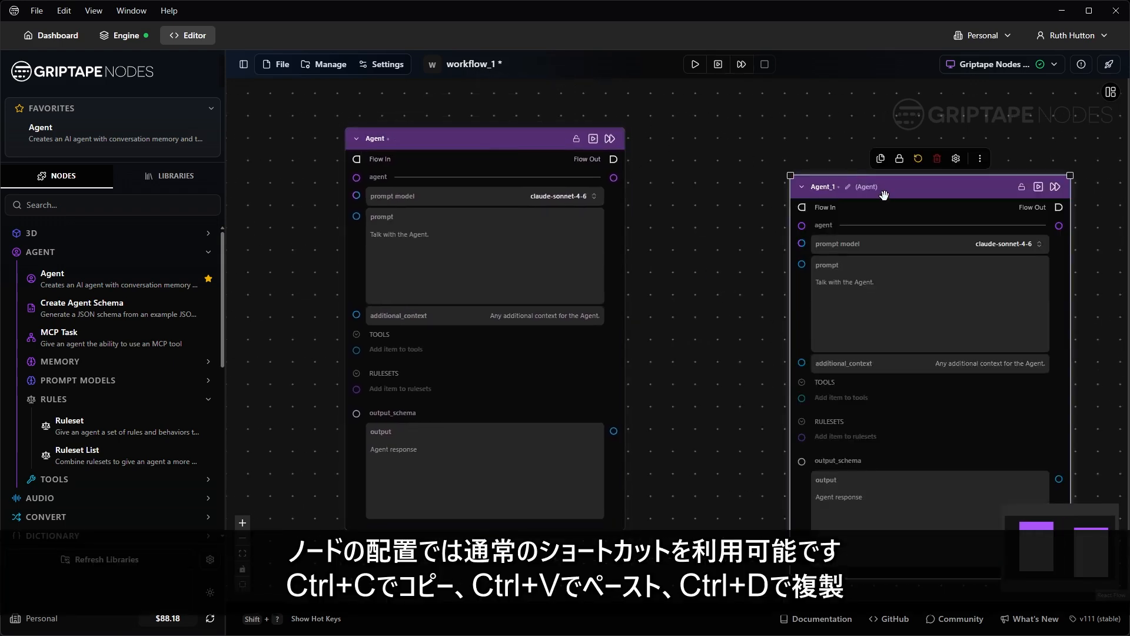
left_click_drag(893, 196, 755, 127)
left_click_drag(931, 195, 853, 176)
mouse_move(847, 510)
left_mouse_down()
mouse_move(848, 393)
mouse_move(851, 495)
mouse_move(1037, 476)
mouse_move(866, 514)
left_mouse_up()
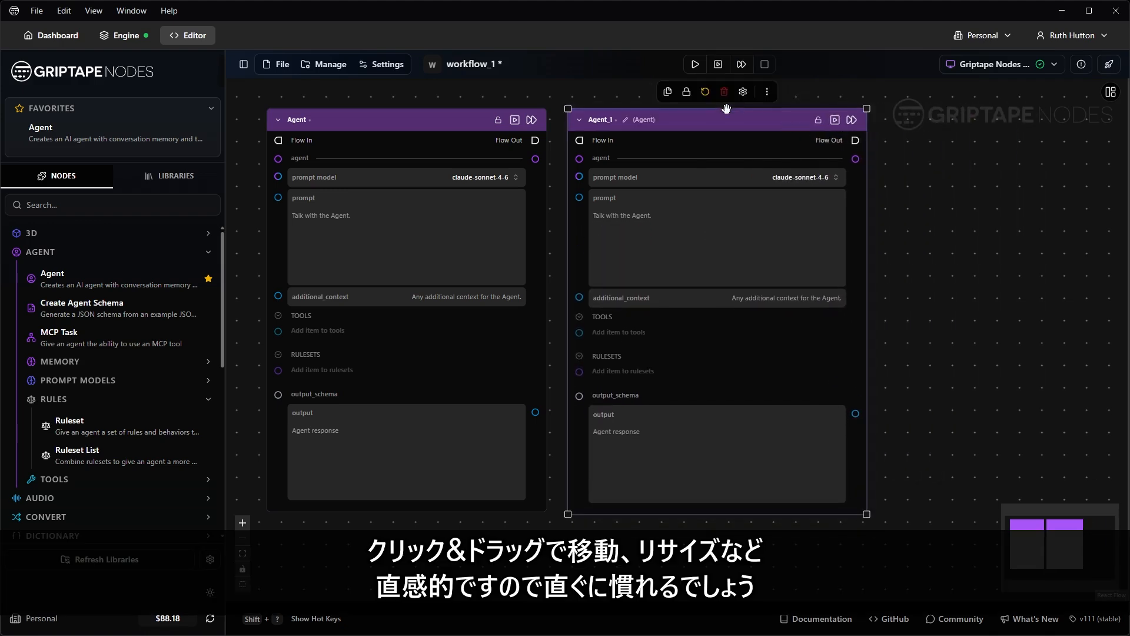
key("Delete")
left_click_drag(641, 259, 797, 285)
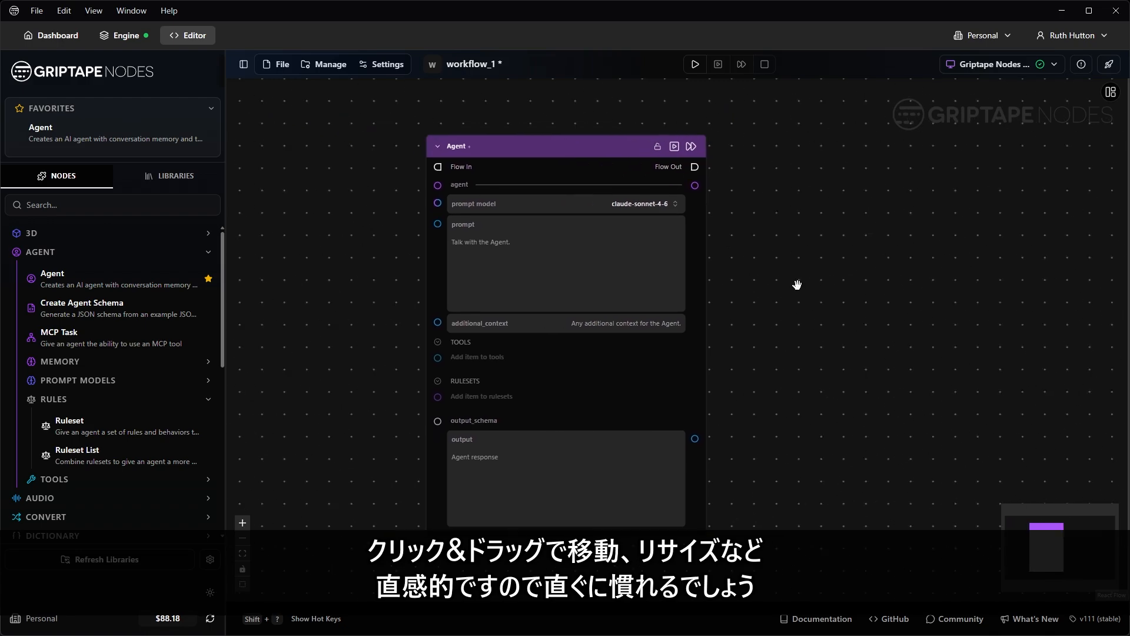
scroll(555, 244, "up", 3)
Step: Enter the prompt 'you are a cinematographer guiding shot composition for a short film', keeping claude-sonnet-4-6
left_click(578, 258)
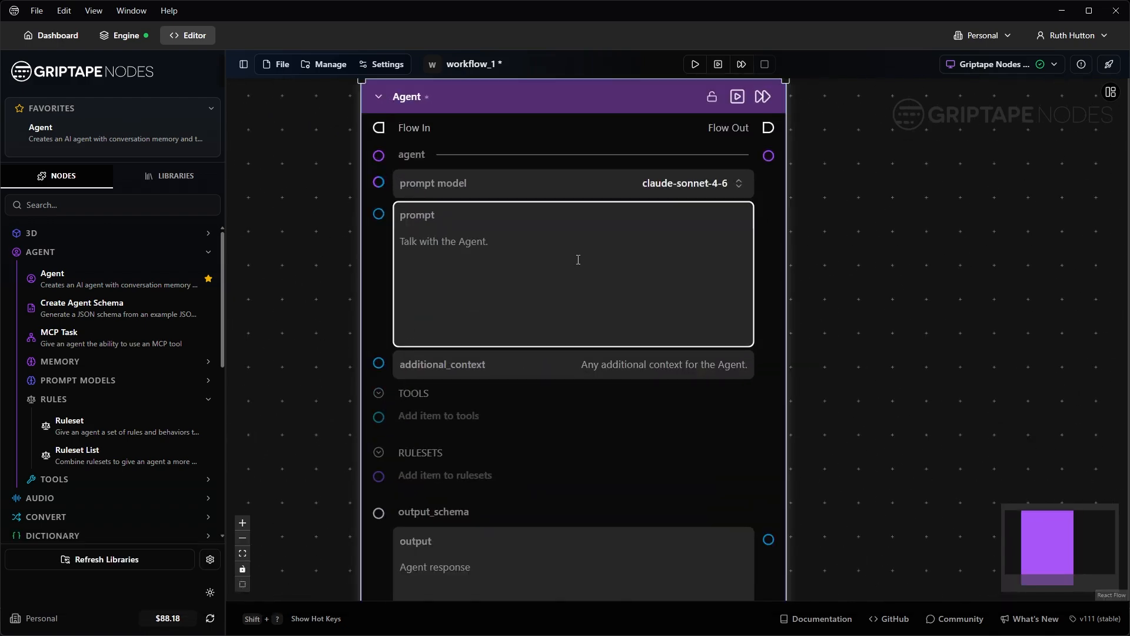
type("you are a cinematographer")
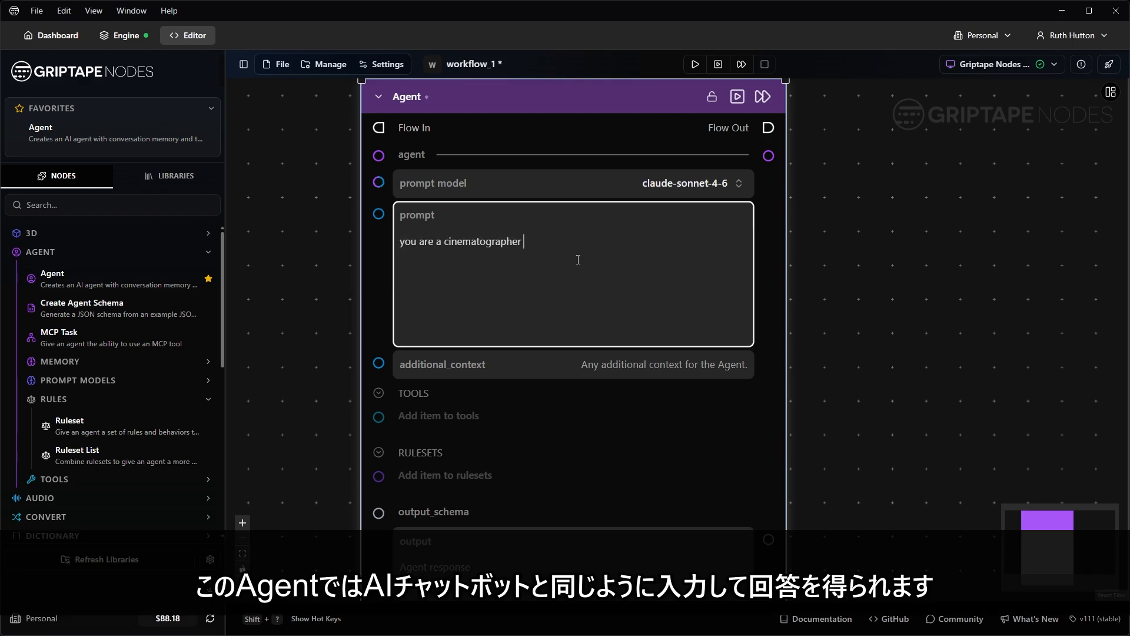
type(" guiding shot compositio")
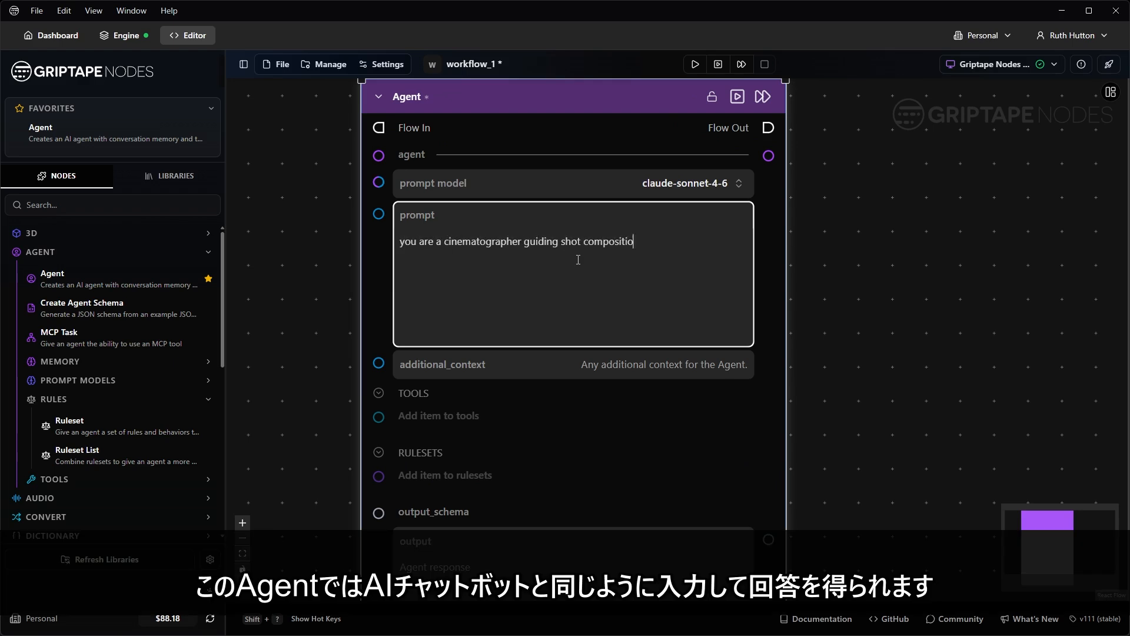
type("n for a short film")
left_click(739, 185)
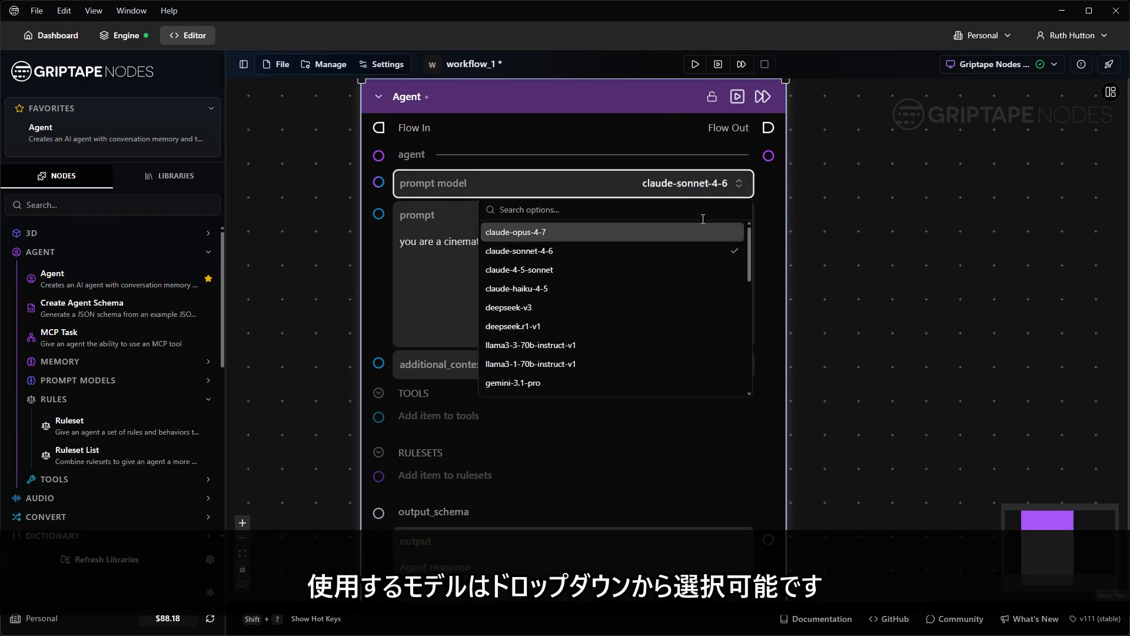
scroll(676, 266, "down", 3)
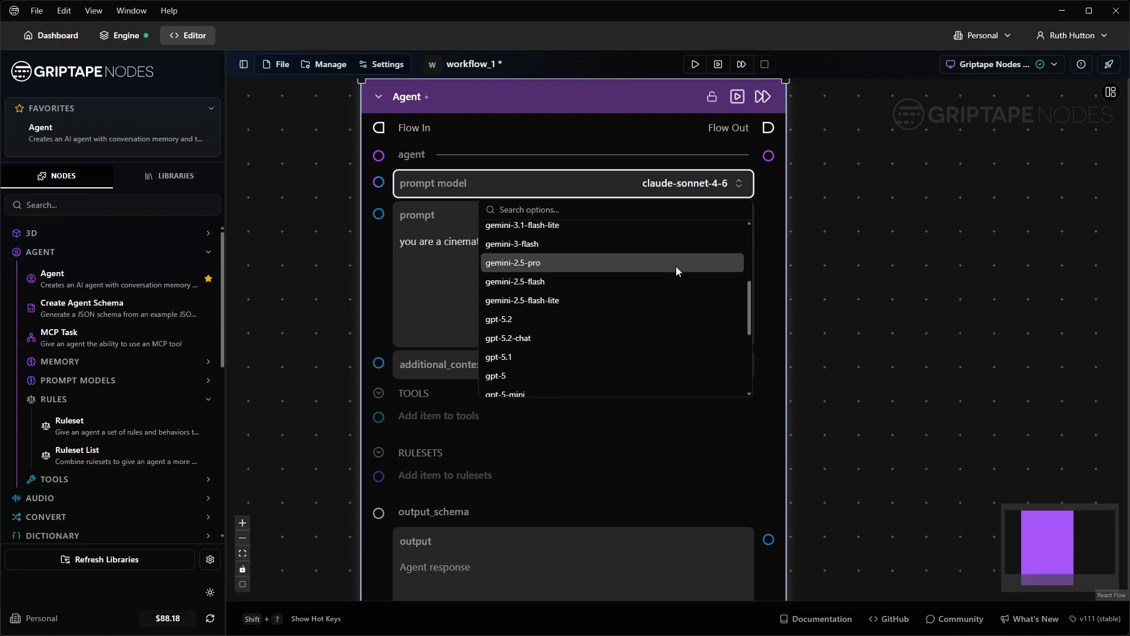
scroll(676, 266, "up", 3)
left_click(747, 194)
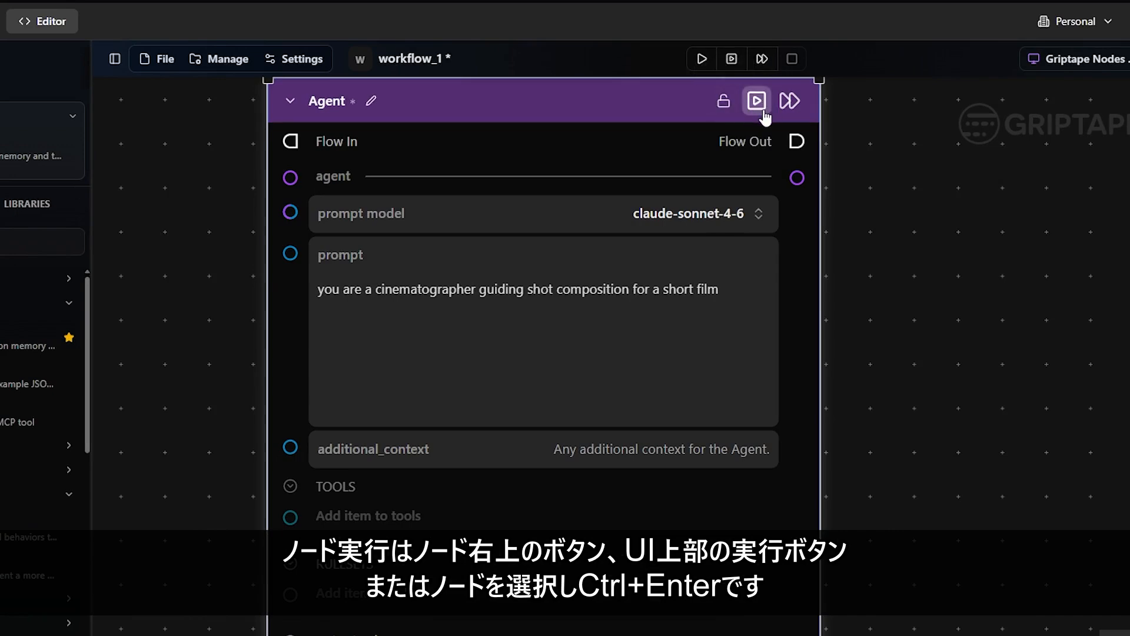
Step: Run the Agent node and bring its finished output into view
left_click(763, 112)
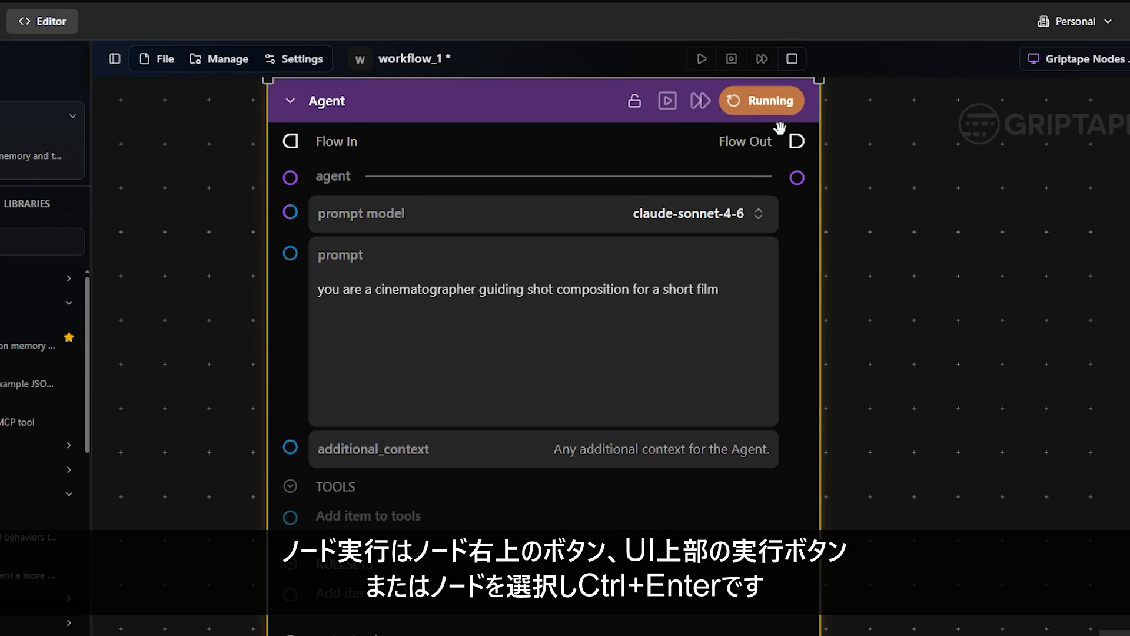
scroll(794, 415, "down", 1)
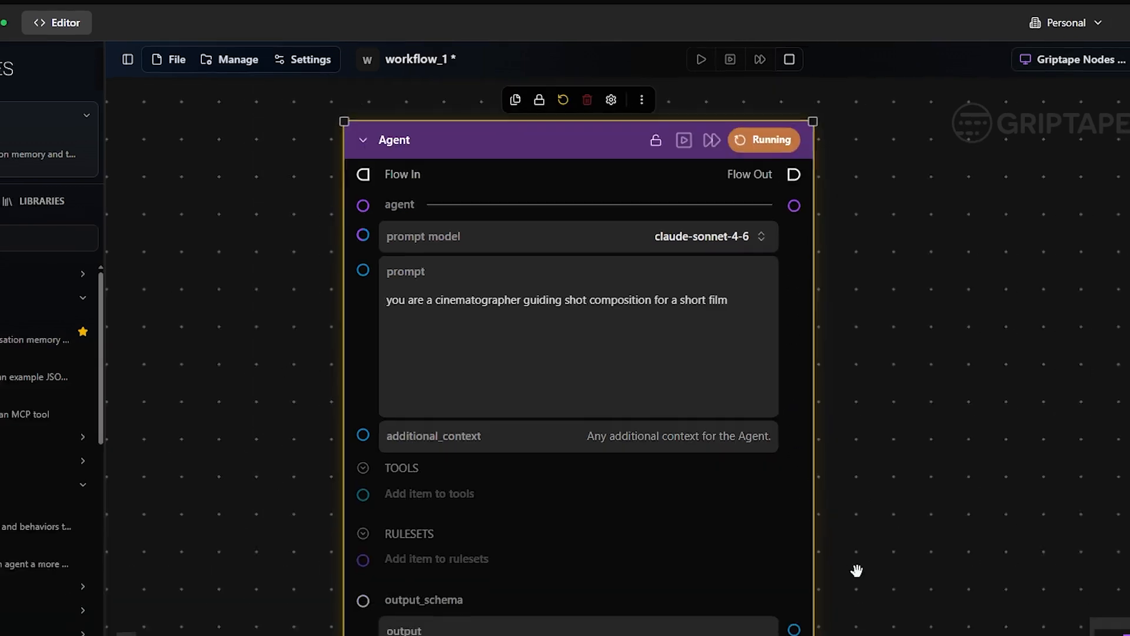
left_click_drag(861, 564, 849, 491)
left_click_drag(808, 396, 797, 372)
scroll(595, 486, "up", 2)
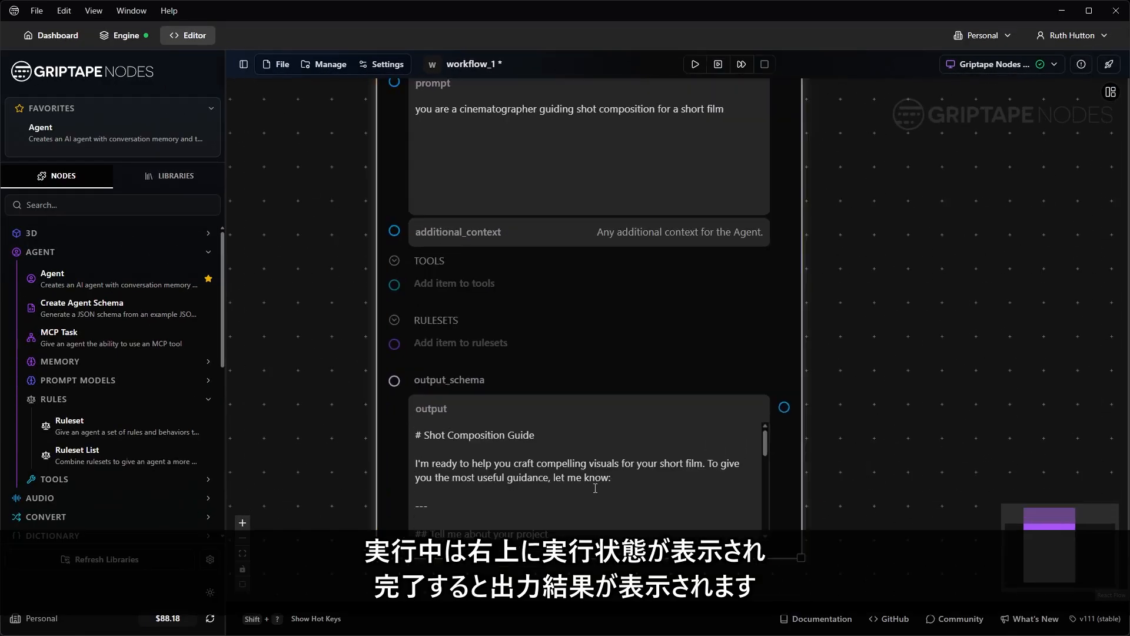
Step: Read through the '# Shot Composition Guide' reply, then return to the node's header and prompt
left_click(595, 487)
scroll(655, 474, "down", 1)
scroll(655, 473, "down", 6)
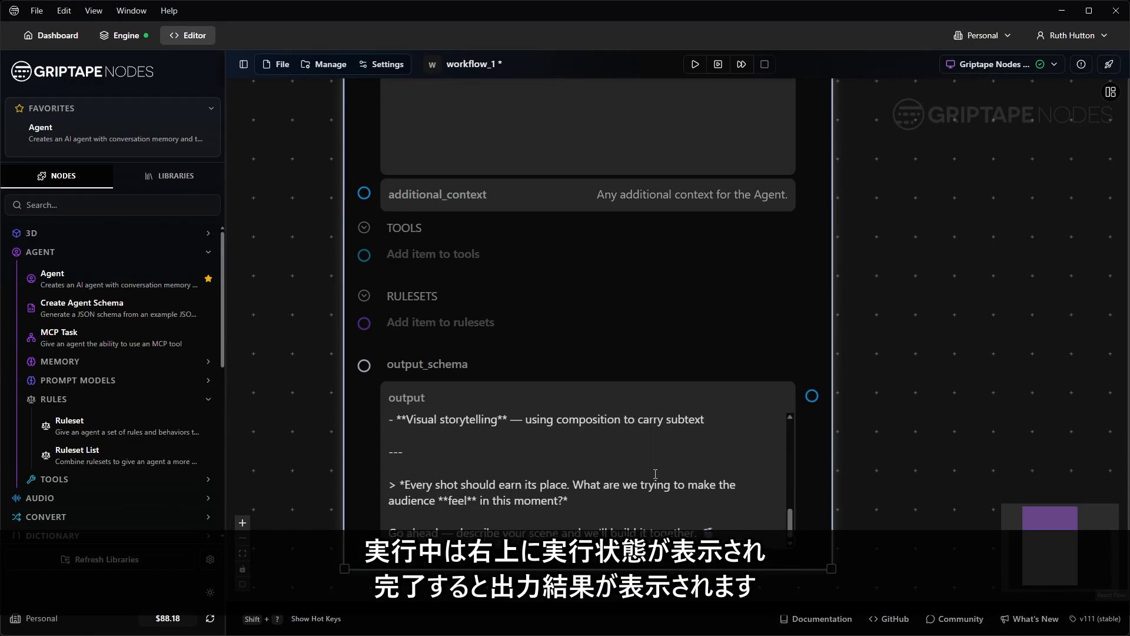
scroll(656, 474, "up", 7)
scroll(656, 477, "down", 2)
scroll(723, 434, "up", 2)
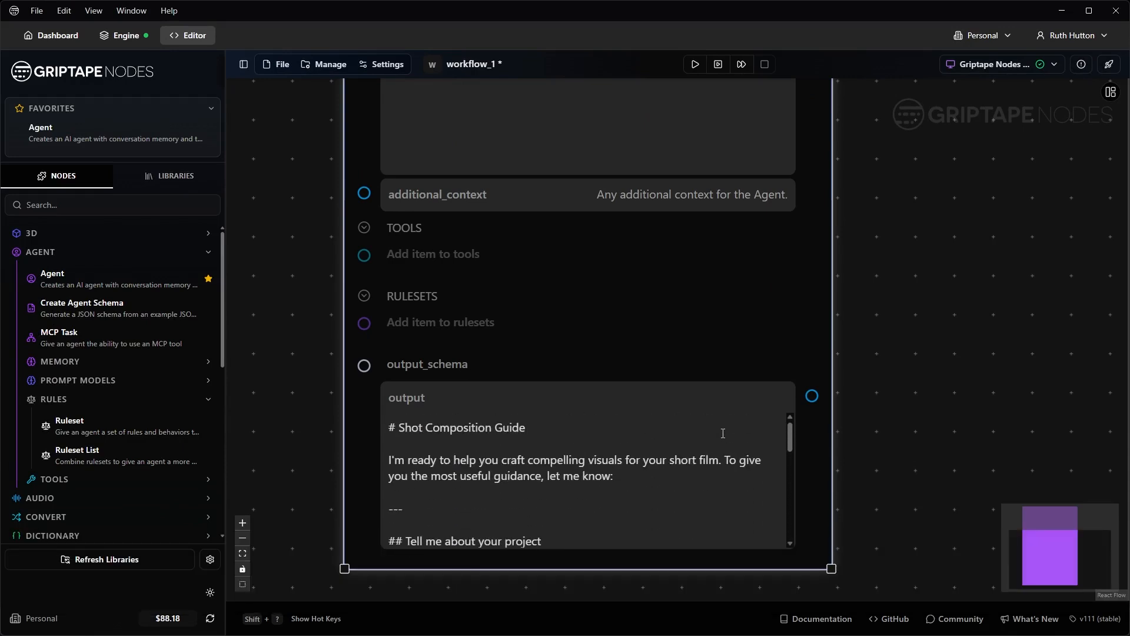
scroll(903, 165, "down", 3)
left_click_drag(903, 157, 850, 365)
scroll(861, 292, "up", 1)
Step: Lock and unlock the Agent node, then collapse it, move it down-right and expand it
left_click(730, 172)
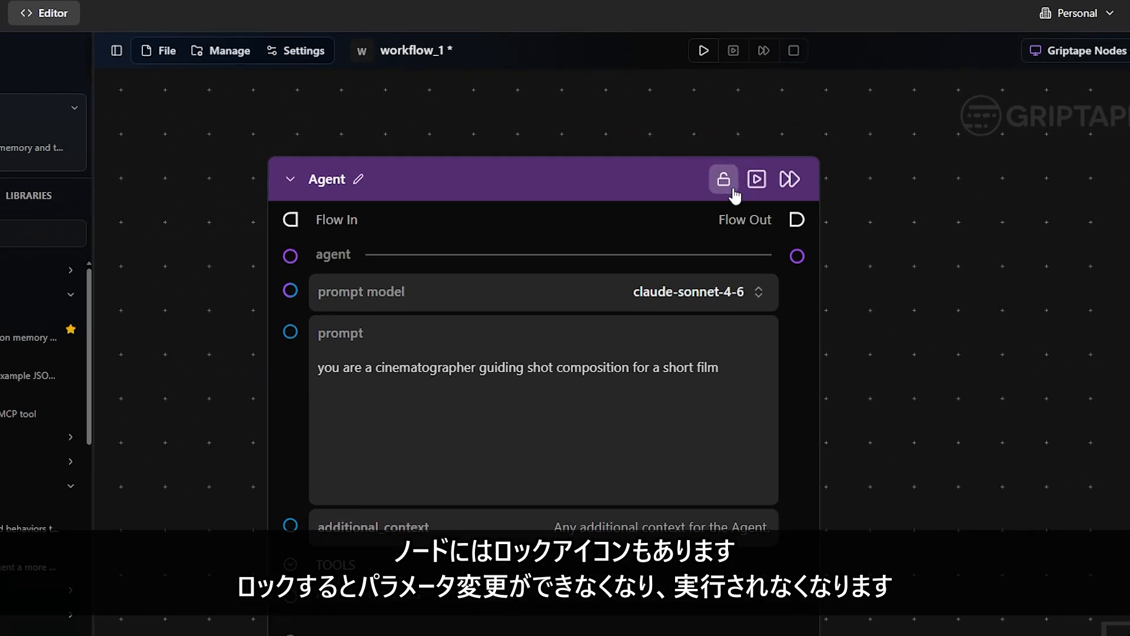
left_click(727, 188)
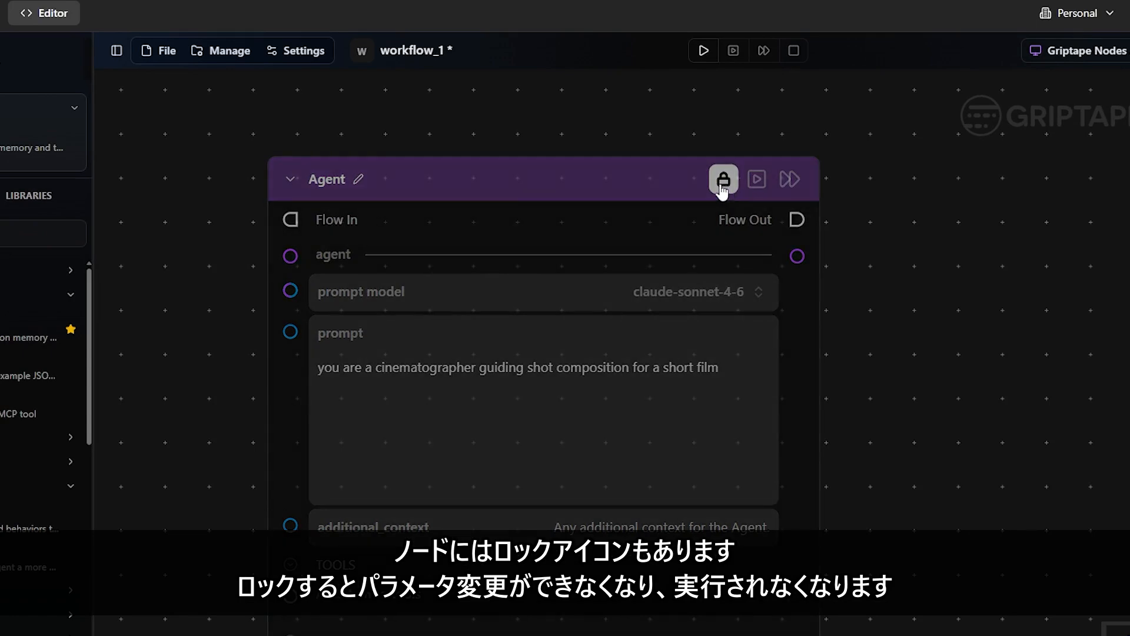
left_click(686, 287)
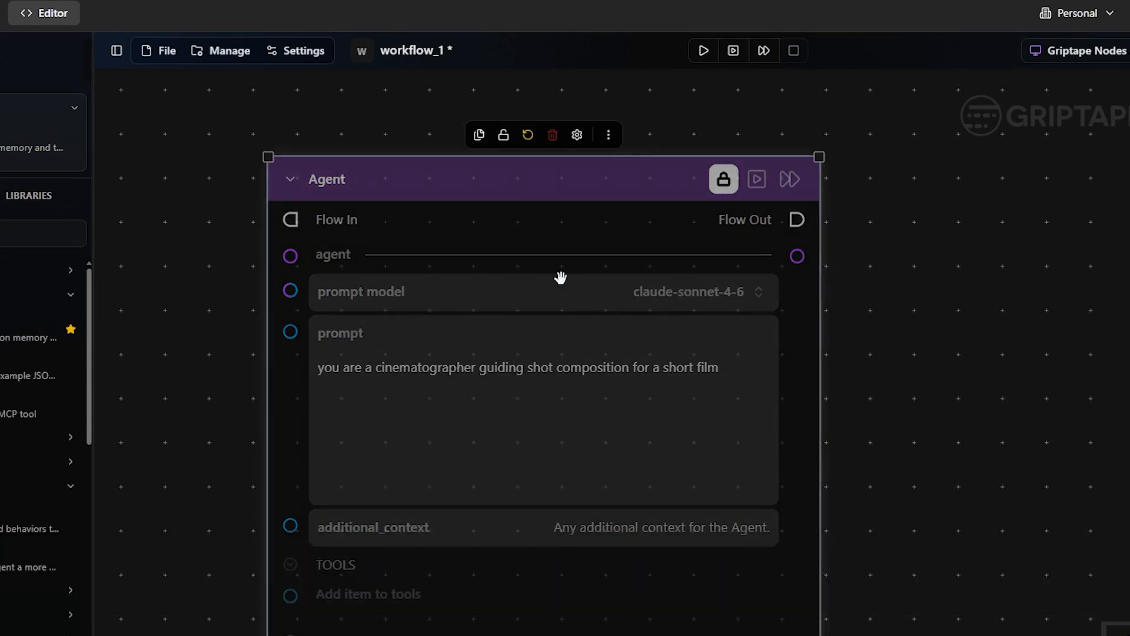
left_click(723, 178)
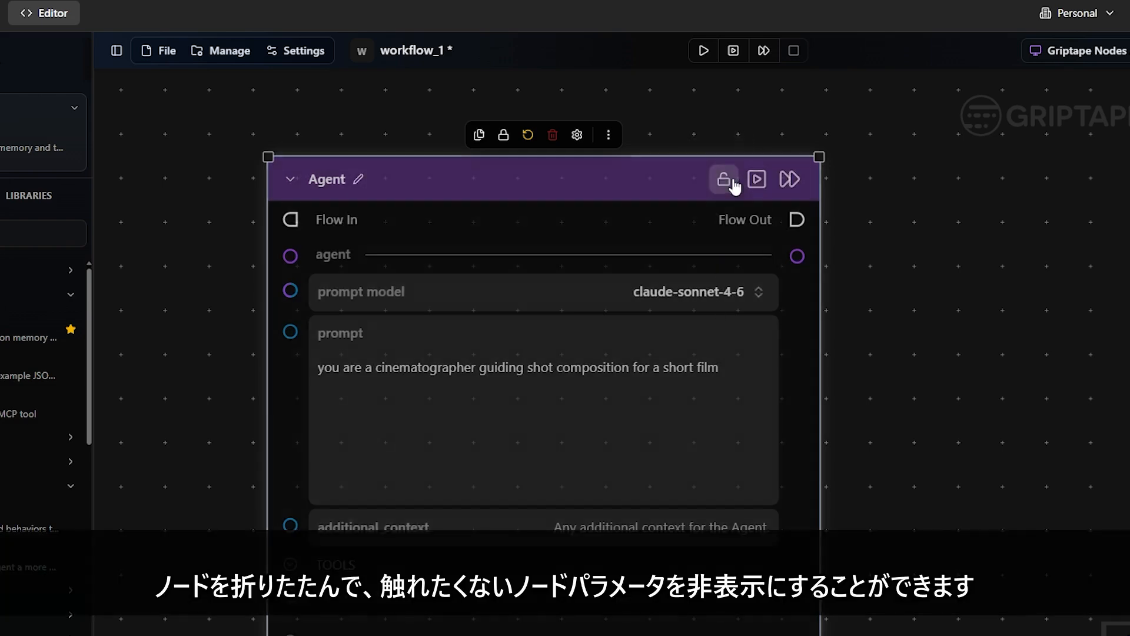
left_click(291, 181)
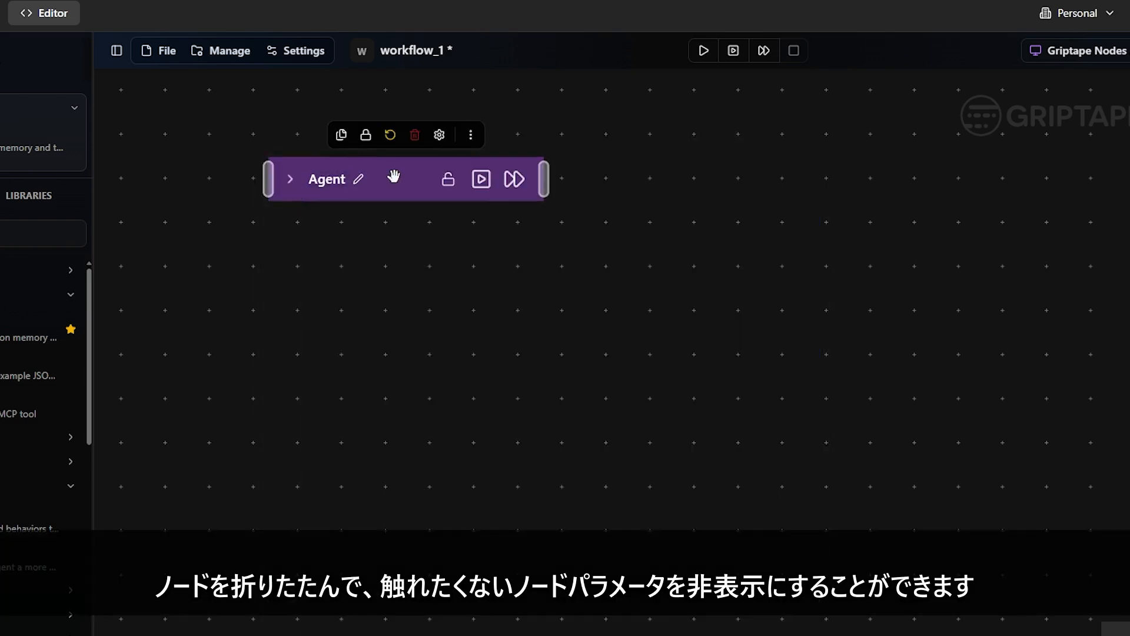
left_click_drag(394, 177, 542, 247)
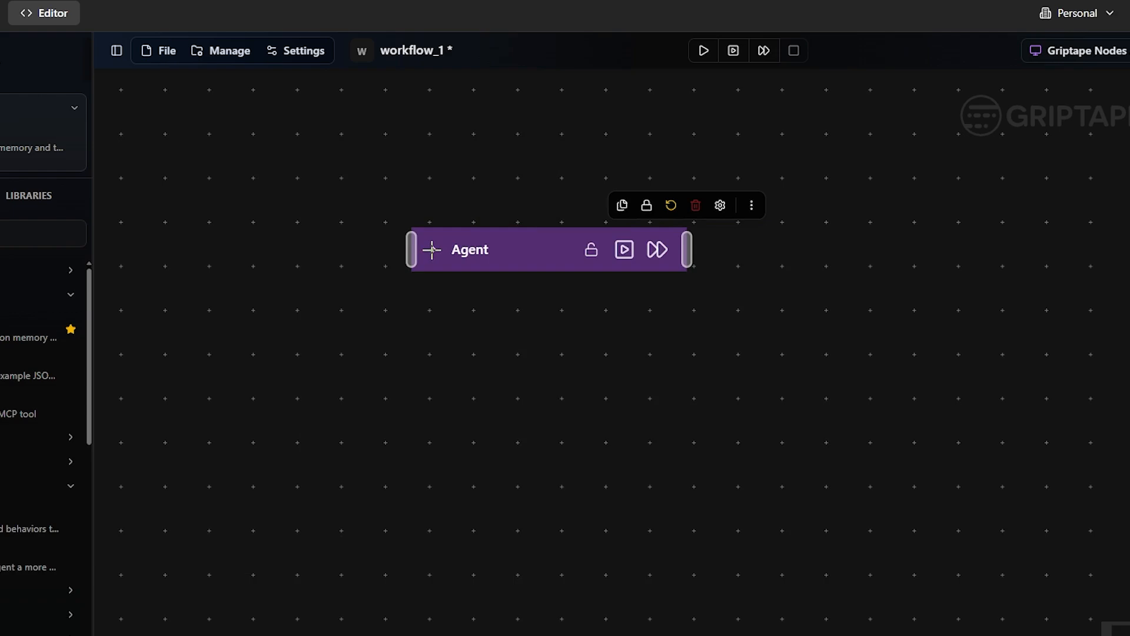
left_click(434, 252)
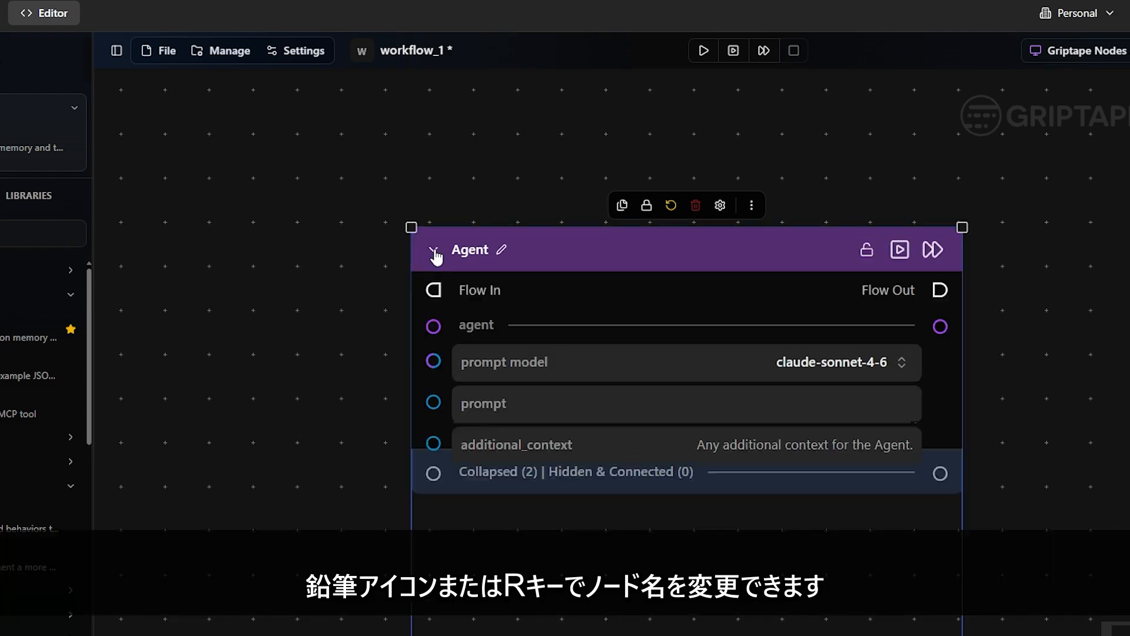
Step: Rename the Agent node to 'Cinematographer'
left_click(502, 250)
type("Cinematographer")
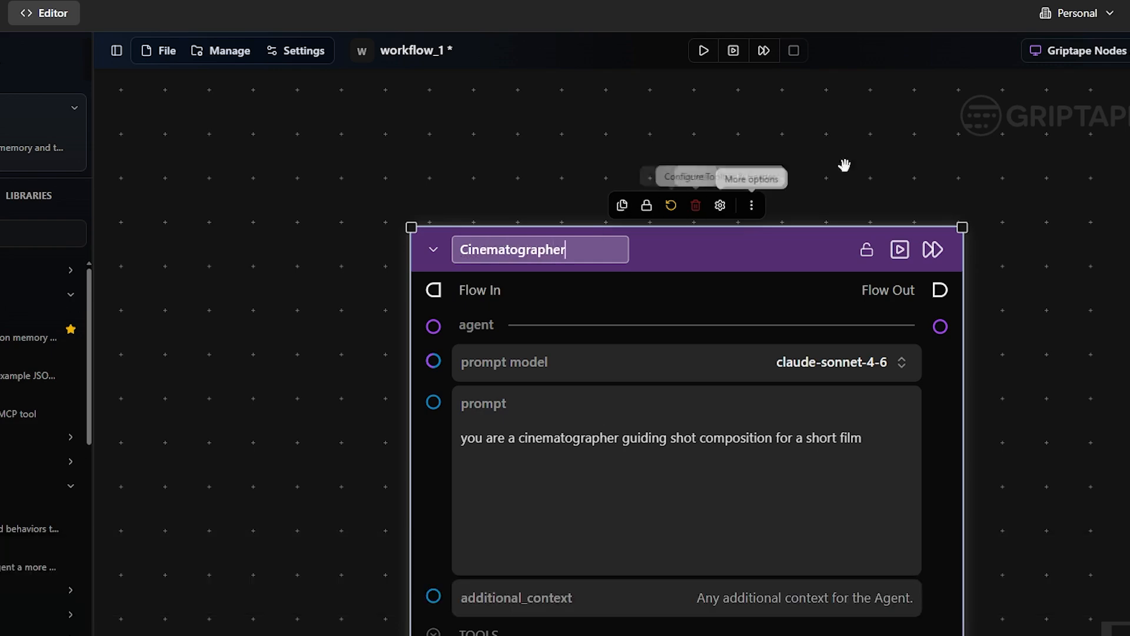
left_click(874, 159)
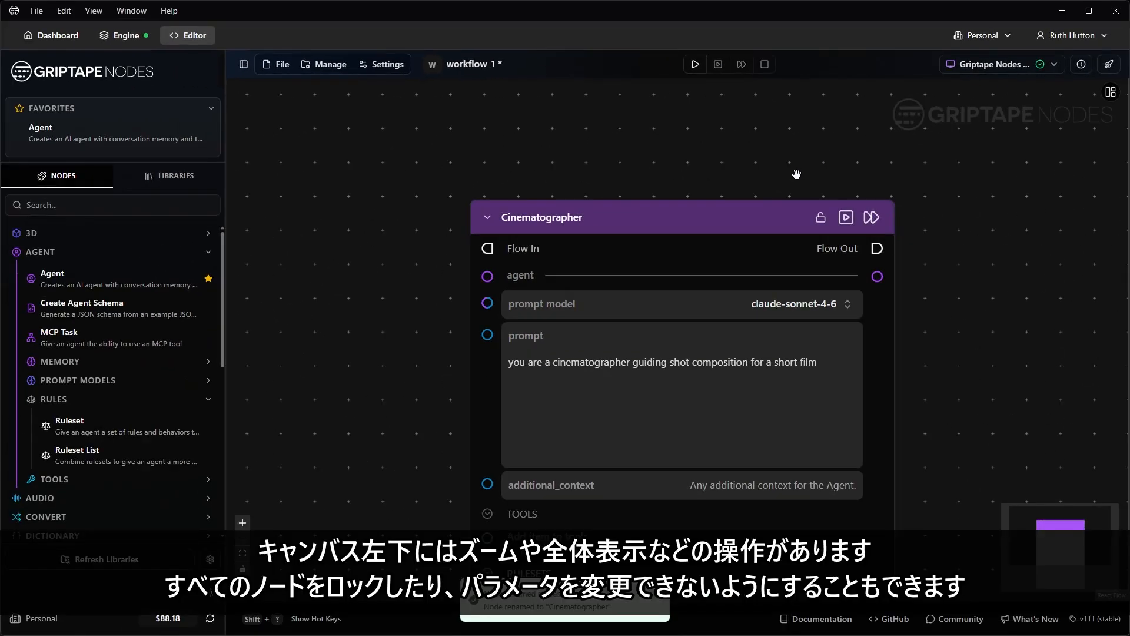
scroll(852, 286, "down", 3)
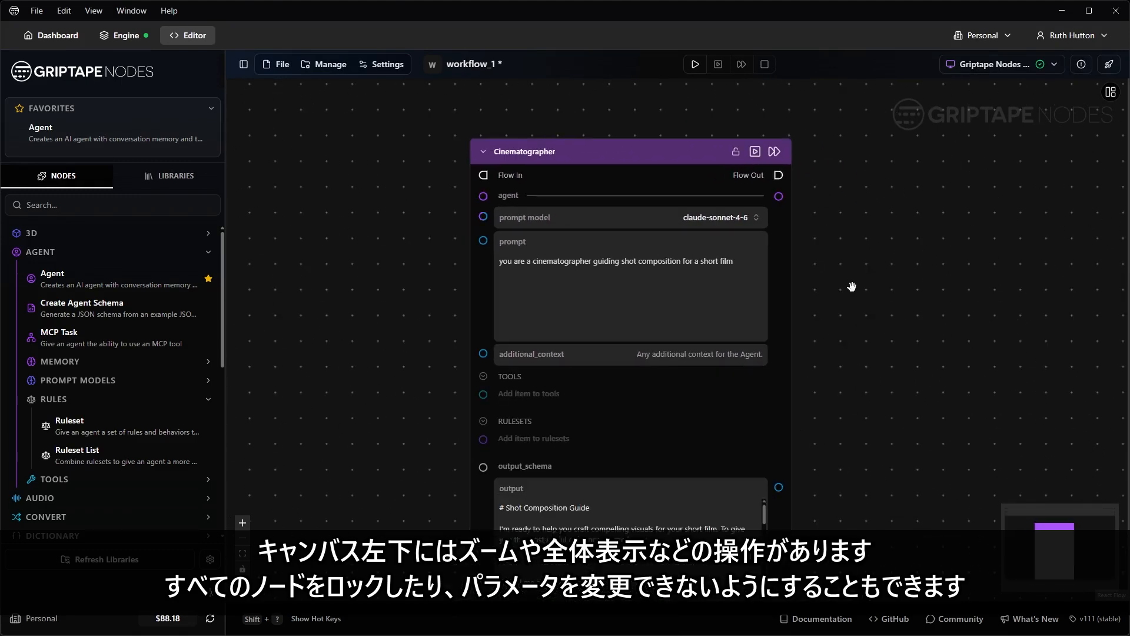
left_click(243, 524)
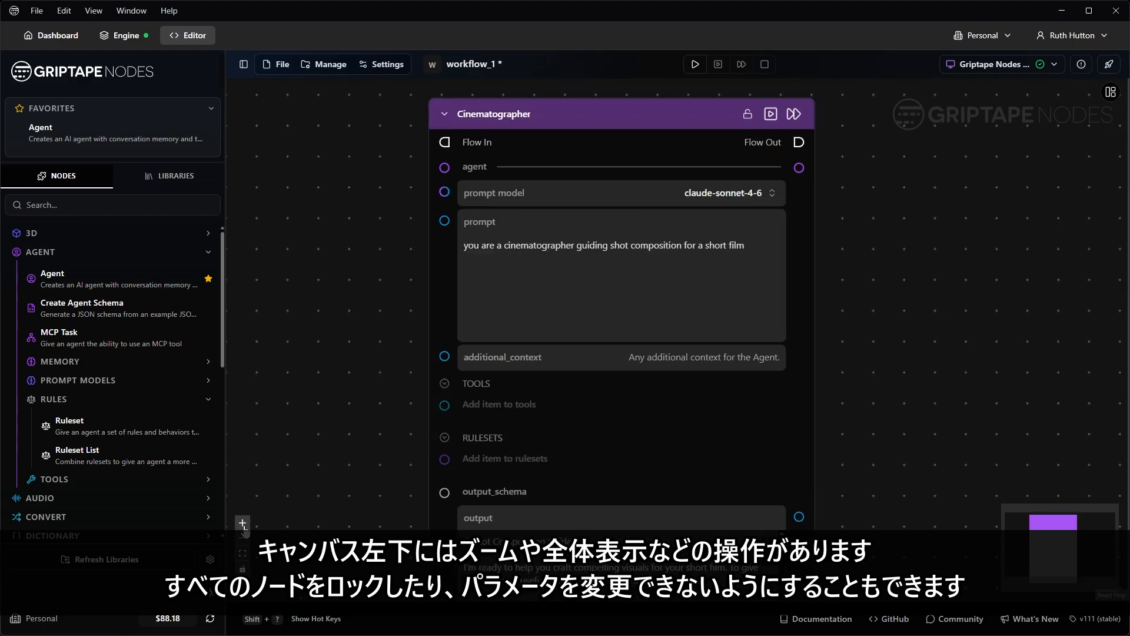
left_click(242, 540)
left_click(243, 539)
left_click(243, 554)
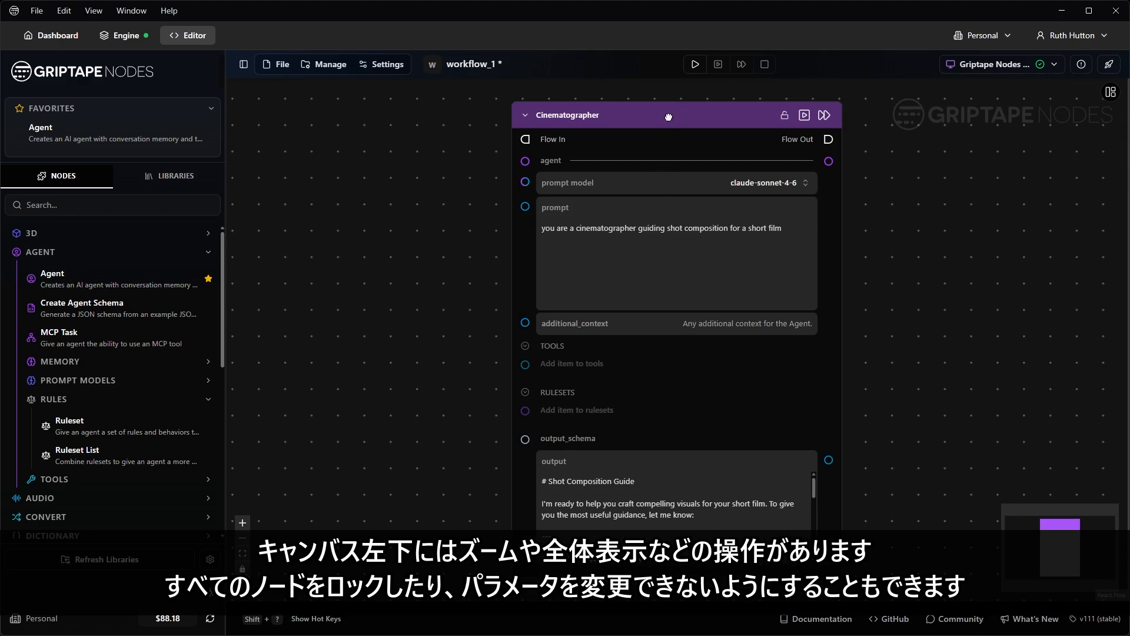
scroll(713, 140, "down", 4)
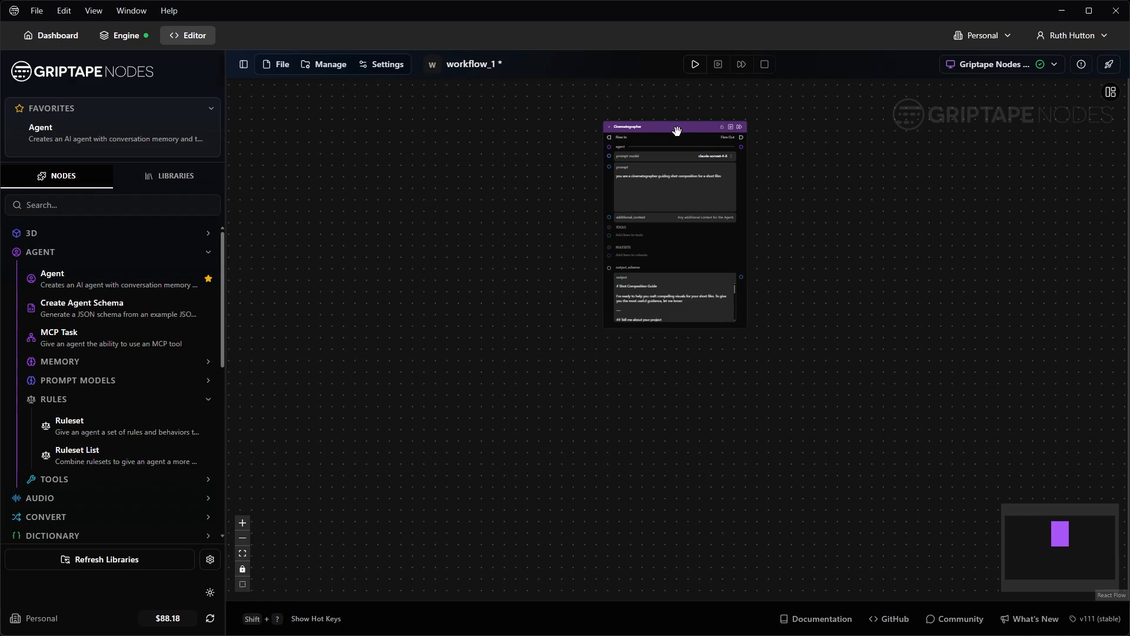
scroll(677, 131, "up", 4)
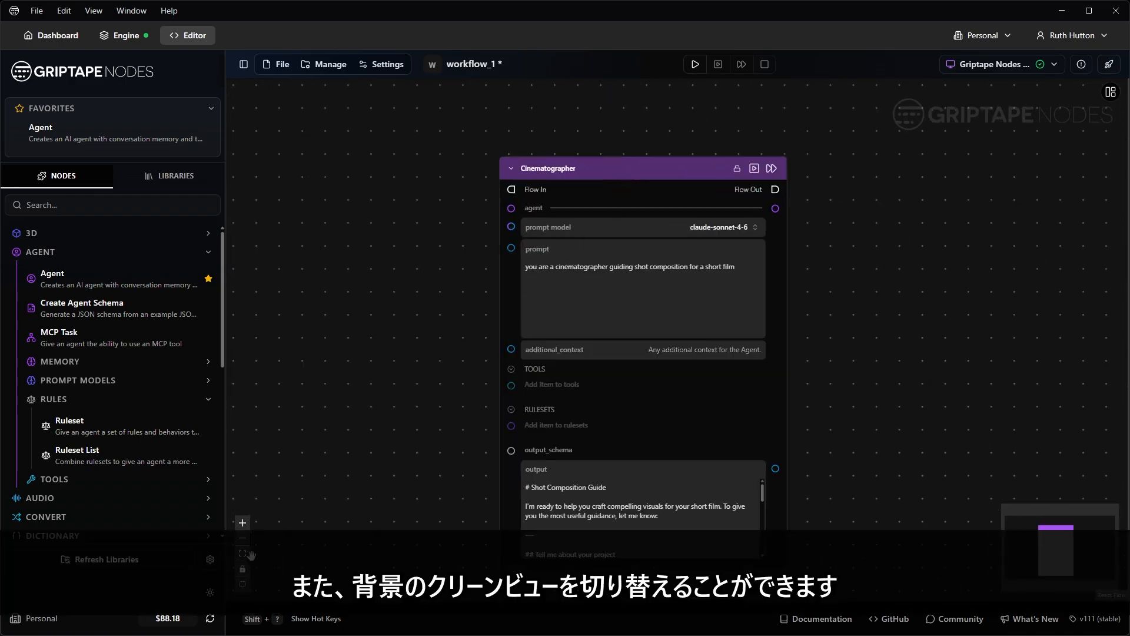
left_click(243, 586)
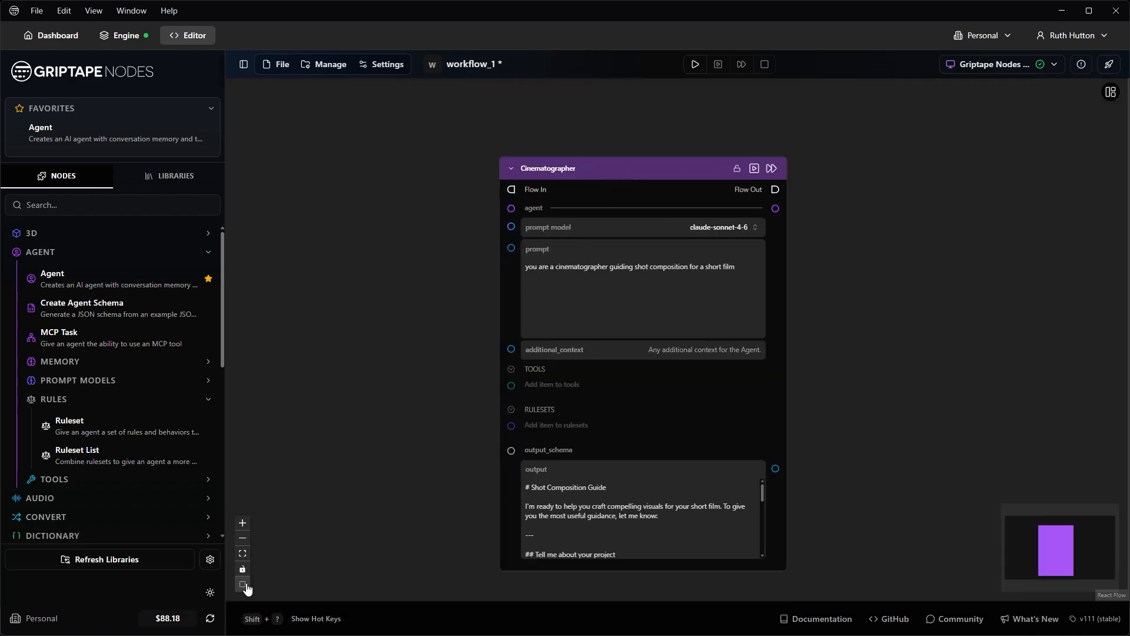
left_click(246, 586)
left_click(246, 585)
left_click(246, 585)
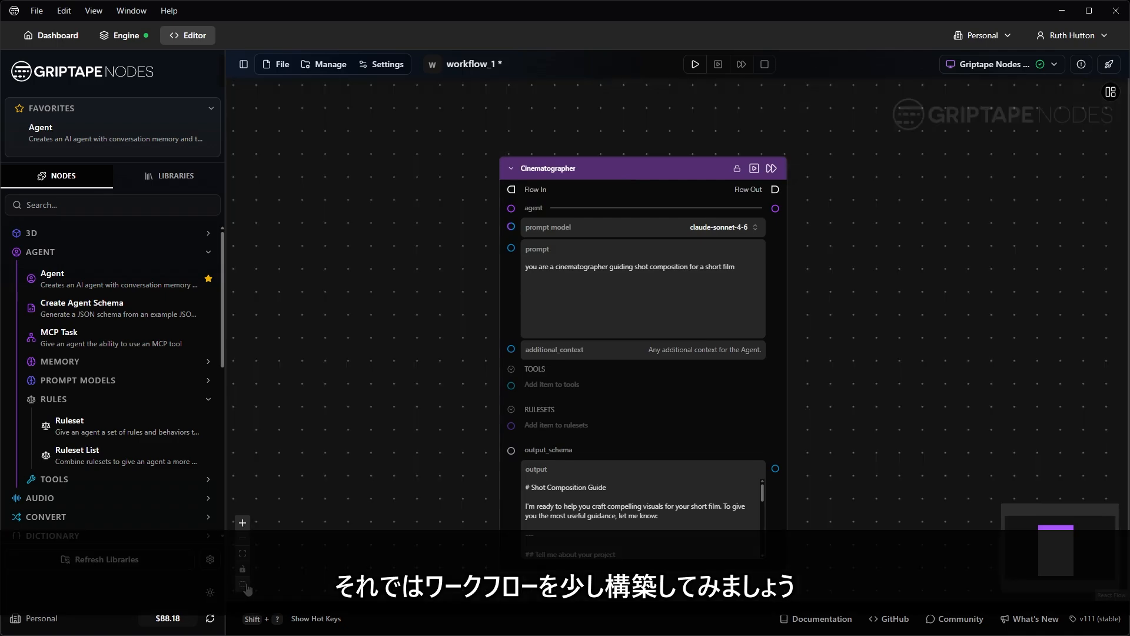
left_click_drag(681, 161, 683, 123)
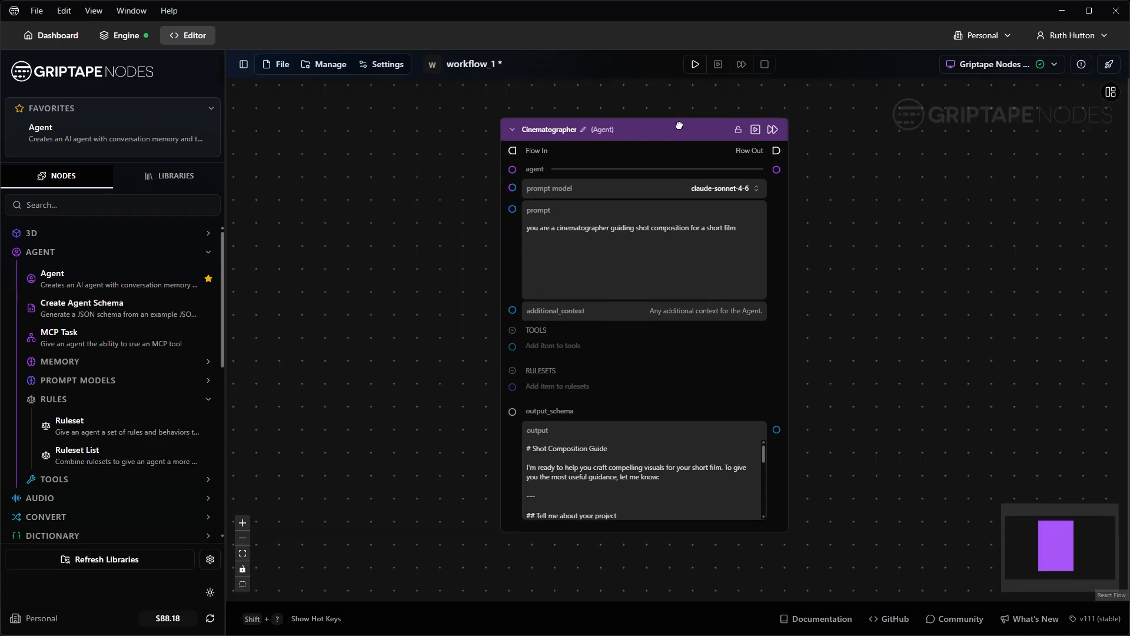
Step: Drop 20260512_202941.jpg from File Explorer onto the canvas as a Load Image node
key("alt+Tab")
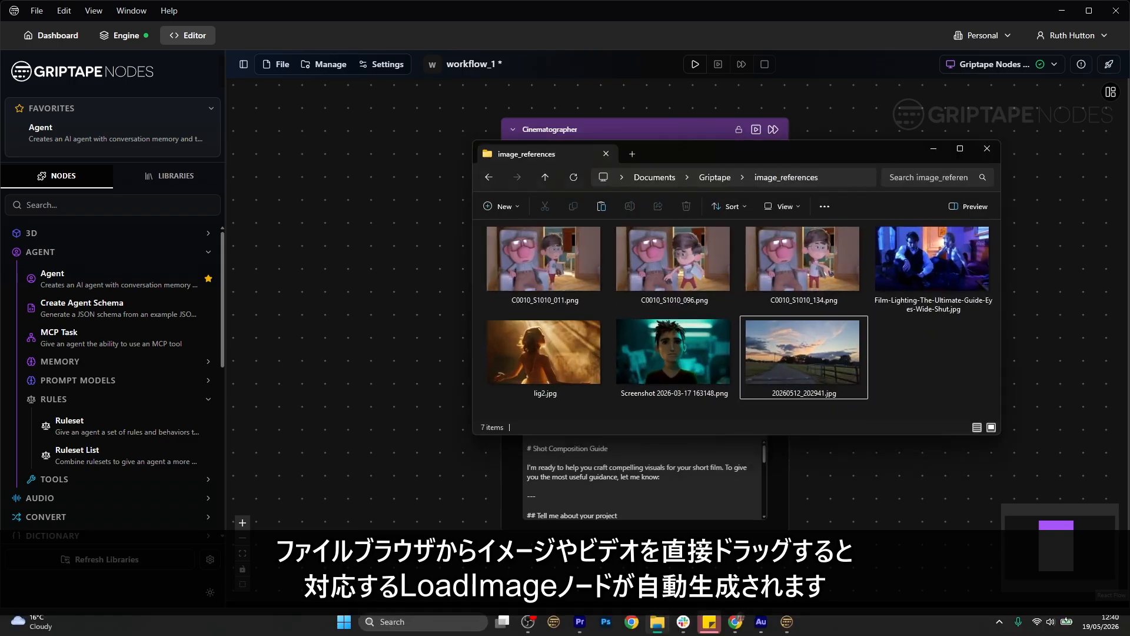
left_click_drag(806, 352, 332, 267)
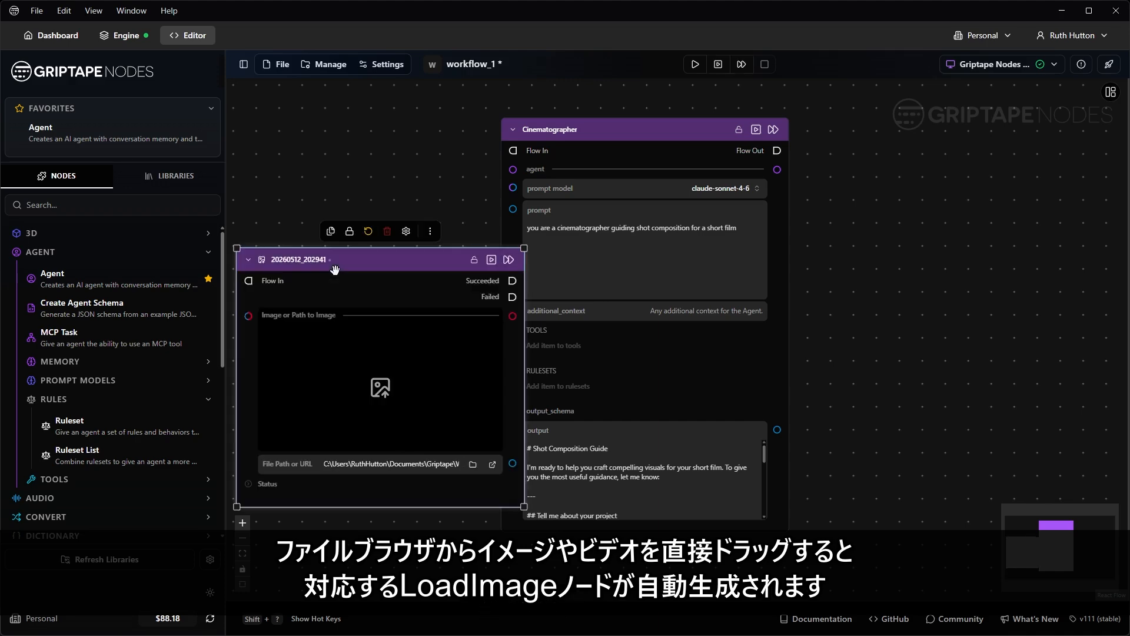
scroll(334, 270, "down", 3)
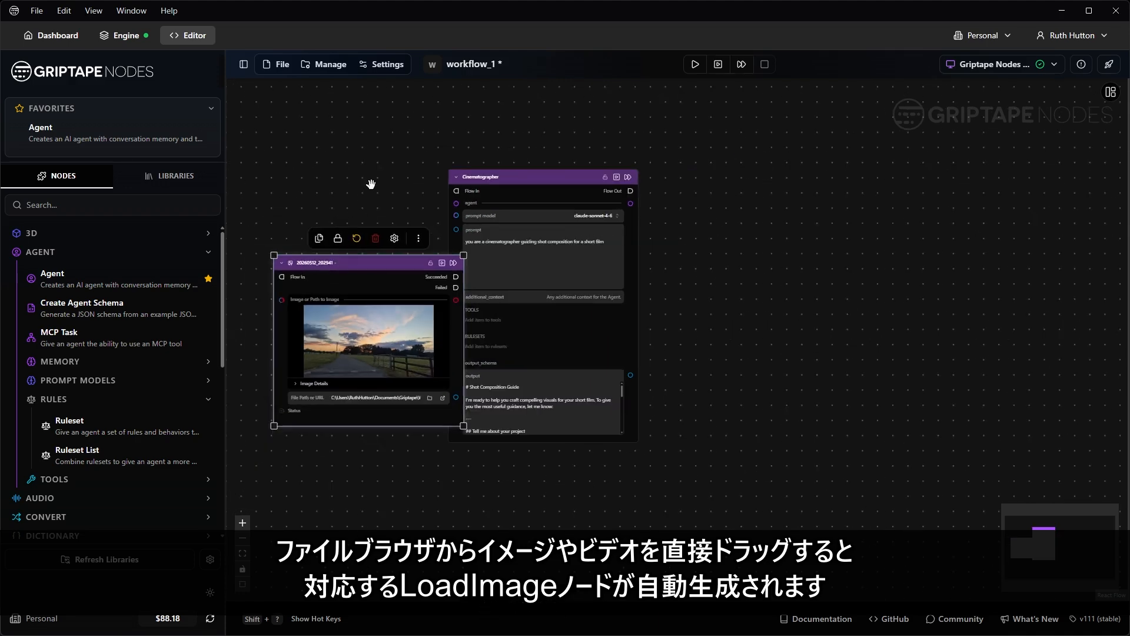
left_click_drag(371, 182, 519, 138)
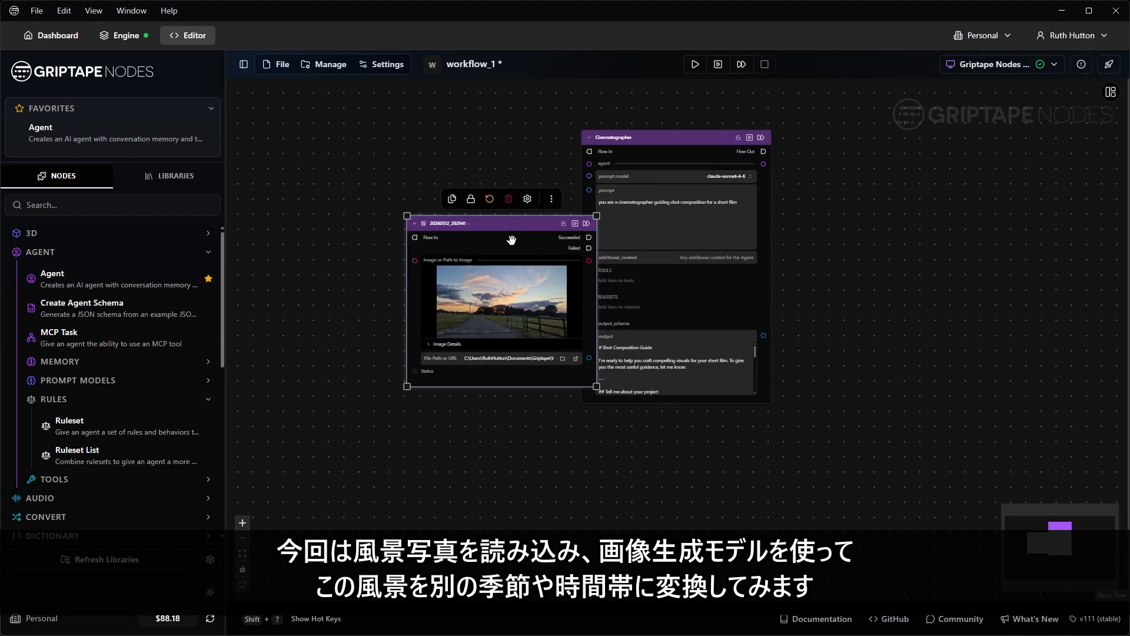
Step: Place the image node below the Cinematographer and enlarge its preview
left_click_drag(515, 230, 695, 438)
left_click_drag(860, 423, 738, 231)
left_click_drag(653, 403, 791, 526)
left_click_drag(864, 467, 789, 463)
left_click_drag(618, 242, 472, 247)
left_click(660, 312)
left_click_drag(628, 331, 689, 323)
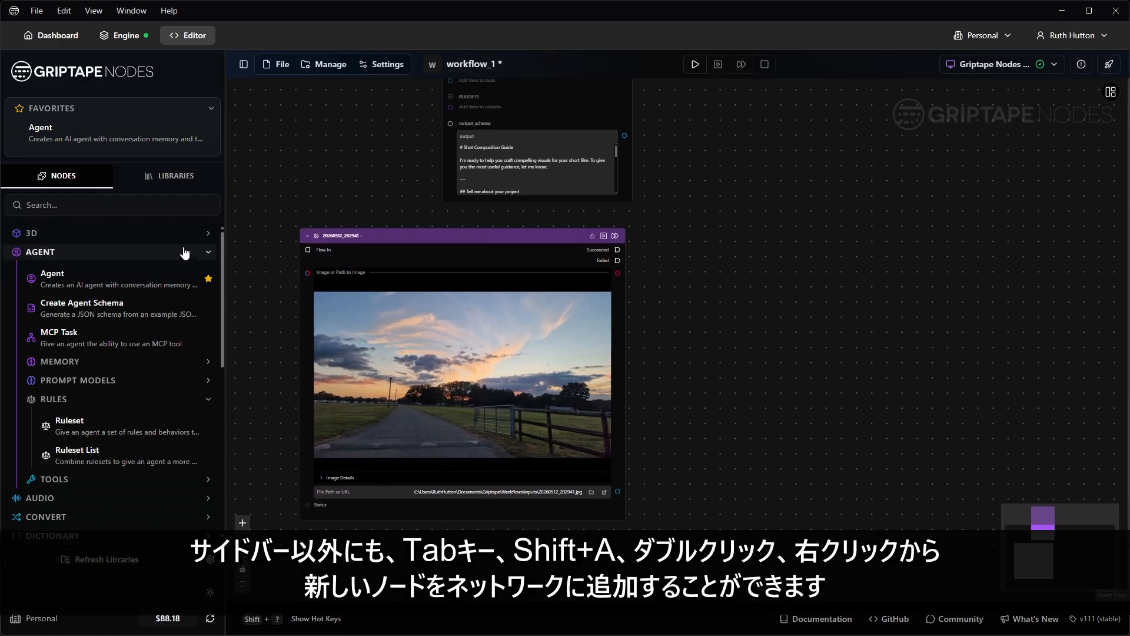
Step: Search the Add Node list for 'image gen' from the canvas menu
key("Tab")
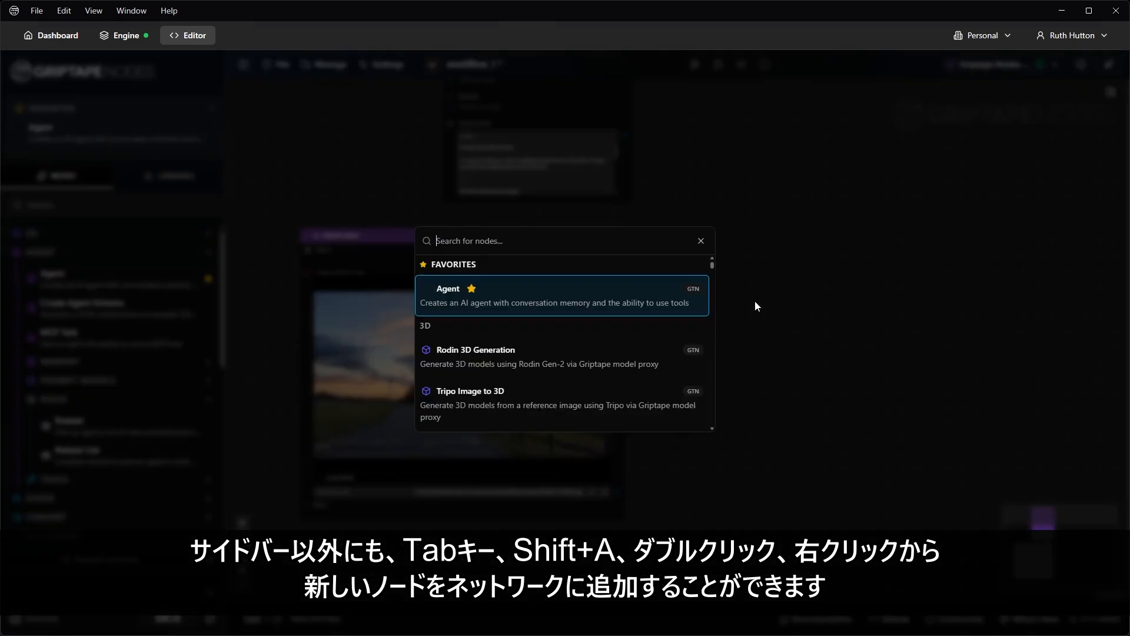
key("Escape")
key("shift+a")
key("Escape")
right_click(749, 312)
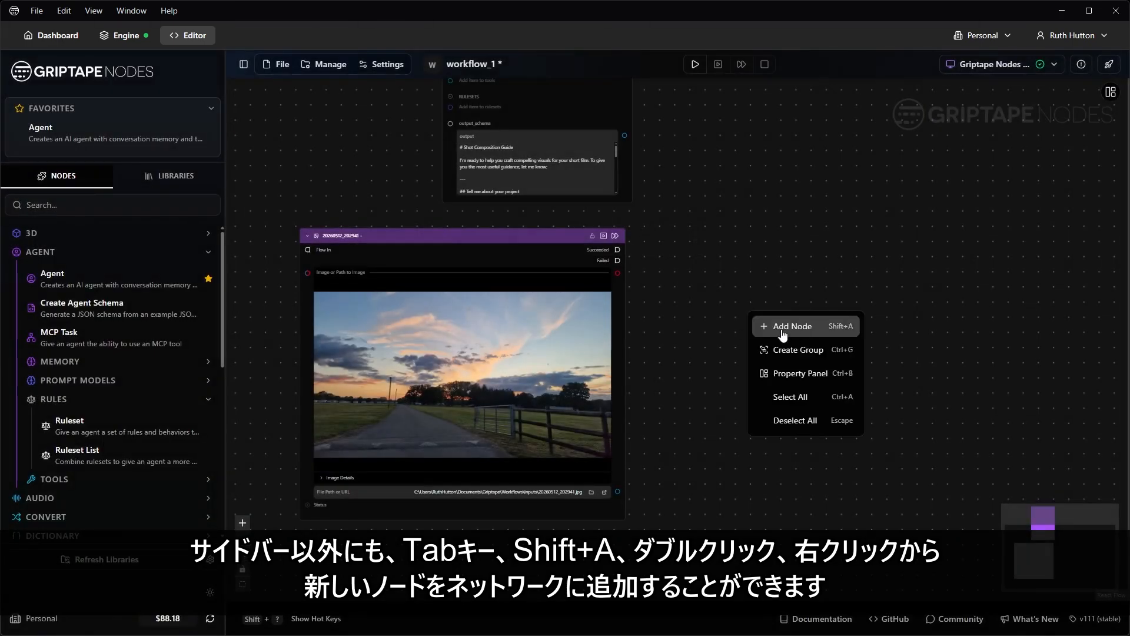
left_click(815, 332)
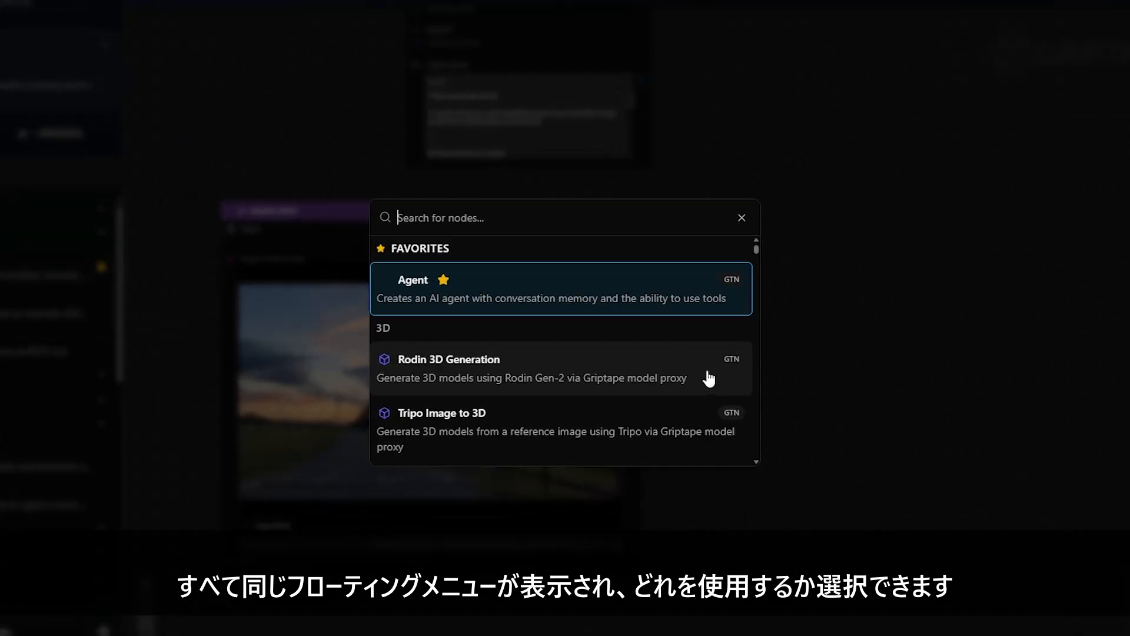
type("load")
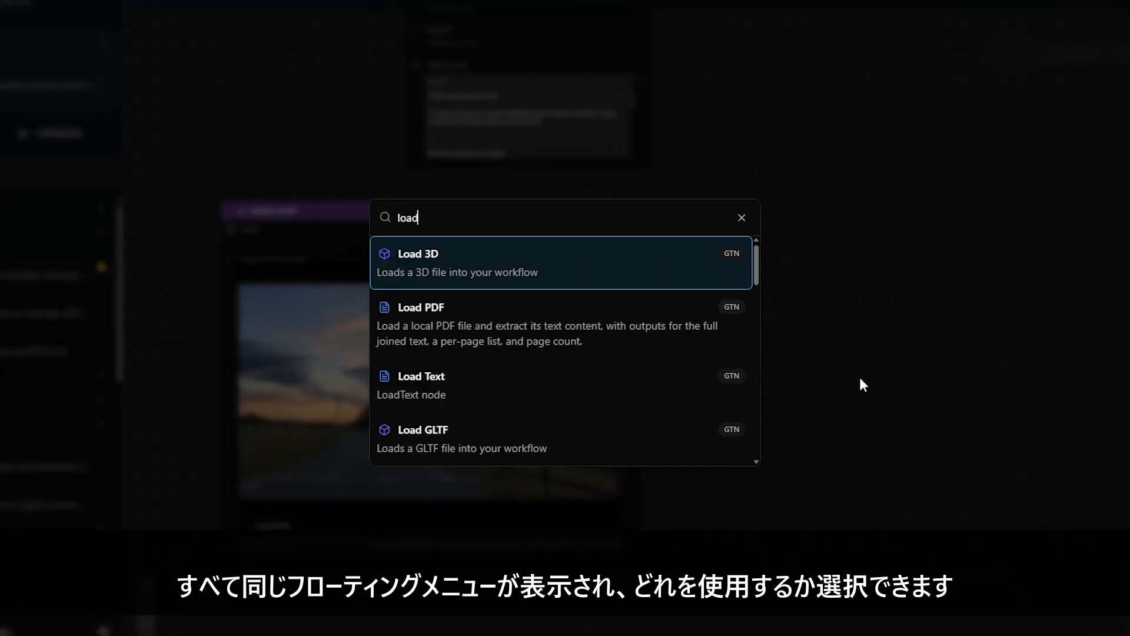
type(" i")
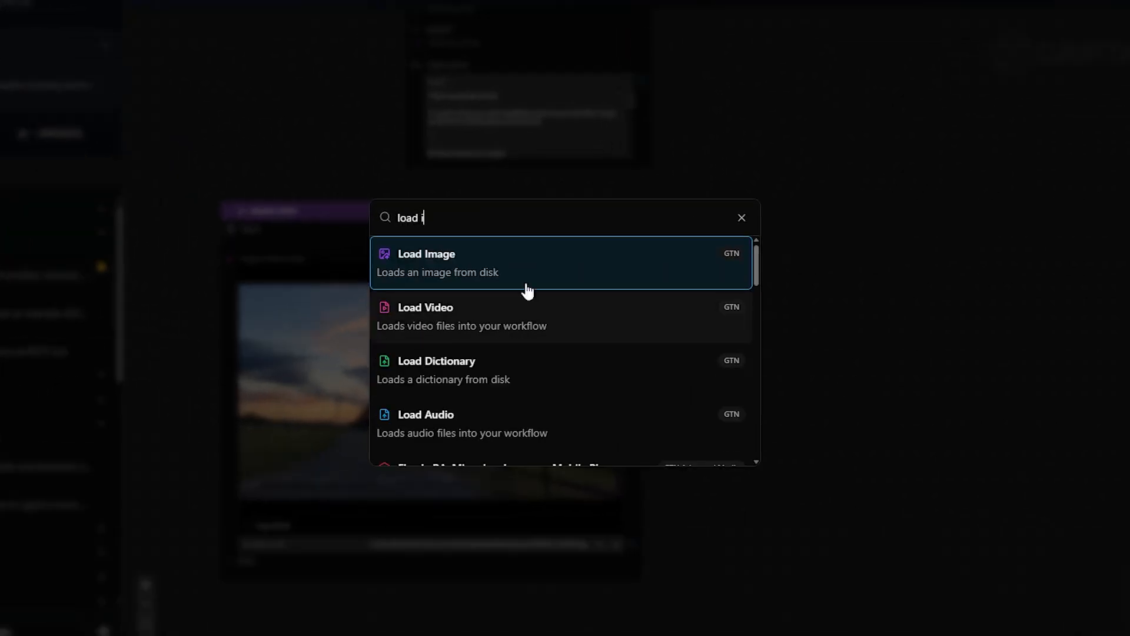
key("ctrl+a")
key("BackSpace")
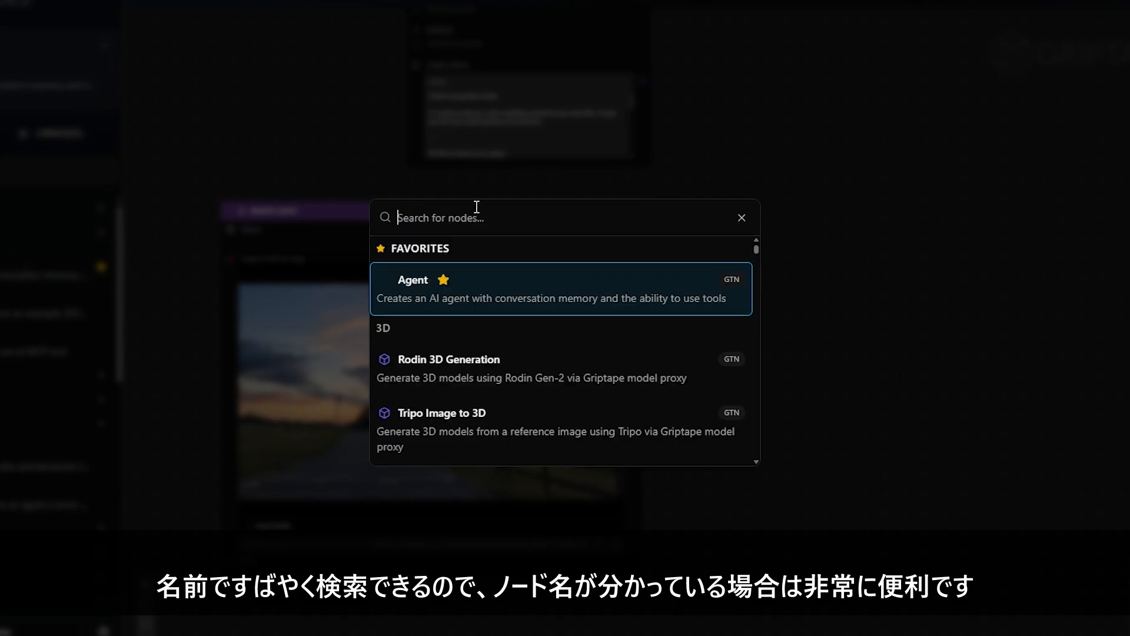
type("image gen")
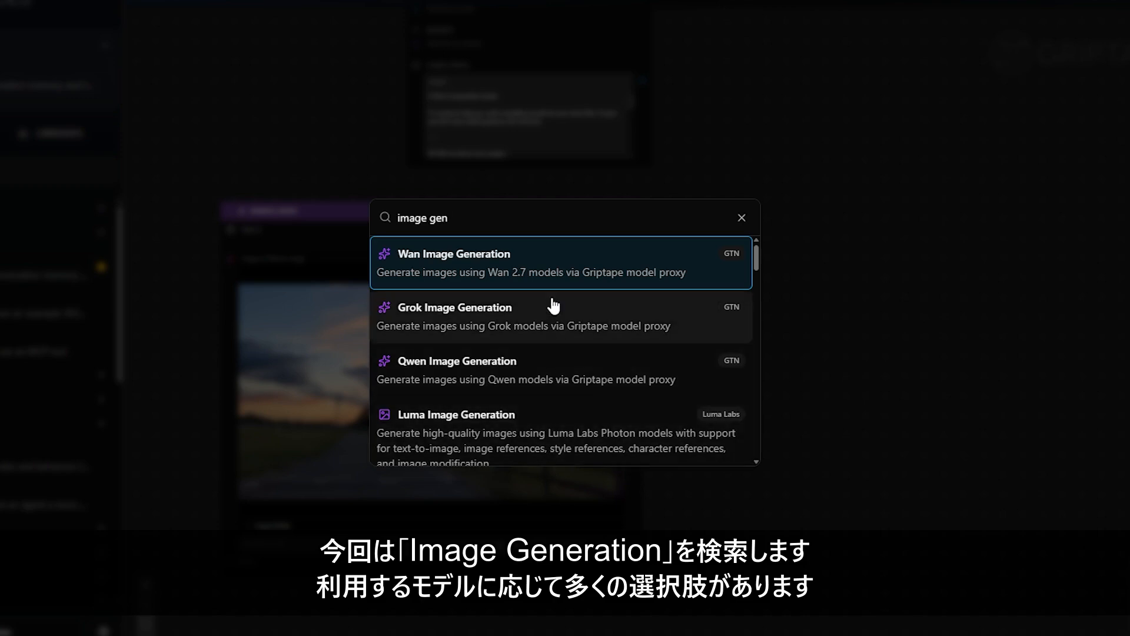
Step: Add the Google Nano Banana Image Generation node and place it higher, beside the Cinematographer
scroll(552, 303, "down", 3)
scroll(552, 303, "down", 7)
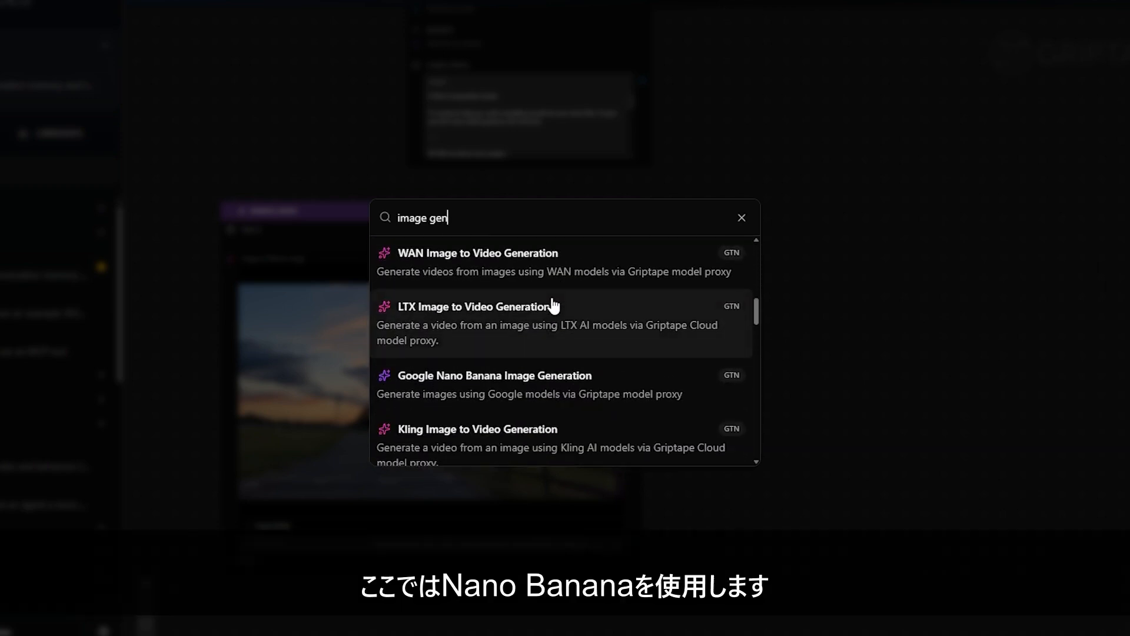
left_click(532, 310)
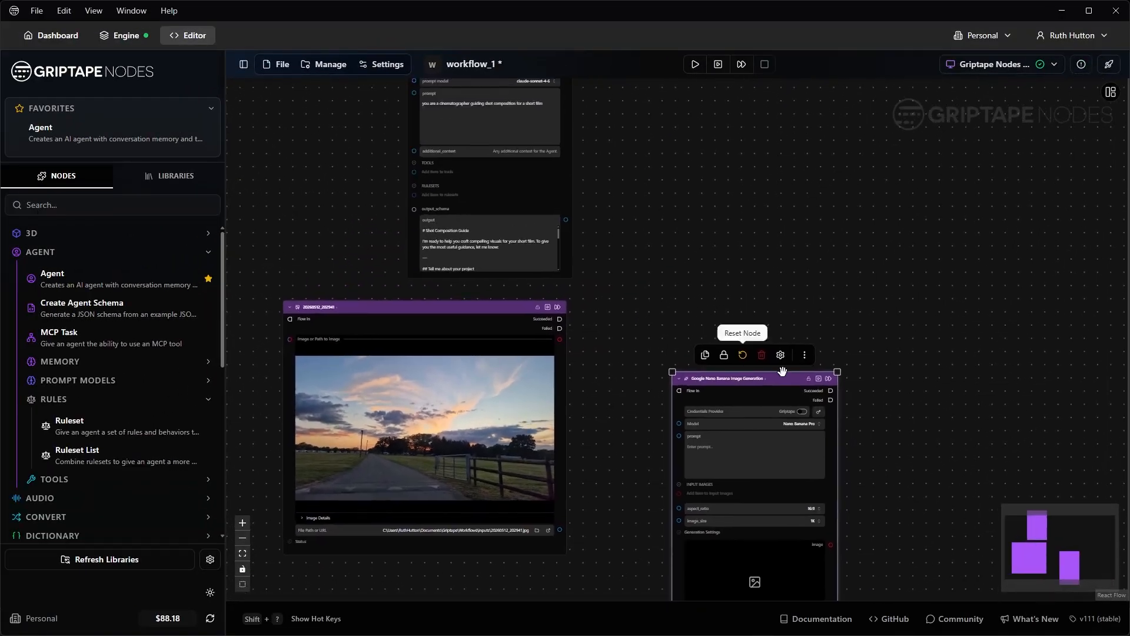
left_click_drag(783, 351, 787, 137)
scroll(736, 206, "up", 5)
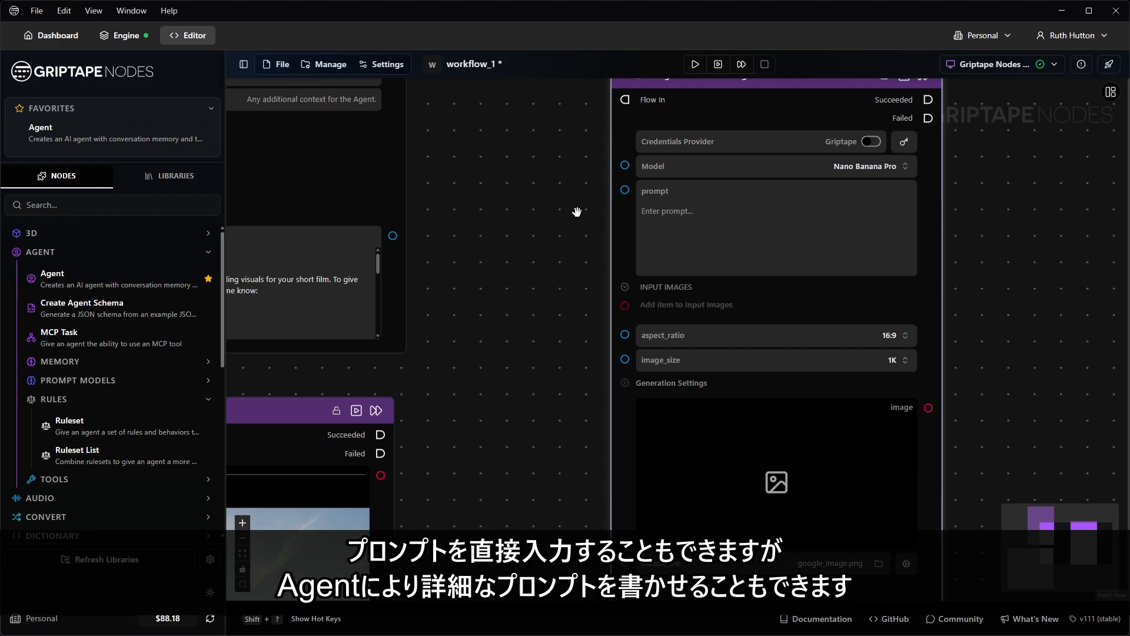
left_click_drag(497, 181, 784, 408)
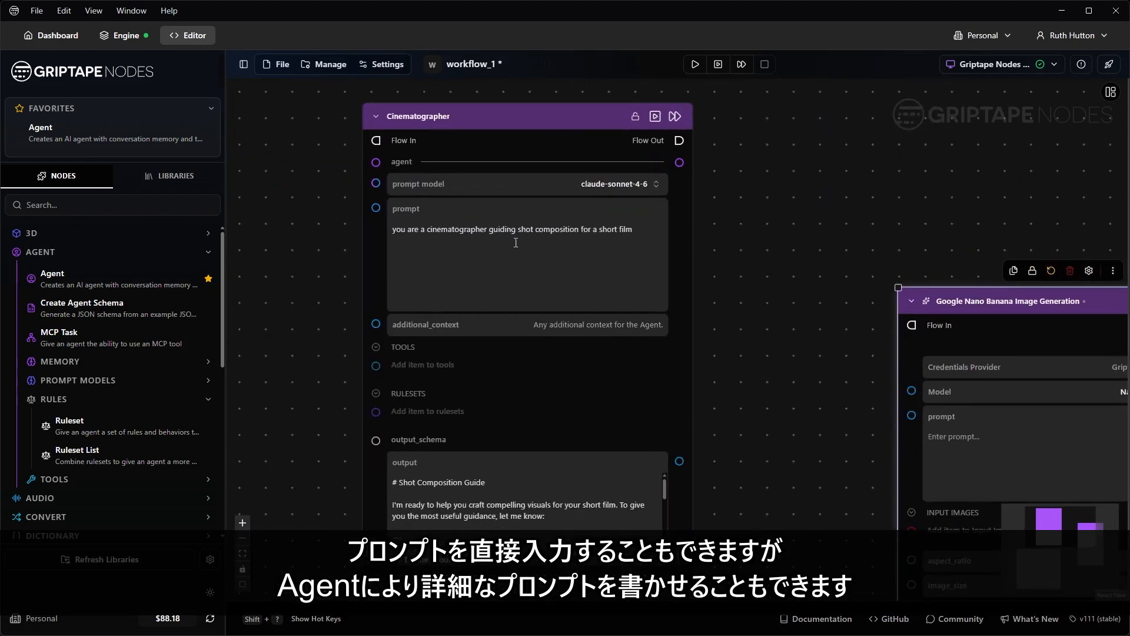
Step: Replace the Cinematographer's prompt with a request for an autumn-look image prompt, outputting only the prompt
left_click_drag(743, 343, 709, 311)
triple_click(548, 209)
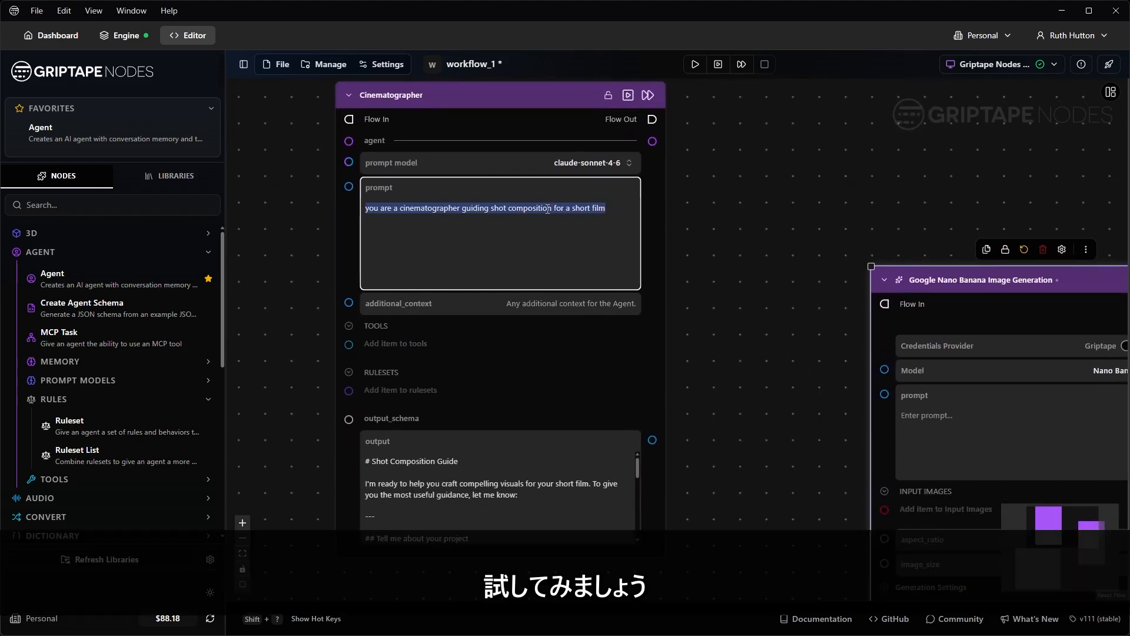
type("write a promp")
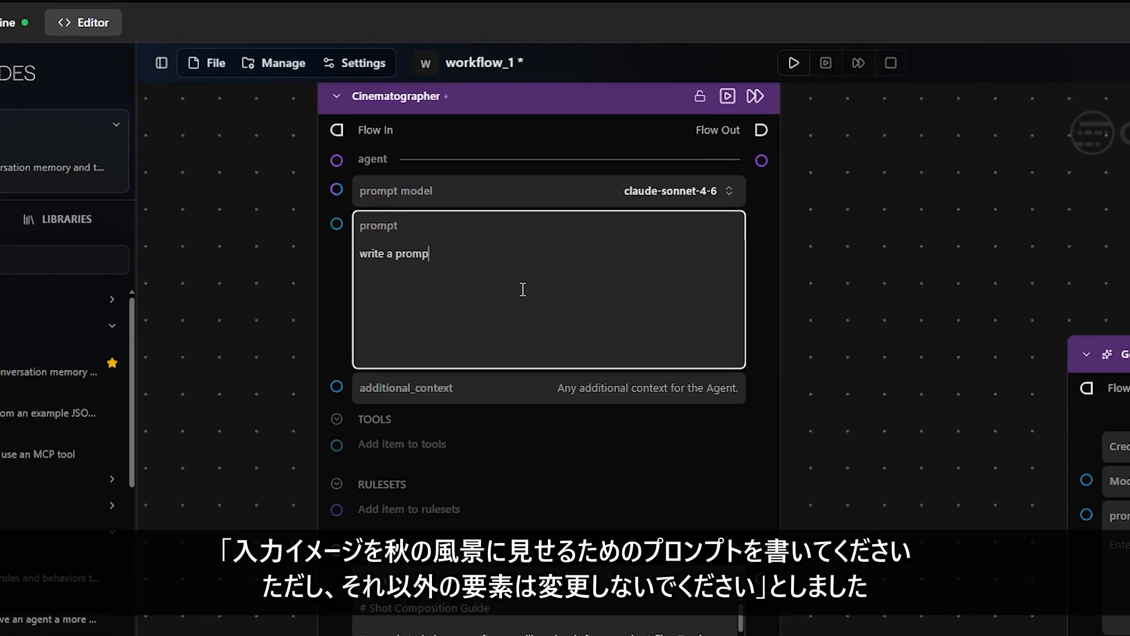
type("t for an image generati")
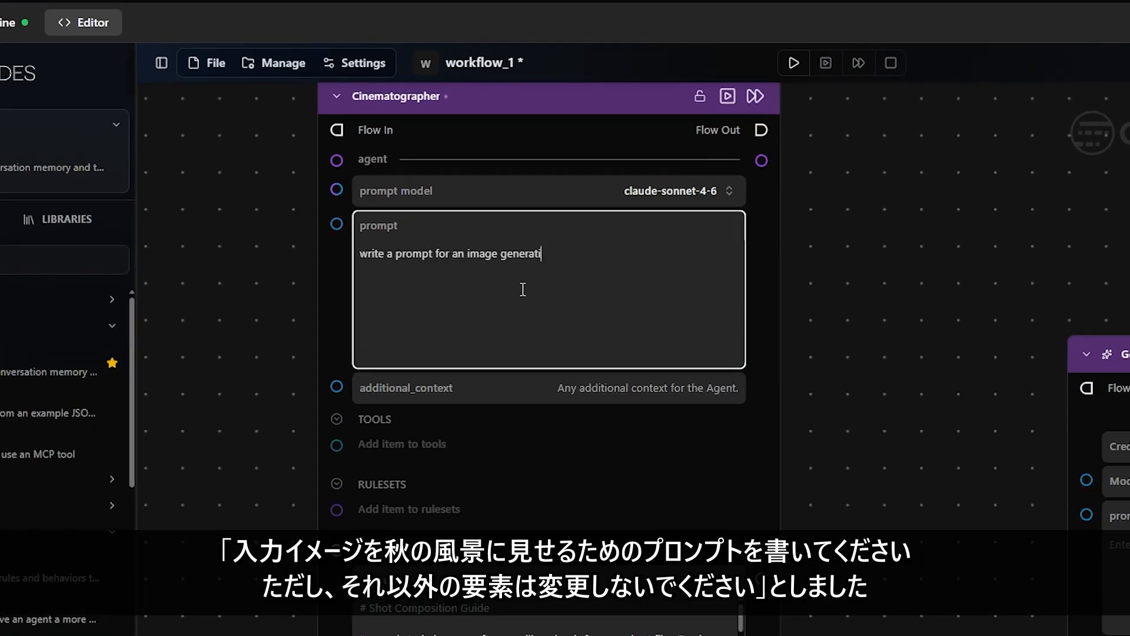
type("on model to use to make the ")
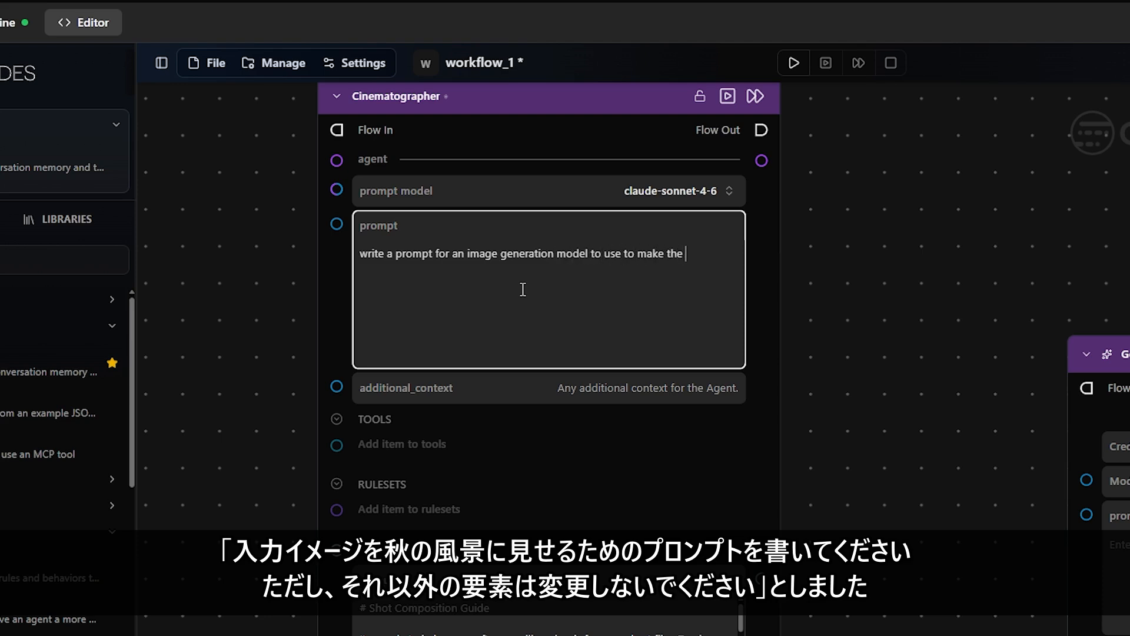
type("input image look like it w")
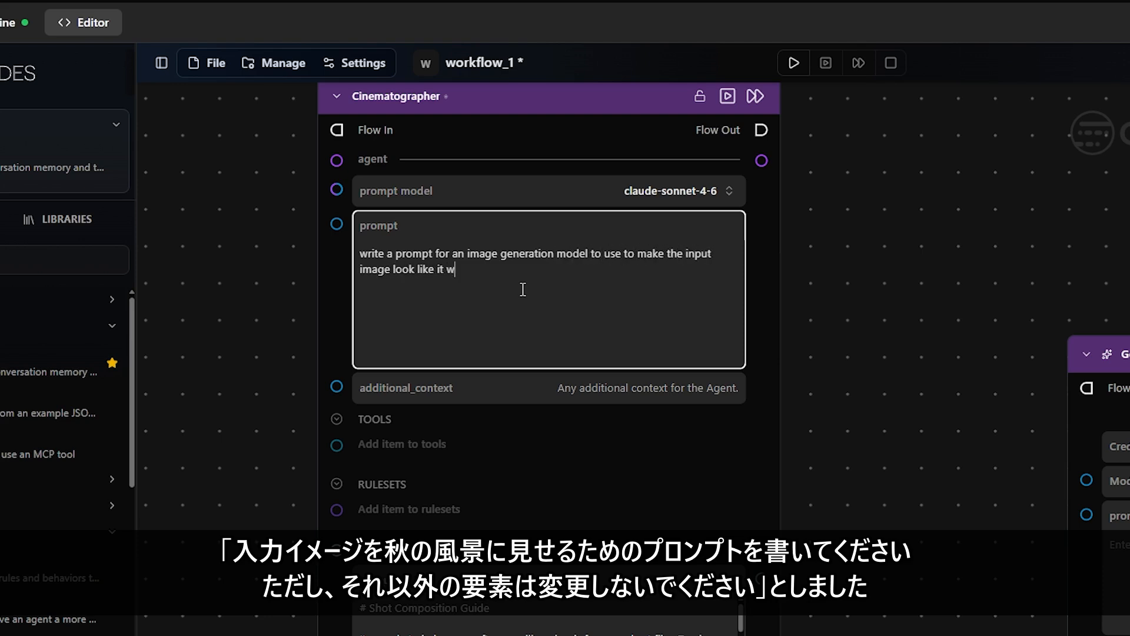
type("as taken during the au")
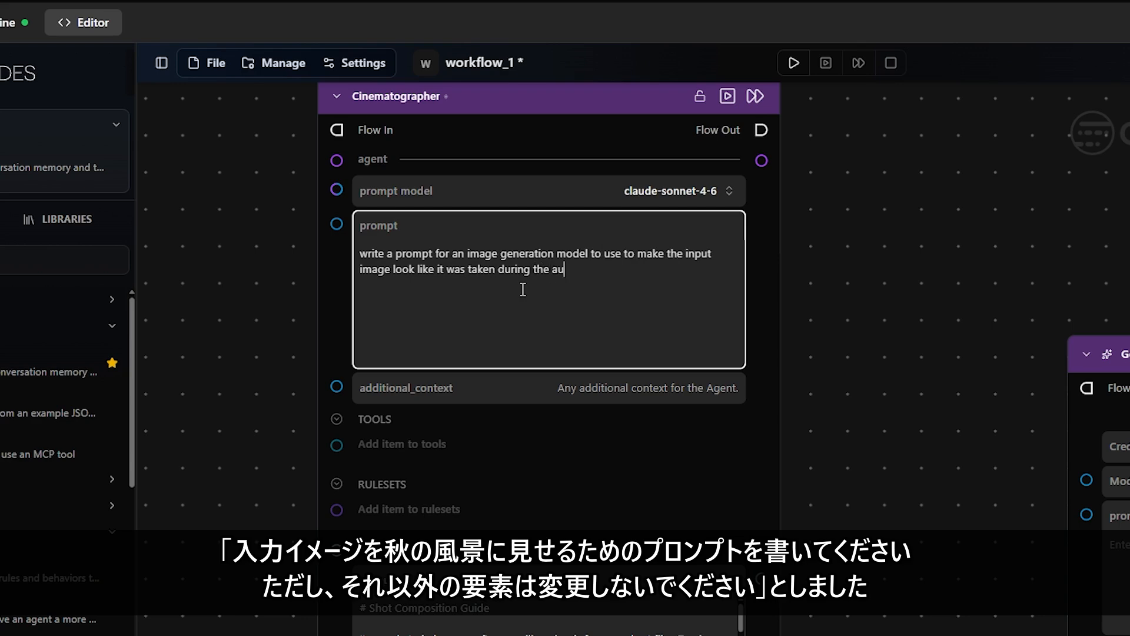
type("tumn without changing or ")
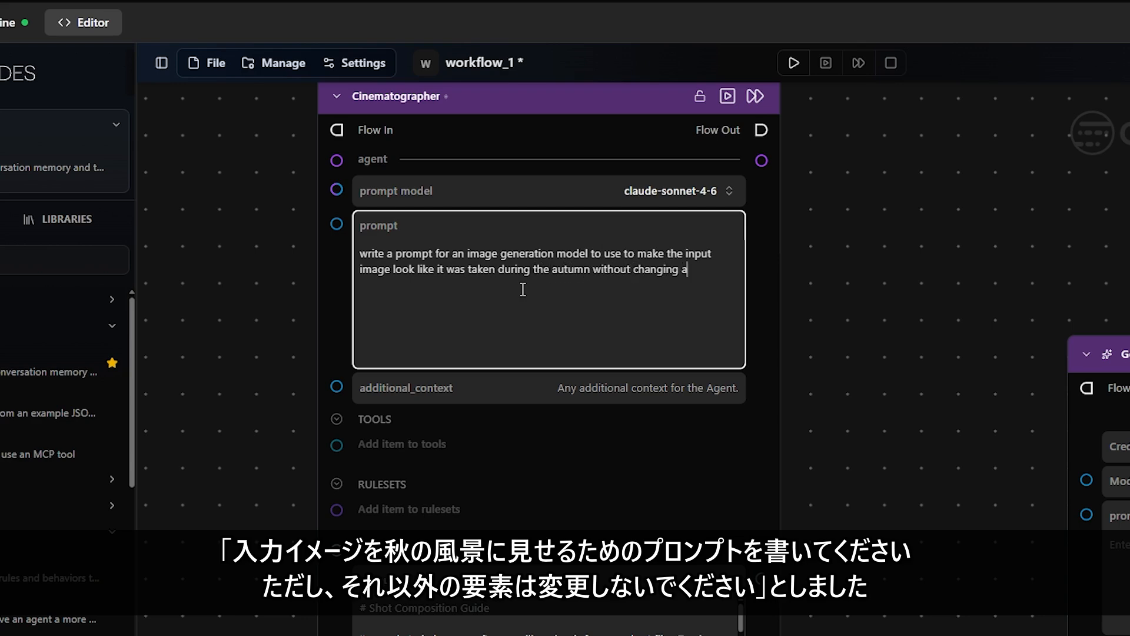
type("adding else to the image")
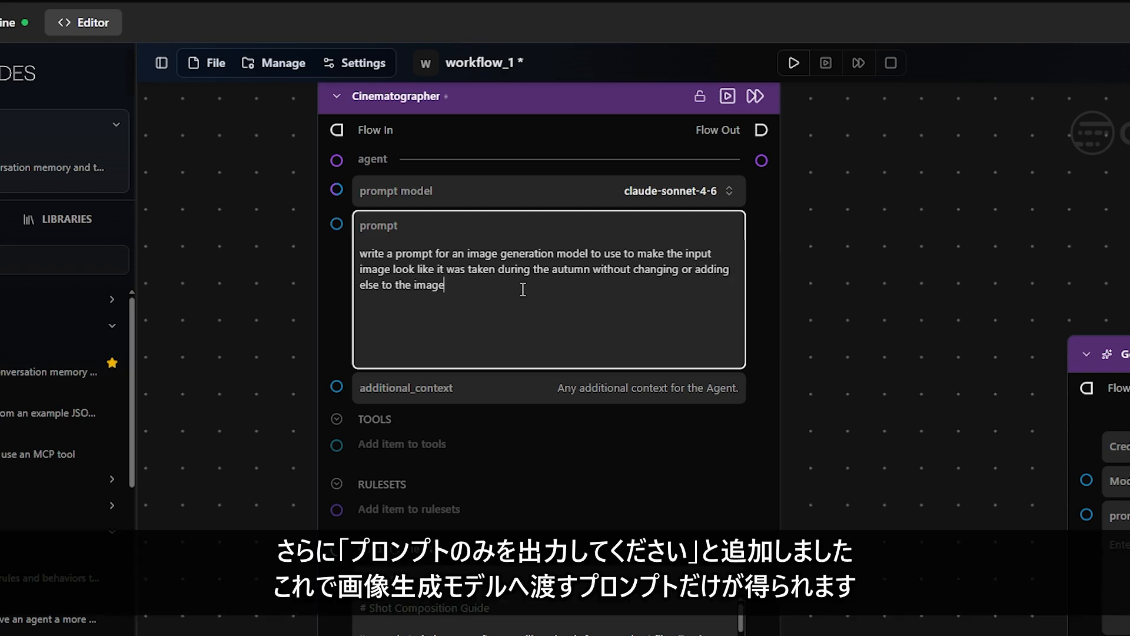
type(". Output only the promp")
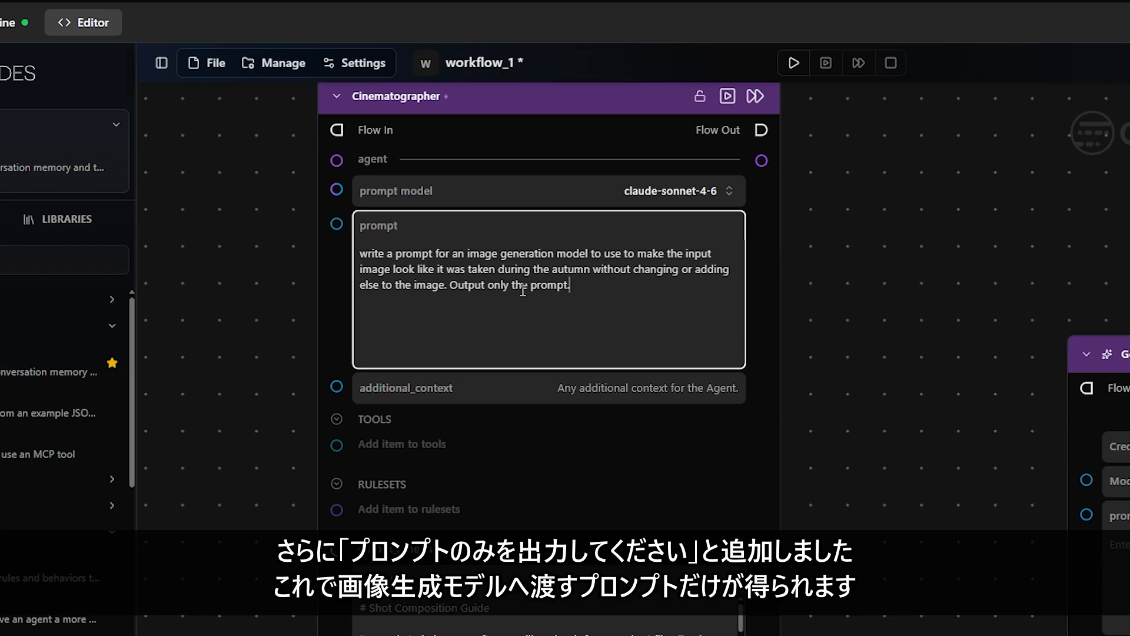
type("t.")
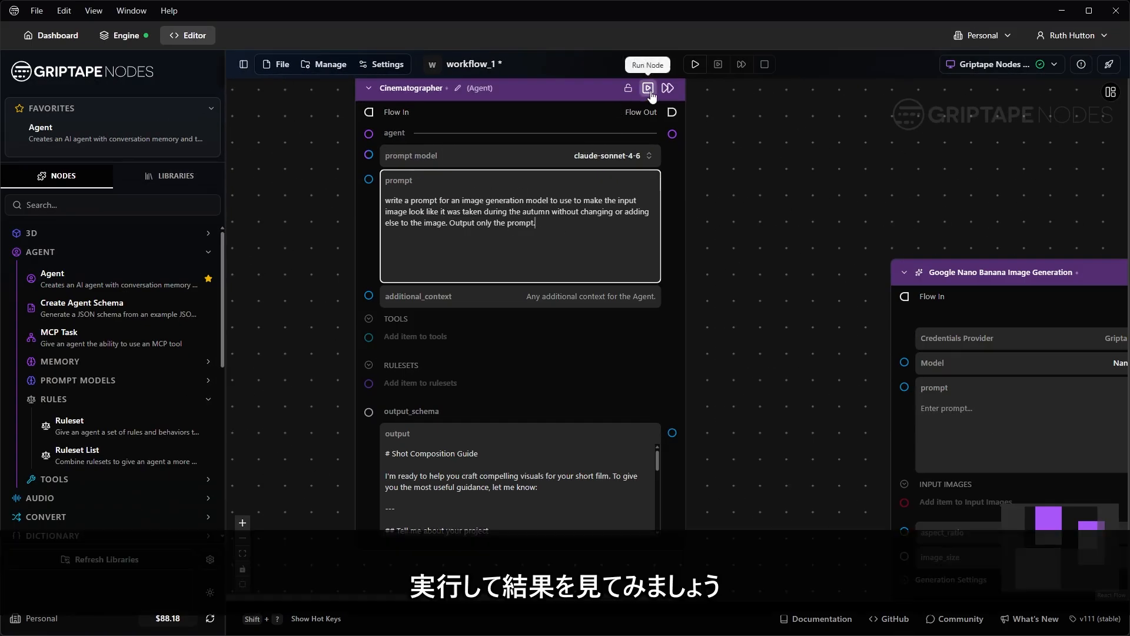
Step: Run the Cinematographer and read its warm golden autumn-lighting image prompt
left_click(649, 89)
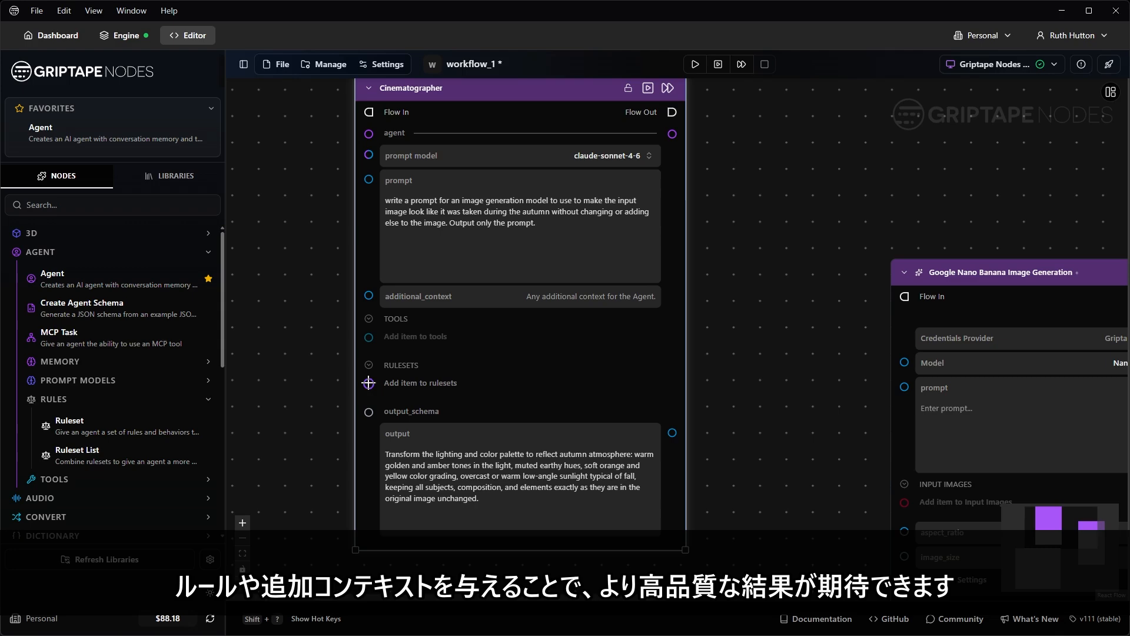
scroll(775, 393, "down", 1)
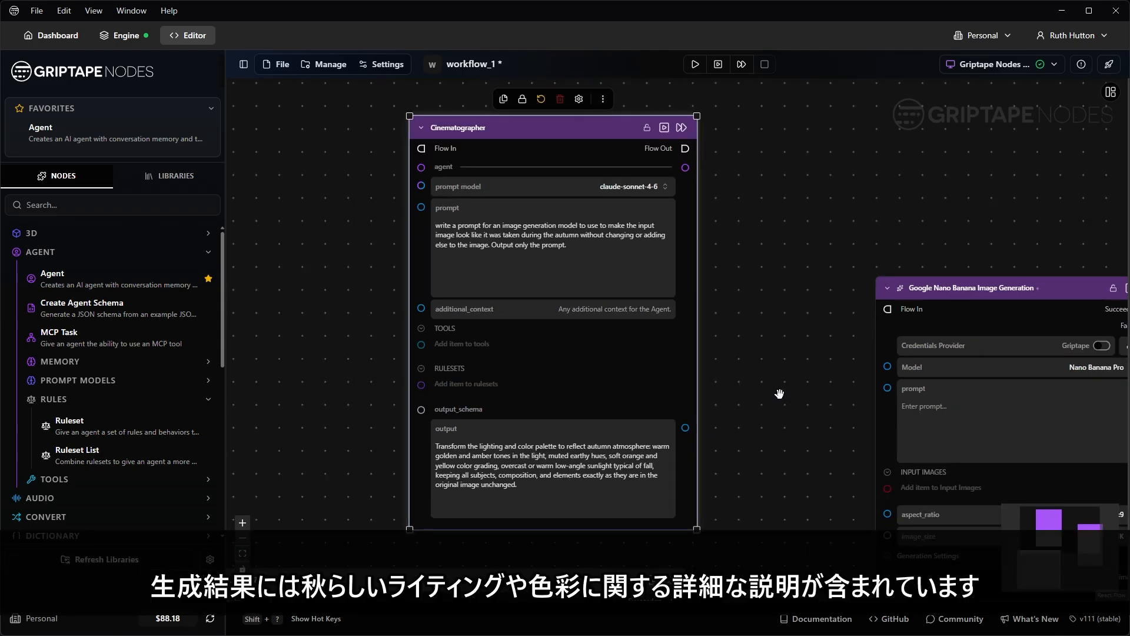
left_click_drag(786, 399, 784, 378)
scroll(530, 461, "up", 4)
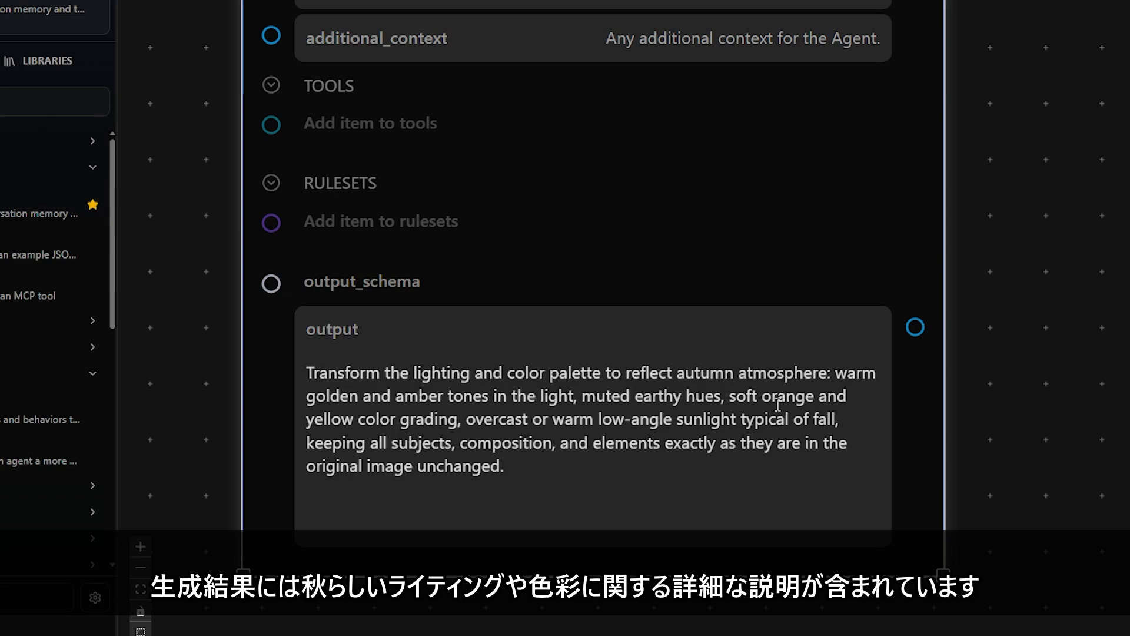
scroll(1102, 196, "down", 4)
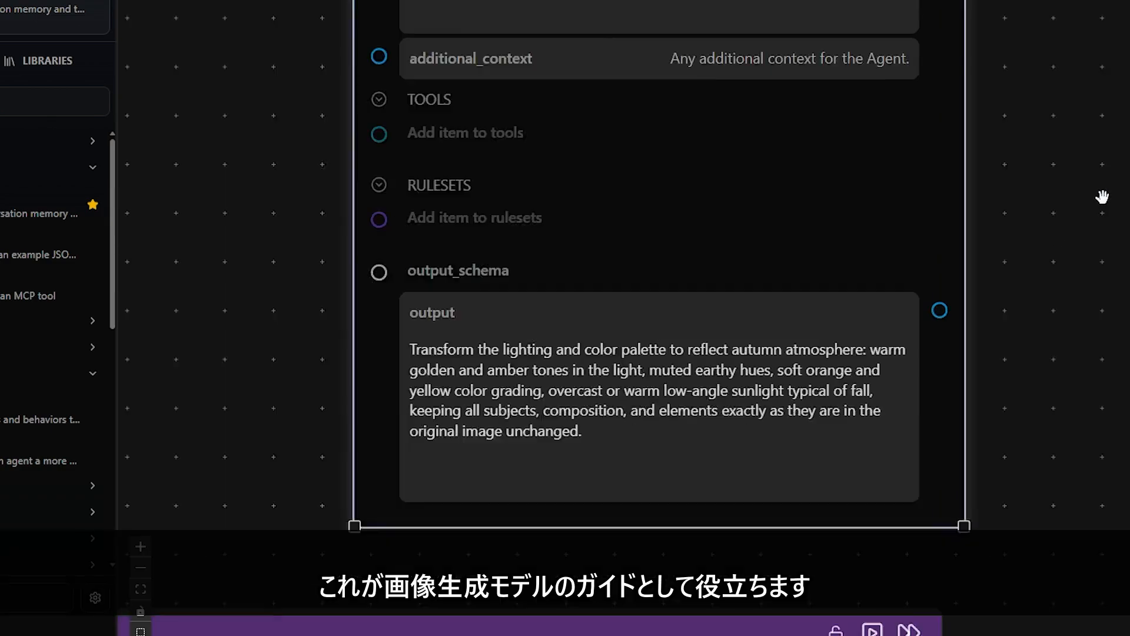
left_click_drag(1123, 82, 832, 189)
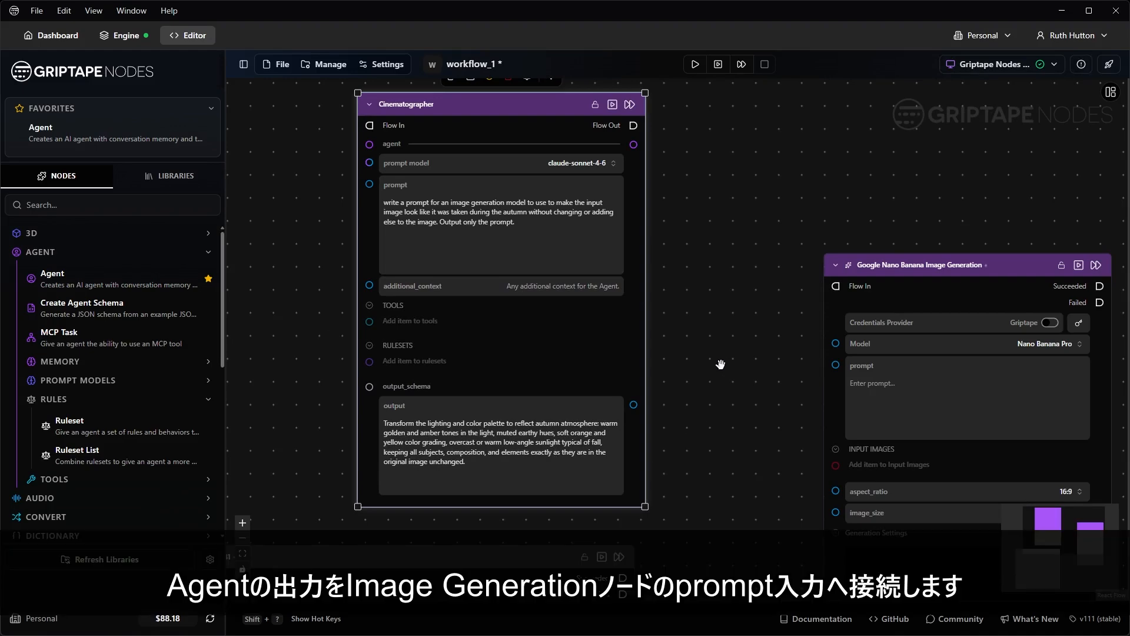
Step: Wire the Cinematographer output to Nano Banana's prompt and the sunset photo to Input Images
left_click_drag(633, 405, 834, 365)
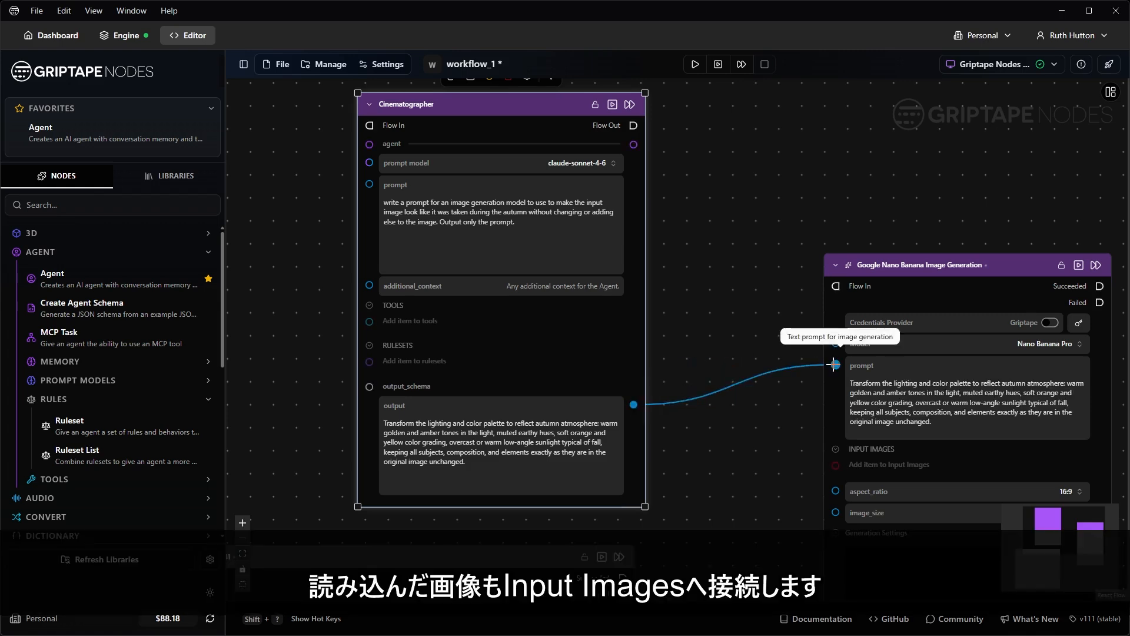
left_click_drag(760, 281, 647, 179)
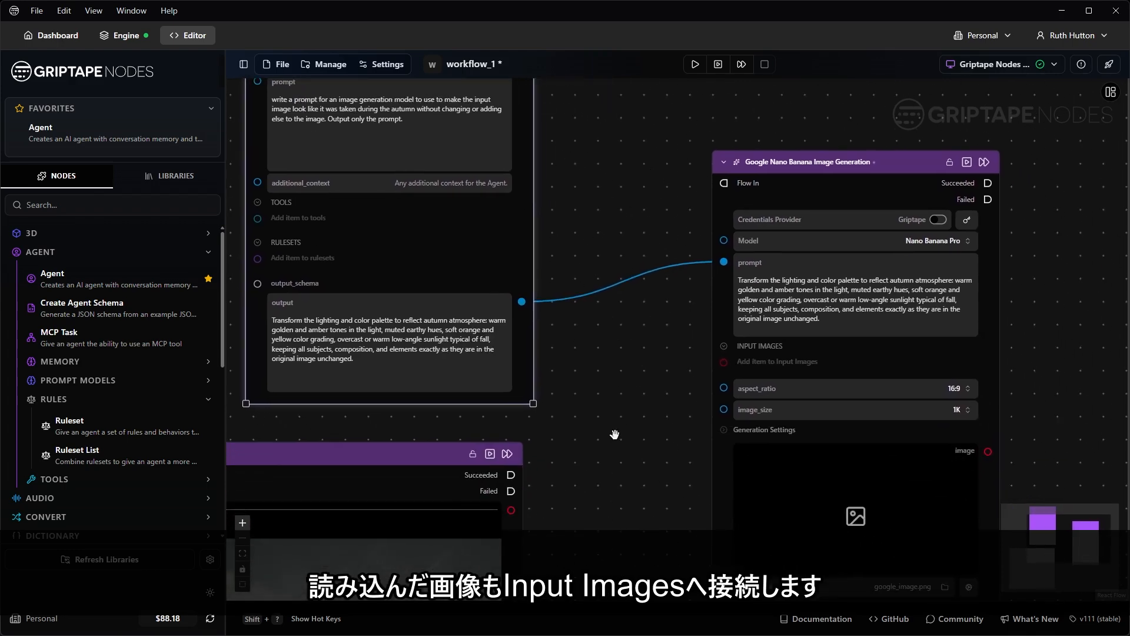
left_click_drag(624, 465, 541, 387)
left_click_drag(425, 434, 637, 284)
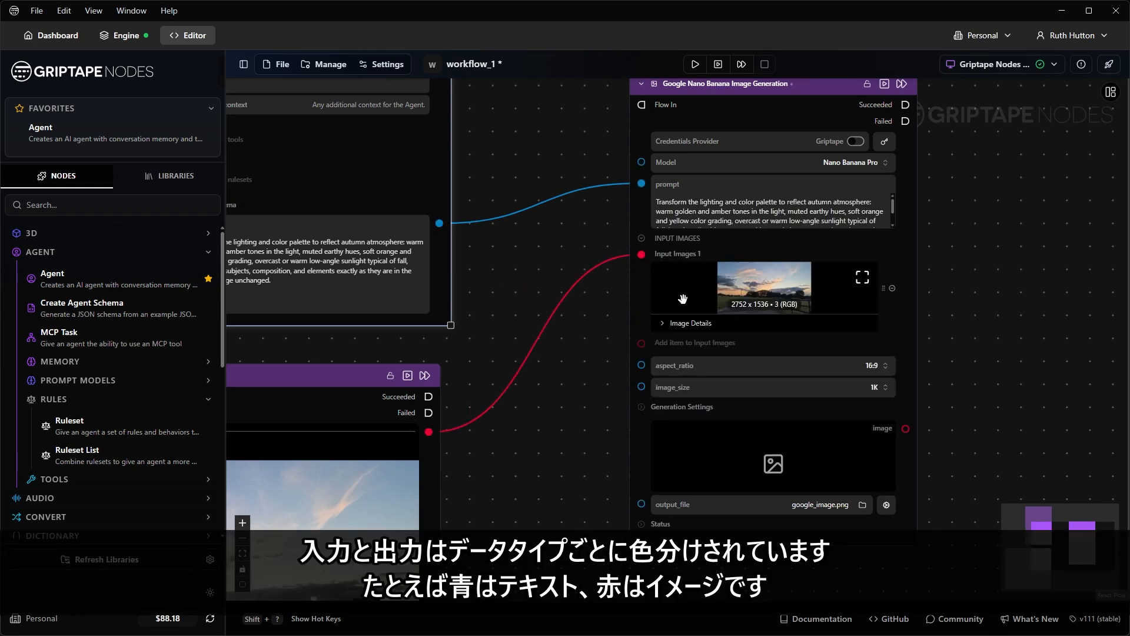
left_click_drag(507, 258, 552, 316)
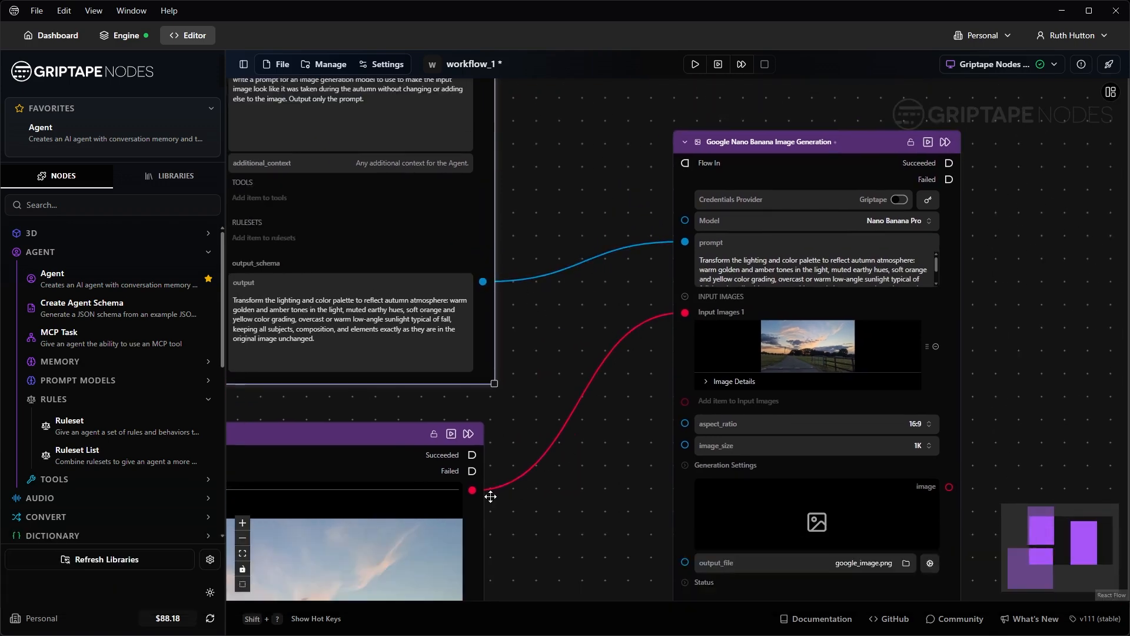
scroll(579, 468, "down", 3)
scroll(580, 468, "down", 2)
left_click_drag(580, 468, 605, 396)
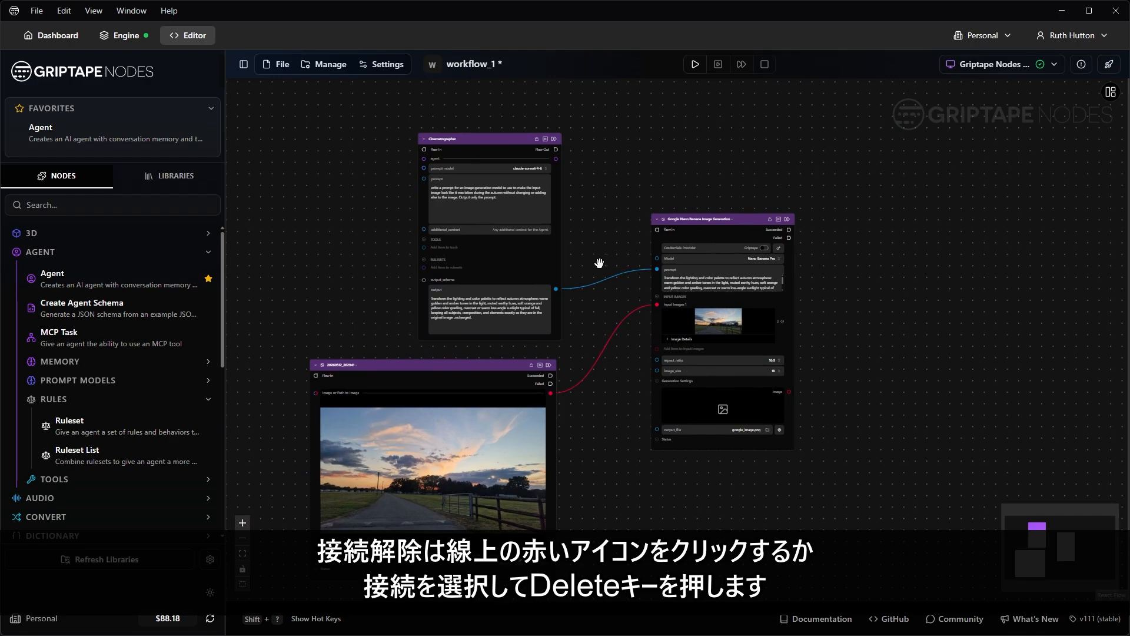
scroll(606, 271, "up", 6)
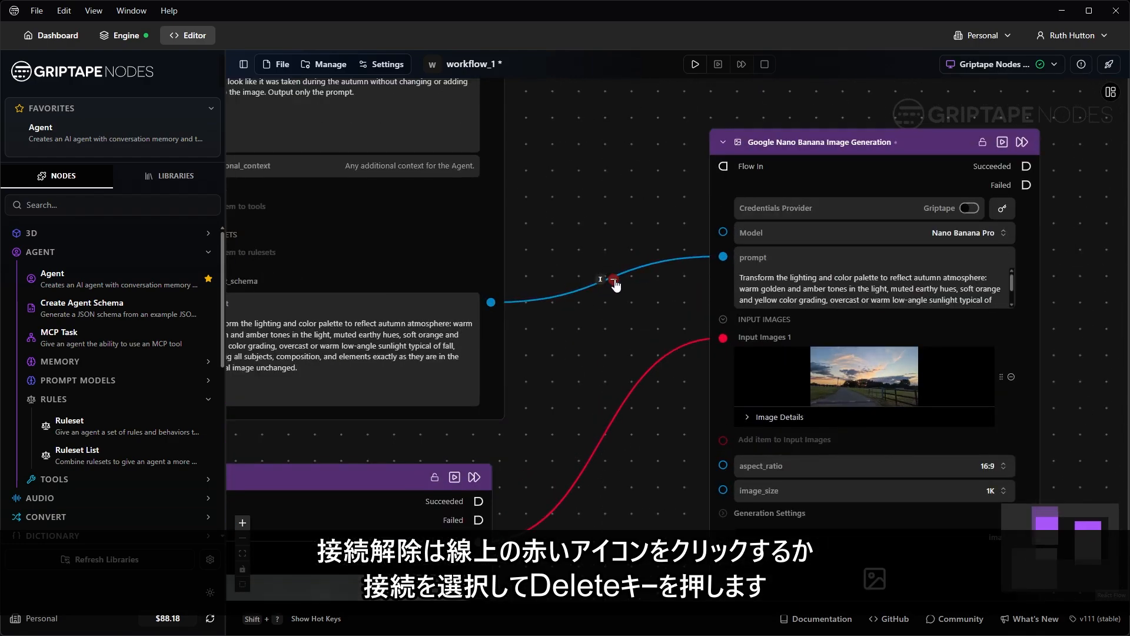
Step: Remove and redo both connections: agent output to prompt, photo to Input Images 1
left_click(614, 281)
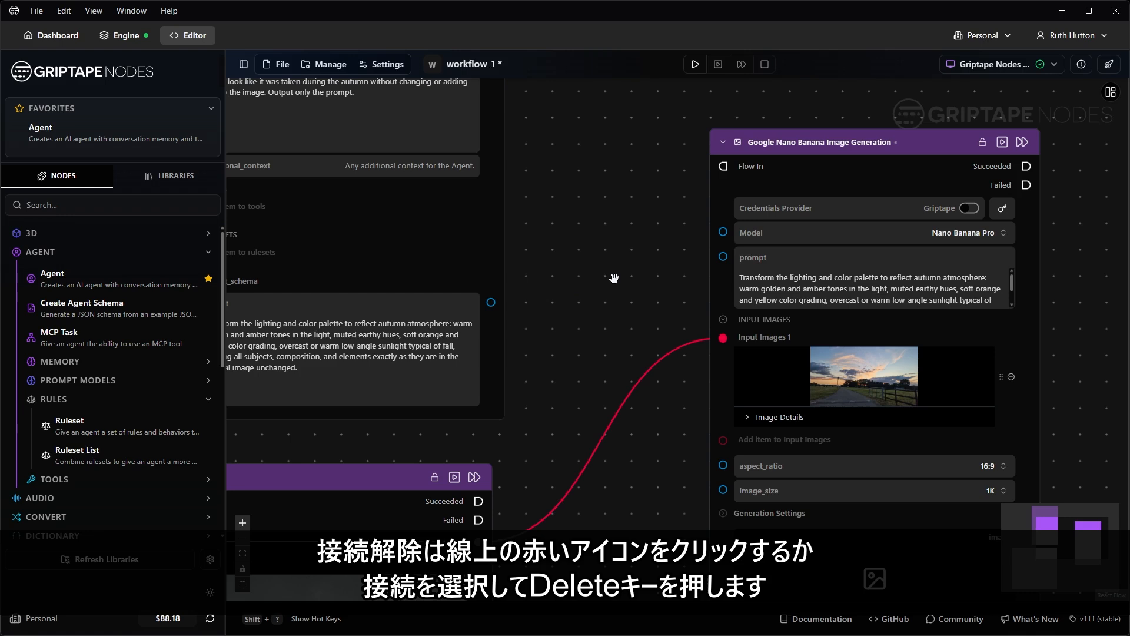
left_click(637, 393)
key("Delete")
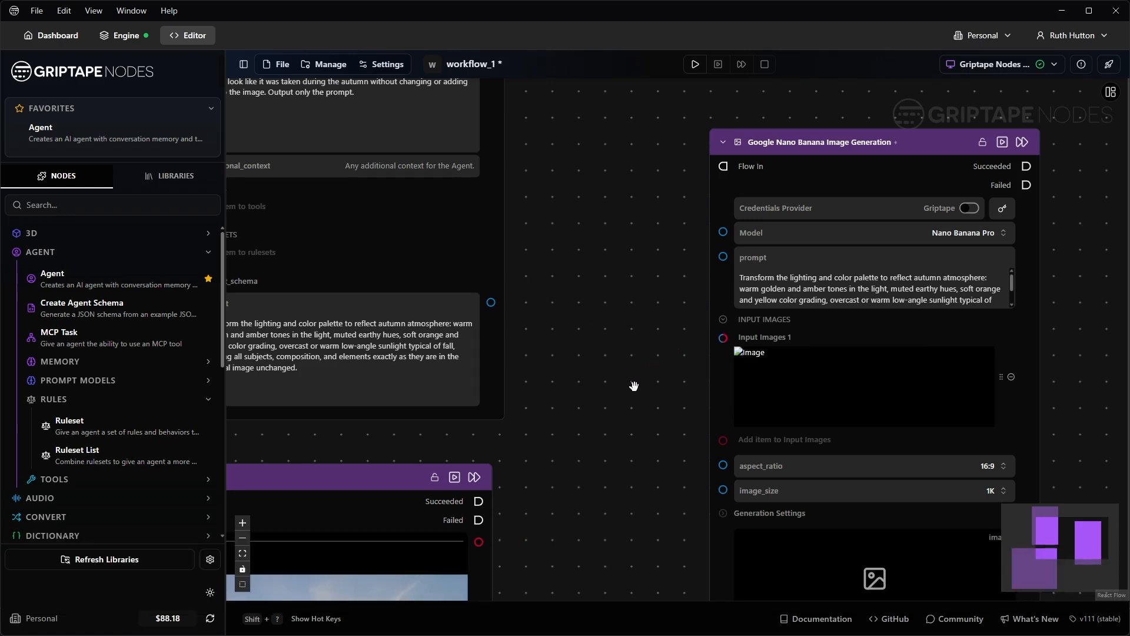
left_click_drag(491, 302, 723, 256)
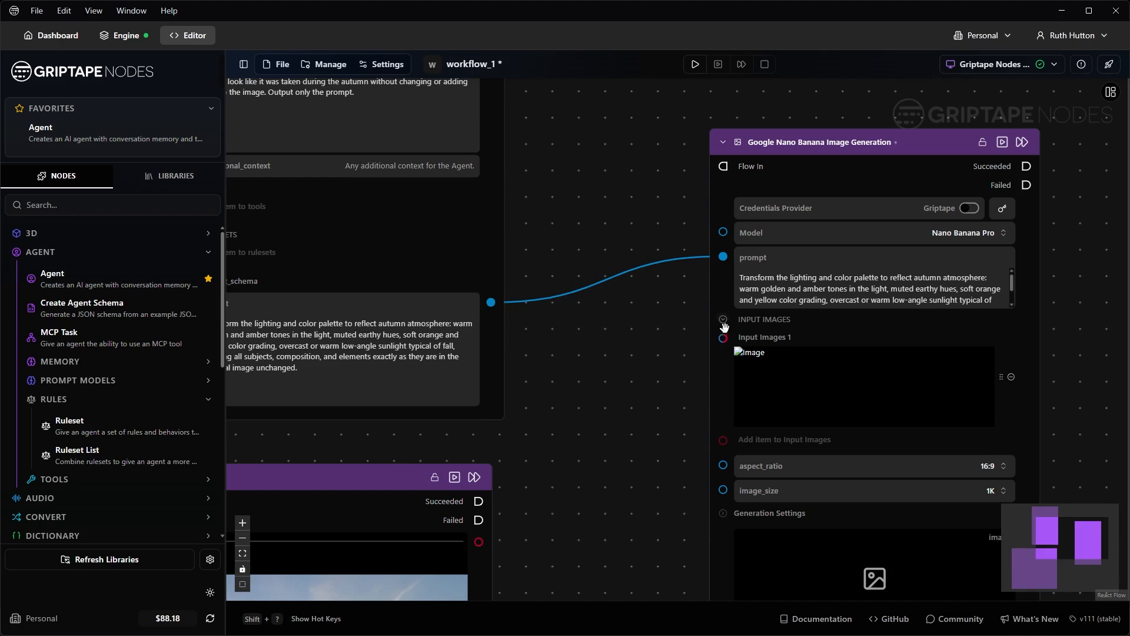
left_click_drag(723, 337, 537, 521)
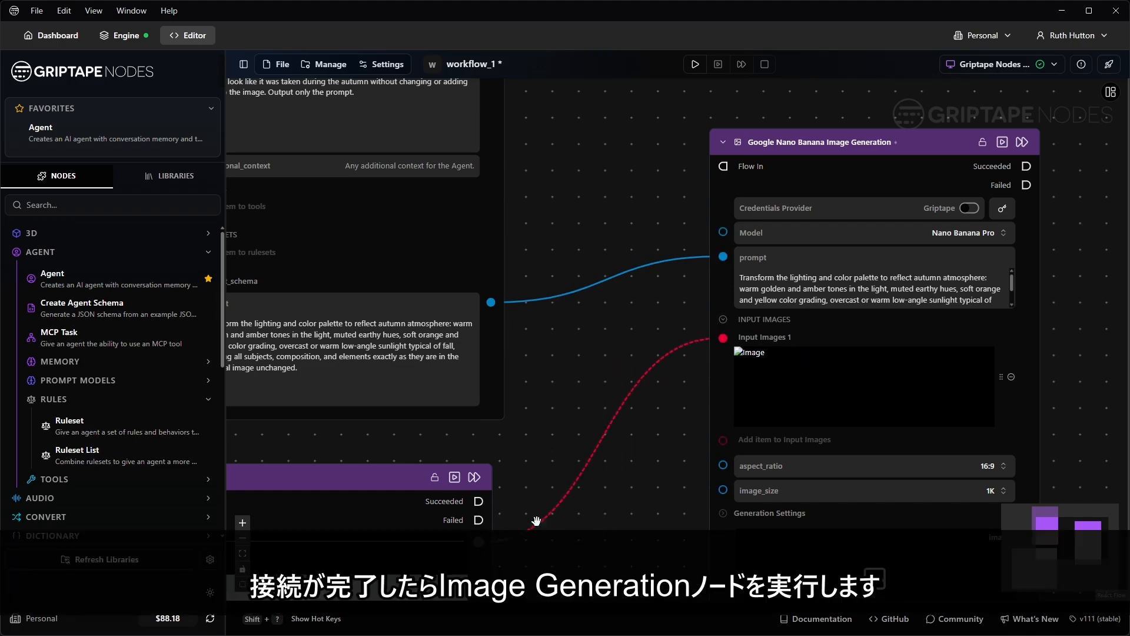
Step: Run the Nano Banana image generation node
scroll(1089, 242, "down", 2)
left_click_drag(1083, 244, 928, 213)
left_click(883, 133)
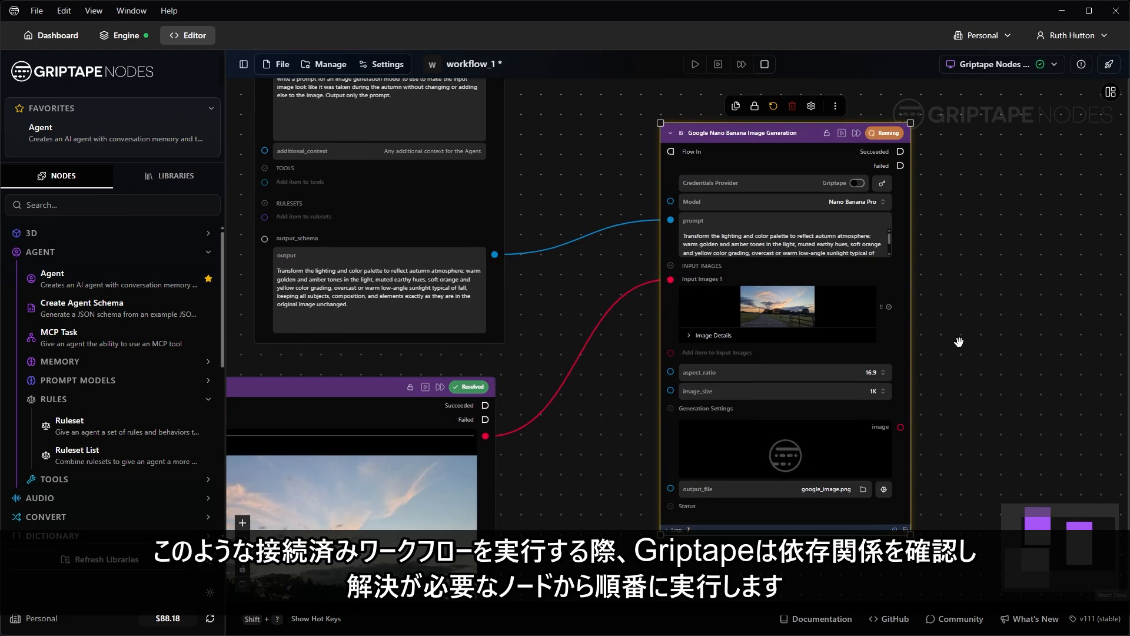
Step: Pan and zoom the canvas to watch Nano Banana finish generating the autumn-toned image
scroll(959, 342, "down", 3)
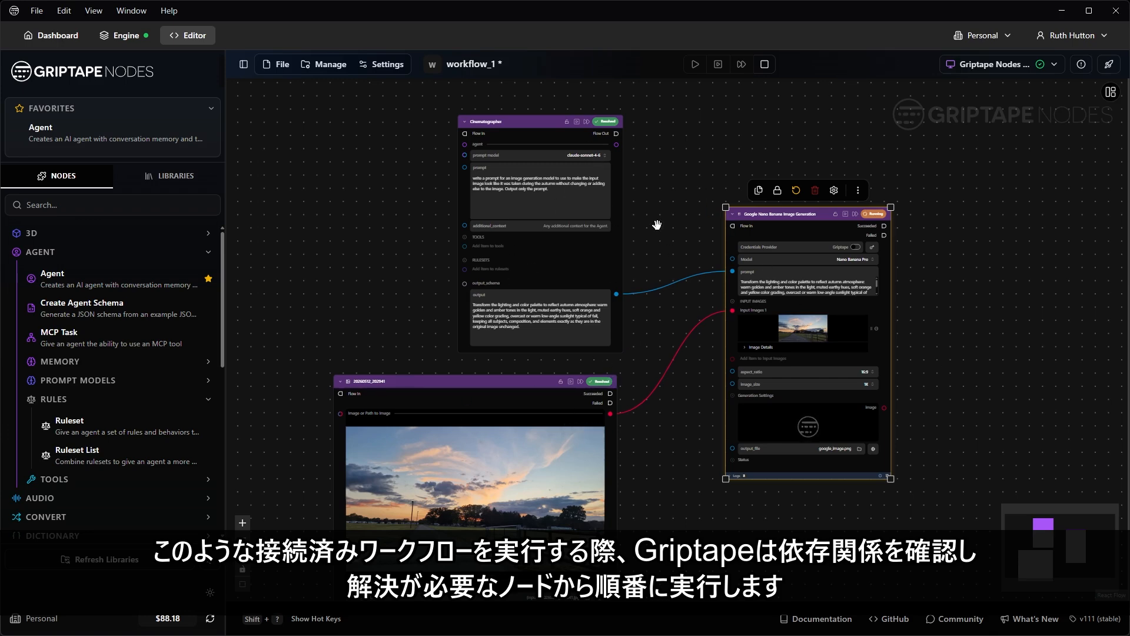
scroll(628, 131, "up", 5)
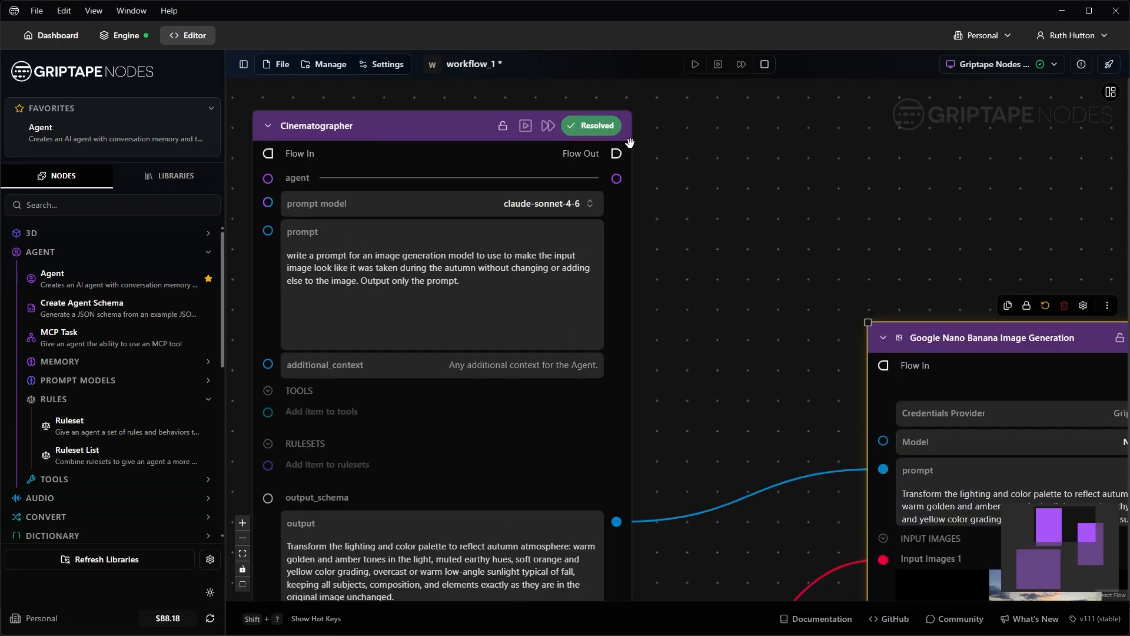
scroll(847, 264, "down", 1)
scroll(850, 265, "down", 3)
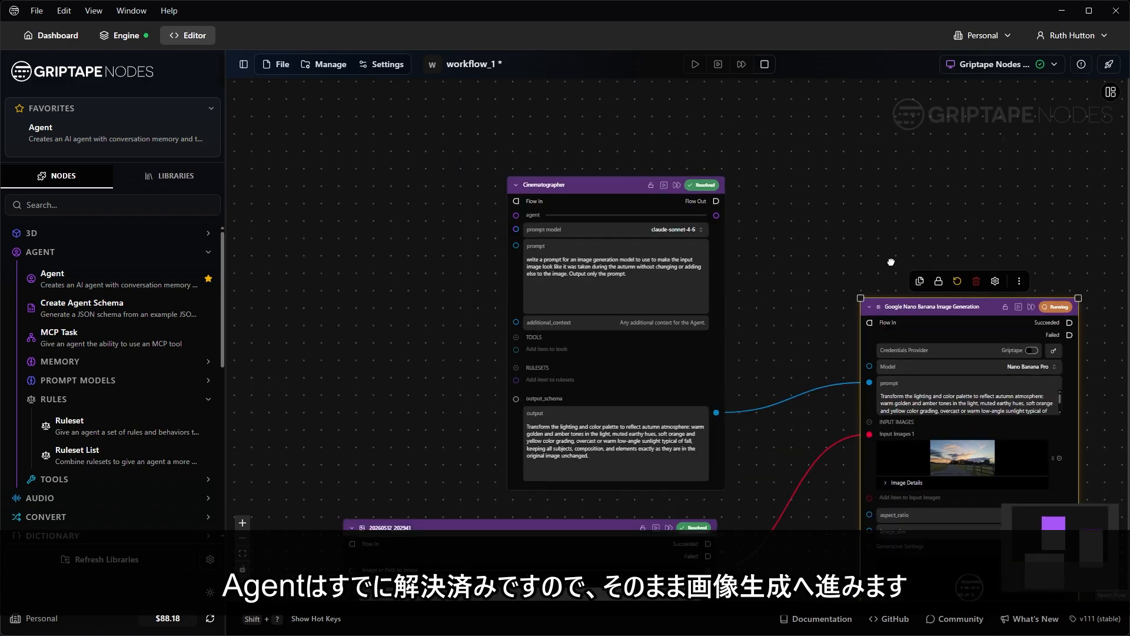
left_click_drag(891, 262, 681, 222)
scroll(855, 248, "up", 5)
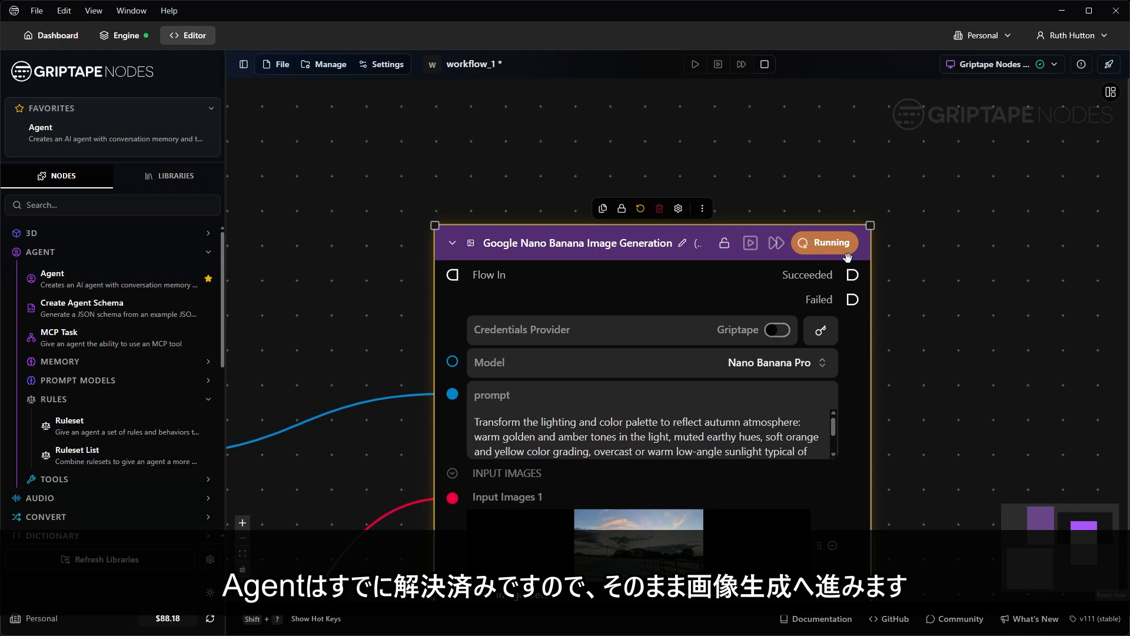
scroll(941, 313, "down", 5)
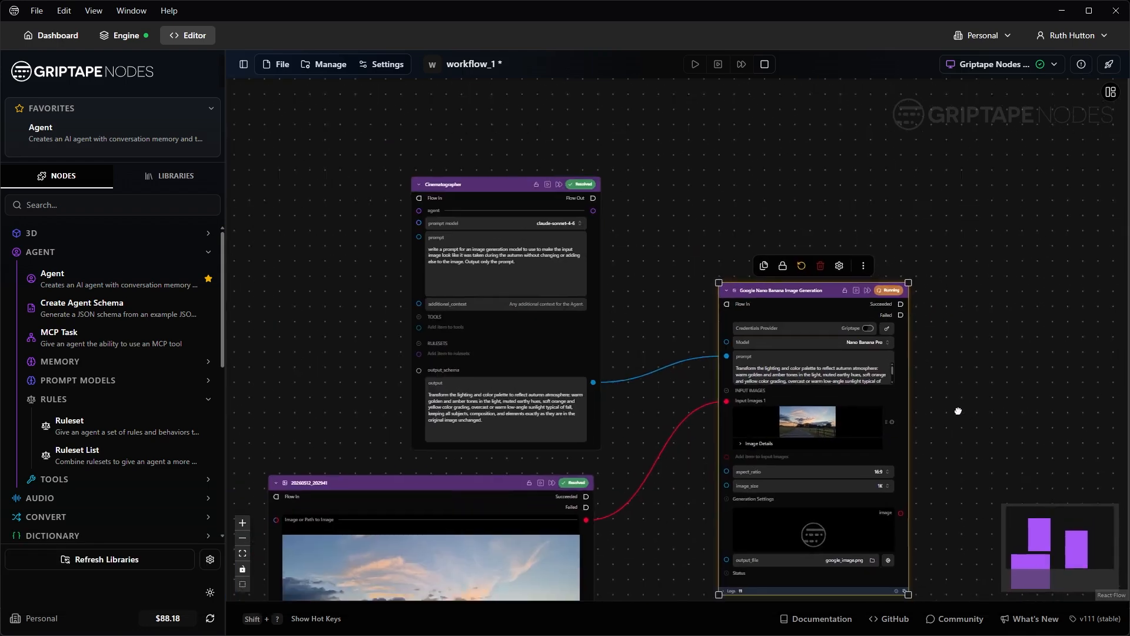
left_click_drag(959, 411, 914, 329)
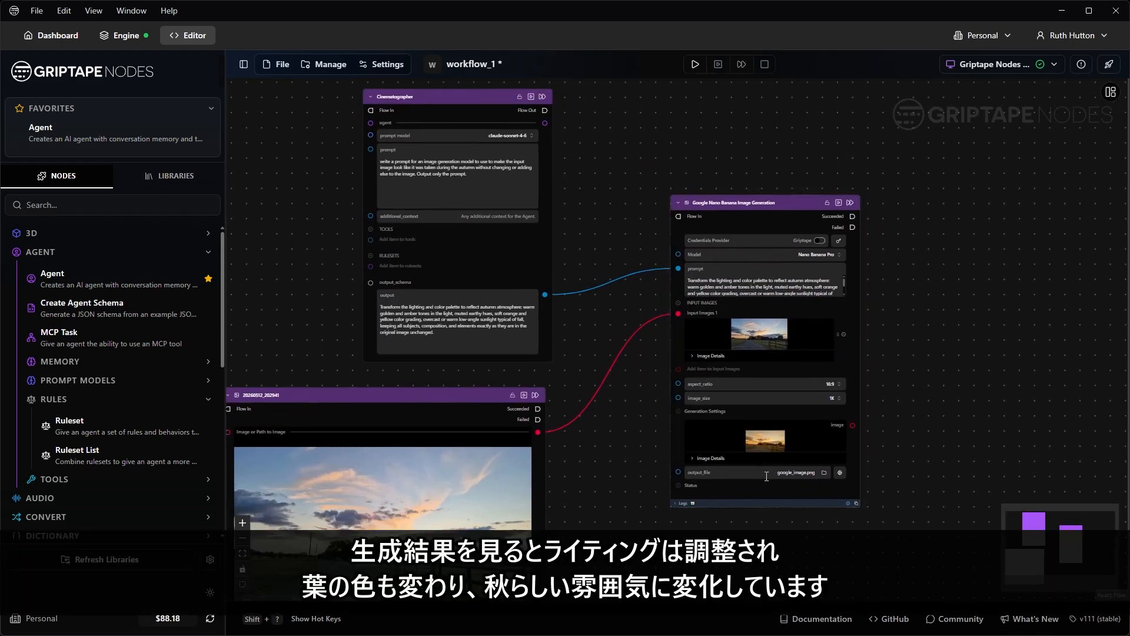
scroll(777, 442, "up", 5)
Step: View the generated autumn image at full size, then close the preview
left_click(944, 414)
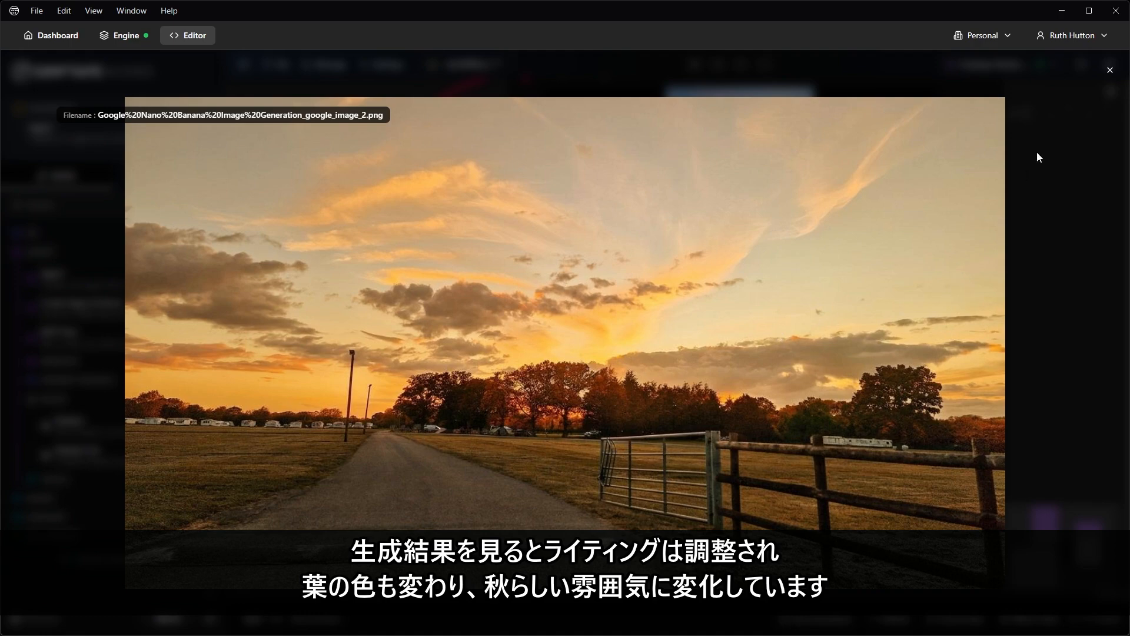
left_click(1110, 71)
scroll(949, 302, "down", 5)
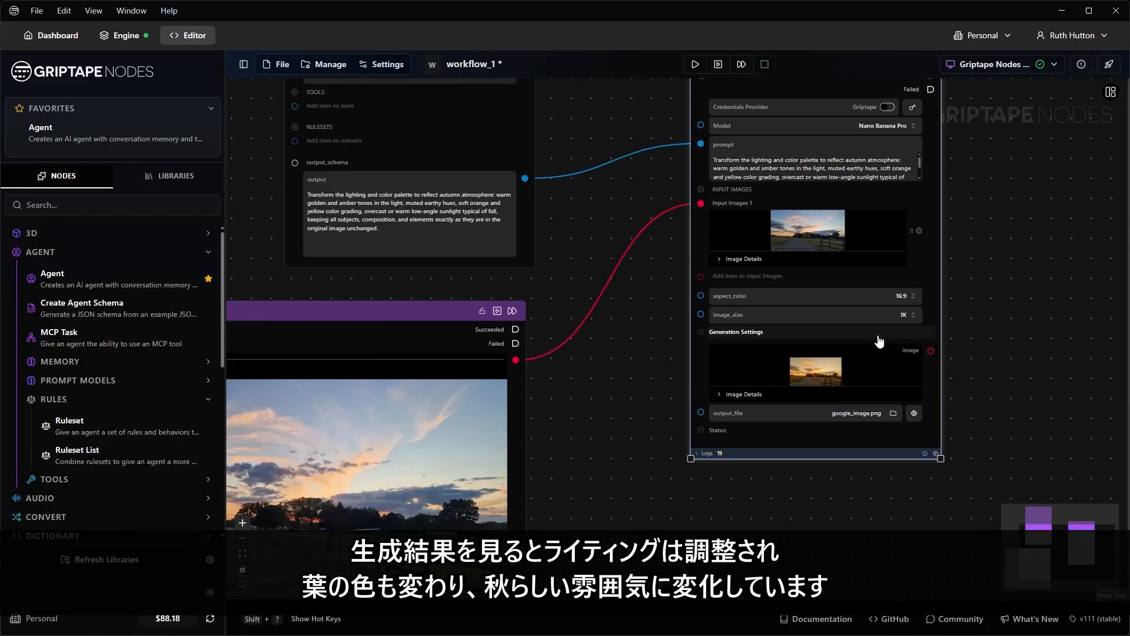
Step: Drag the Nano Banana node's corner to enlarge it, then bring the Cinematographer node into view
left_click_drag(834, 380, 951, 555)
left_click_drag(991, 411, 834, 357)
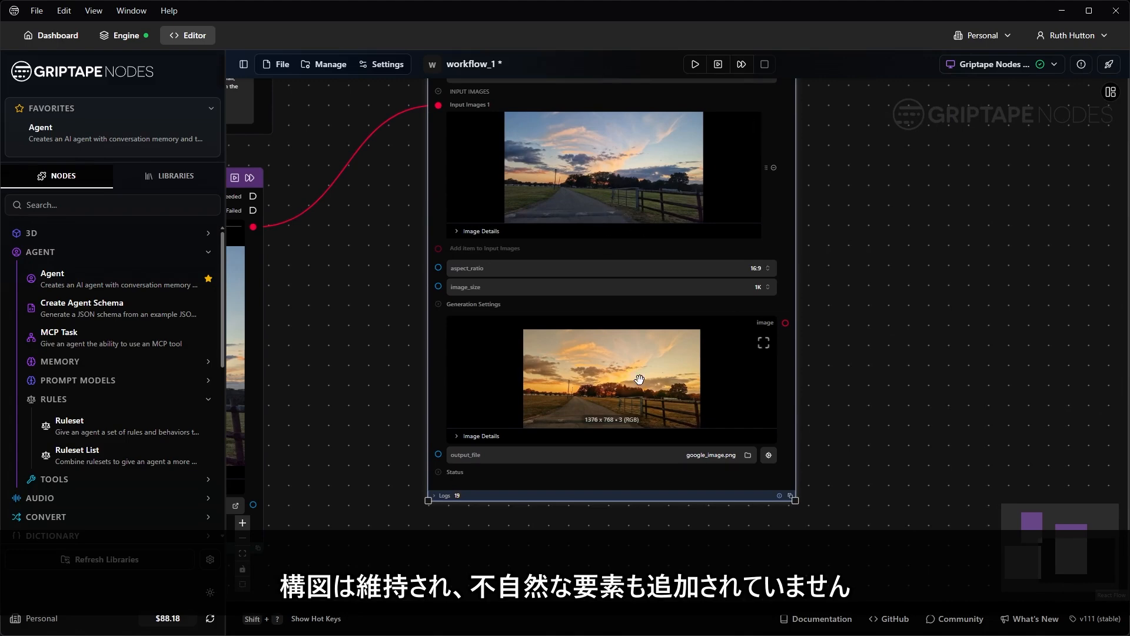
scroll(700, 330, "up", 1)
scroll(700, 331, "up", 2)
left_click_drag(916, 249, 955, 329)
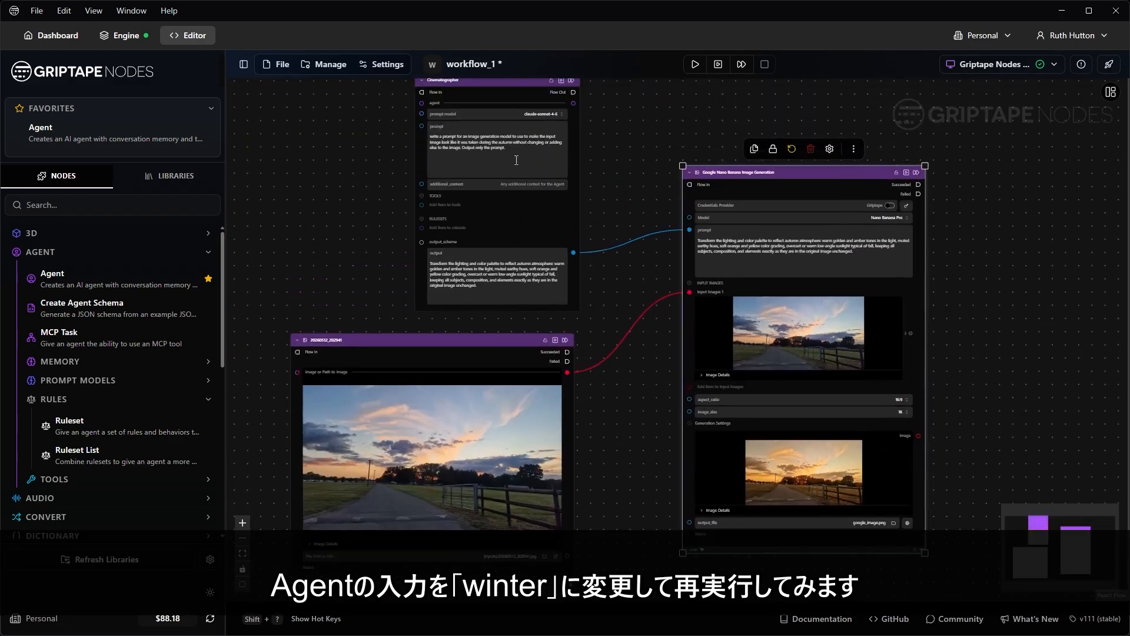
scroll(467, 122, "up", 3)
scroll(499, 133, "up", 2)
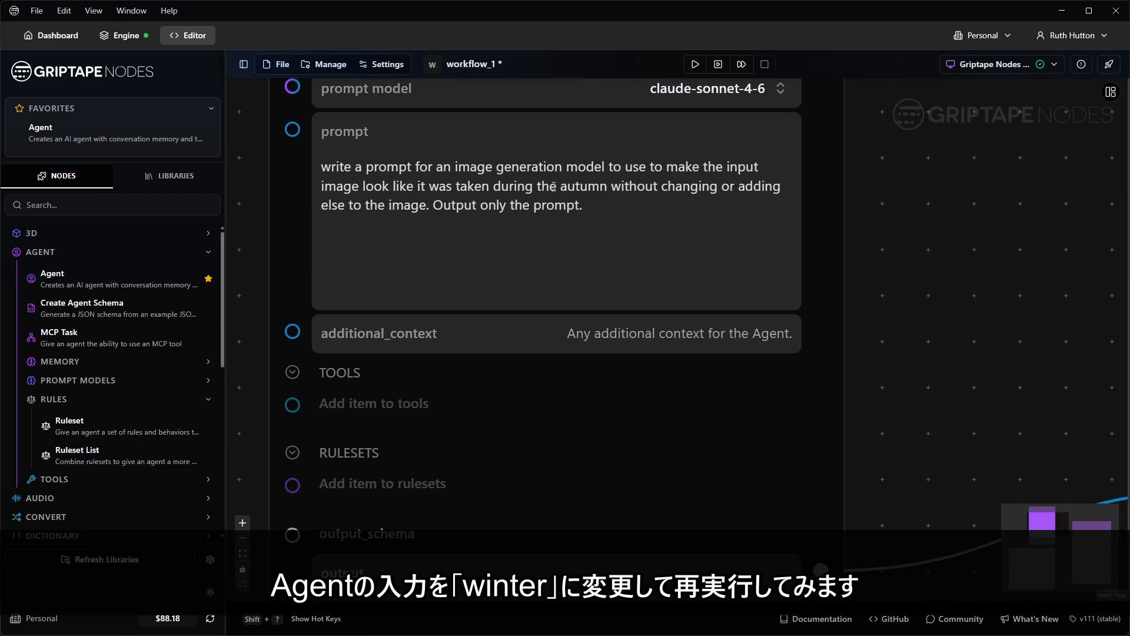
Step: Replace 'autumn' with 'winter' in the Cinematographer prompt and rerun the Nano Banana node
left_click_drag(560, 187, 606, 190)
type("winter")
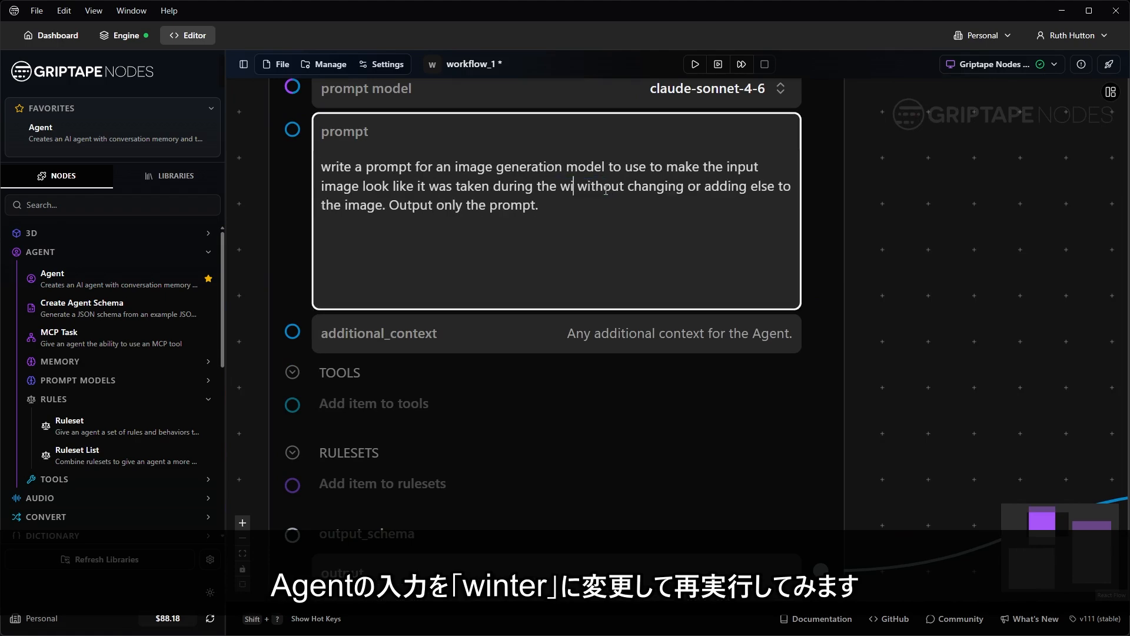
left_click(954, 280)
scroll(954, 281, "down", 5)
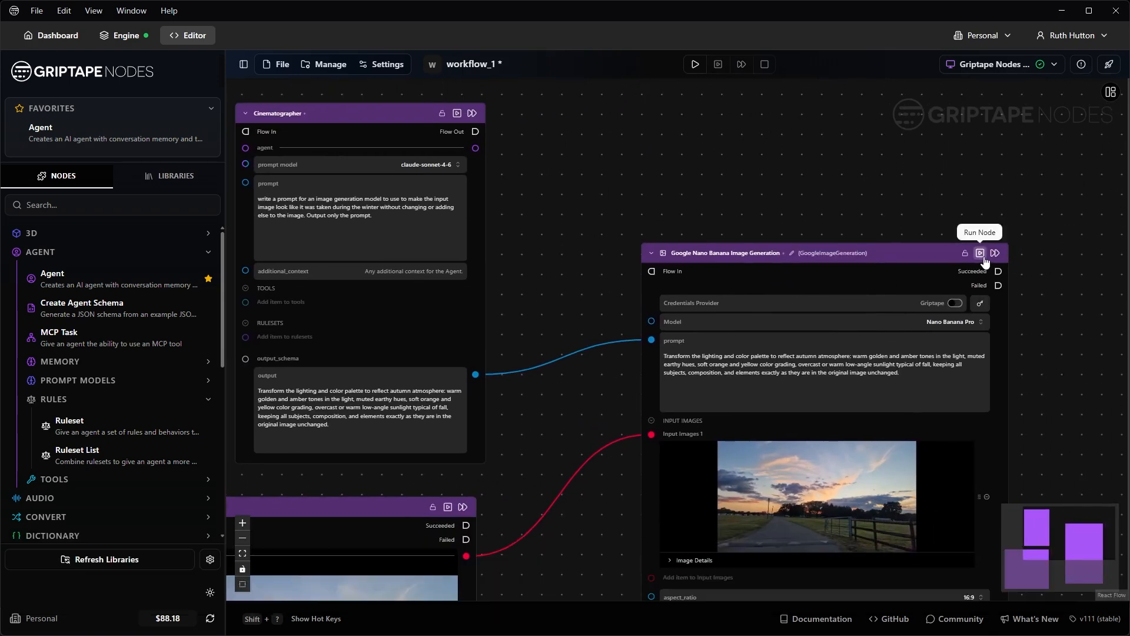
left_click(980, 252)
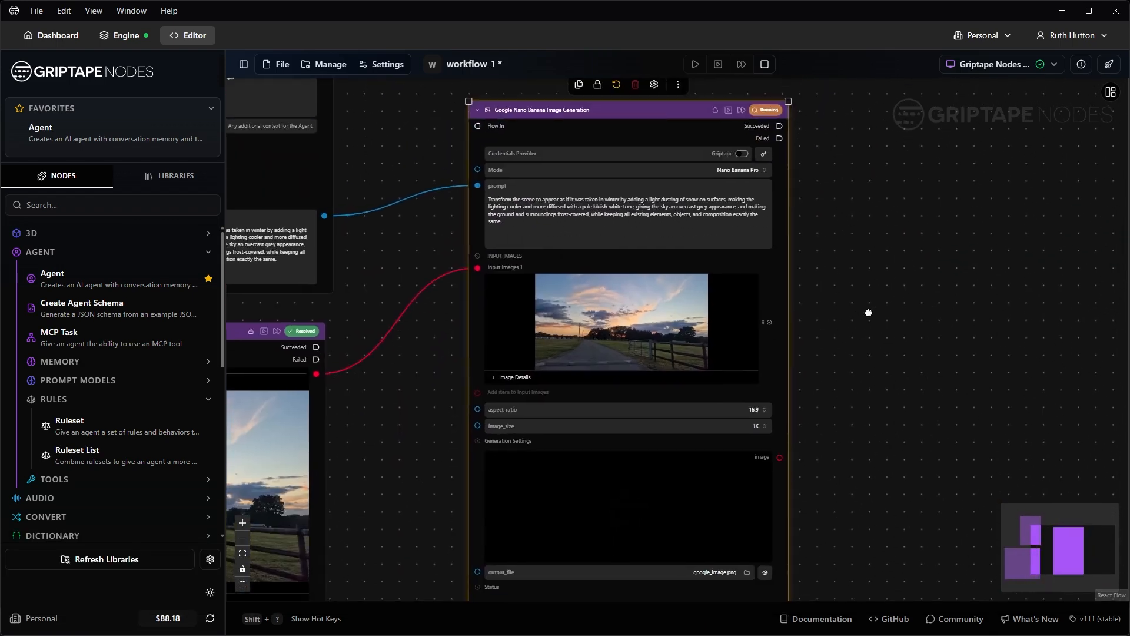
left_click_drag(869, 312, 875, 300)
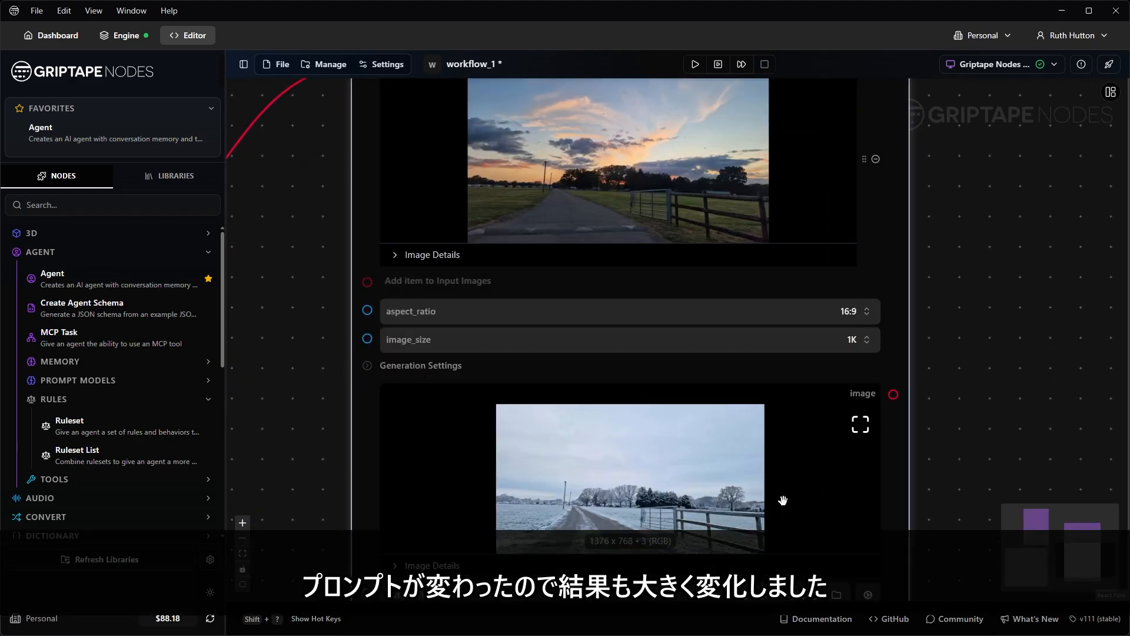
Step: View the snowy result at full size, then close the preview
left_click(858, 418)
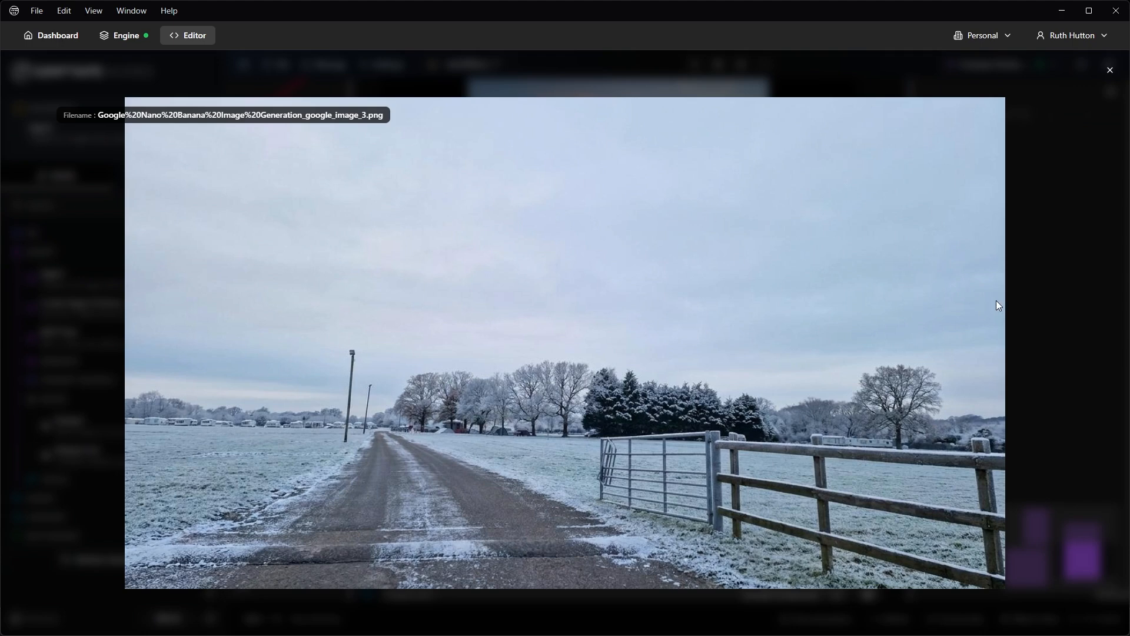
left_click(1111, 71)
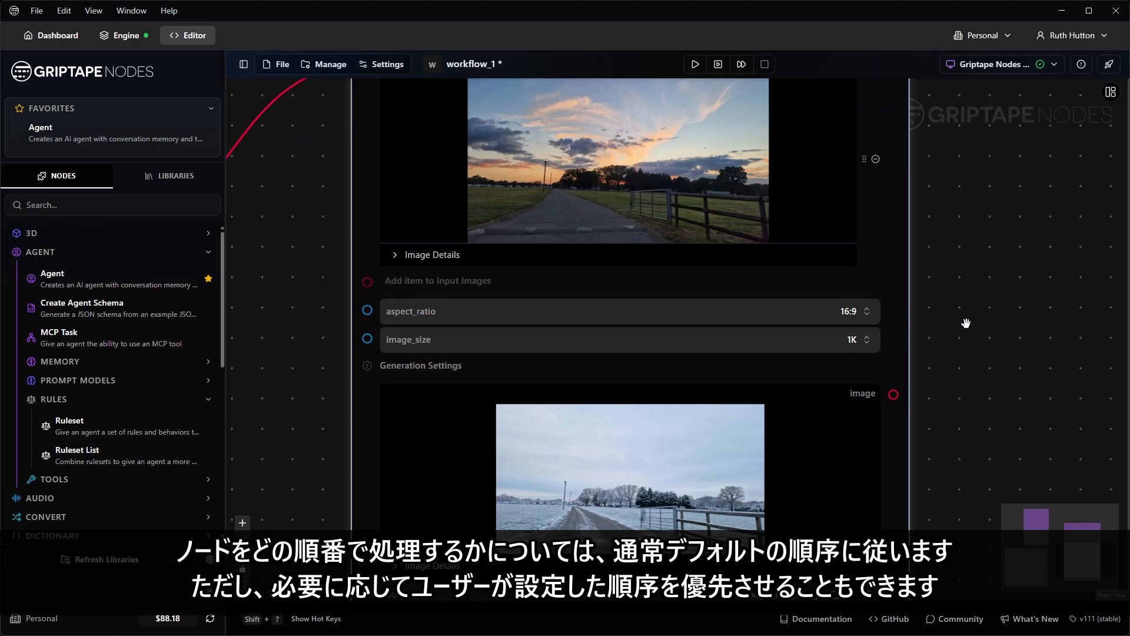
scroll(966, 323, "down", 5)
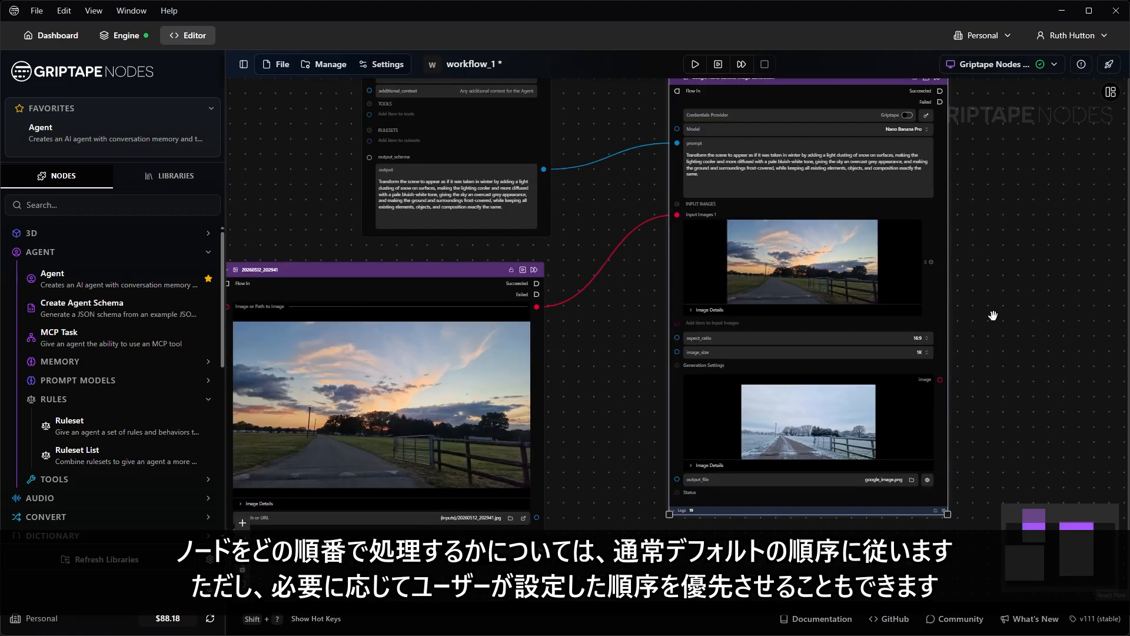
scroll(993, 317, "down", 1)
left_click_drag(1010, 329, 989, 330)
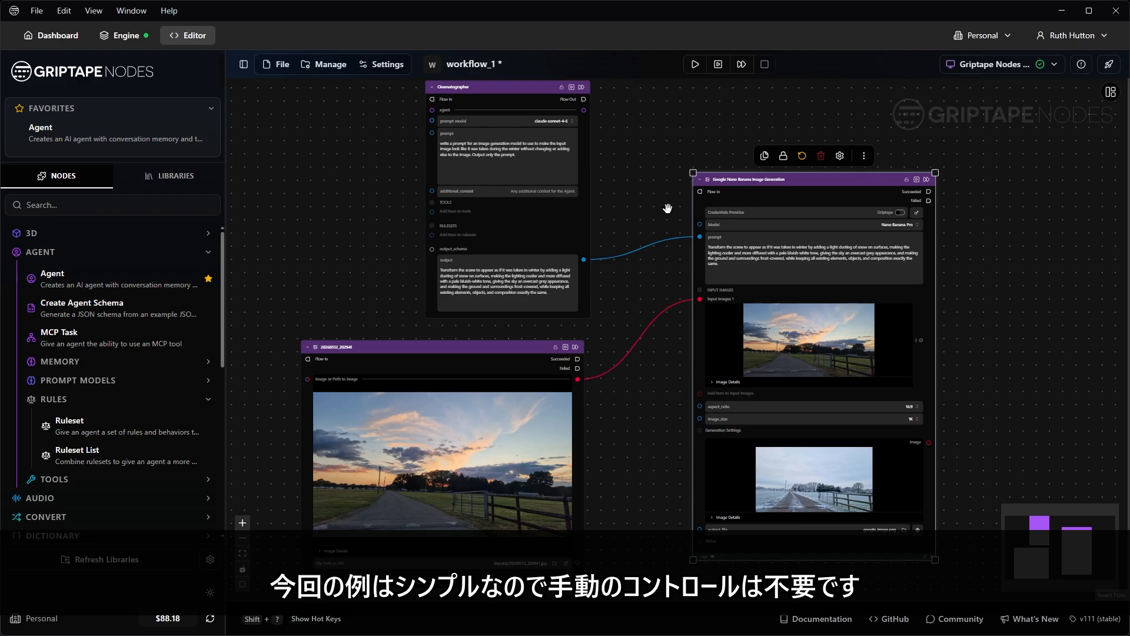
Step: Move the sunset photo node down and to the left
scroll(1020, 260, "down", 5)
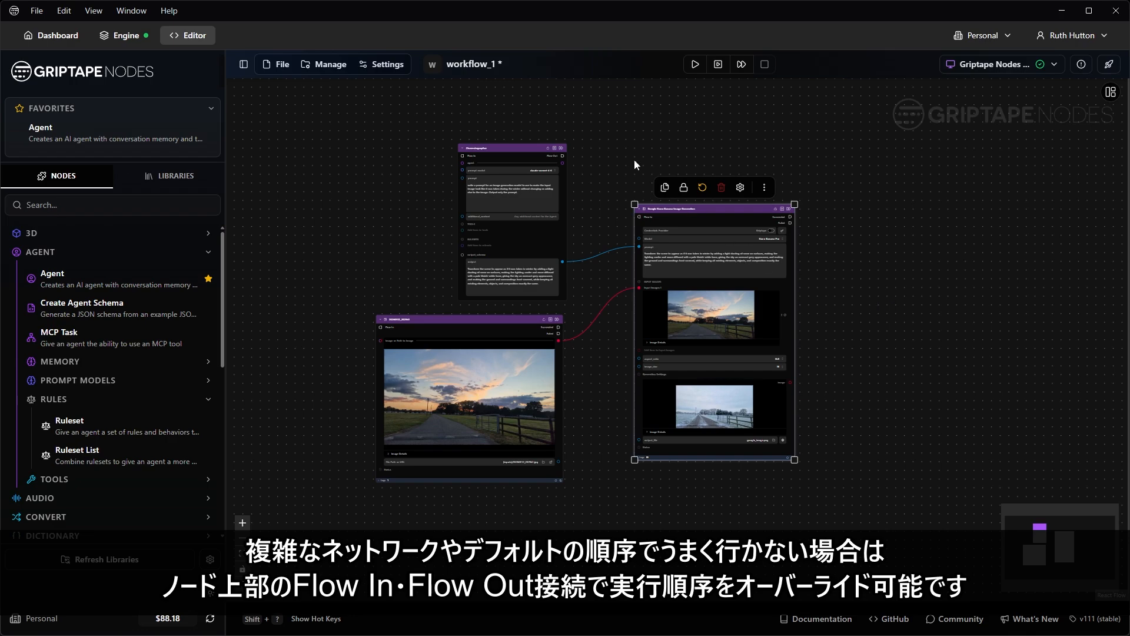
scroll(475, 158, "up", 10)
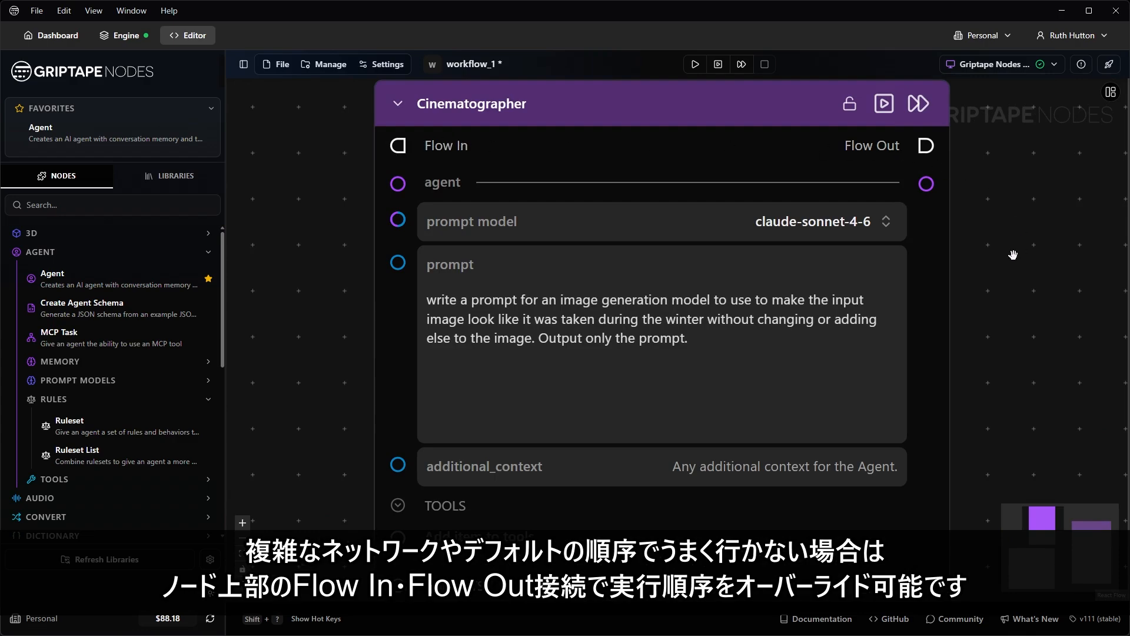
scroll(1013, 254, "down", 10)
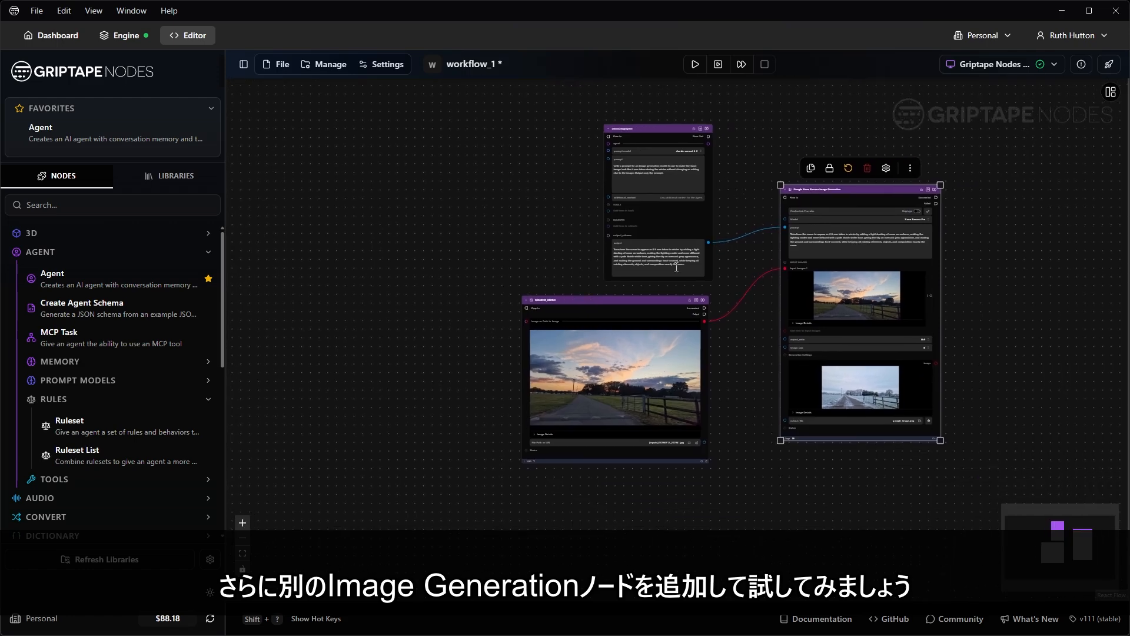
left_click_drag(668, 318, 416, 337)
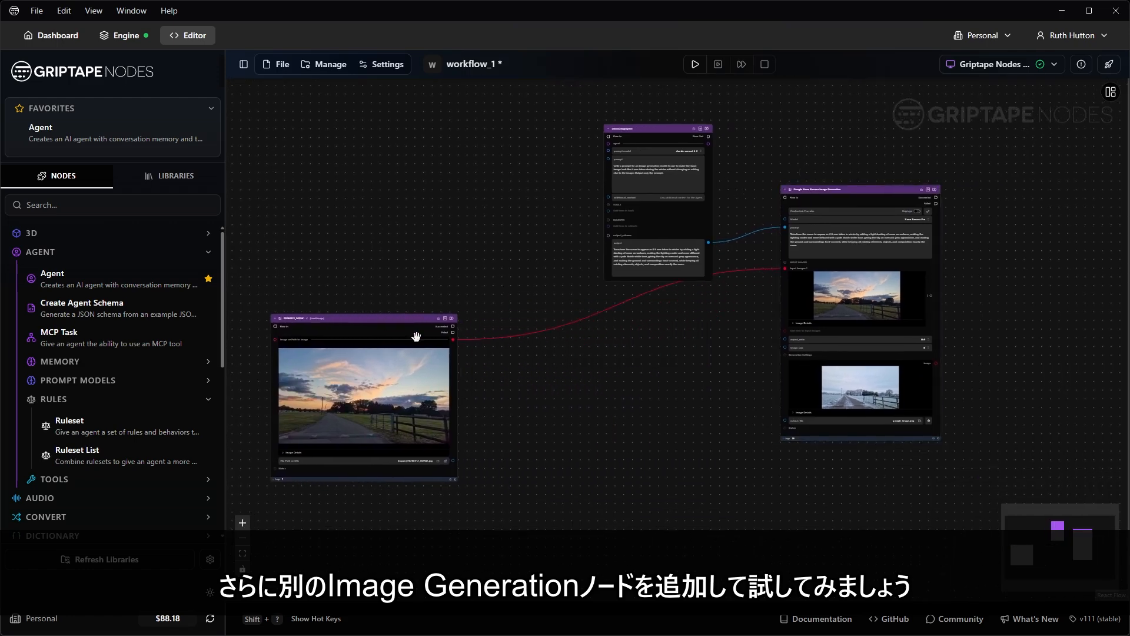
Step: Add a Google Nano Banana Image Generation node via 'image gen' search, between photo and generator
double_click(575, 405)
type("image")
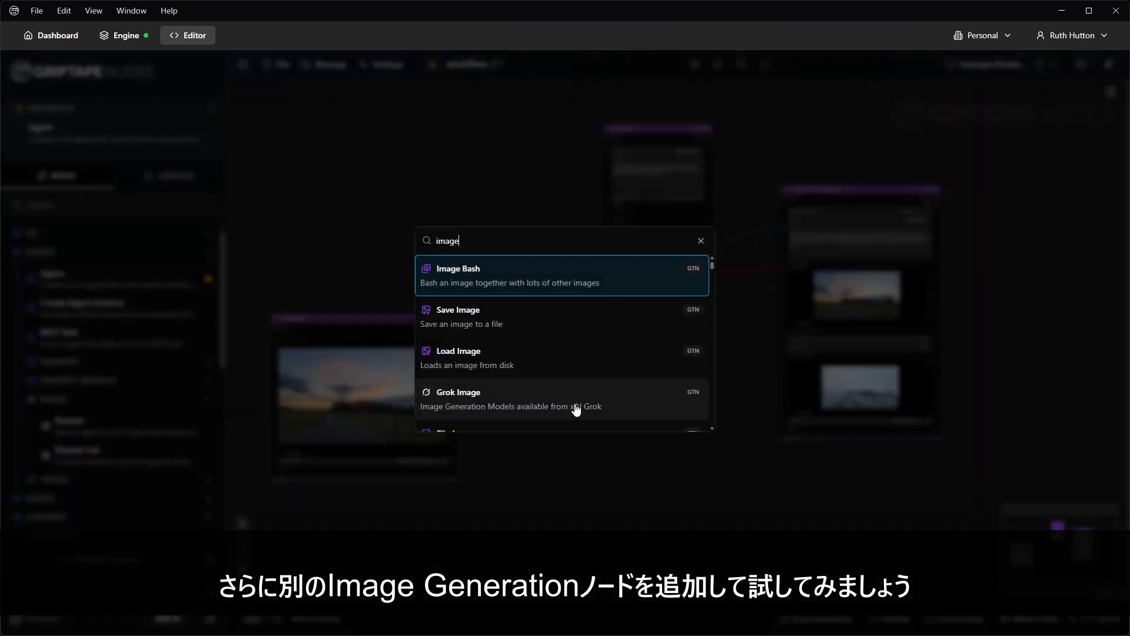
type(" gen")
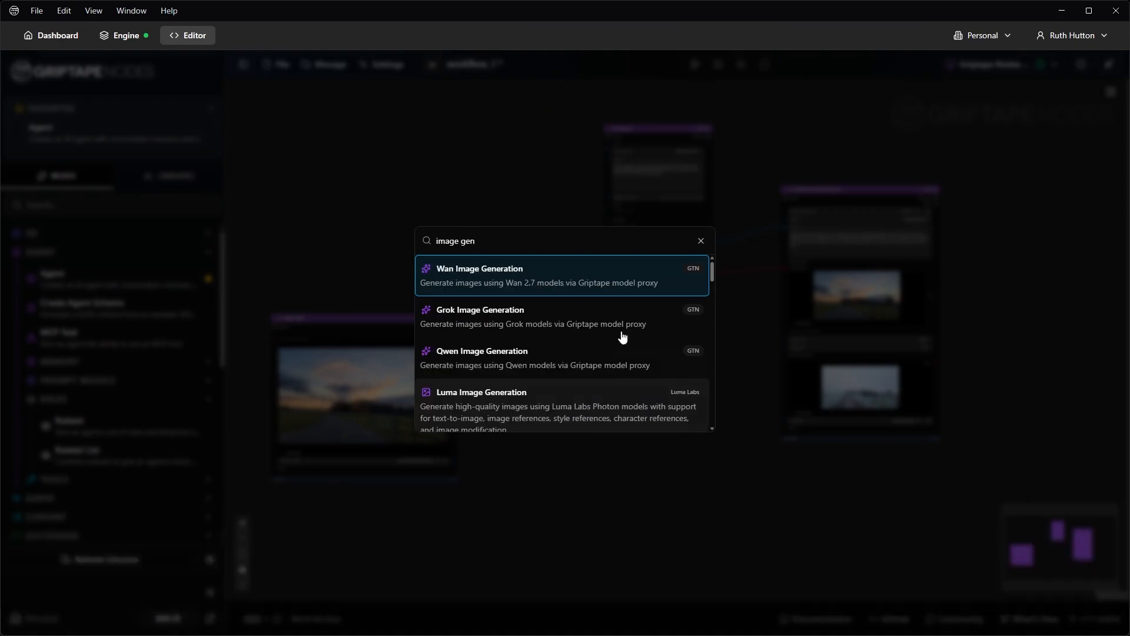
scroll(545, 321, "down", 5)
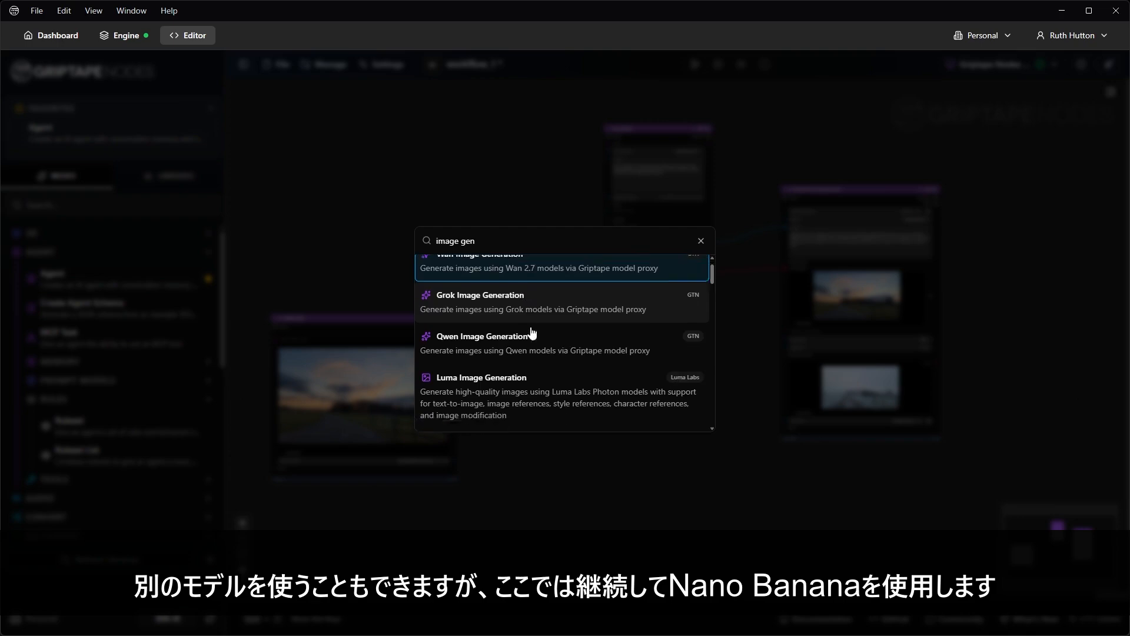
left_click(545, 318)
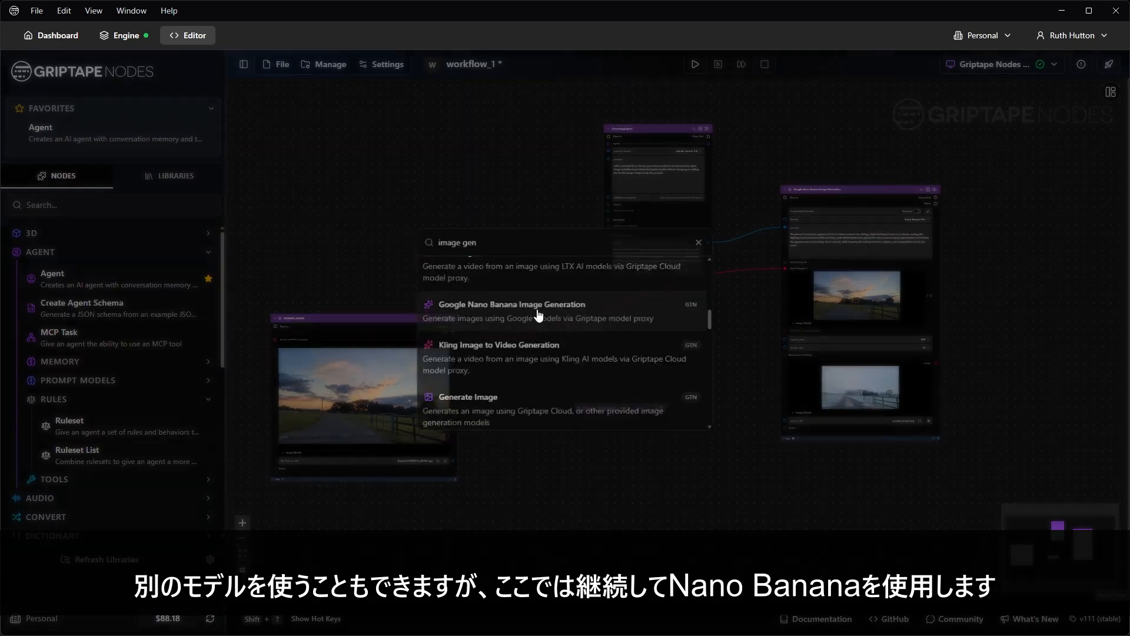
left_click_drag(624, 407, 611, 310)
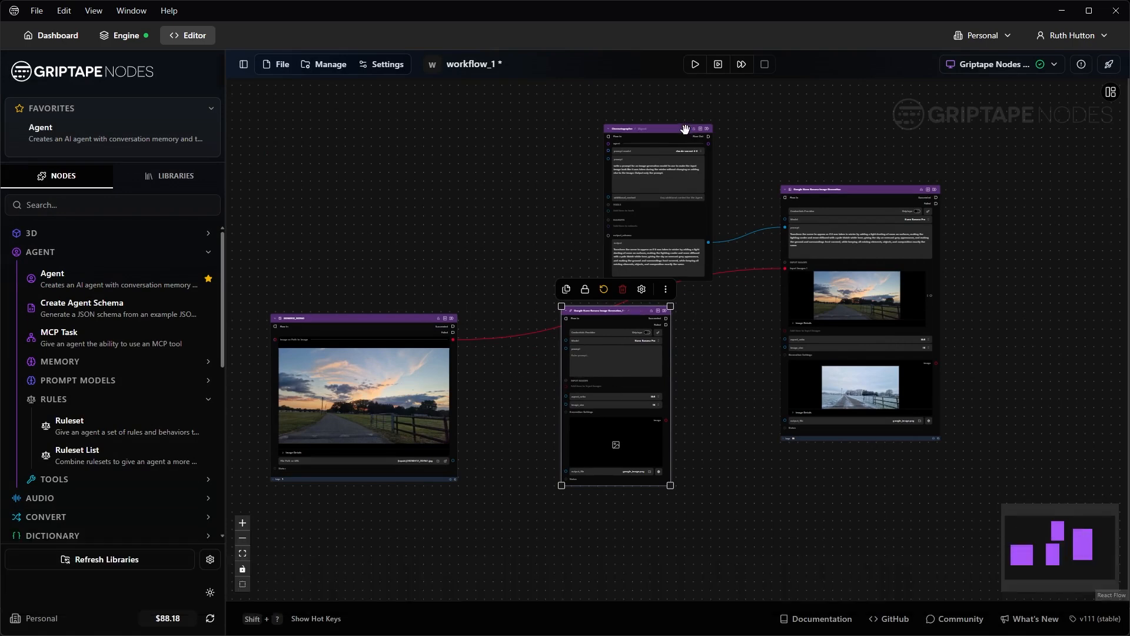
left_click_drag(680, 129, 624, 123)
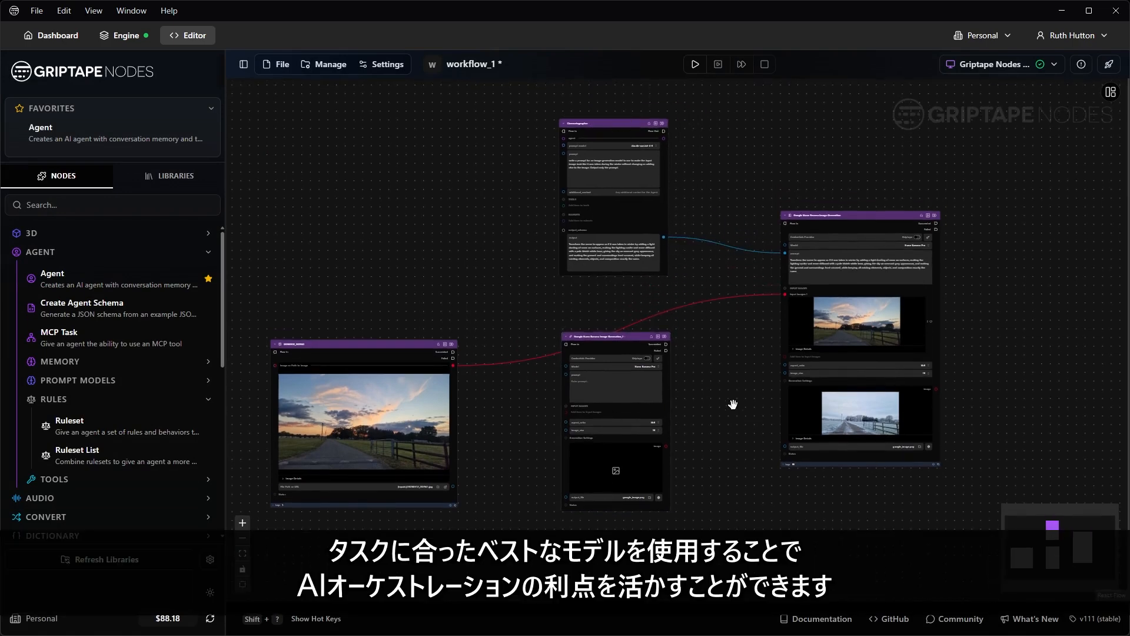
left_click_drag(732, 405, 784, 369)
scroll(719, 374, "up", 2)
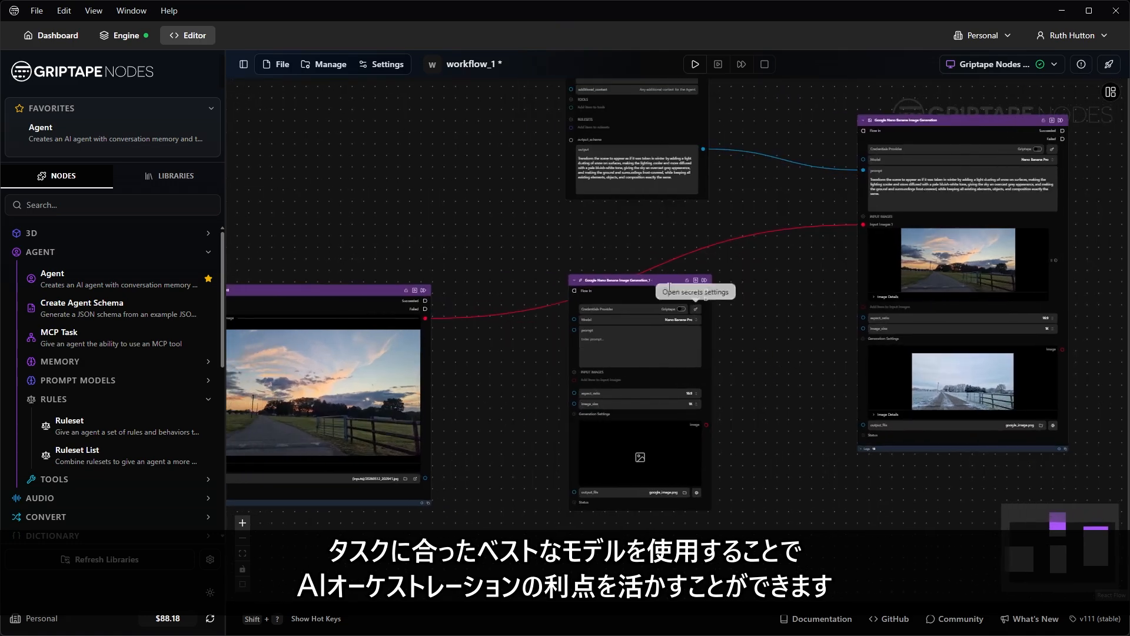
scroll(626, 286, "up", 3)
left_click_drag(437, 408, 558, 309)
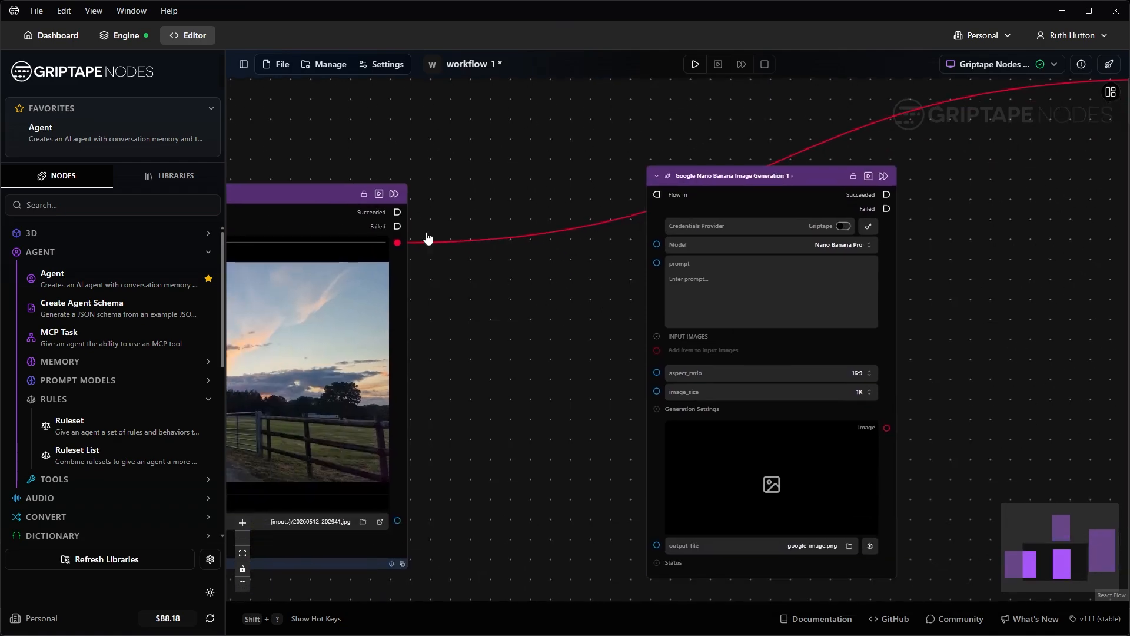
Step: Feed the photo into it, prompt 'remove the fence from the image foreground', and wire its output onward
left_click_drag(398, 243, 653, 351)
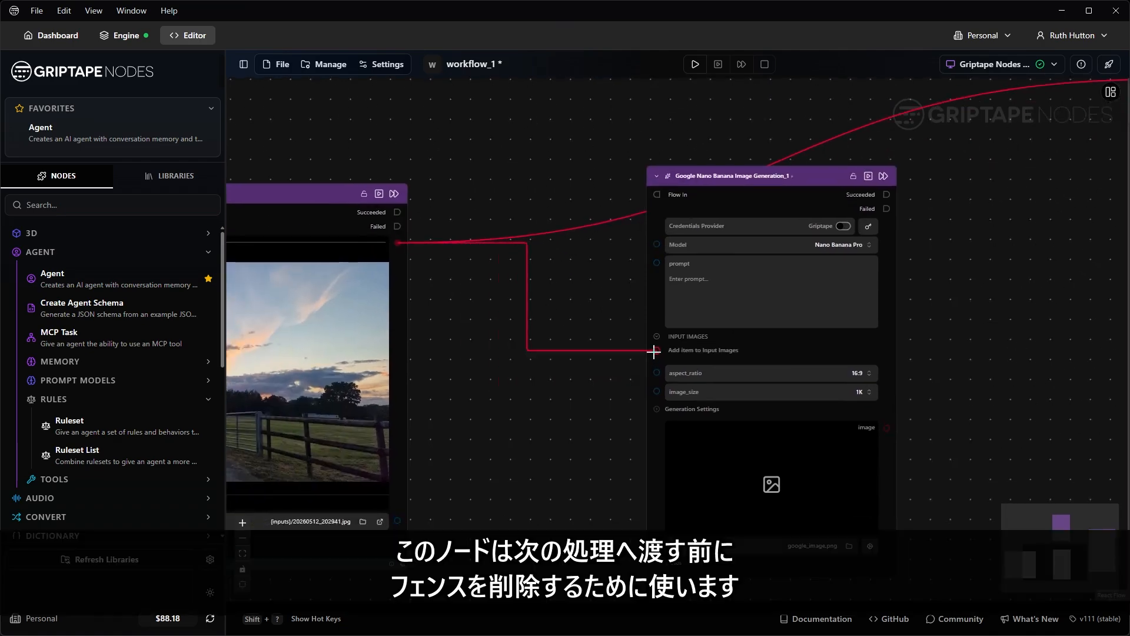
left_click(724, 281)
type("remove the fence from the image f")
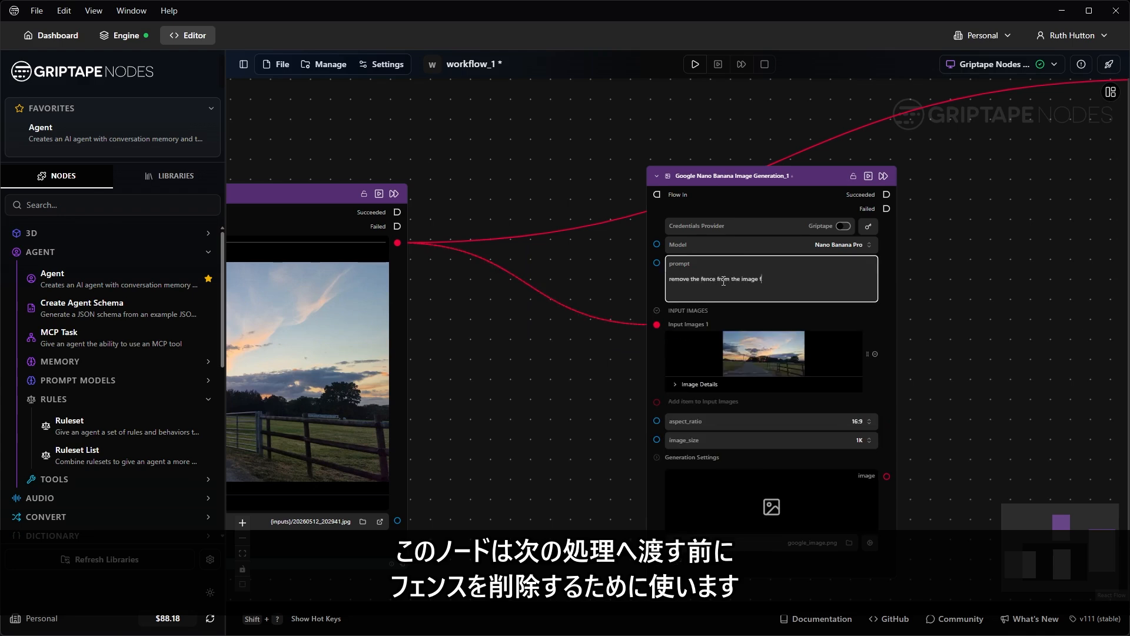
type("oreground")
left_click(948, 277)
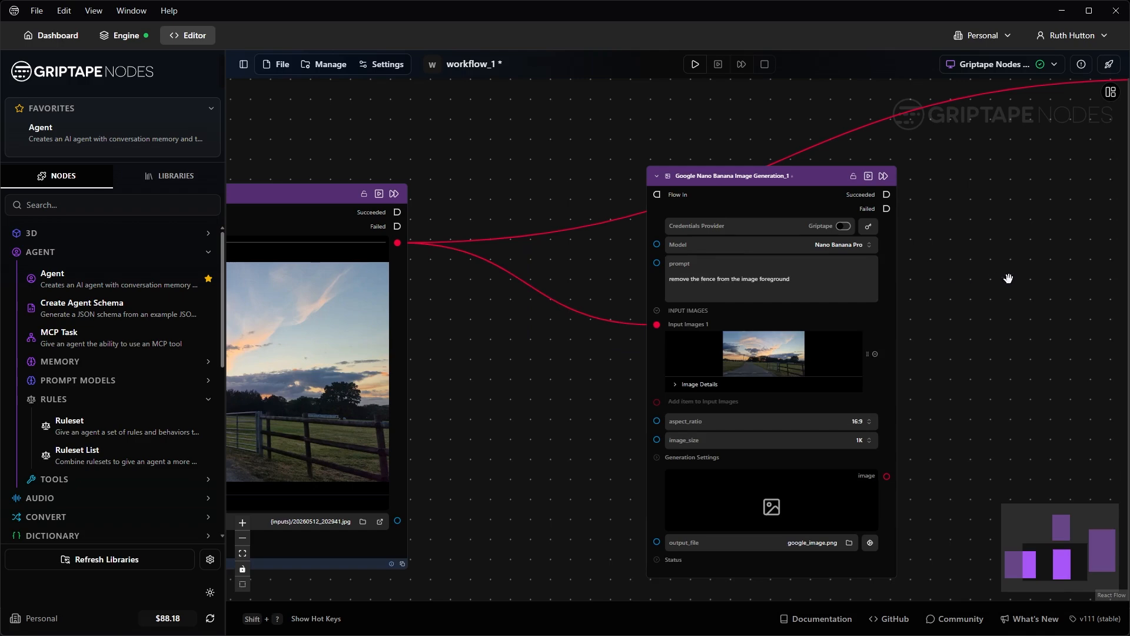
left_click_drag(1008, 278, 724, 309)
left_click_drag(605, 507, 875, 110)
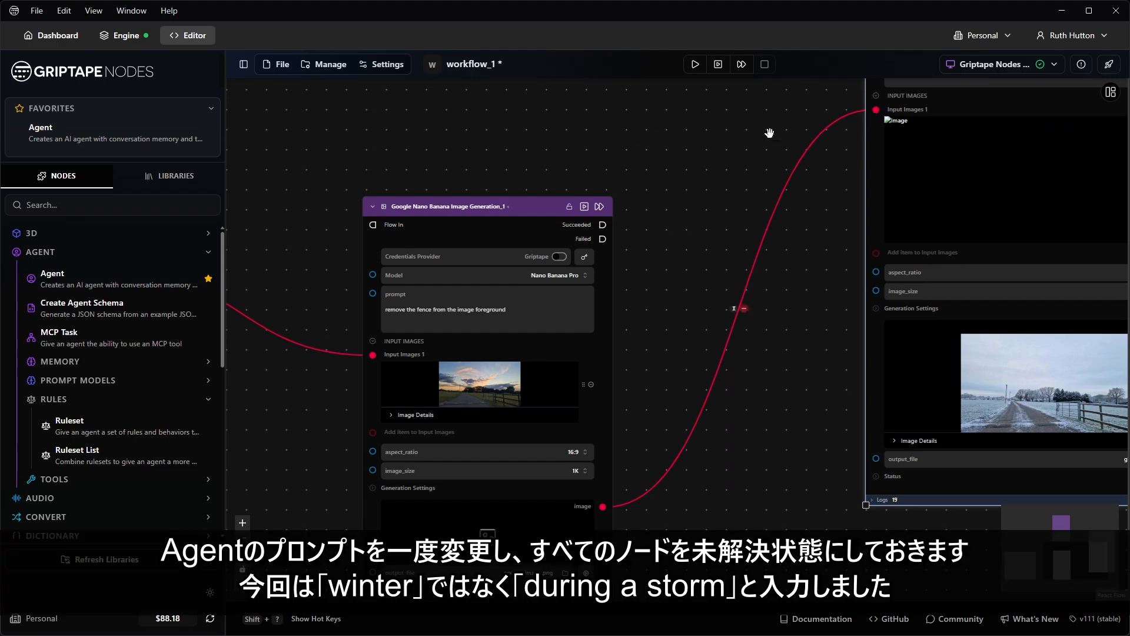
Step: Change 'the winter' to 'a storm' in the Cinematographer prompt, run the final node, then stop it
left_click_drag(648, 121, 659, 365)
left_click_drag(644, 285, 667, 369)
scroll(540, 201, "up", 5)
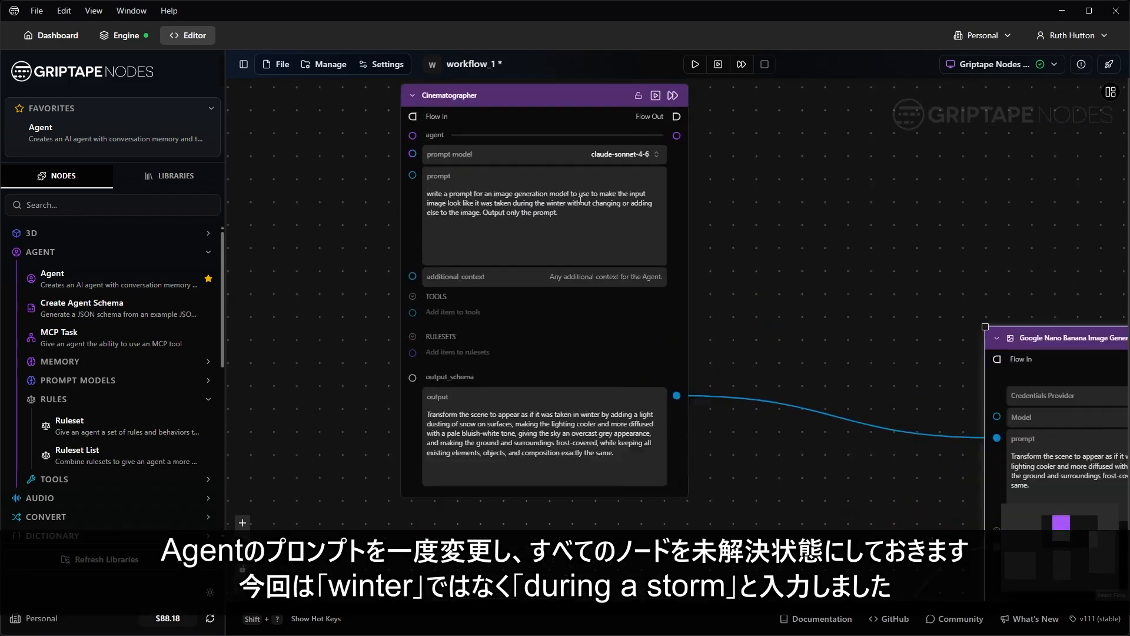
left_click_drag(507, 206, 572, 209)
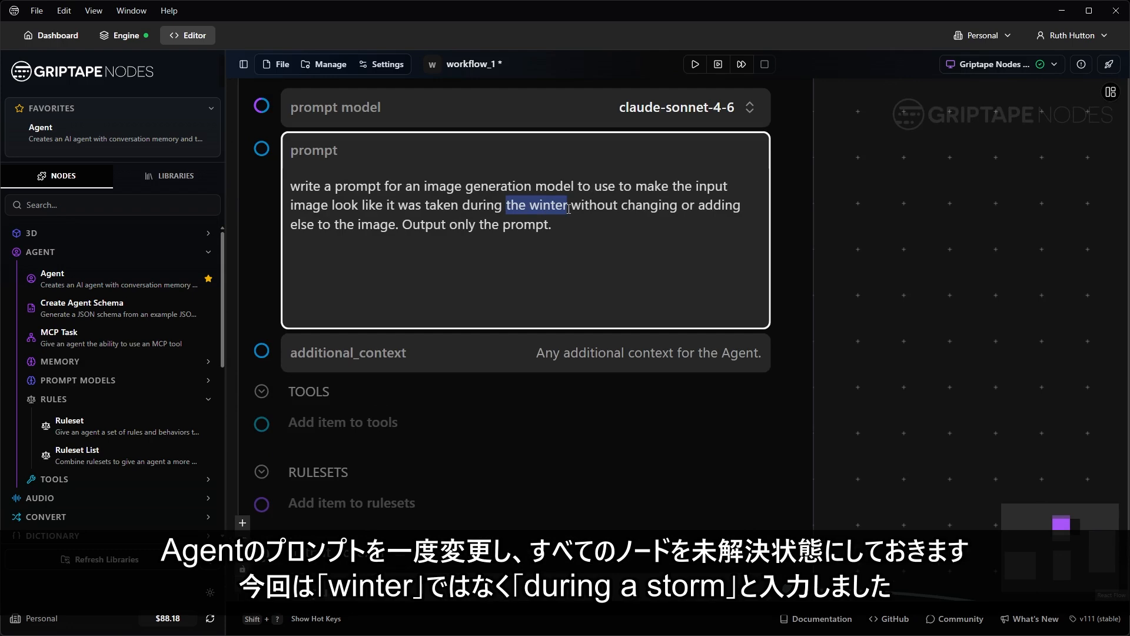
type("a storm")
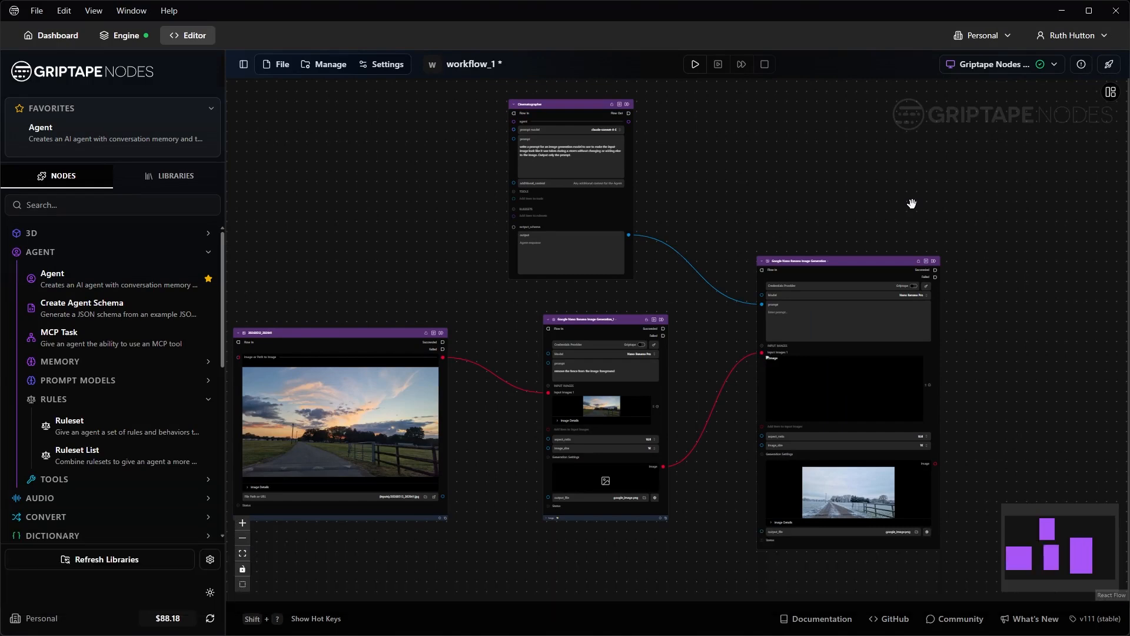
left_click(926, 260)
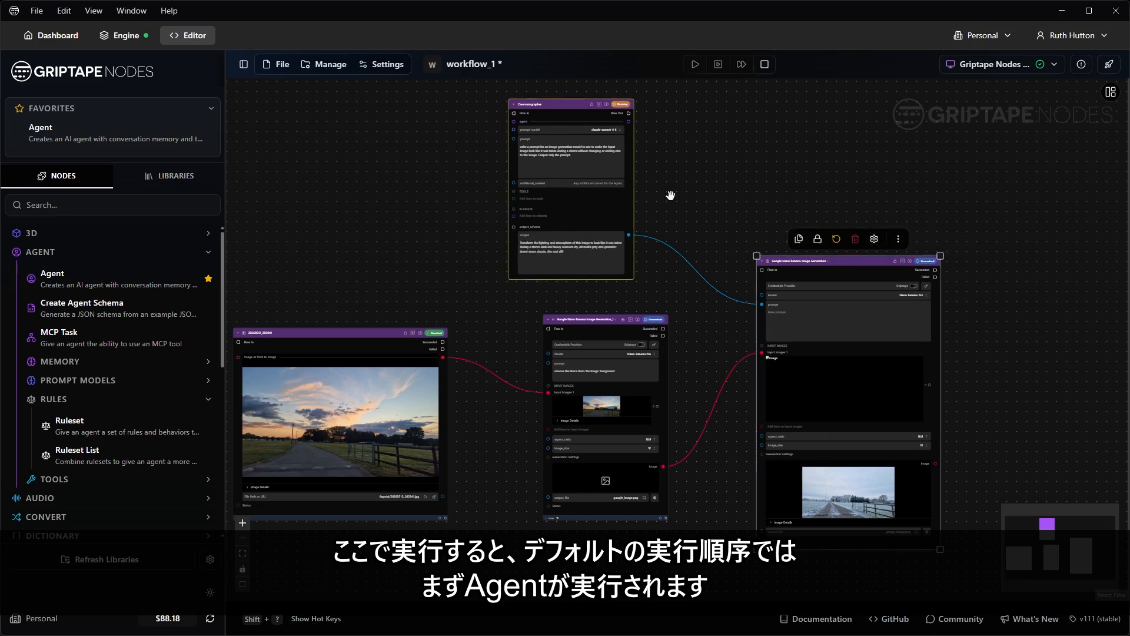
left_click(765, 64)
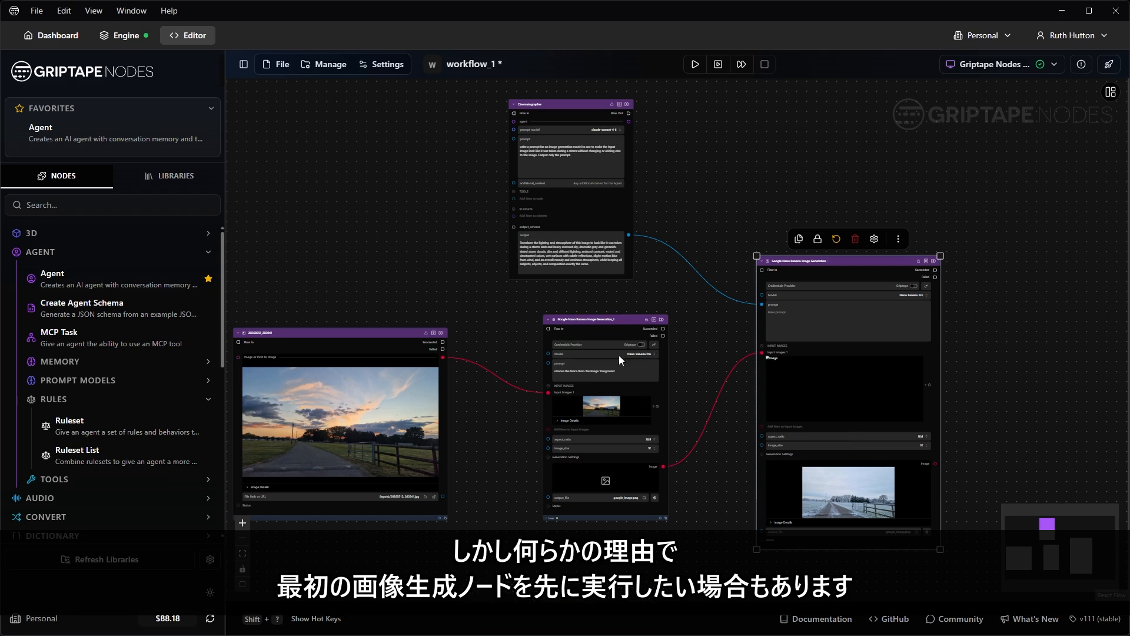
Step: Move the final image node and the Cinematographer node further right
left_click_drag(853, 257, 942, 246)
scroll(630, 96, "up", 5)
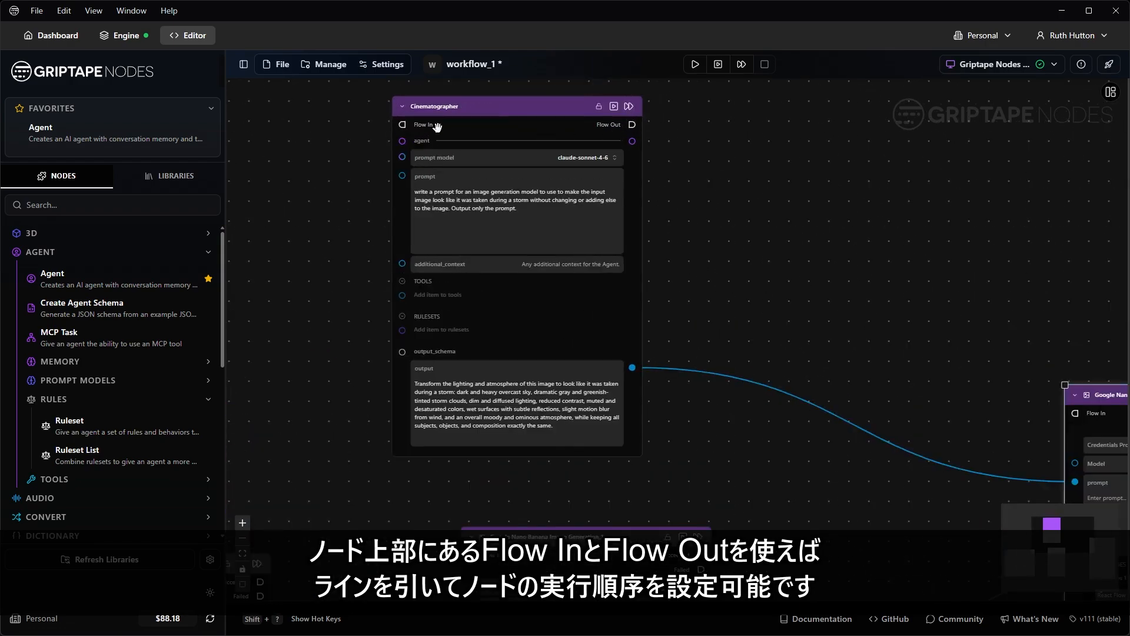
left_click_drag(786, 488, 630, 479)
left_click_drag(356, 98, 690, 126)
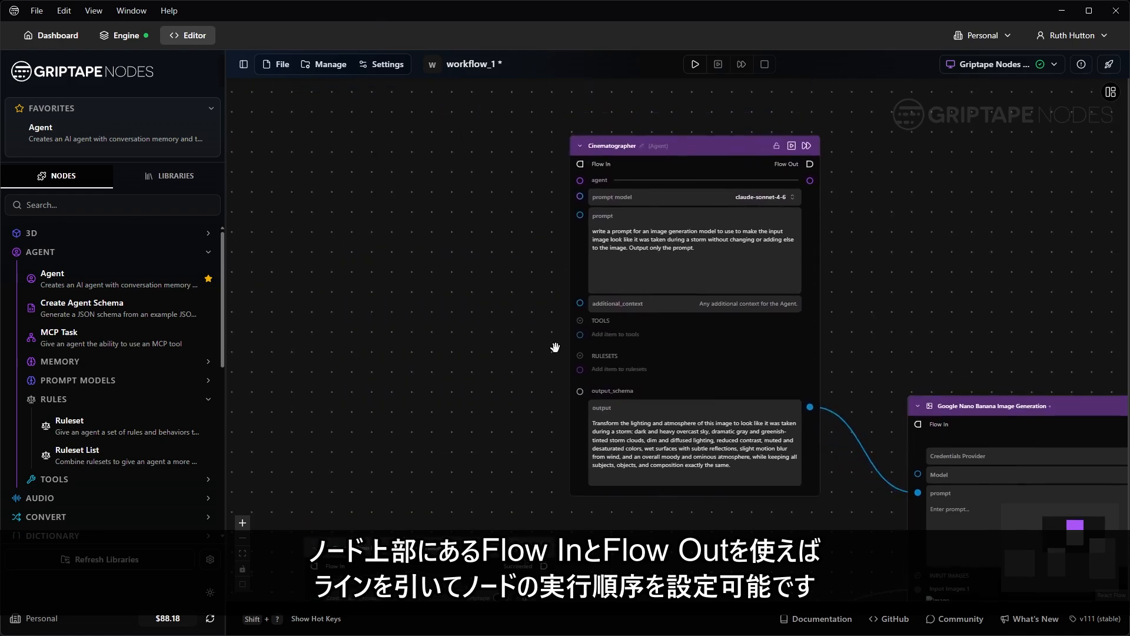
scroll(457, 182, "down", 3)
Step: Connect the fence-removal node's Succeeded port to the Cinematographer's Flow In
left_click_drag(453, 360, 370, 310)
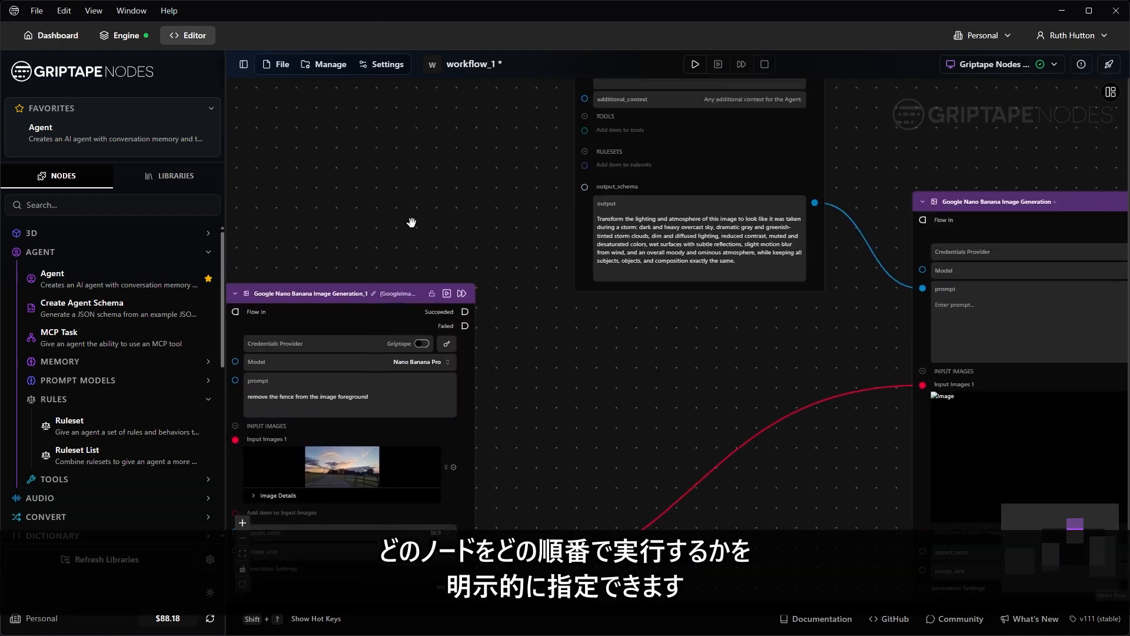
scroll(370, 310, "up", 2)
scroll(501, 344, "up", 2)
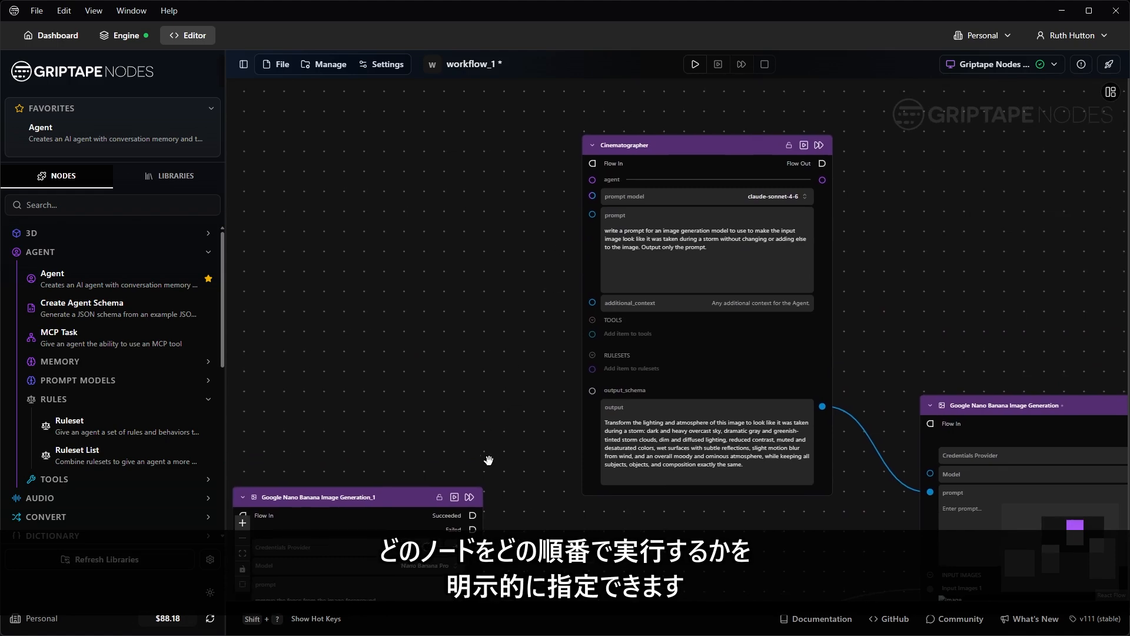
left_click_drag(471, 516, 594, 163)
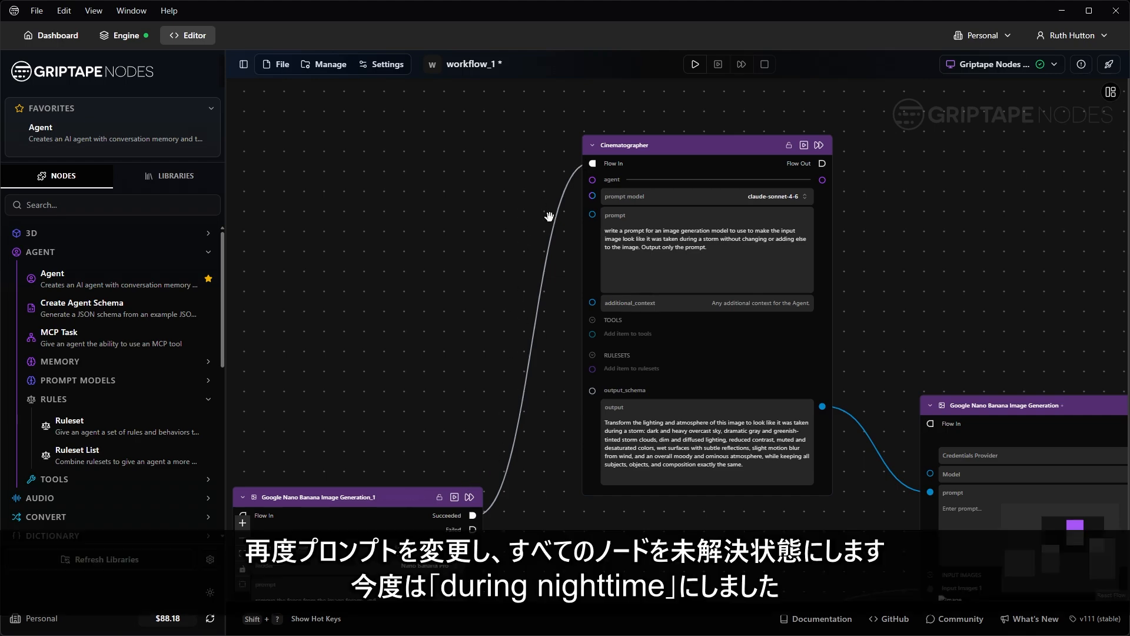
scroll(889, 259, "up", 3)
Step: Replace 'storm' with 'night-time' in the Cinematographer prompt
left_click_drag(564, 224, 591, 225)
type("night-time")
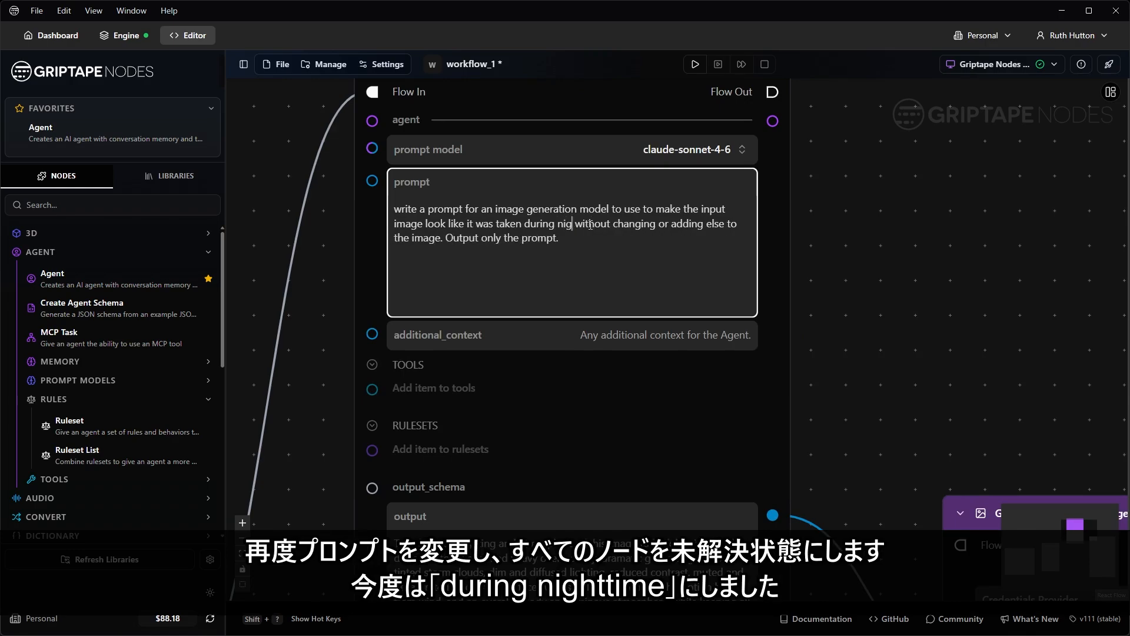
scroll(909, 230, "down", 6)
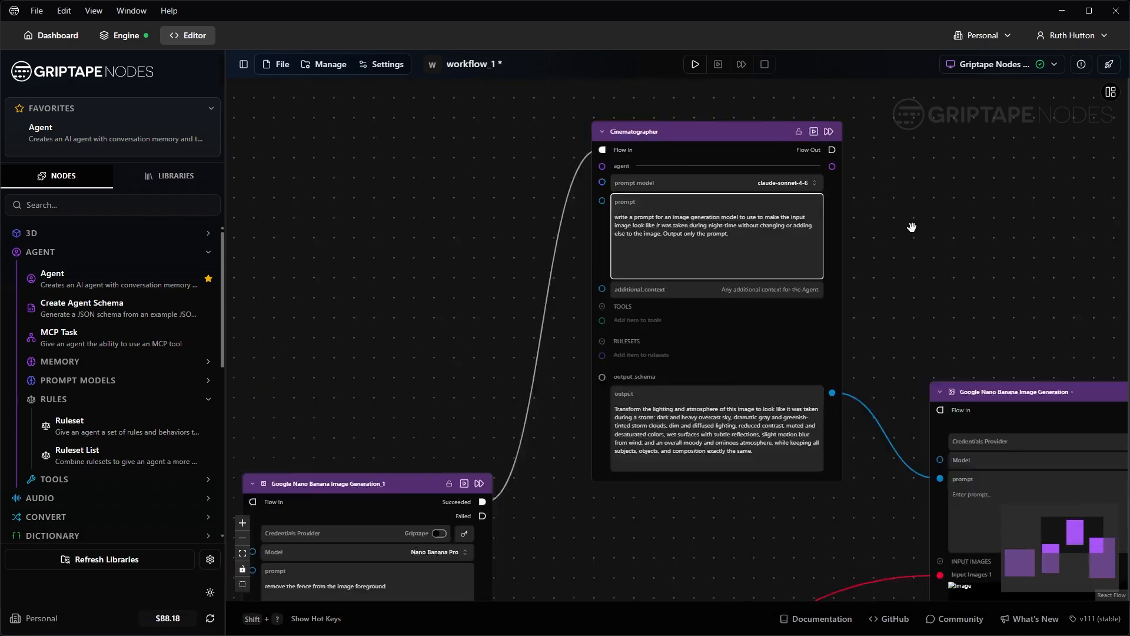
left_click_drag(989, 266, 877, 183)
scroll(877, 183, "down", 1)
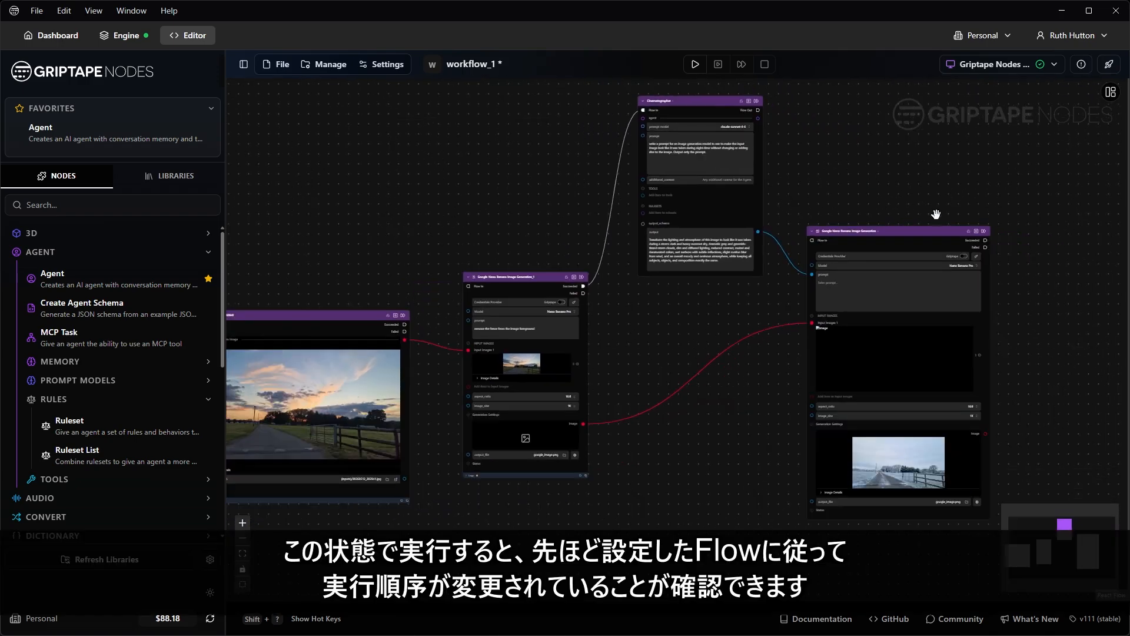
Step: Run the final Nano Banana node and check the fence-removed image at full size
left_click(978, 233)
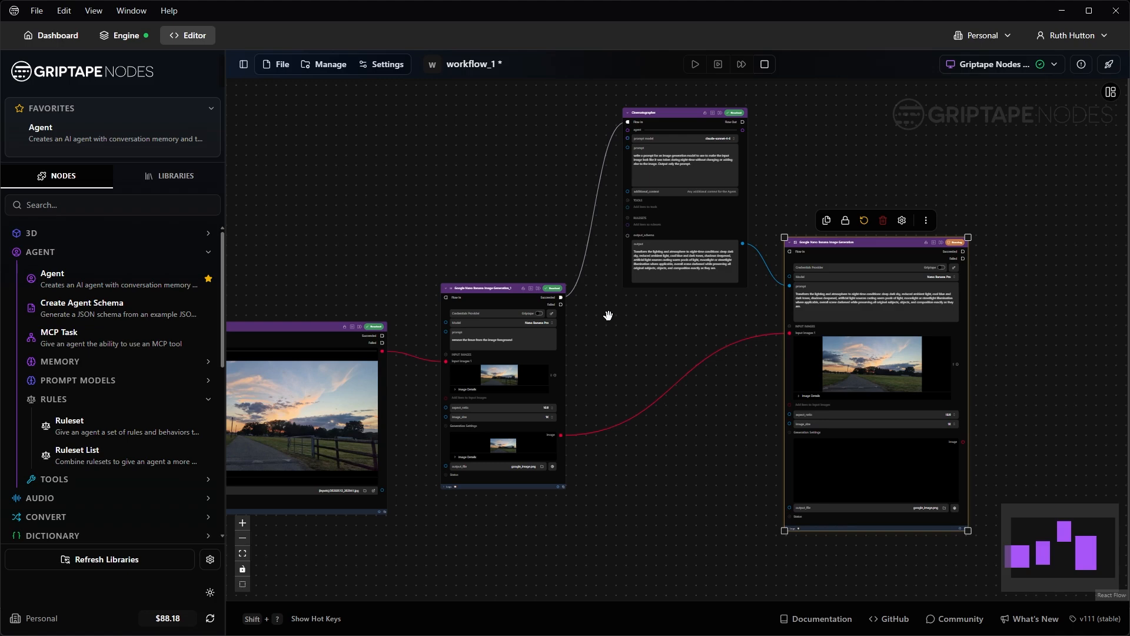
scroll(489, 449, "up", 8)
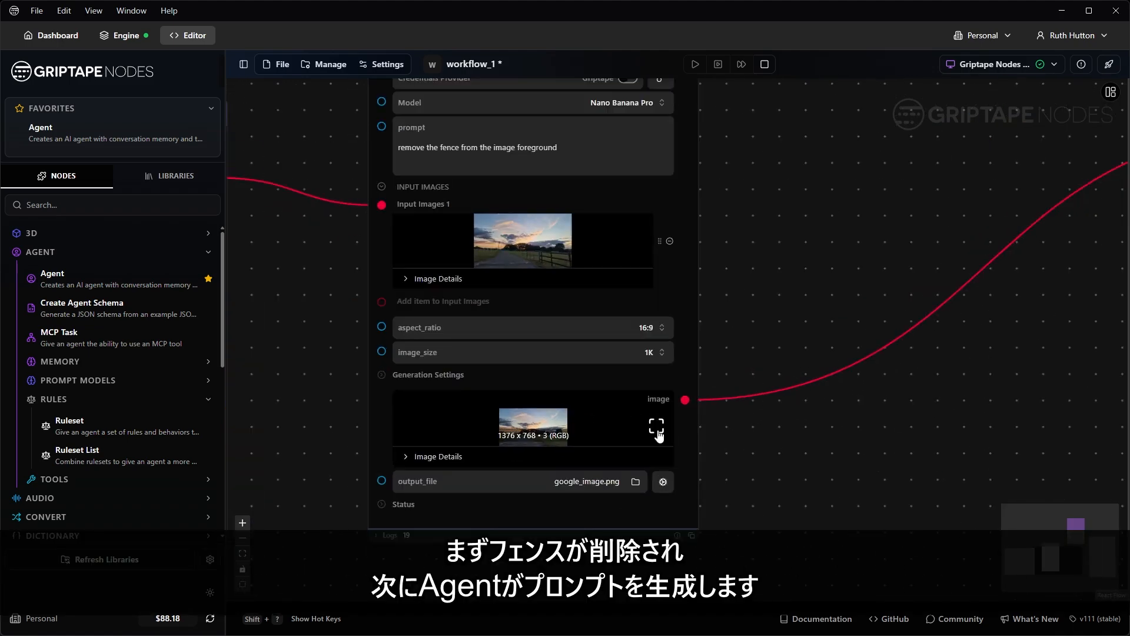
left_click(659, 433)
left_click(1110, 70)
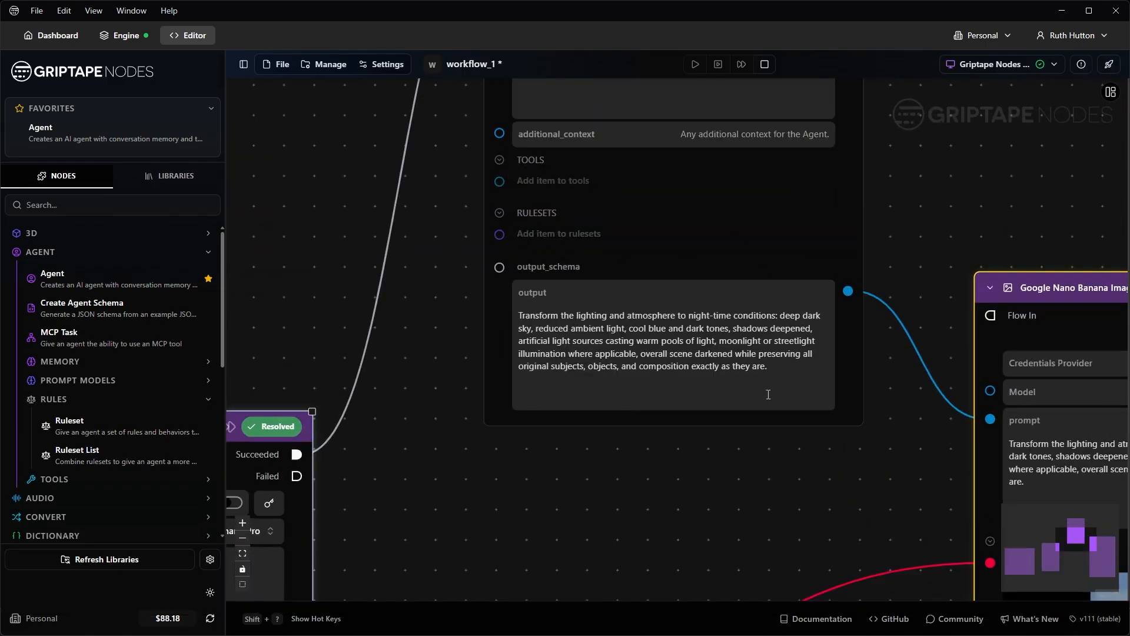
Step: Preview the night-scene result google_image_4.png at full size, then close it
scroll(768, 395, "down", 6)
left_click_drag(790, 427, 642, 235)
left_click(1009, 403)
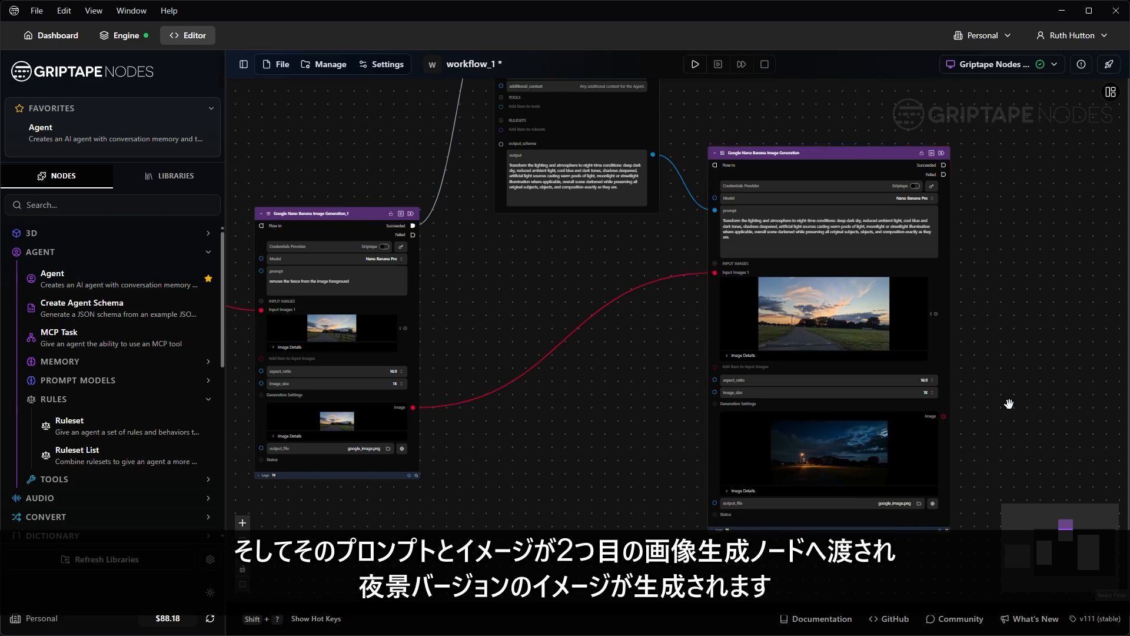
left_click(935, 432)
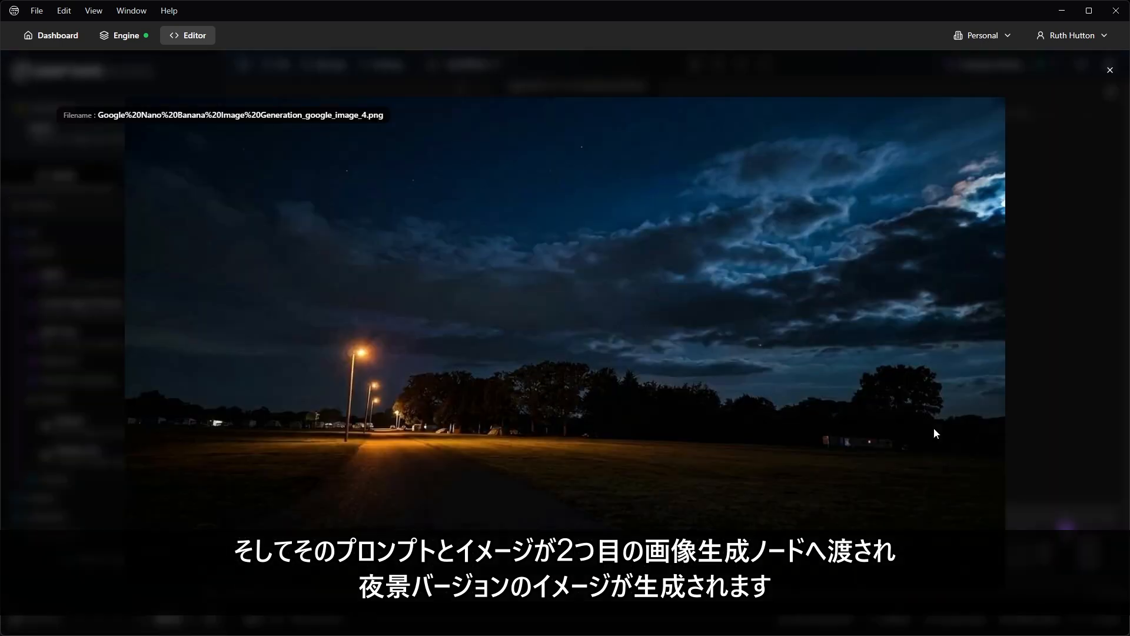
left_click(1109, 71)
scroll(1015, 369, "down", 3)
left_click_drag(1036, 283, 1026, 317)
Step: In Engine Settings, switch Workflow Execution Mode from sequential to parallel and close Settings
left_click(1026, 316)
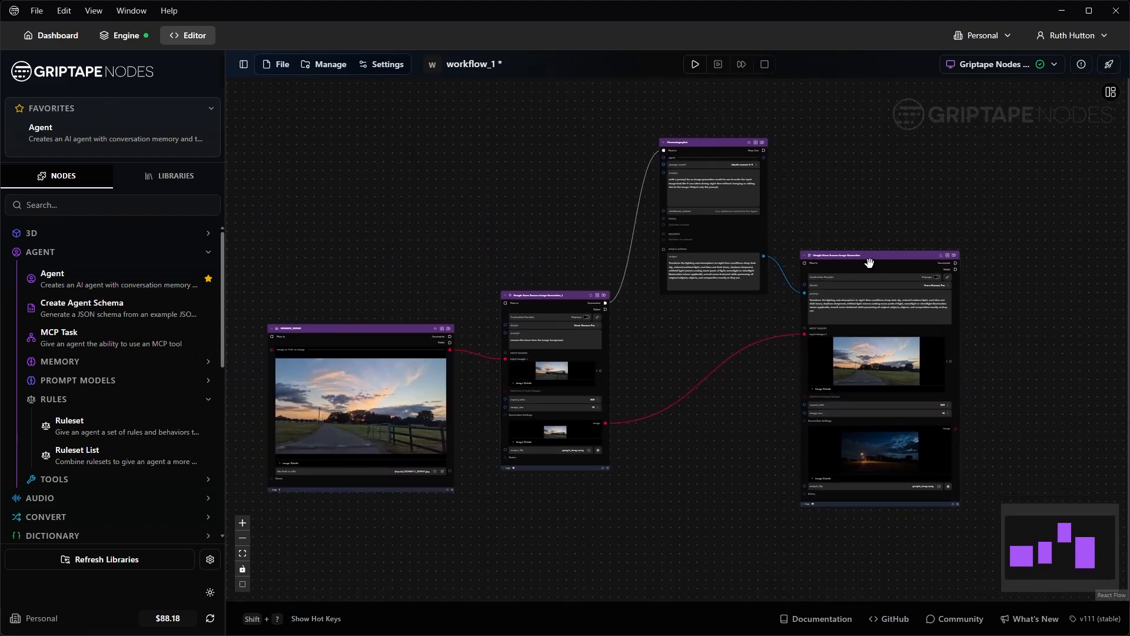
left_click(389, 71)
mouse_move(405, 89)
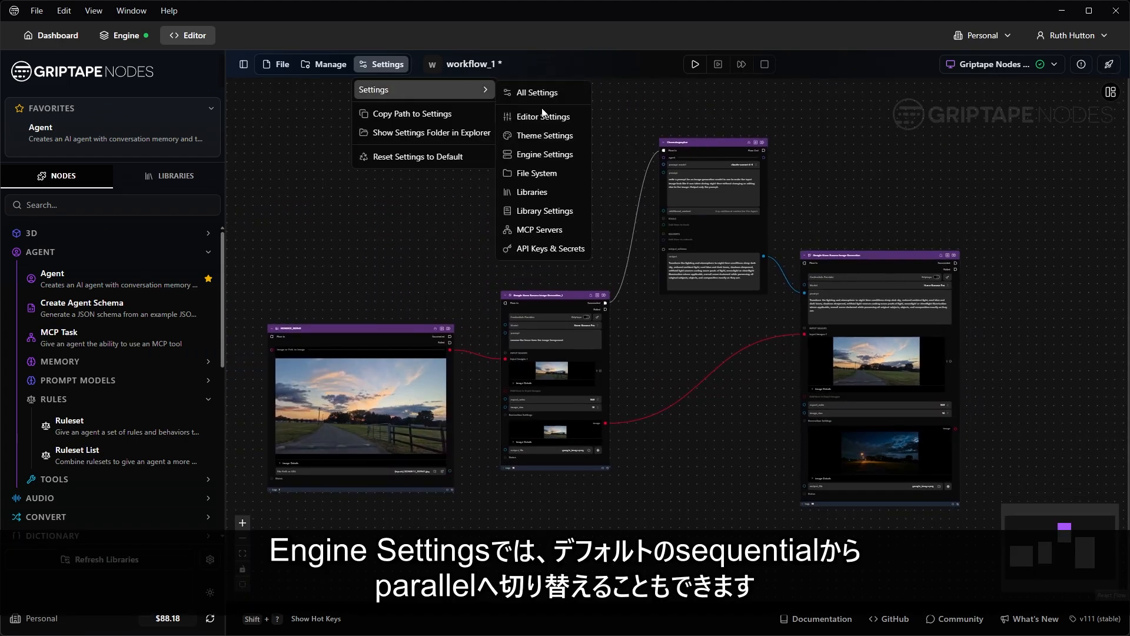
left_click(551, 156)
scroll(559, 351, "down", 15)
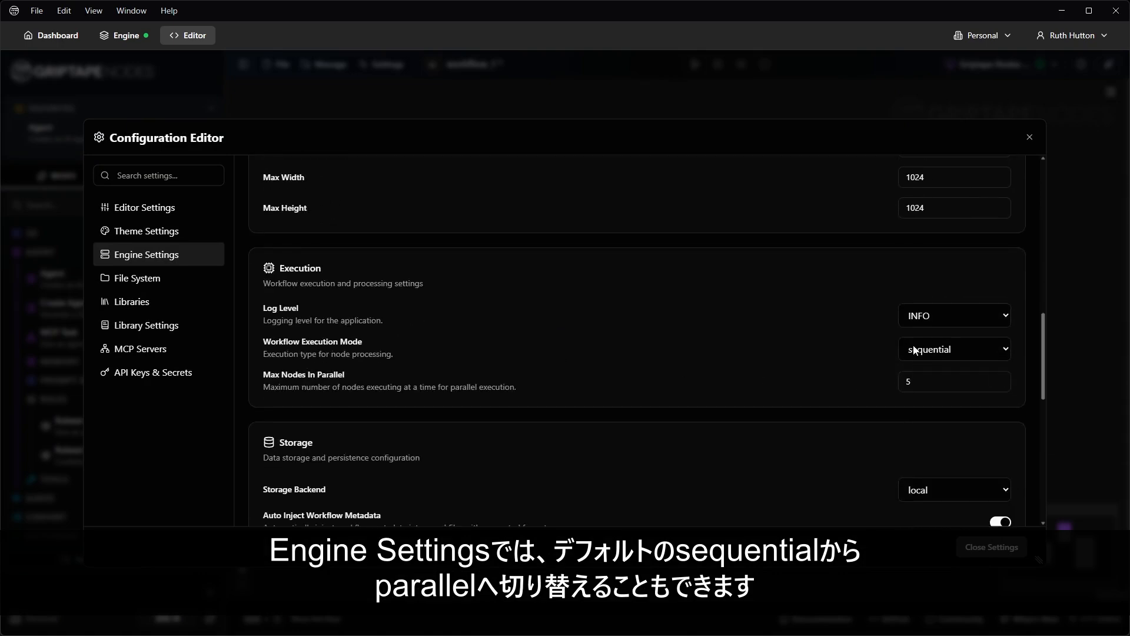
left_click(983, 352)
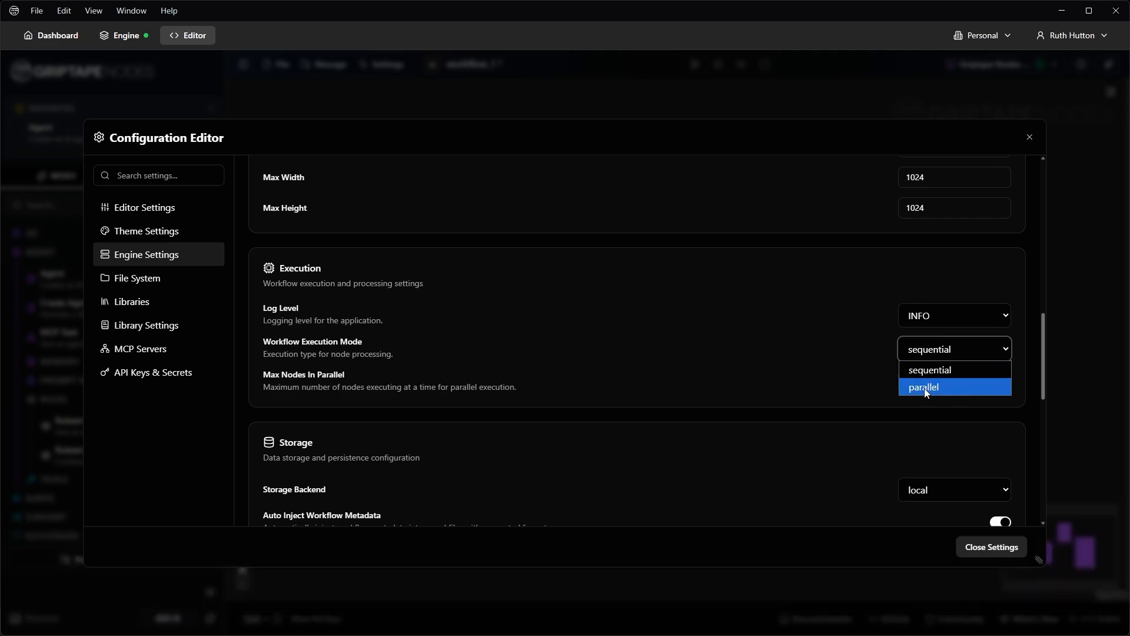
left_click(959, 387)
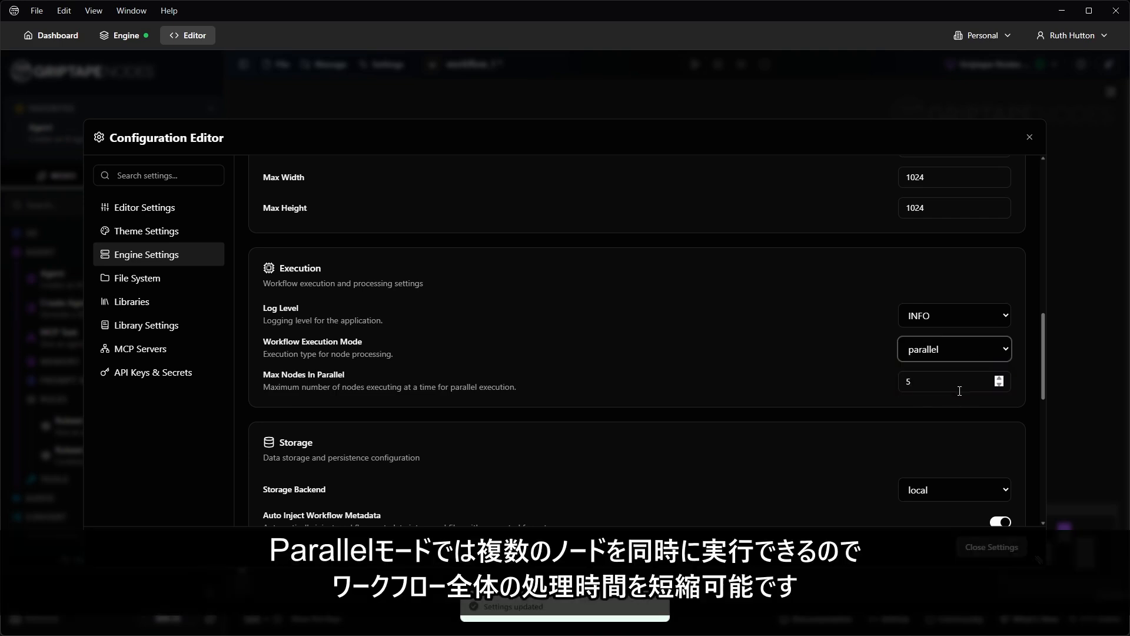
left_click(990, 555)
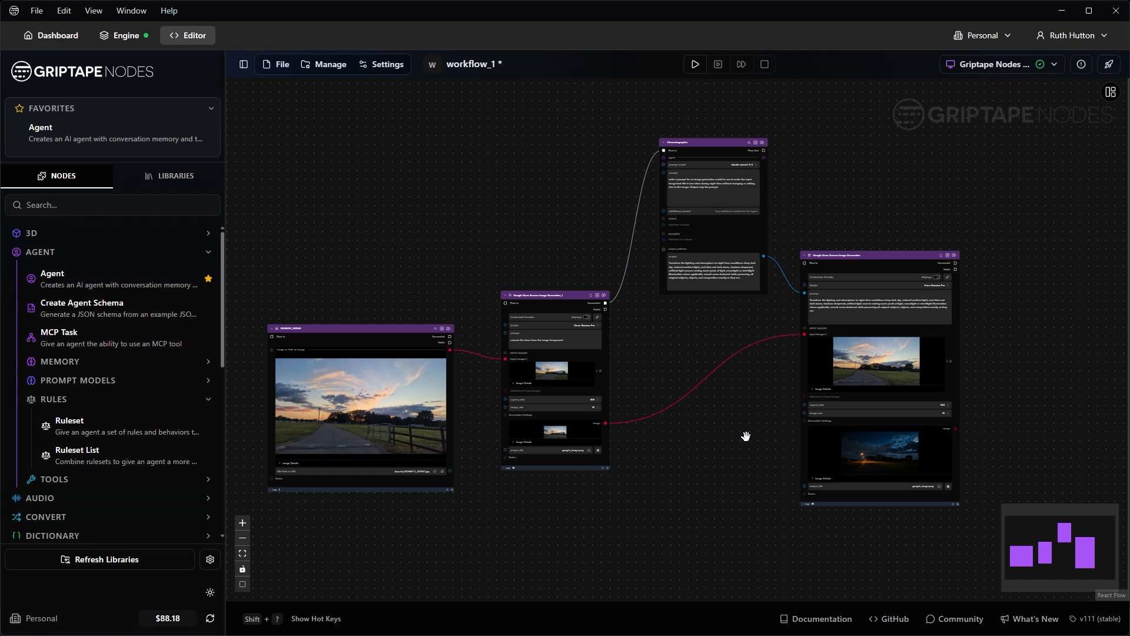
scroll(746, 436, "down", 1)
left_click_drag(745, 435, 733, 421)
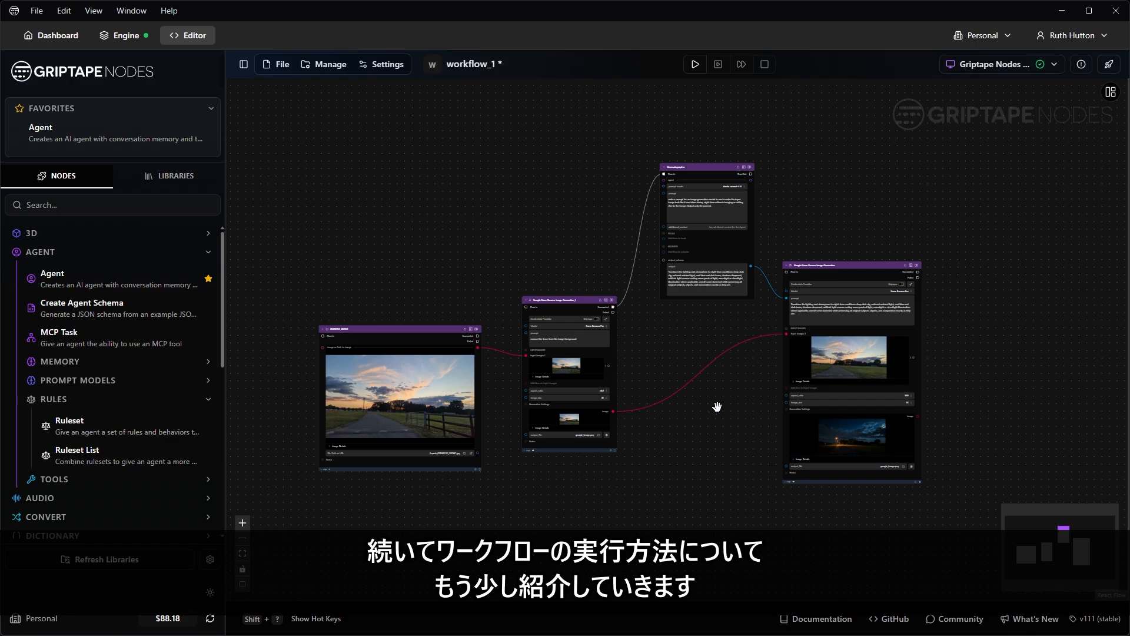
scroll(921, 259, "up", 10)
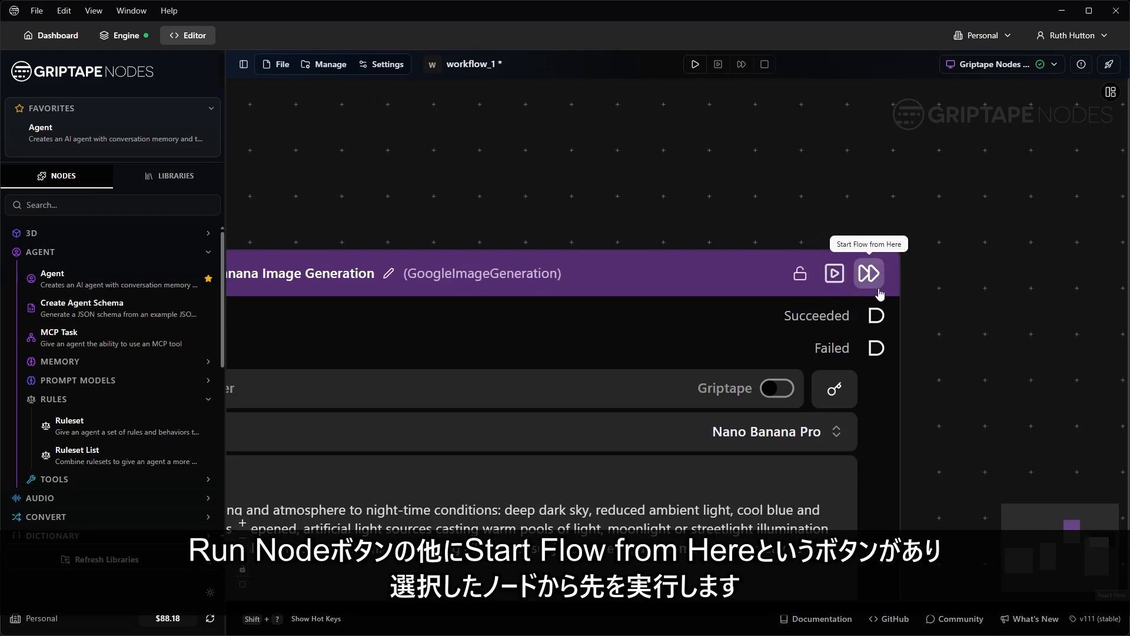
left_click(691, 274)
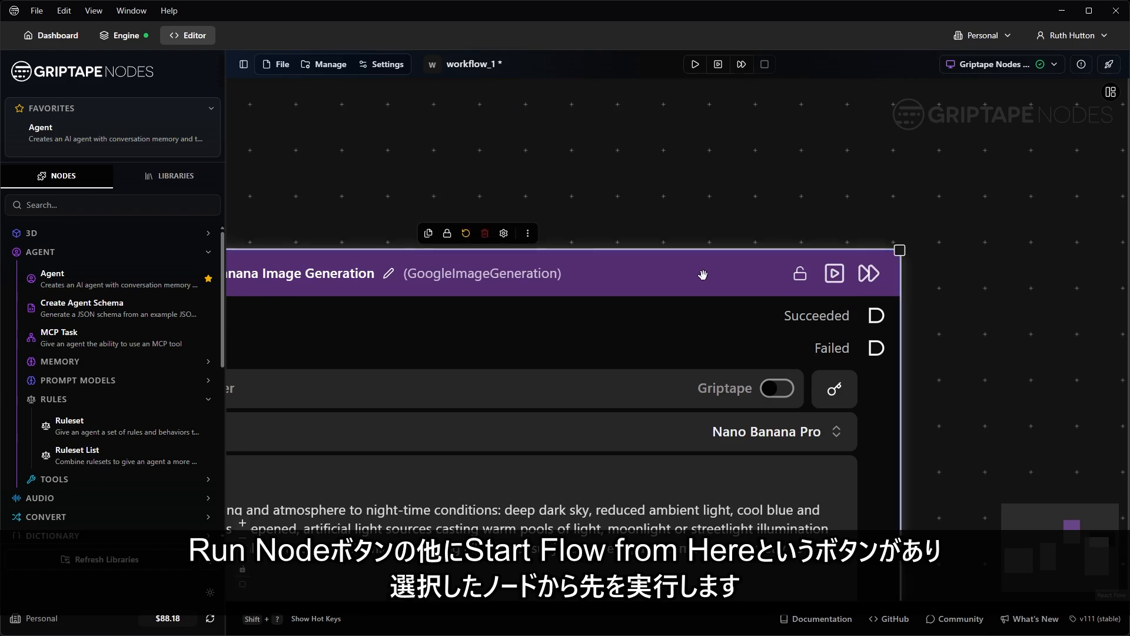
scroll(875, 290, "down", 6)
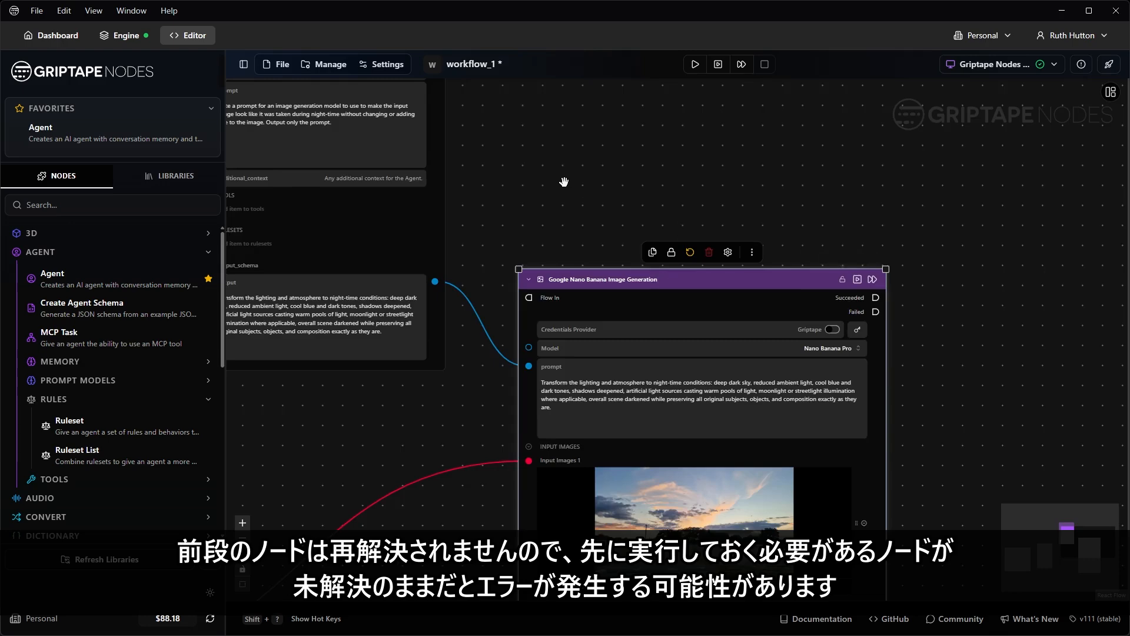
scroll(530, 164, "down", 1)
left_click_drag(450, 122, 661, 188)
scroll(357, 361, "down", 3)
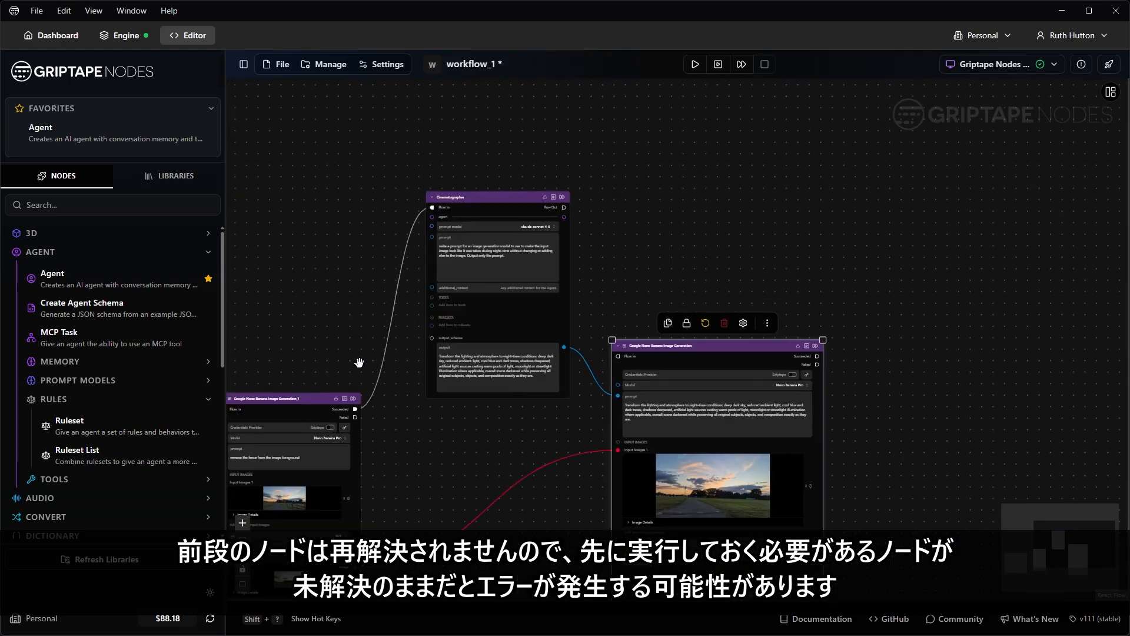
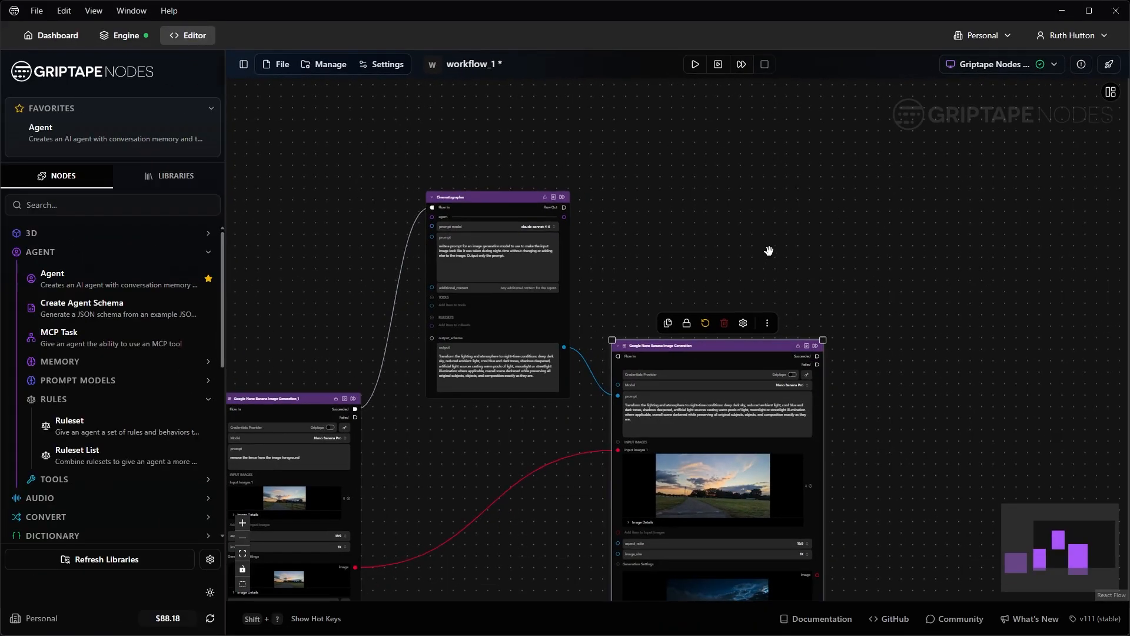
Step: Frame the whole node graph and deselect the night-time image generation node
scroll(663, 301, "down", 3)
left_click_drag(787, 258, 877, 205)
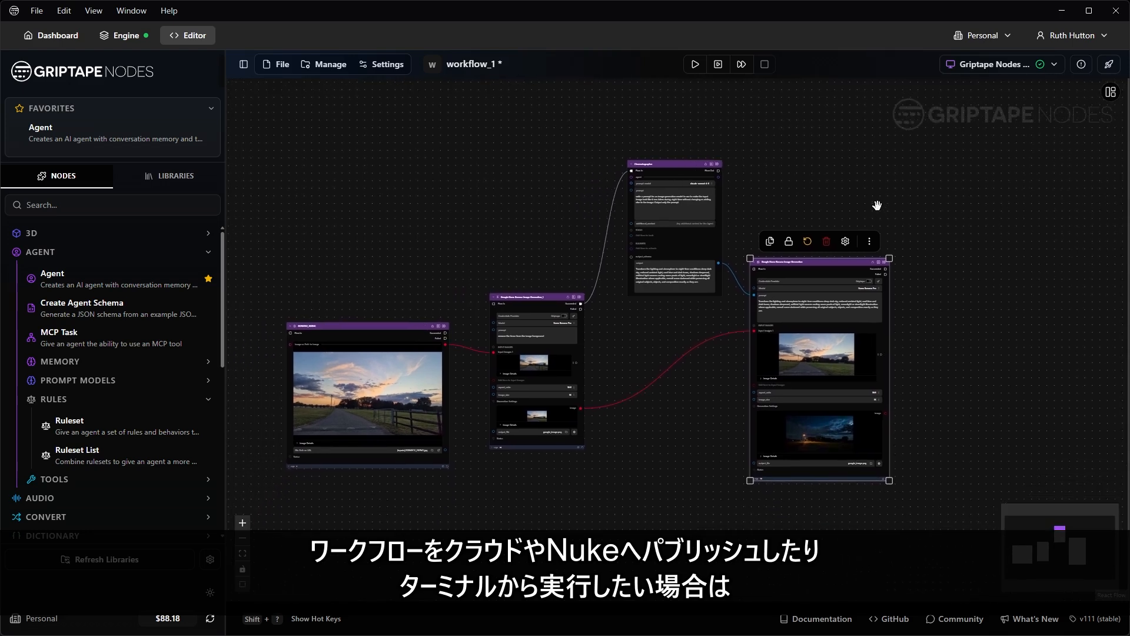
left_click(968, 159)
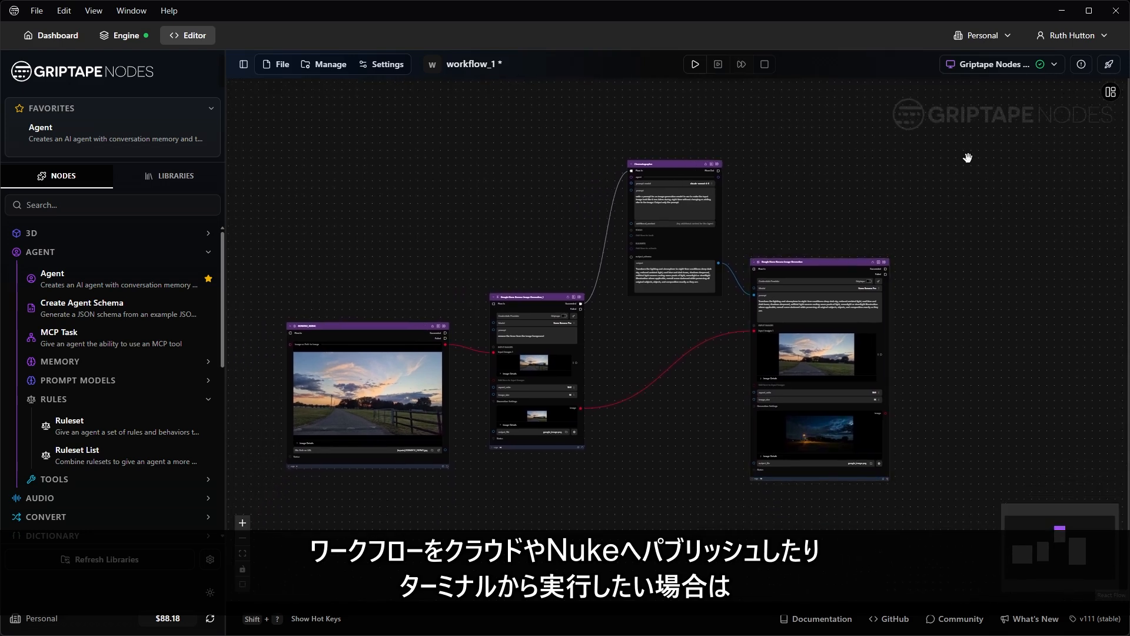
key("Tab")
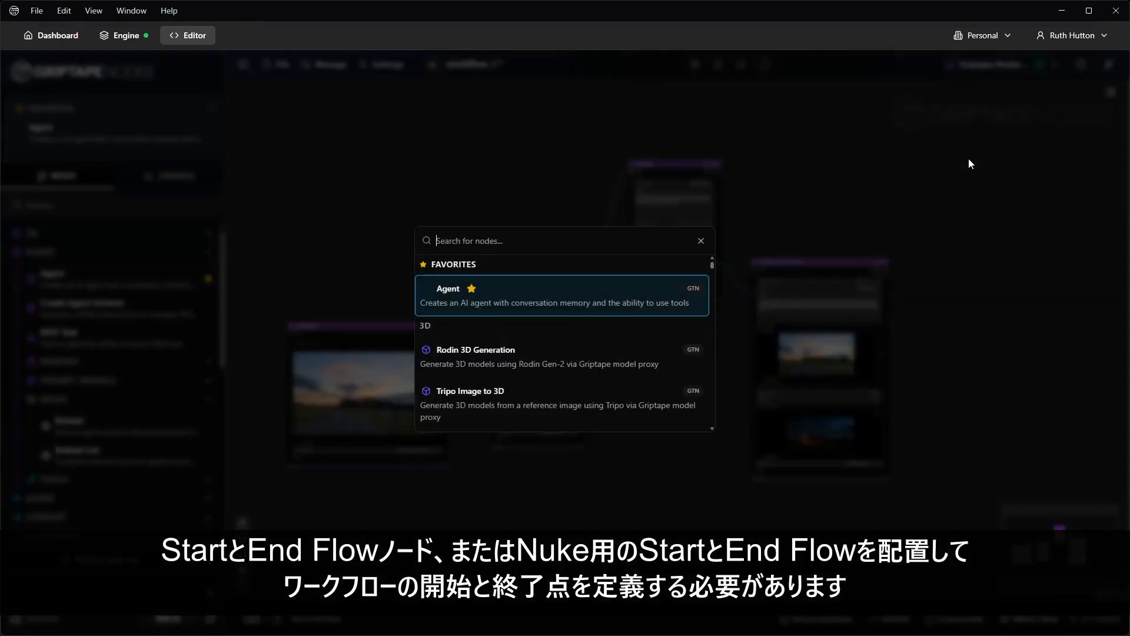
type("start")
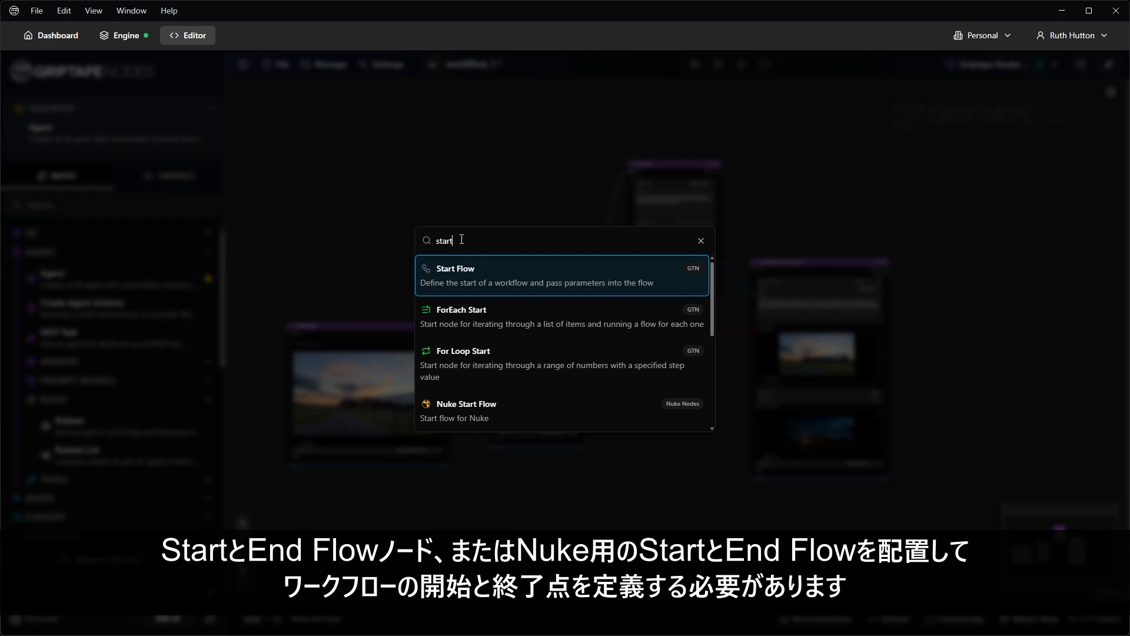
type("nuke")
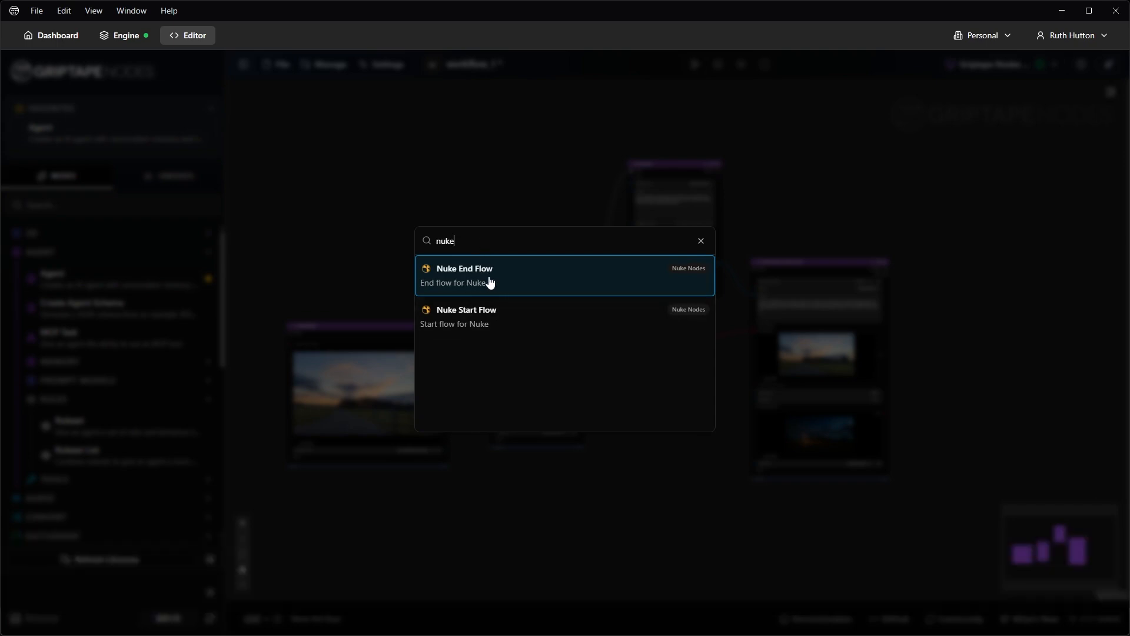
key("Escape")
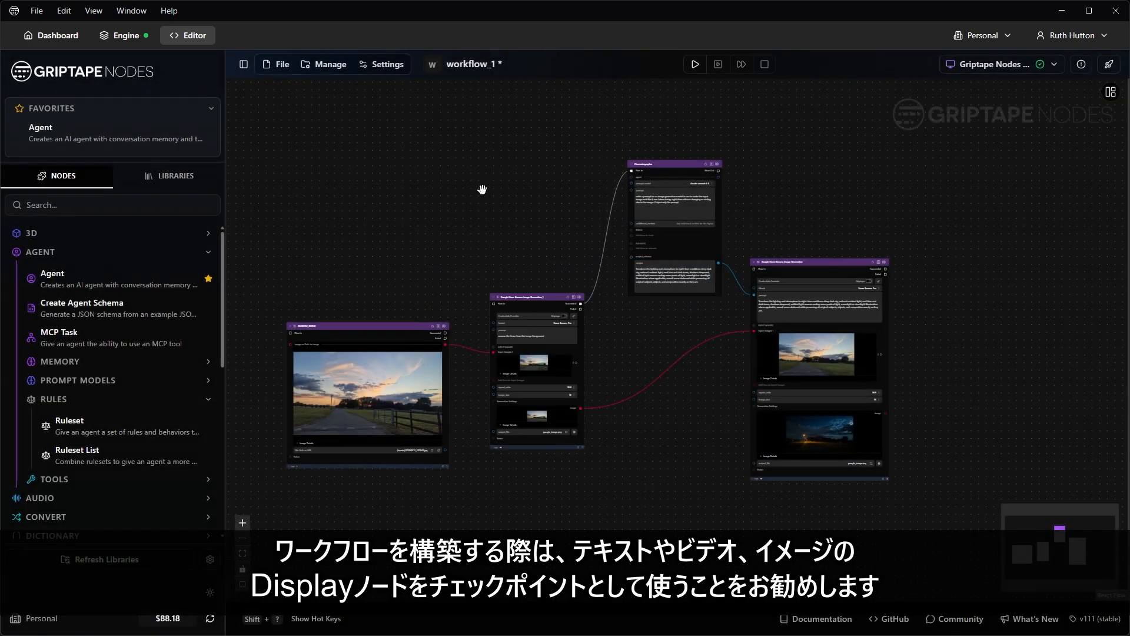
Step: Add a Display Image node found by searching 'disp', and enlarge it
left_click_drag(689, 425, 666, 410)
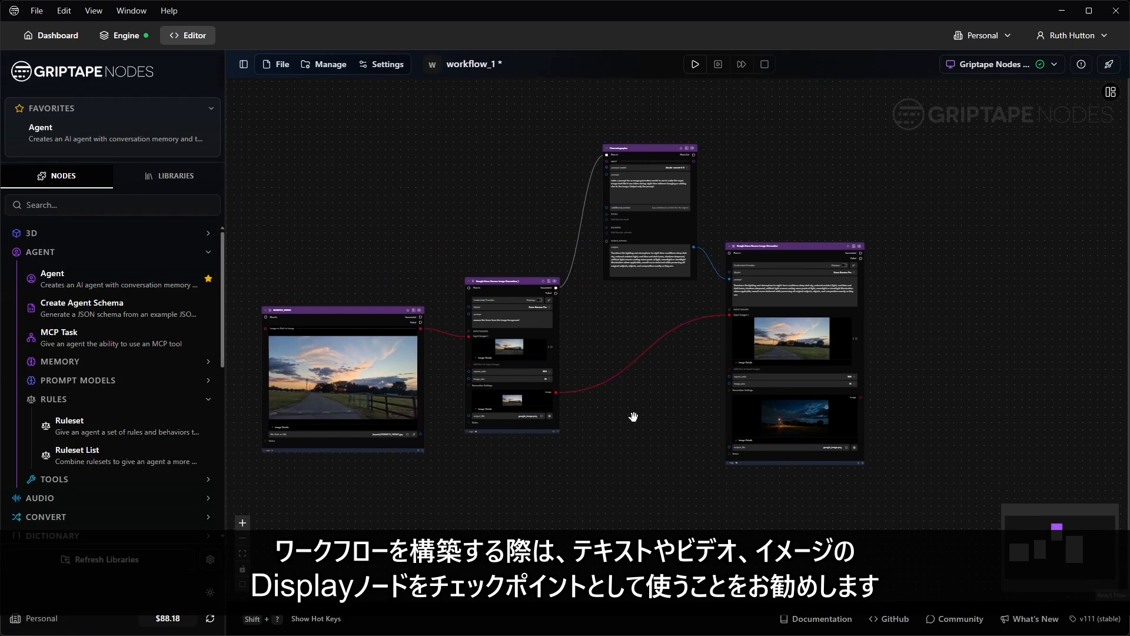
key("space")
type("displ")
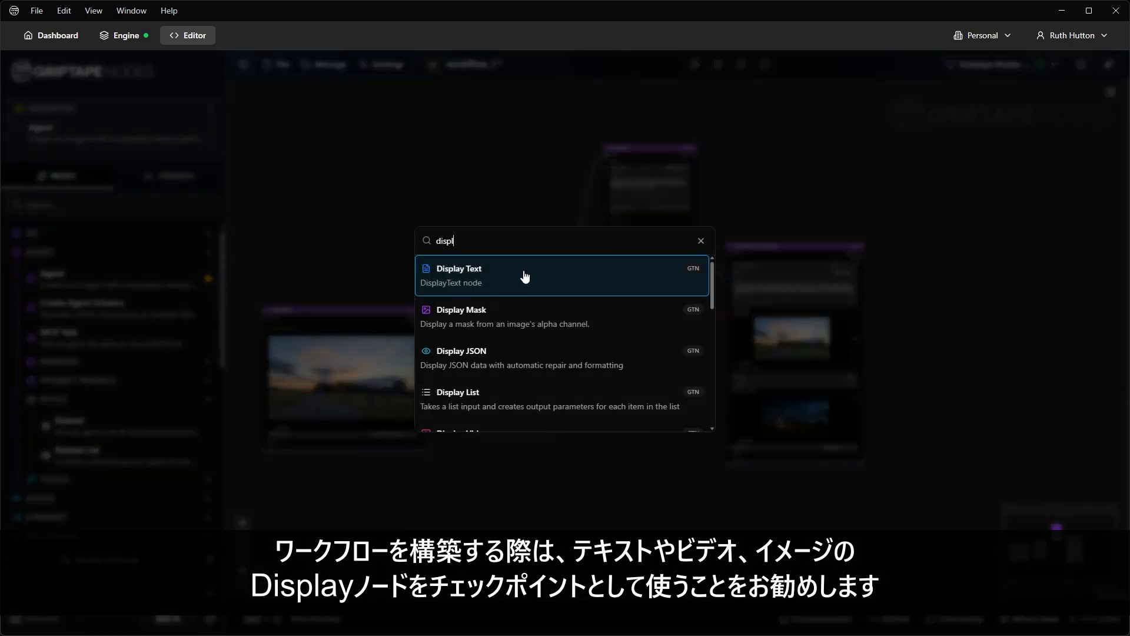
scroll(496, 285, "down", 2)
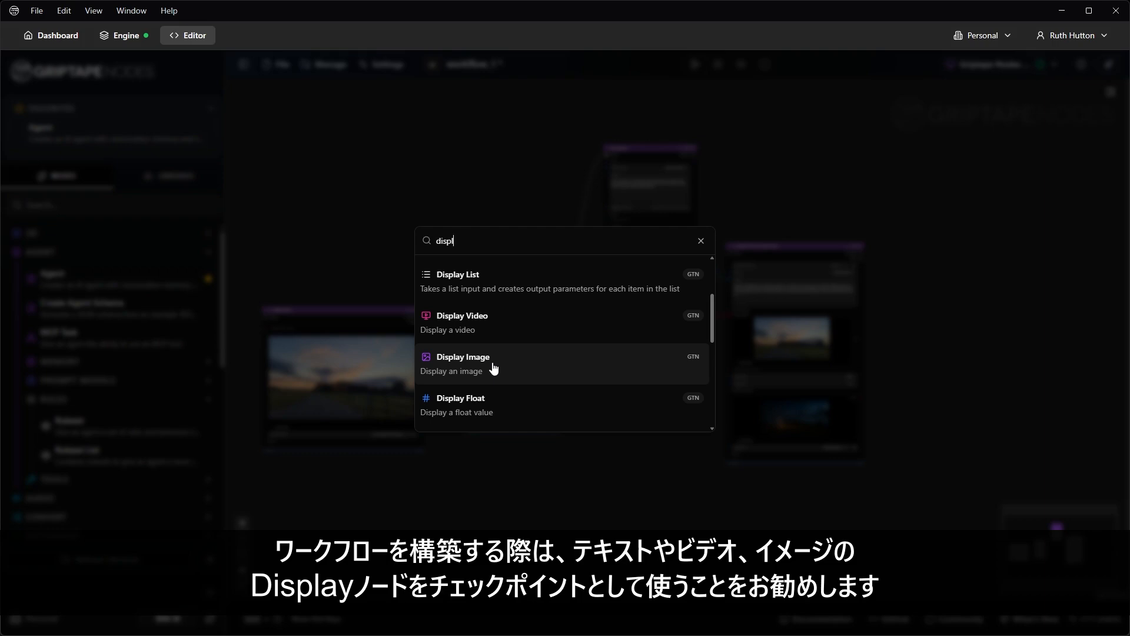
left_click(493, 367)
left_click_drag(720, 437, 677, 362)
left_click_drag(724, 428, 743, 463)
left_click_drag(650, 504, 578, 512)
Step: Shift the road photo and fence-removal nodes left and wire the fence-removal result into Display Image
left_click_drag(237, 300, 185, 286)
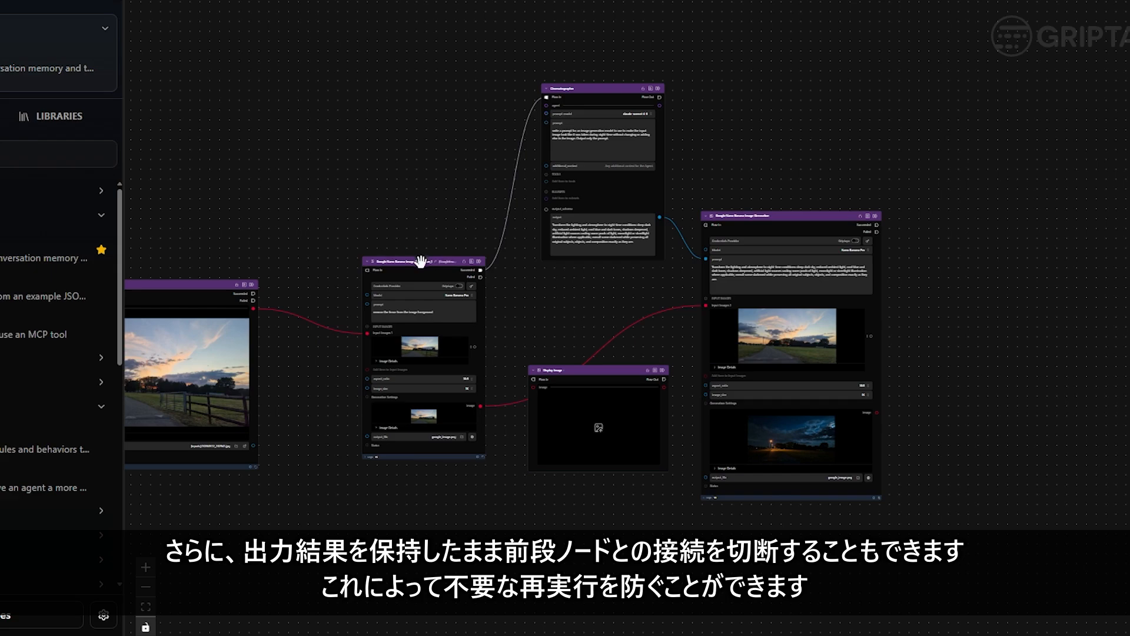
left_click_drag(421, 262, 349, 268)
left_click_drag(603, 370, 547, 343)
scroll(435, 369, "up", 6)
left_click_drag(460, 369, 569, 338)
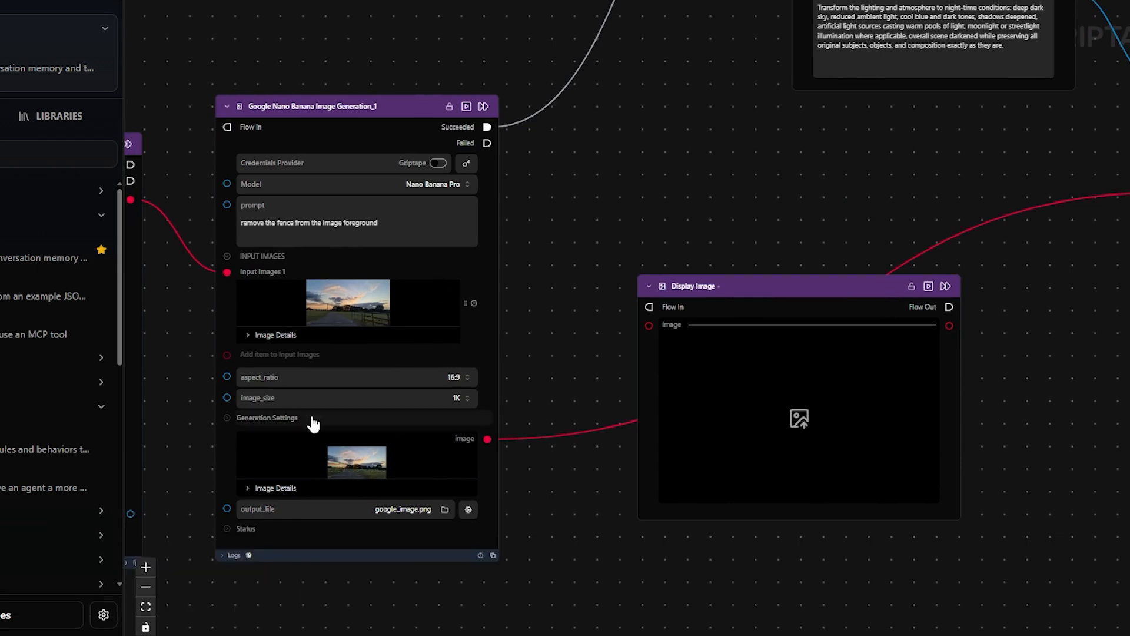
left_click_drag(487, 439, 646, 325)
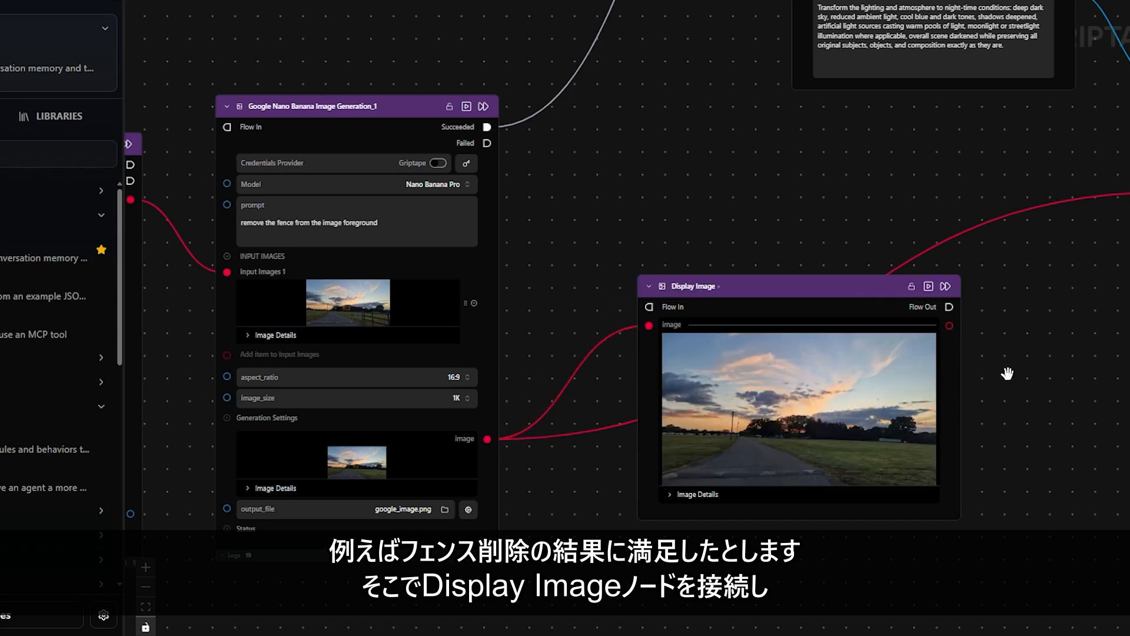
Step: Detach Display Image from its source and feed its image into the night-time generator's Input Images 1
left_click_drag(1003, 374, 857, 358)
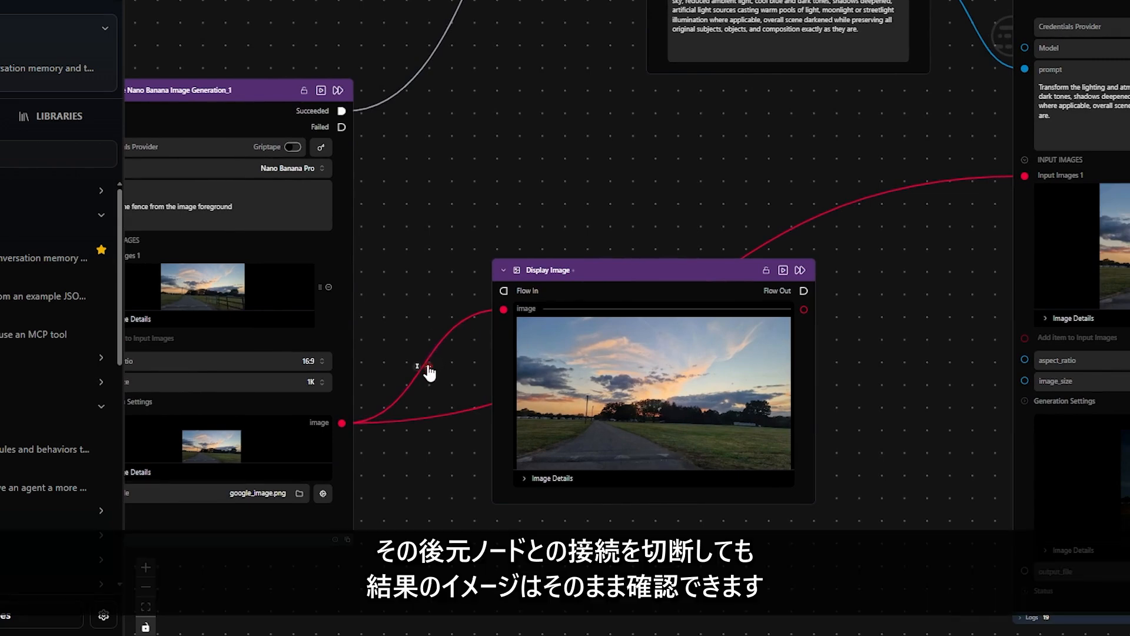
left_click(425, 367)
left_click_drag(621, 382, 539, 291)
left_click_drag(728, 408, 838, 523)
left_click_drag(857, 397, 639, 453)
left_click_drag(609, 276, 804, 231)
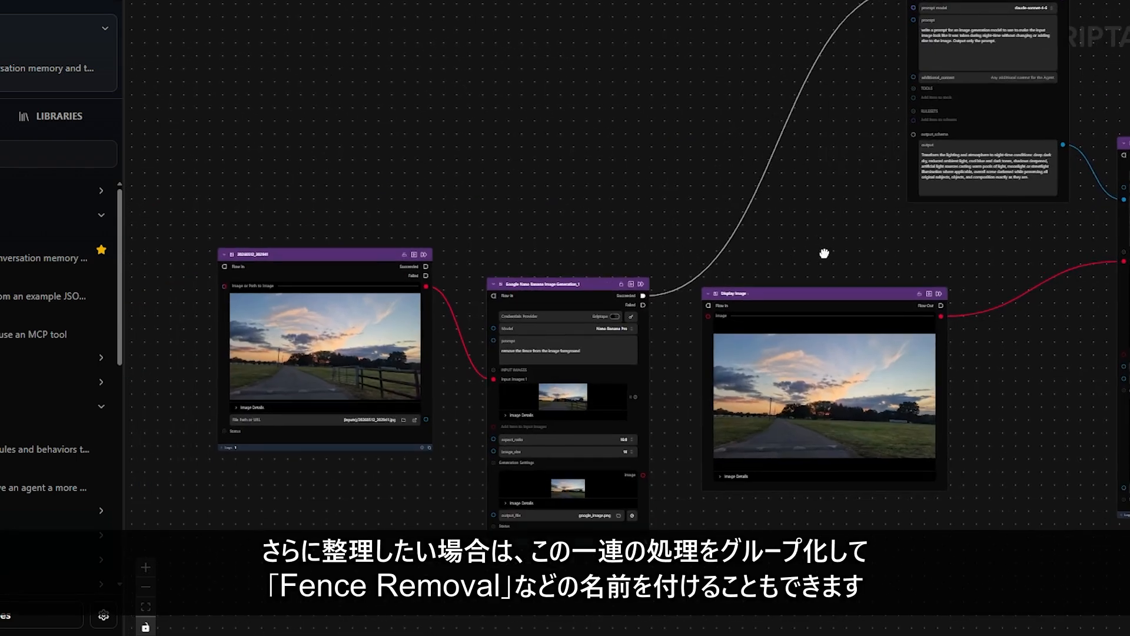
Step: Add a Group around the road photo, fence-removal and Display Image nodes, titled 'Fence Removal'
key("space")
type("group")
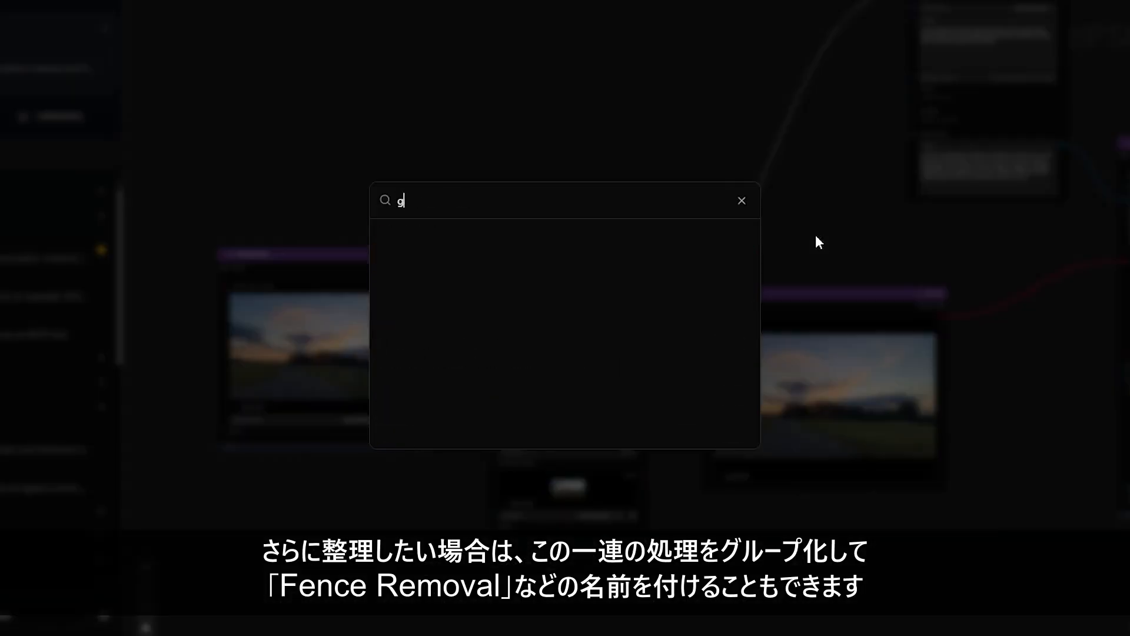
key("Return")
left_click_drag(872, 243, 248, 213)
left_click_drag(298, 246, 974, 570)
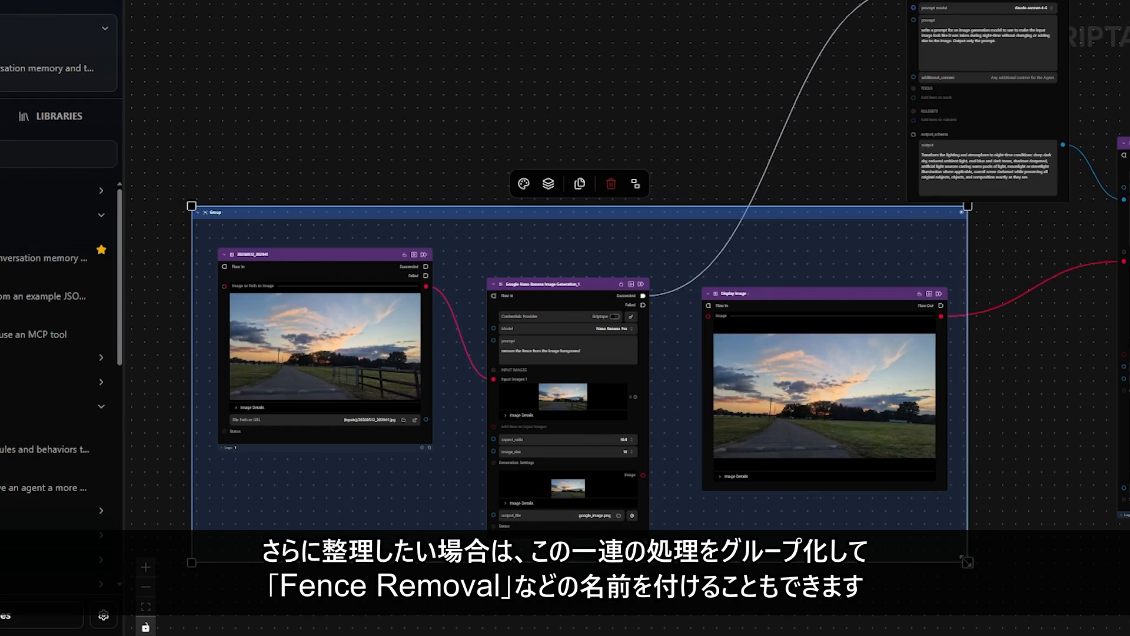
scroll(186, 206, "up", 5)
scroll(186, 206, "up", 2)
double_click(291, 220)
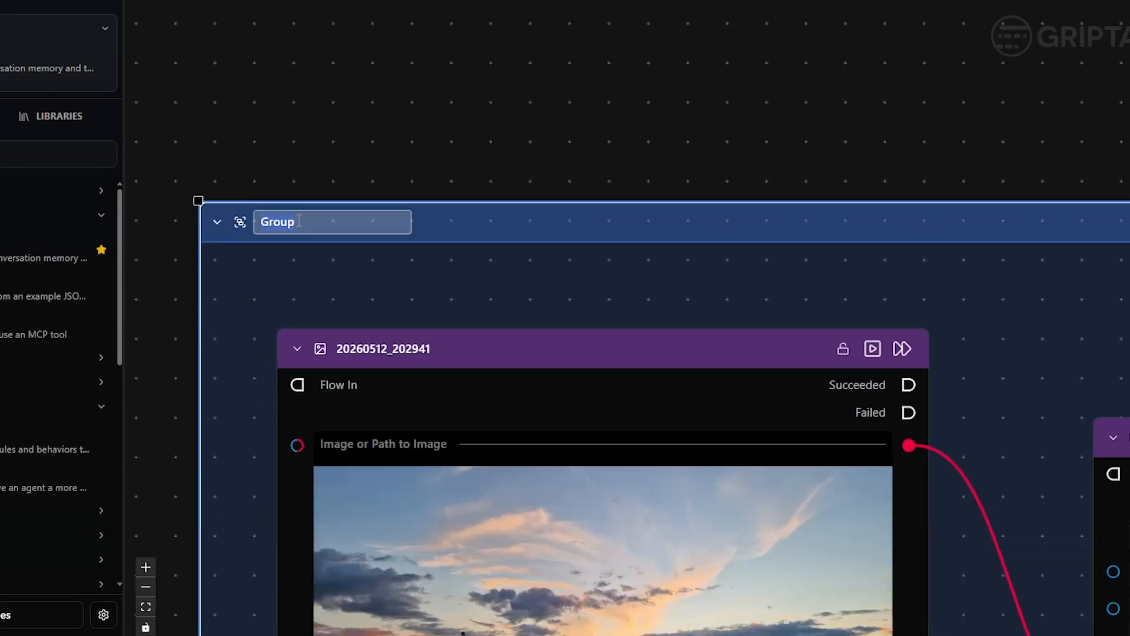
type("Fence Removal")
key("Return")
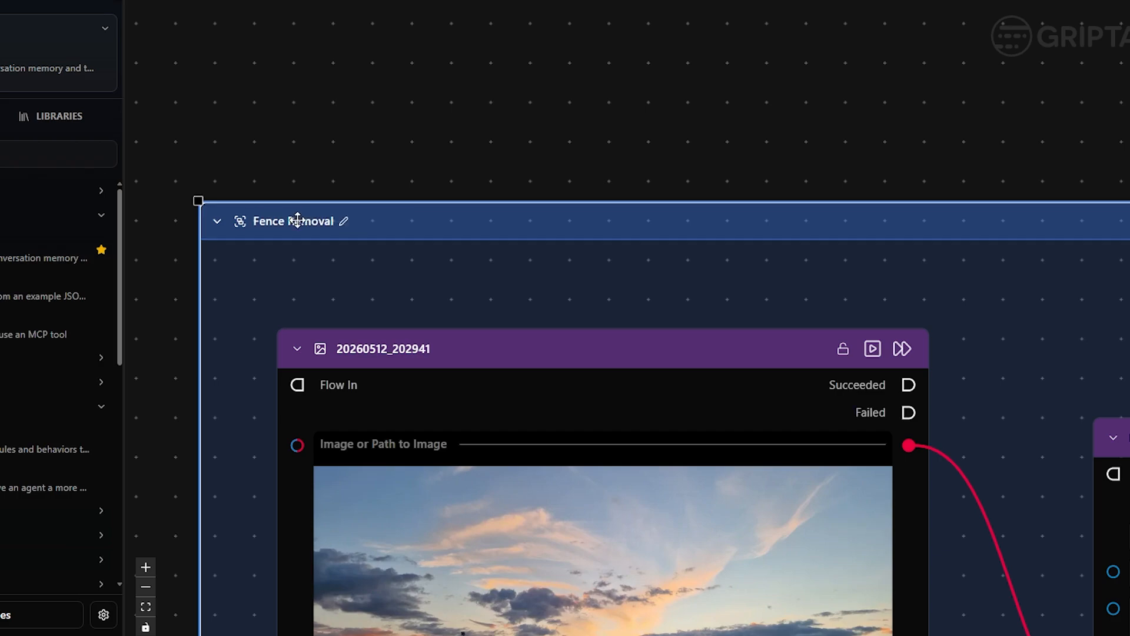
Step: Collapse the fence-removal generation node and tuck it into place within the group
scroll(640, 239, "down", 8)
left_click_drag(767, 217, 462, 197)
scroll(525, 277, "up", 5)
left_click(447, 291)
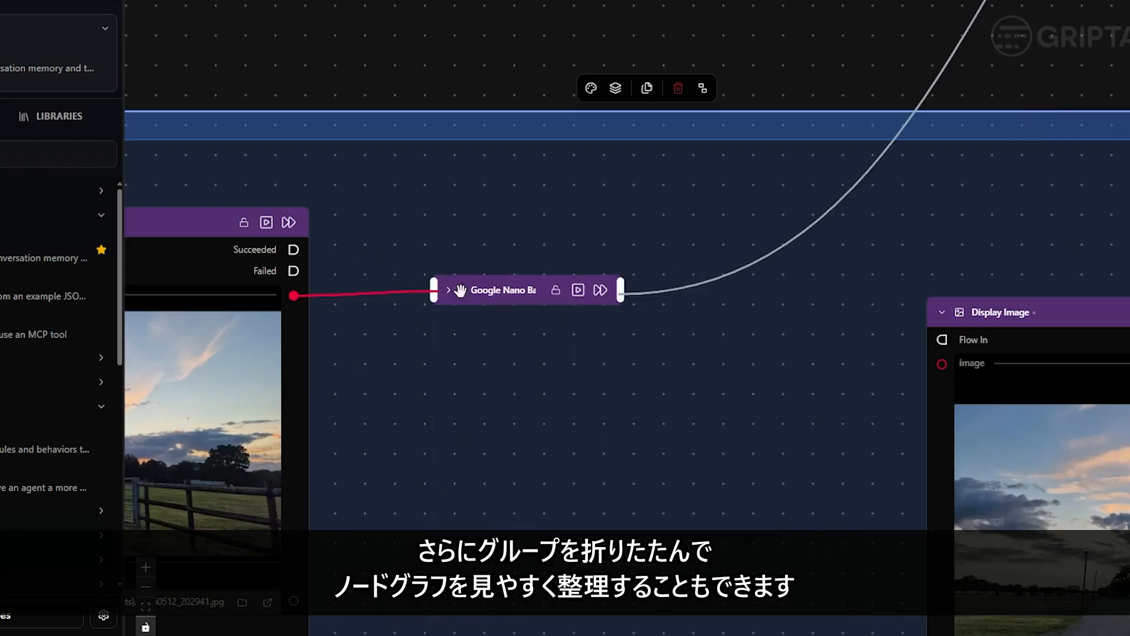
left_click_drag(512, 292, 597, 382)
scroll(597, 381, "down", 3)
scroll(485, 358, "down", 3)
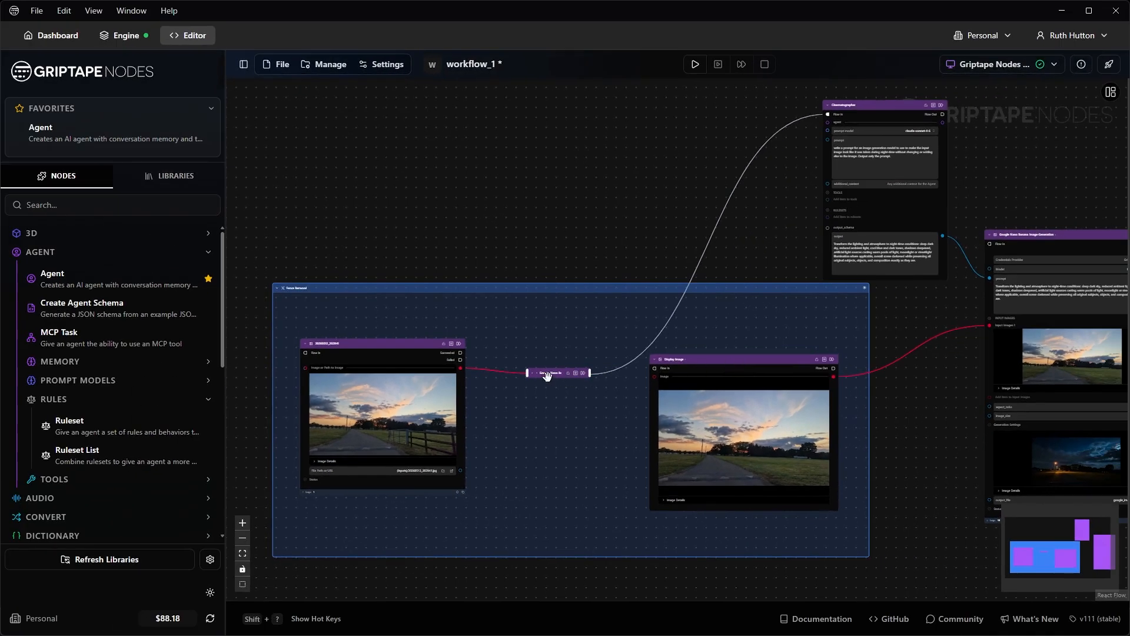
left_click_drag(546, 373, 490, 370)
left_click_drag(730, 330, 685, 310)
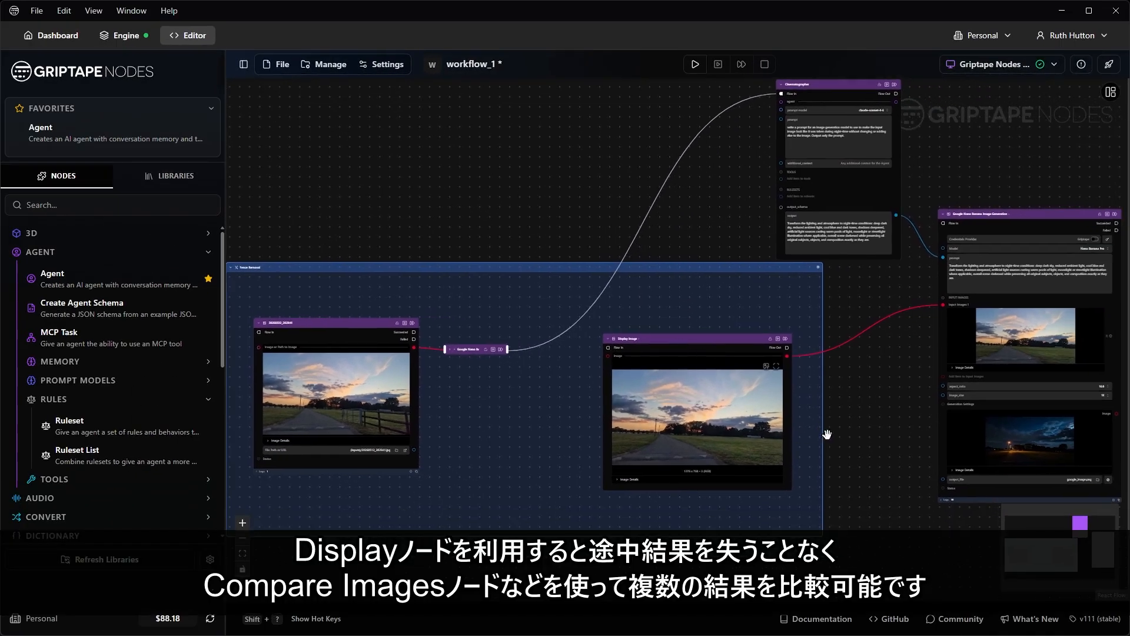
Step: Add a Compare Images node comparing Display Image against the original road photo
double_click(856, 432)
type("compare")
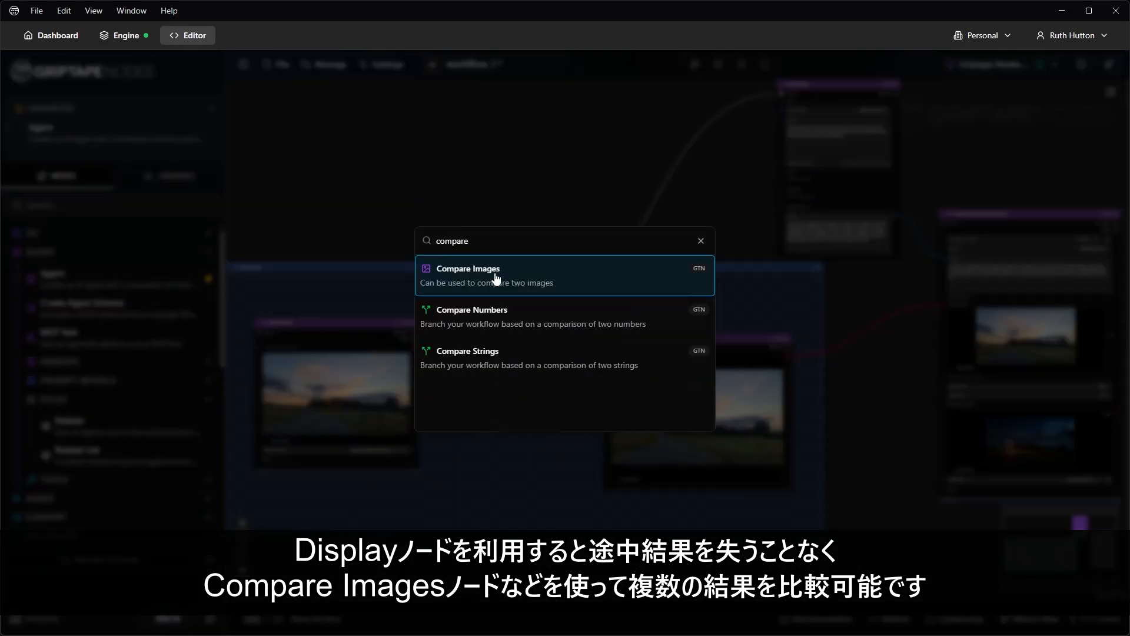
left_click(497, 276)
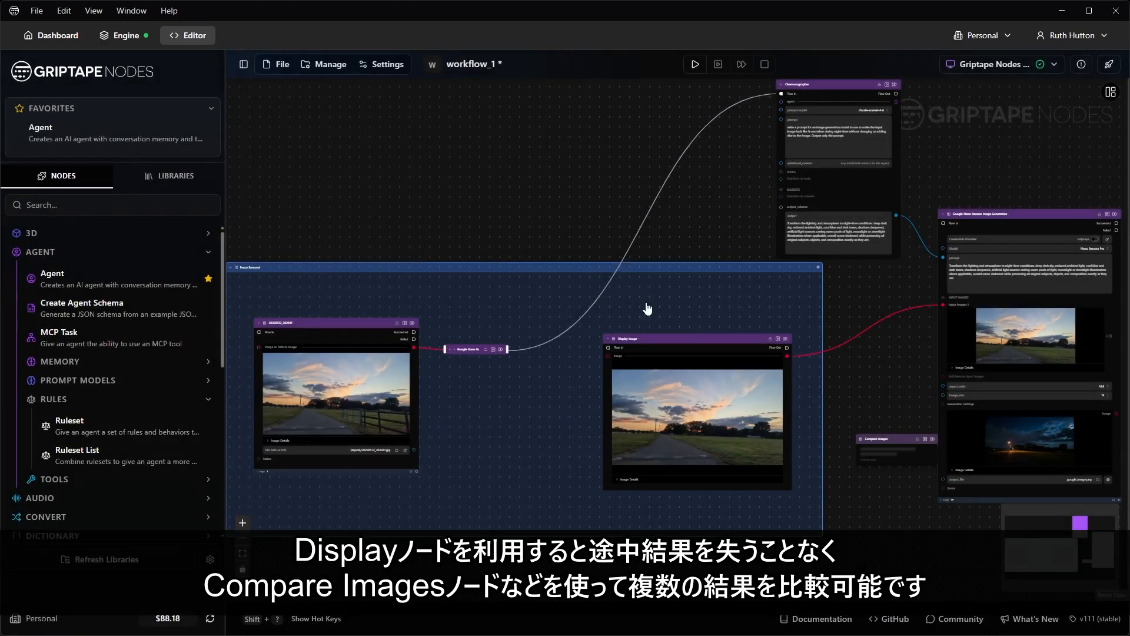
left_click_drag(844, 495, 755, 469)
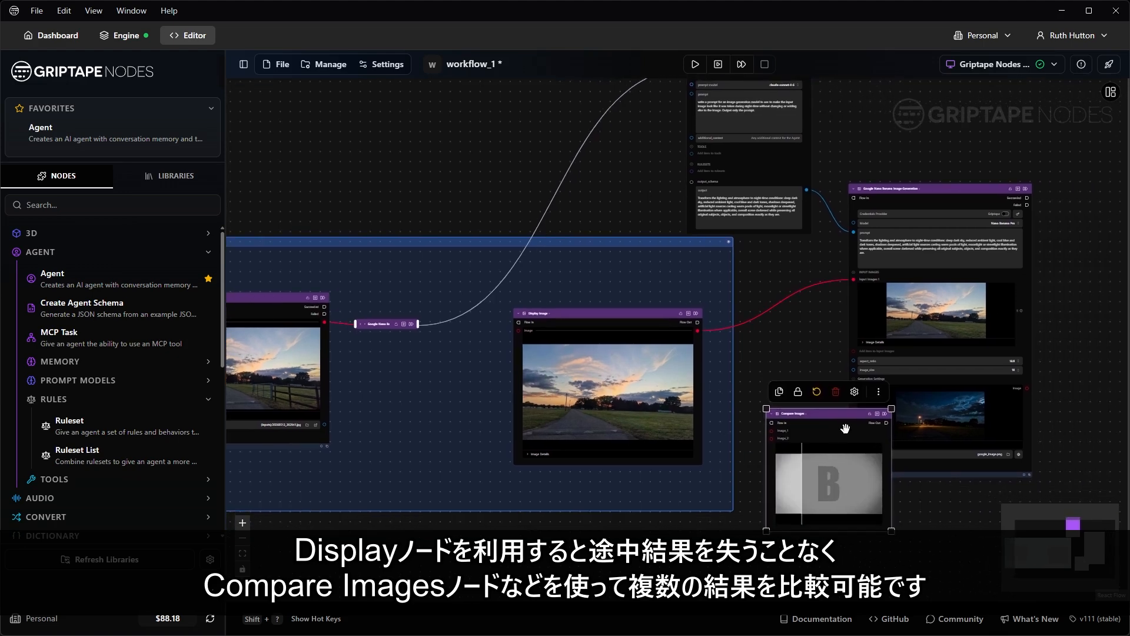
left_click_drag(836, 415, 803, 407)
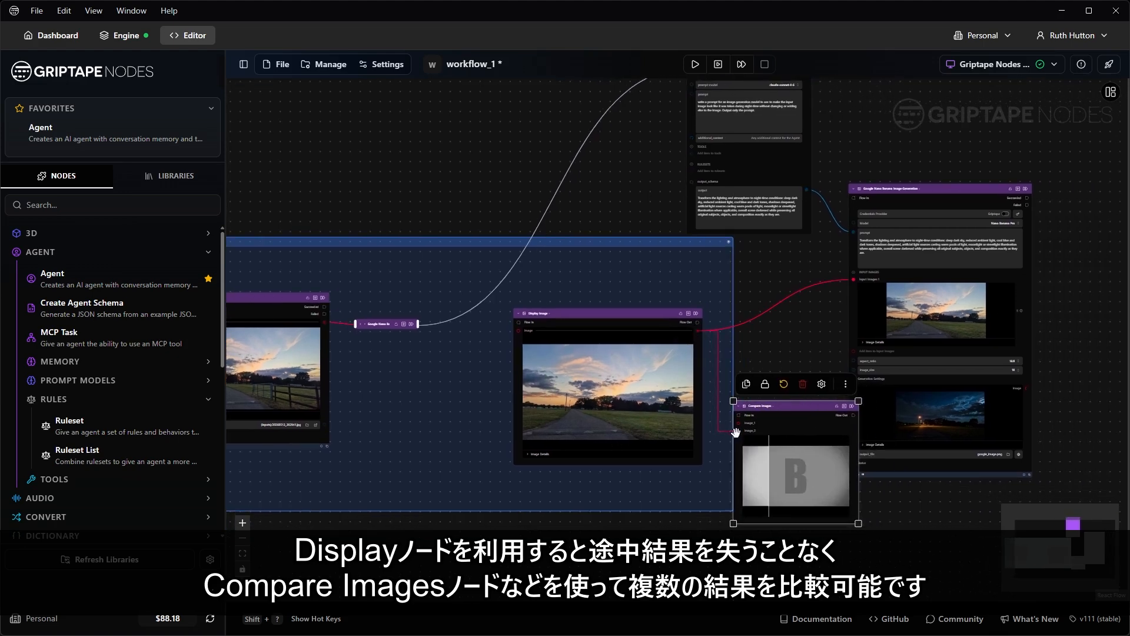
left_click_drag(736, 433, 323, 322)
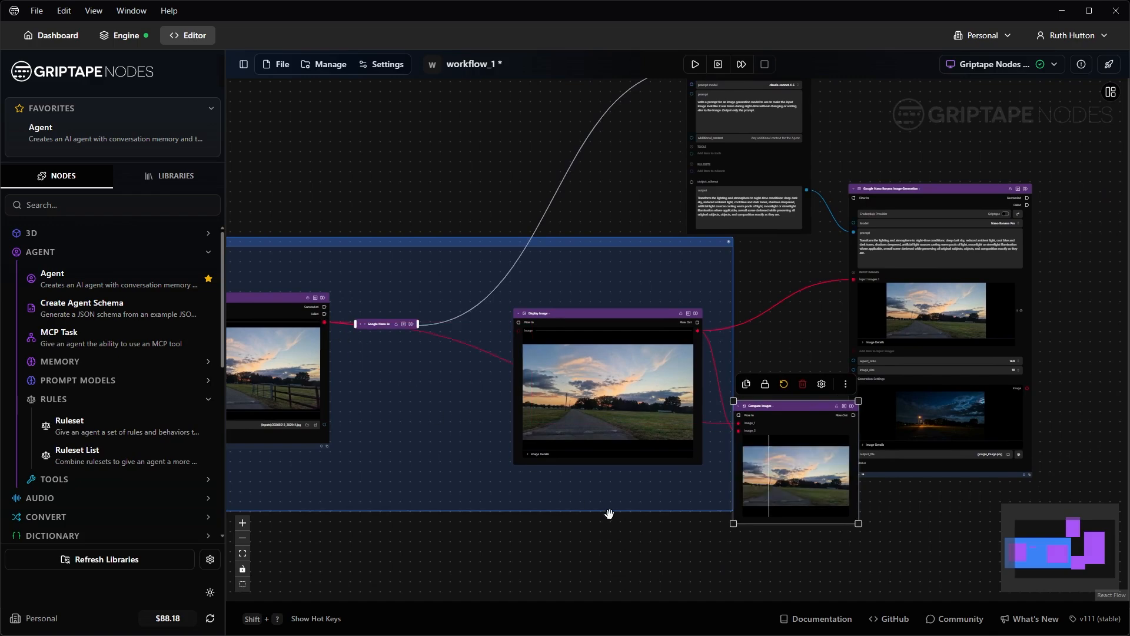
Step: Delete the Compare Images node and clear canvas space
scroll(788, 505, "up", 10)
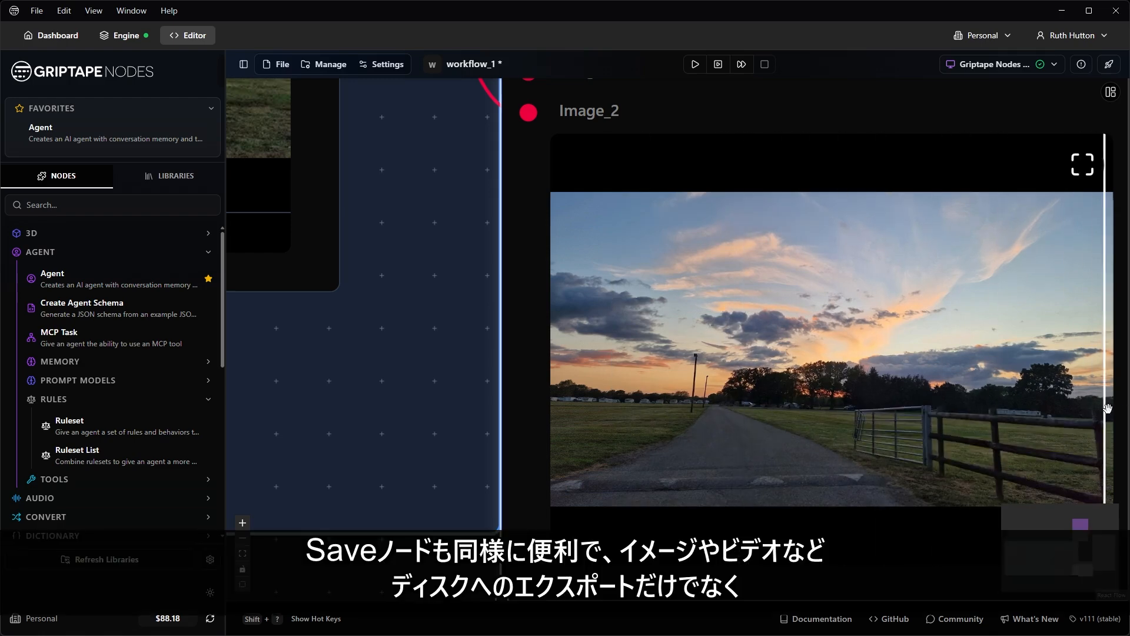
scroll(783, 353, "down", 5)
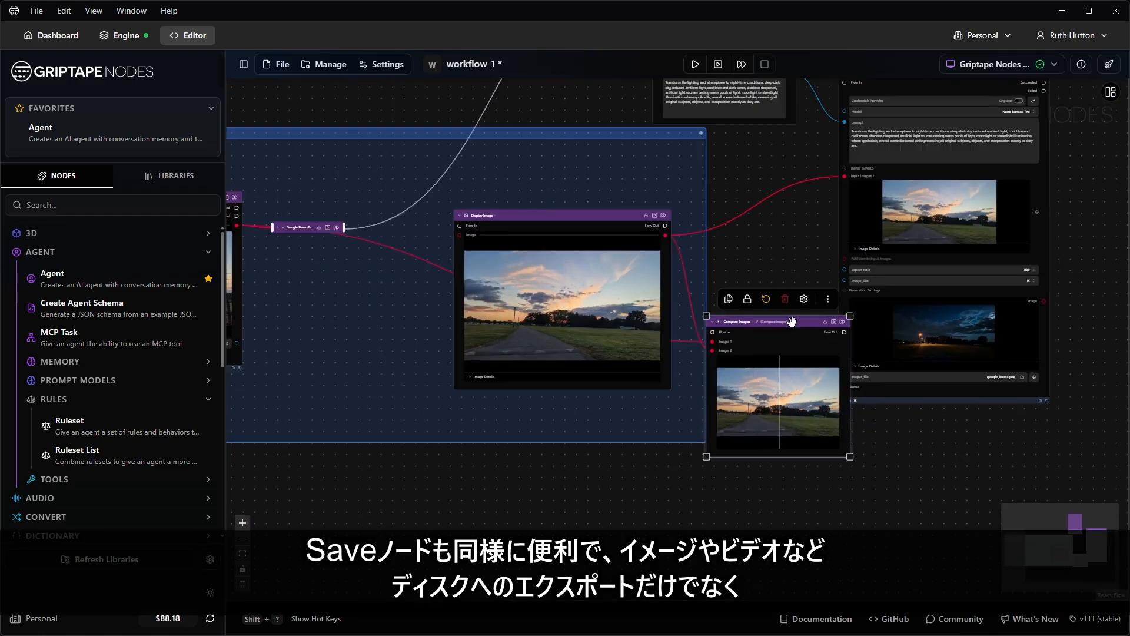
key("Delete")
scroll(778, 284, "down", 2)
left_click_drag(751, 270, 723, 283)
Step: Add a Save Image node below the image group, fed by Display Image's output
key("space")
type("sav")
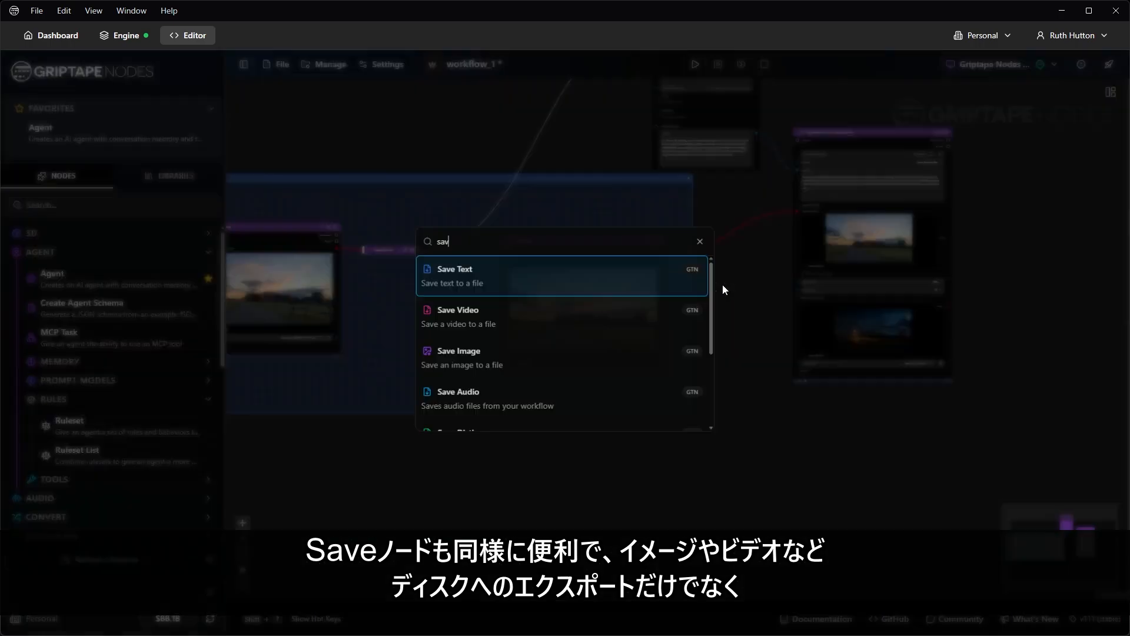
type("e")
left_click(510, 362)
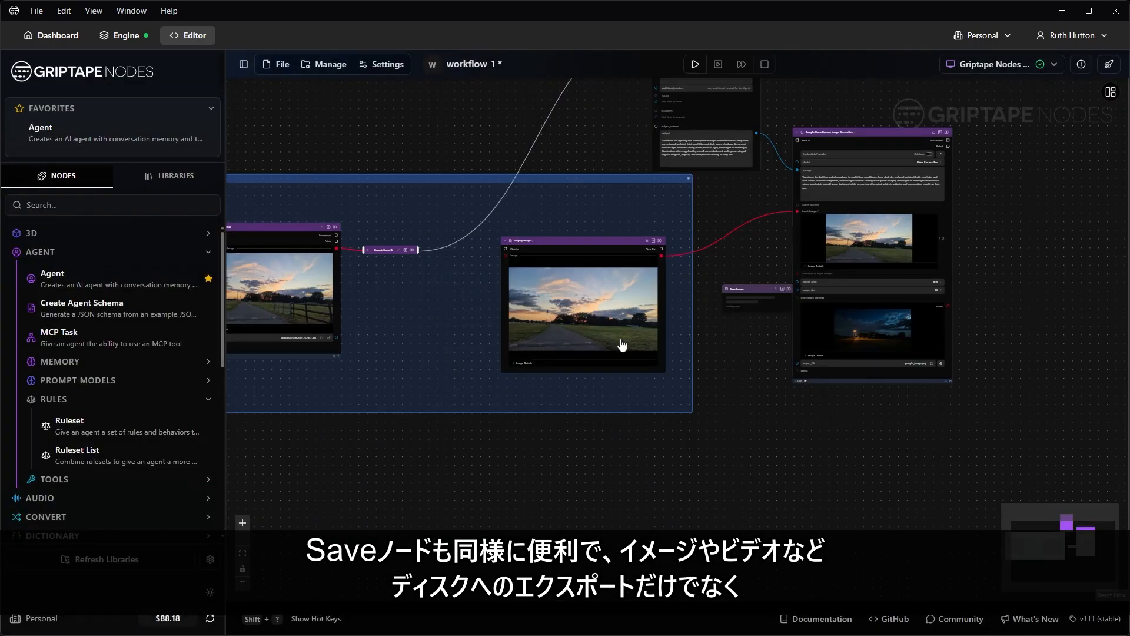
left_click_drag(739, 340, 677, 357)
left_click_drag(726, 307, 689, 447)
left_click_drag(601, 274, 635, 431)
scroll(629, 486, "up", 7)
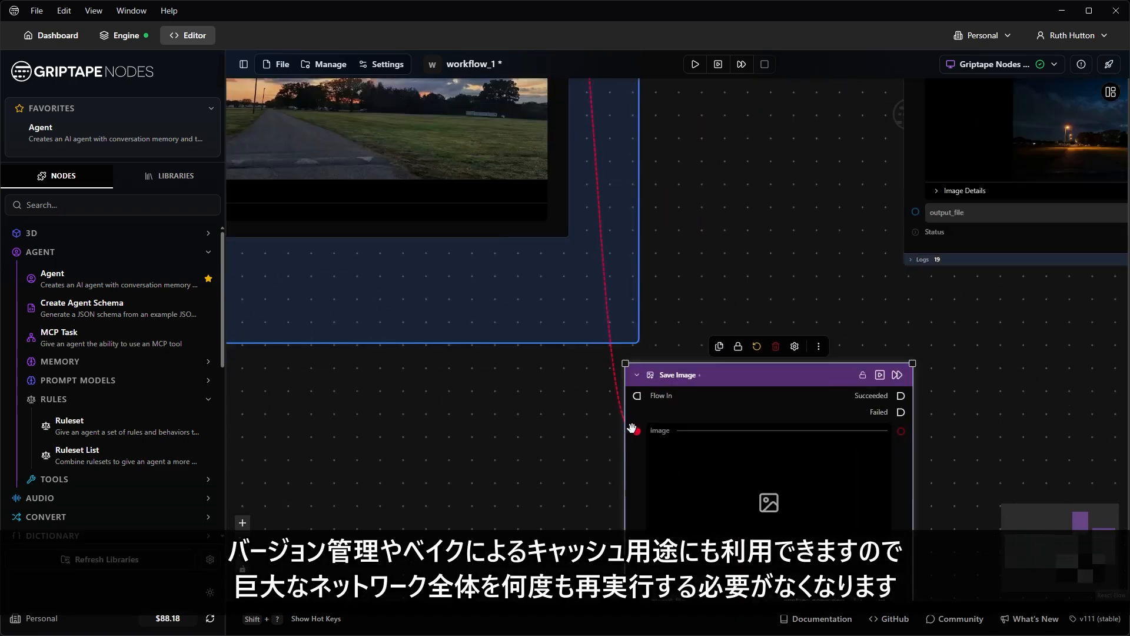
left_click_drag(948, 445, 823, 310)
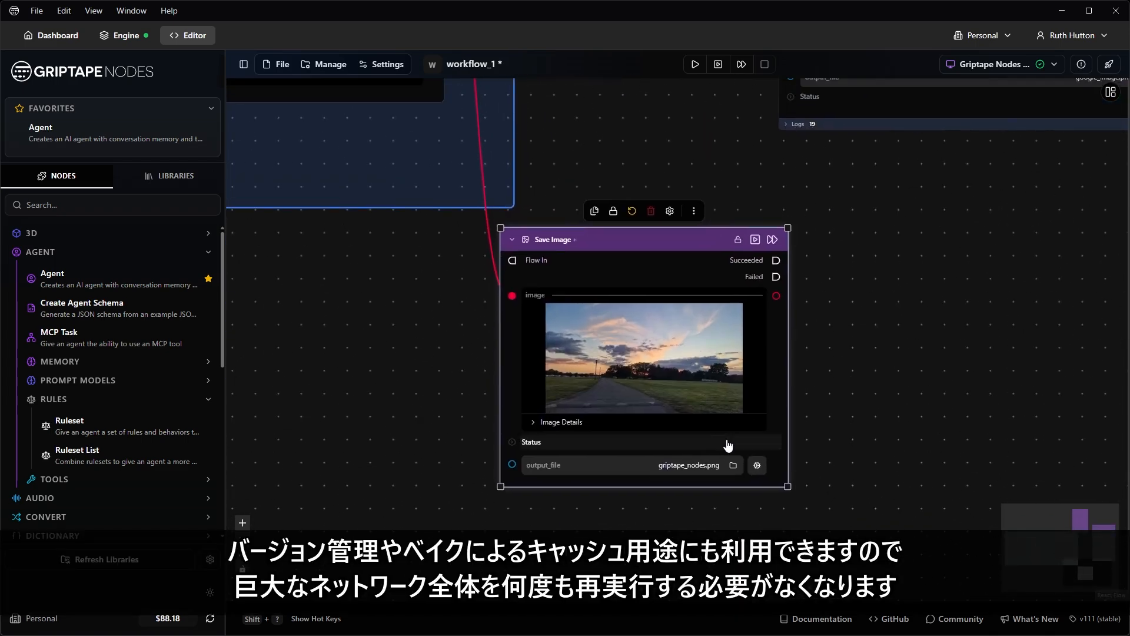
scroll(713, 451, "up", 2)
Step: Set the output file name to fence_removed and run Save Image
double_click(704, 471)
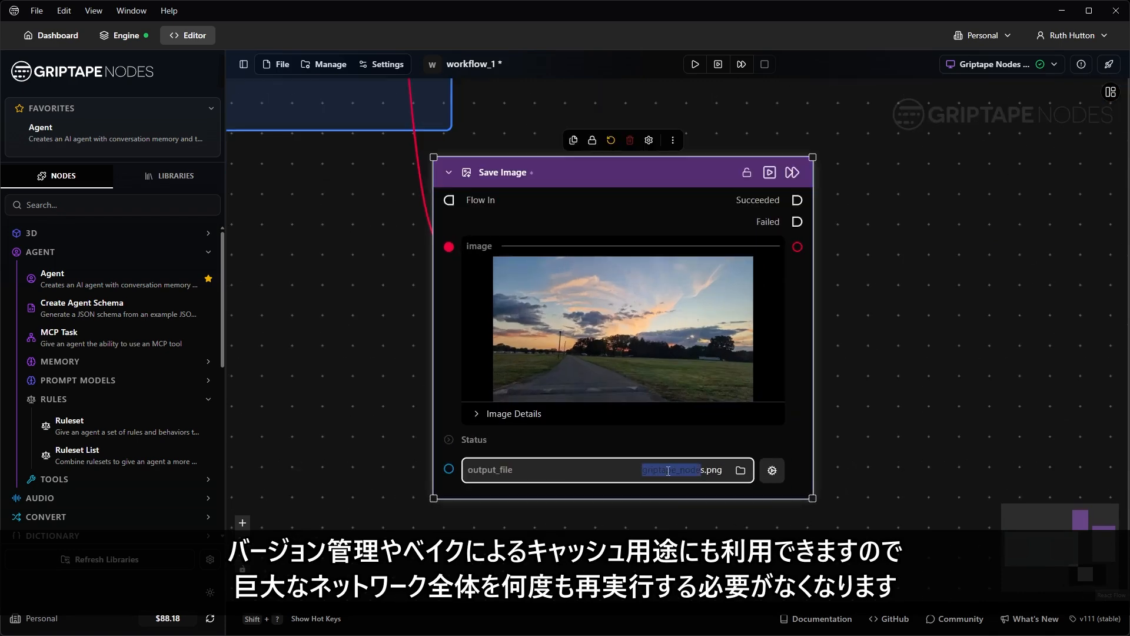
key("BackSpace")
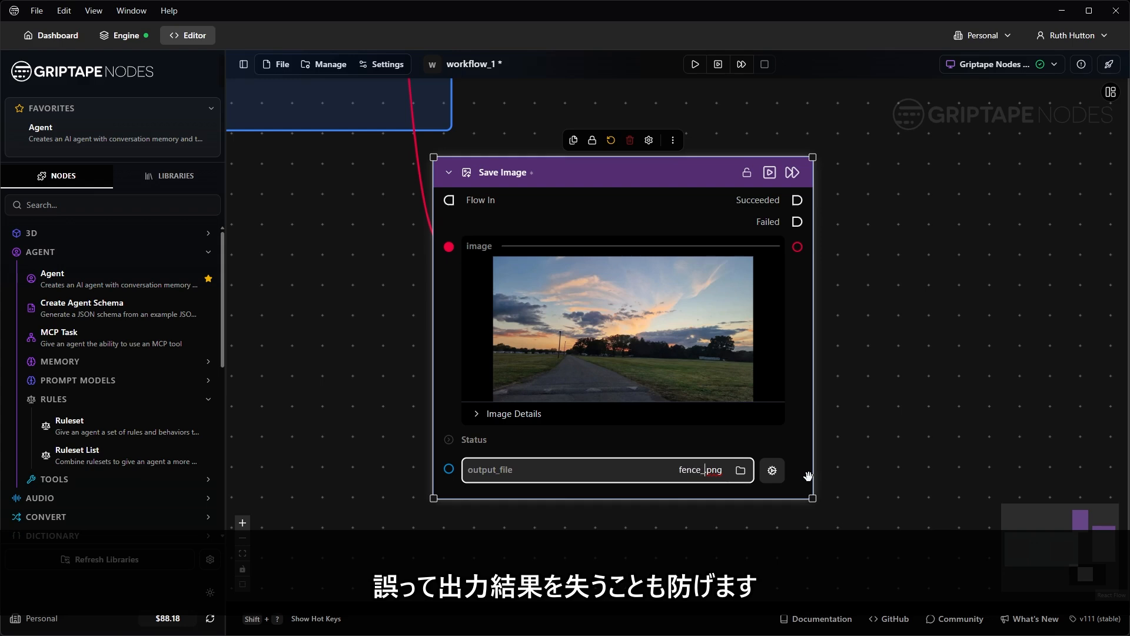
type("fence_removed")
left_click(780, 172)
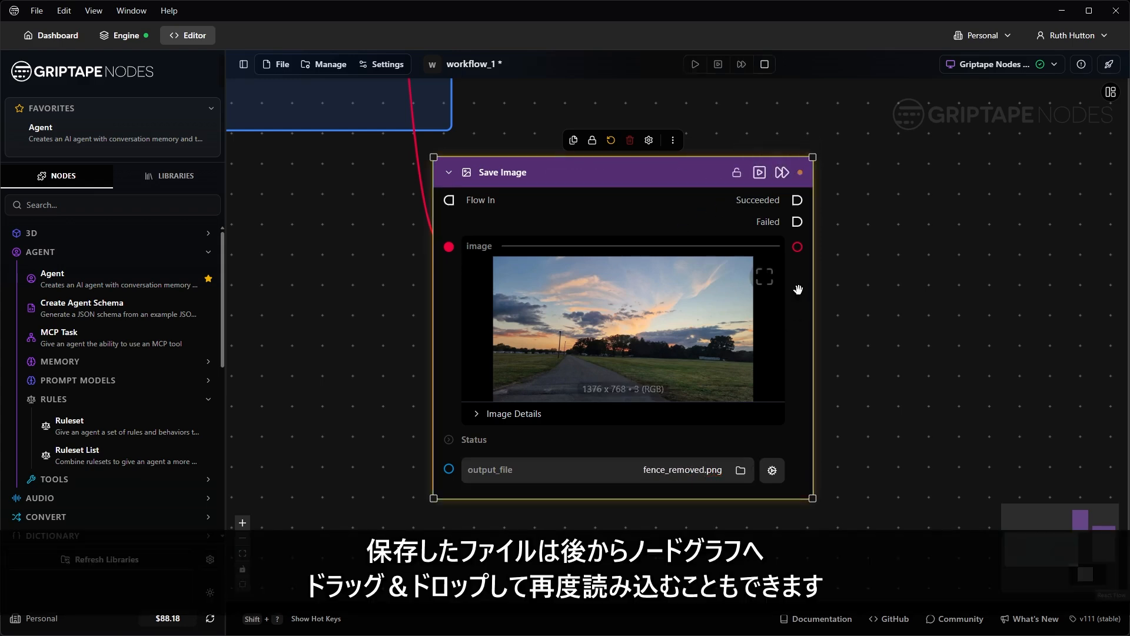
Step: Drop the saved fence_removed image onto the canvas as a plain image node beside Save Image
scroll(847, 373, "down", 5)
left_click_drag(912, 366, 866, 430)
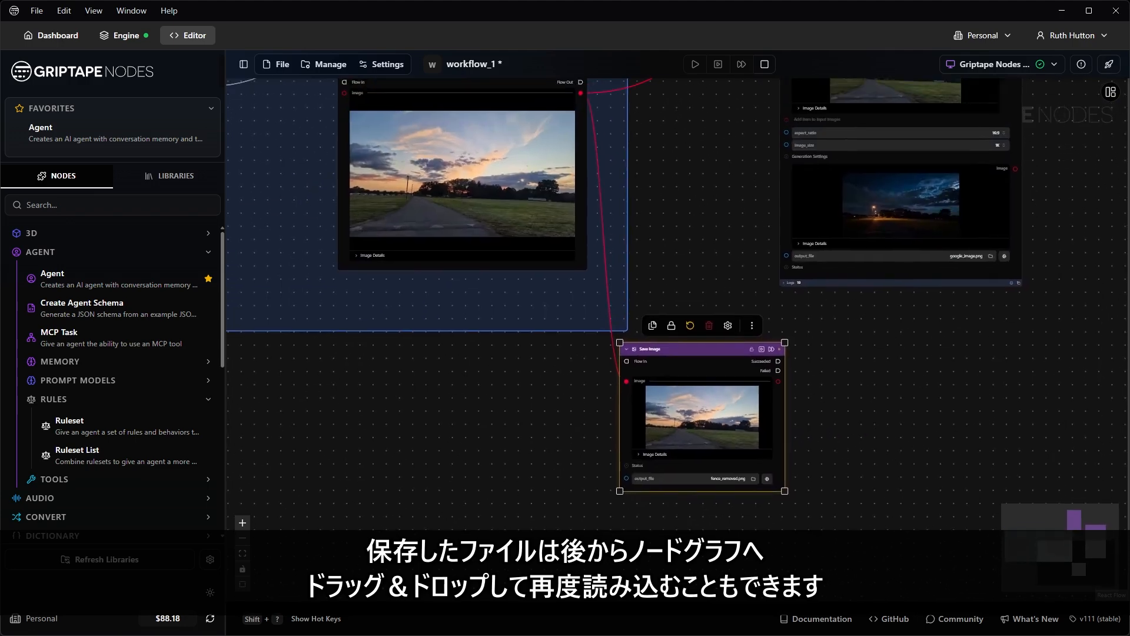
left_click_drag(1127, 350, 841, 399)
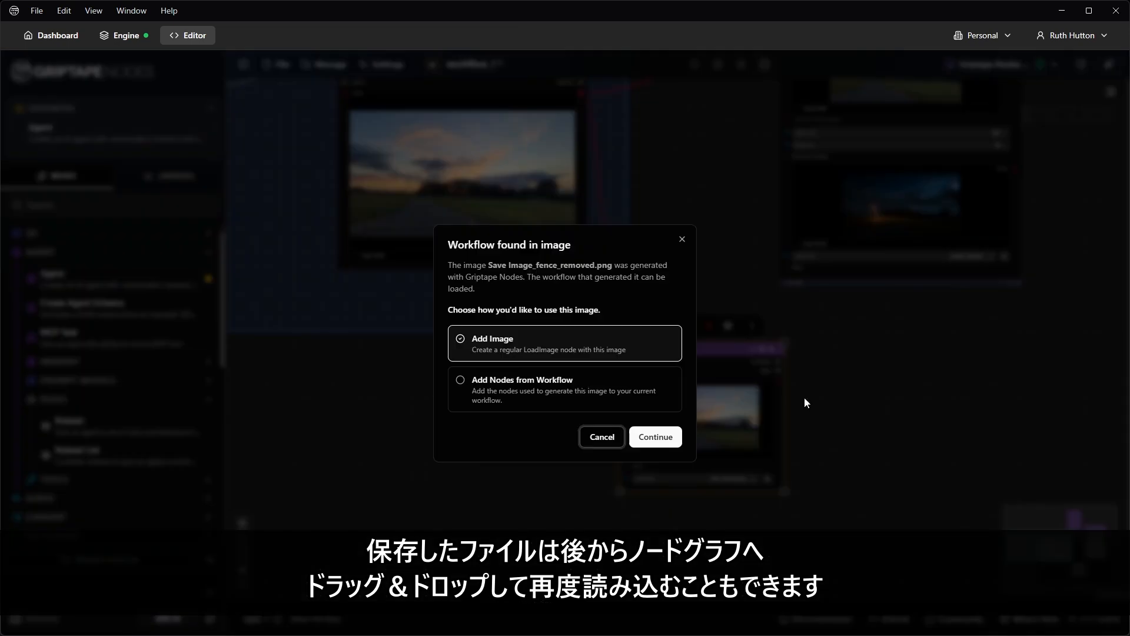
left_click(653, 439)
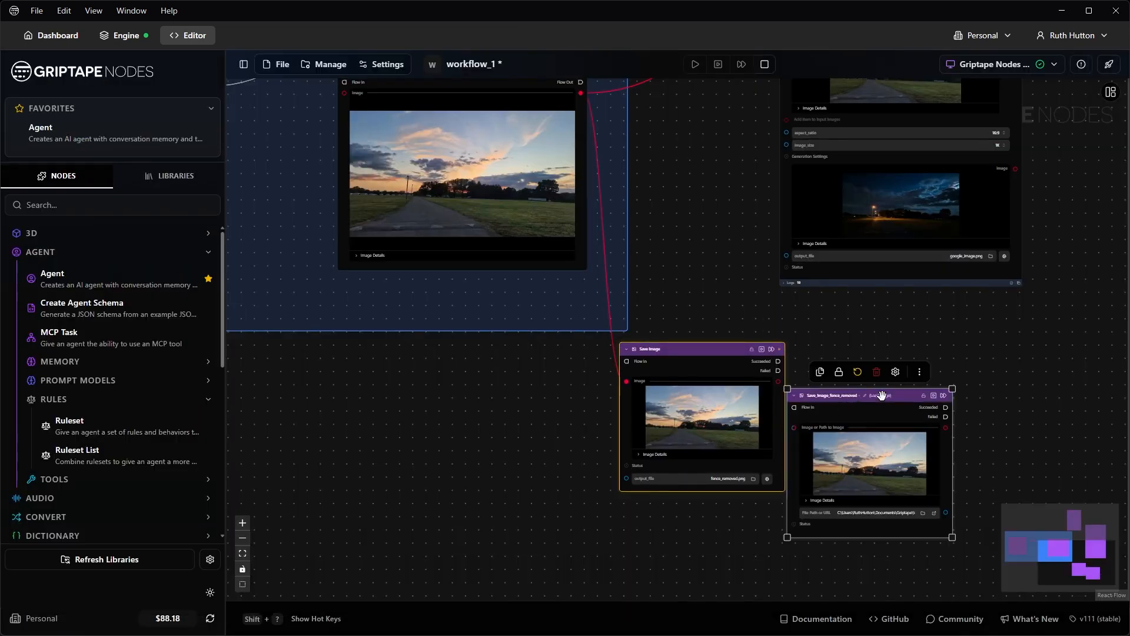
left_click_drag(864, 466, 451, 449)
scroll(449, 449, "up", 5)
left_click_drag(705, 471, 733, 406)
Step: Delete the loaded fence_removed image node and the Save Image node
key("Delete")
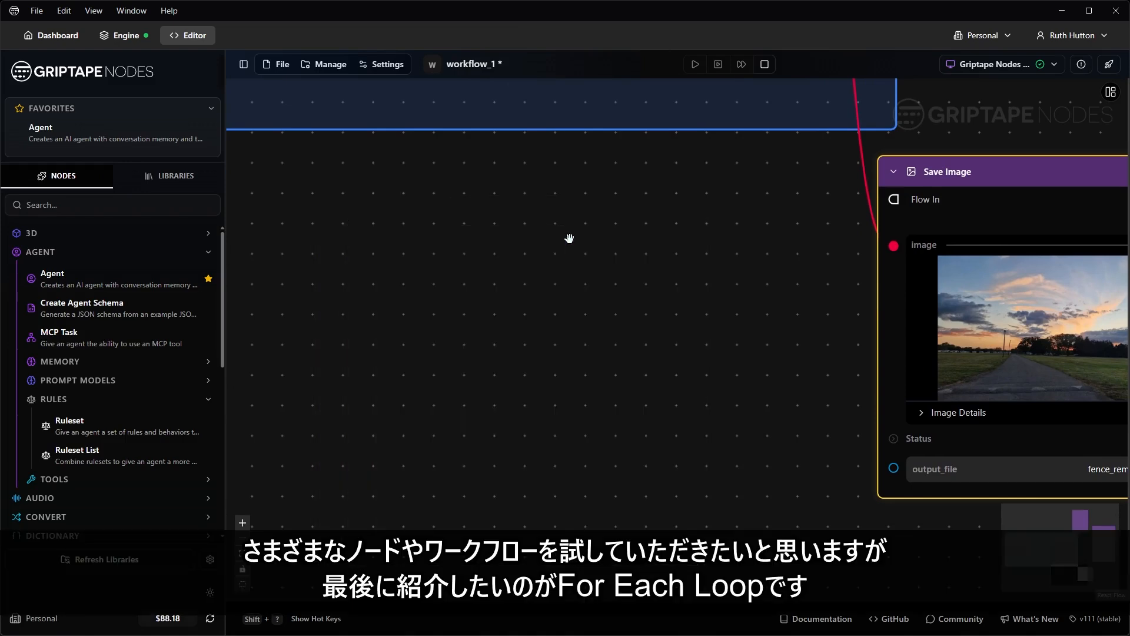
scroll(573, 242, "down", 5)
left_click_drag(974, 241, 861, 466)
scroll(840, 454, "down", 2)
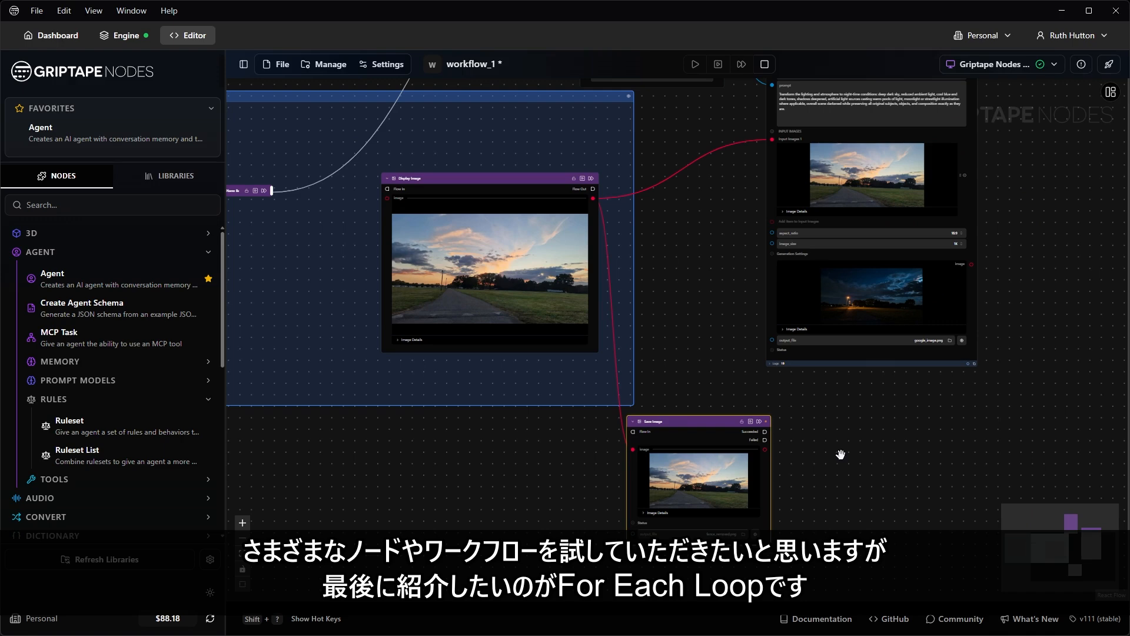
left_click(710, 421)
key("Delete")
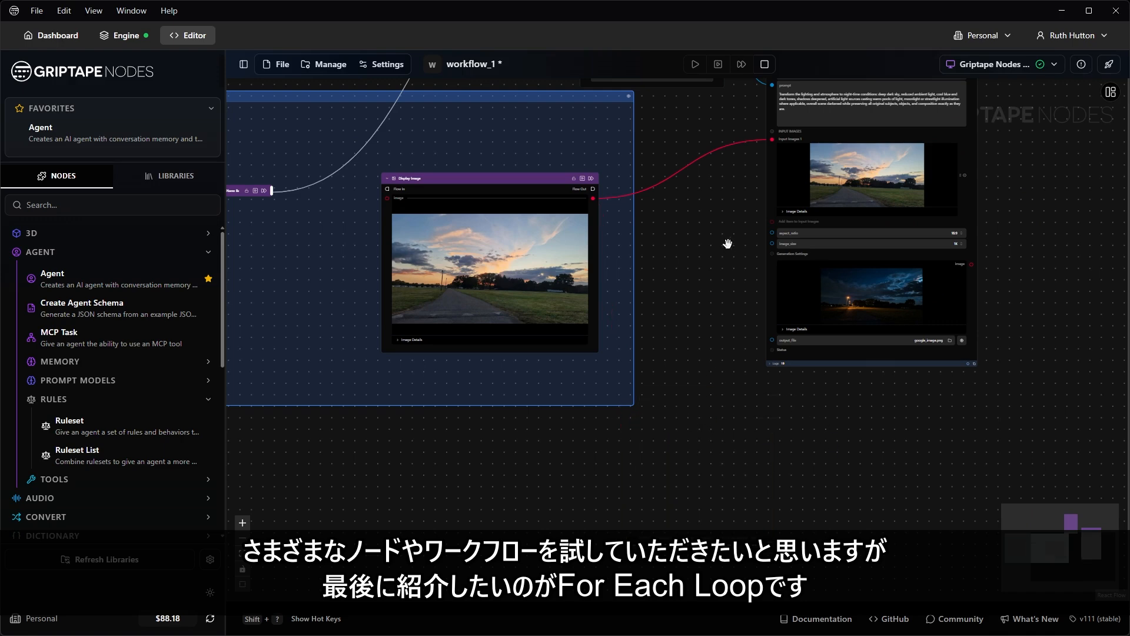
scroll(727, 243, "down", 3)
left_click_drag(705, 237, 739, 379)
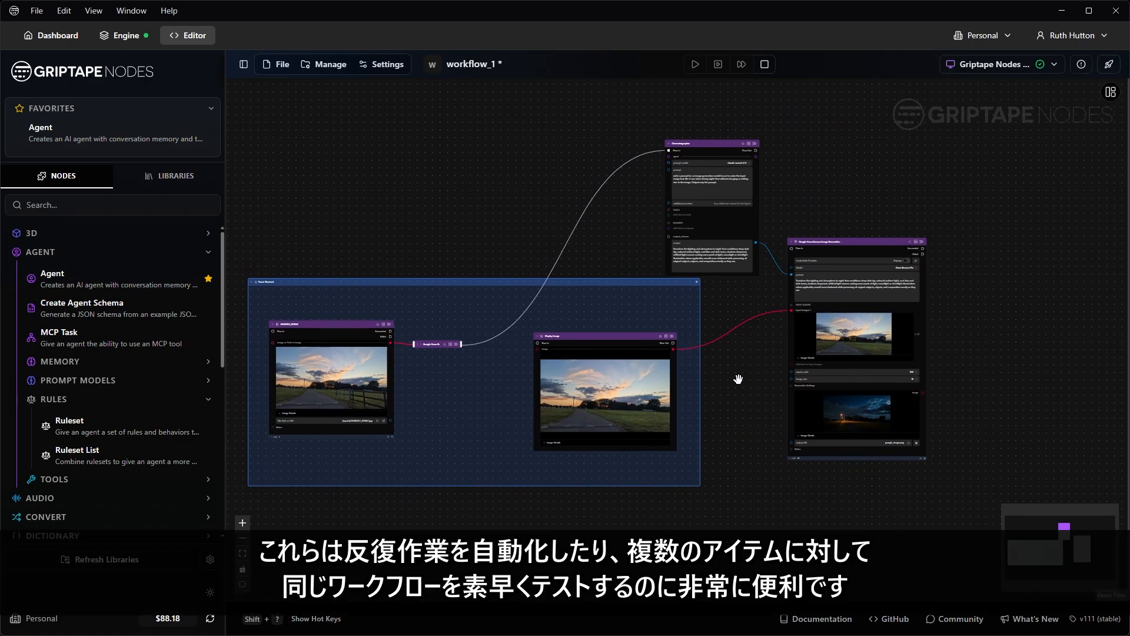
Step: Move the Cinematographer up, the image generator up-right and the image group down
scroll(724, 380, "up", 1)
scroll(530, 289, "up", 3)
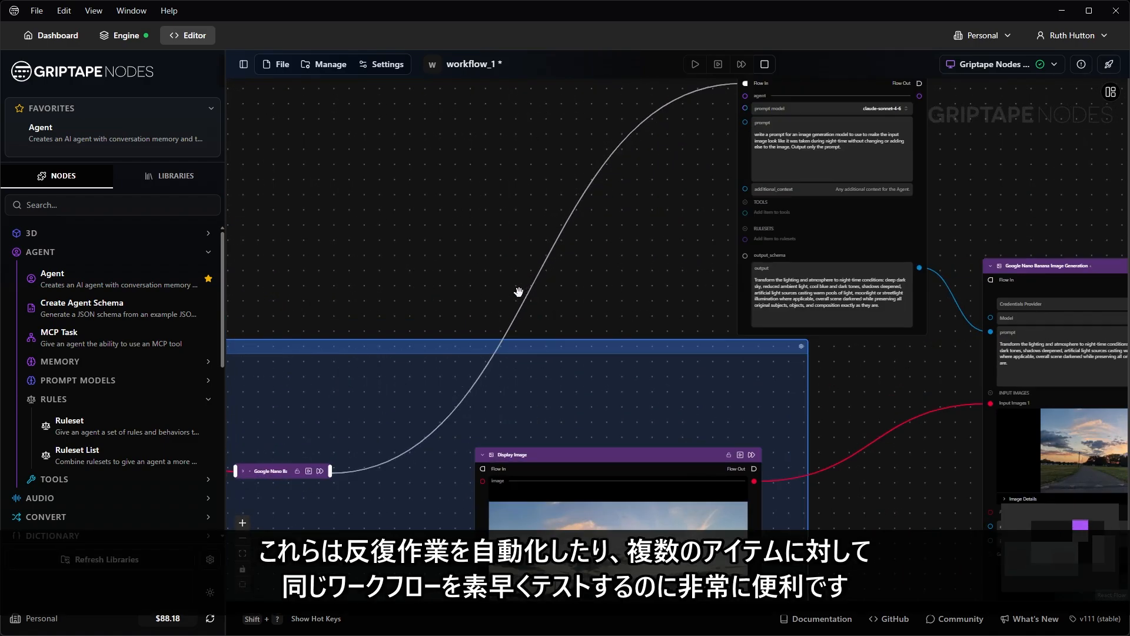
scroll(617, 275, "down", 3)
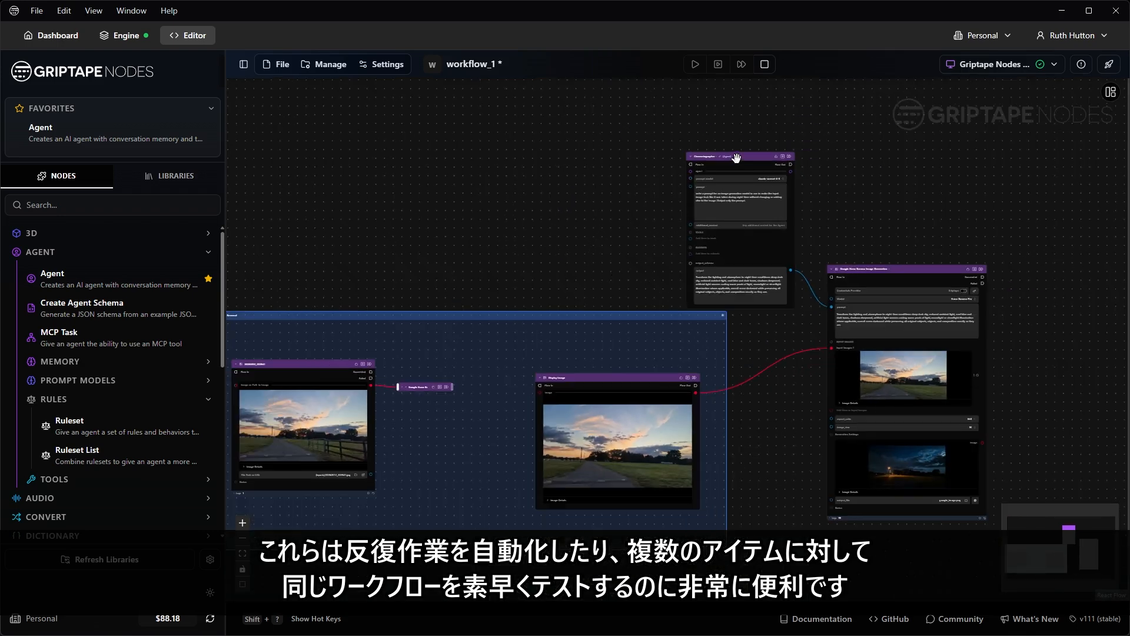
left_click_drag(737, 157, 728, 110)
left_click_drag(887, 267, 957, 237)
scroll(846, 204, "down", 2)
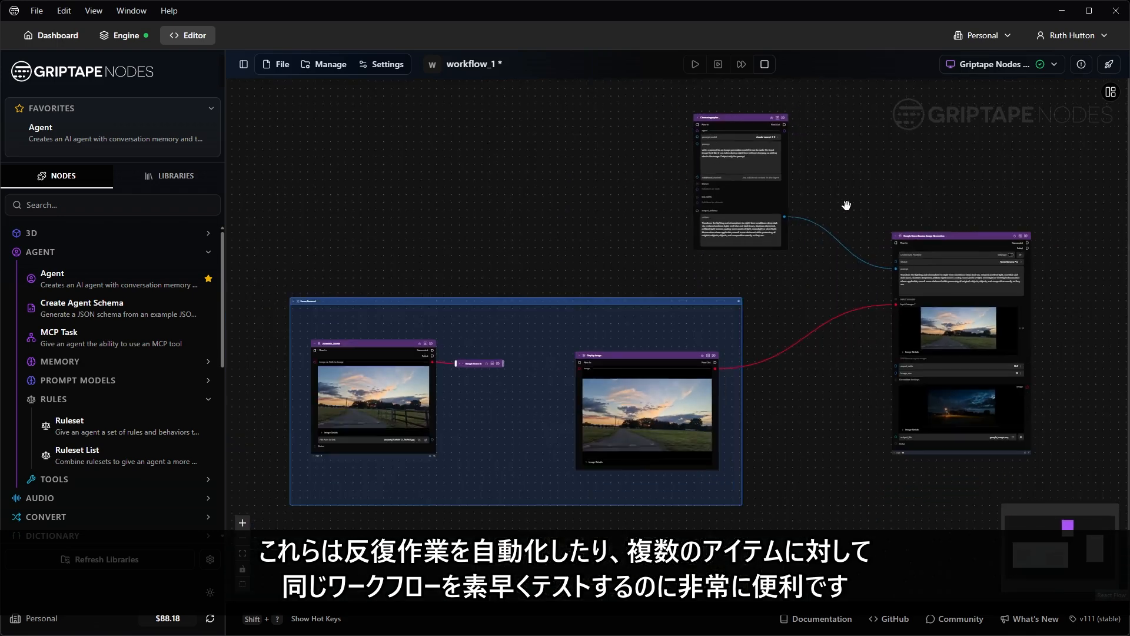
left_click_drag(849, 205, 802, 235)
left_click_drag(580, 318, 580, 353)
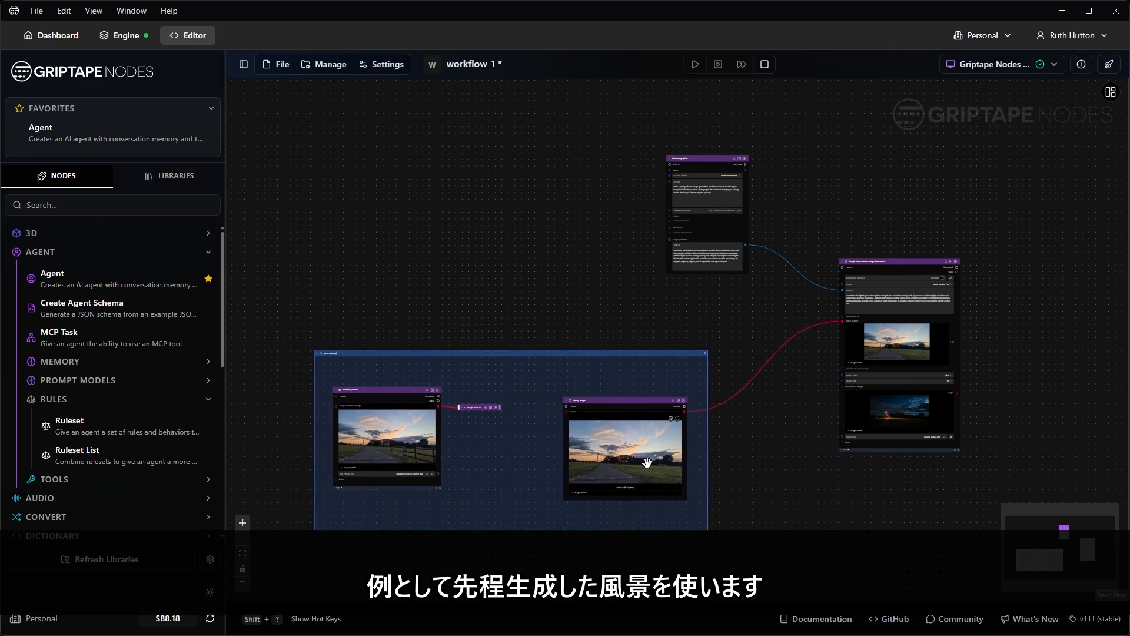
left_click_drag(747, 420, 646, 430)
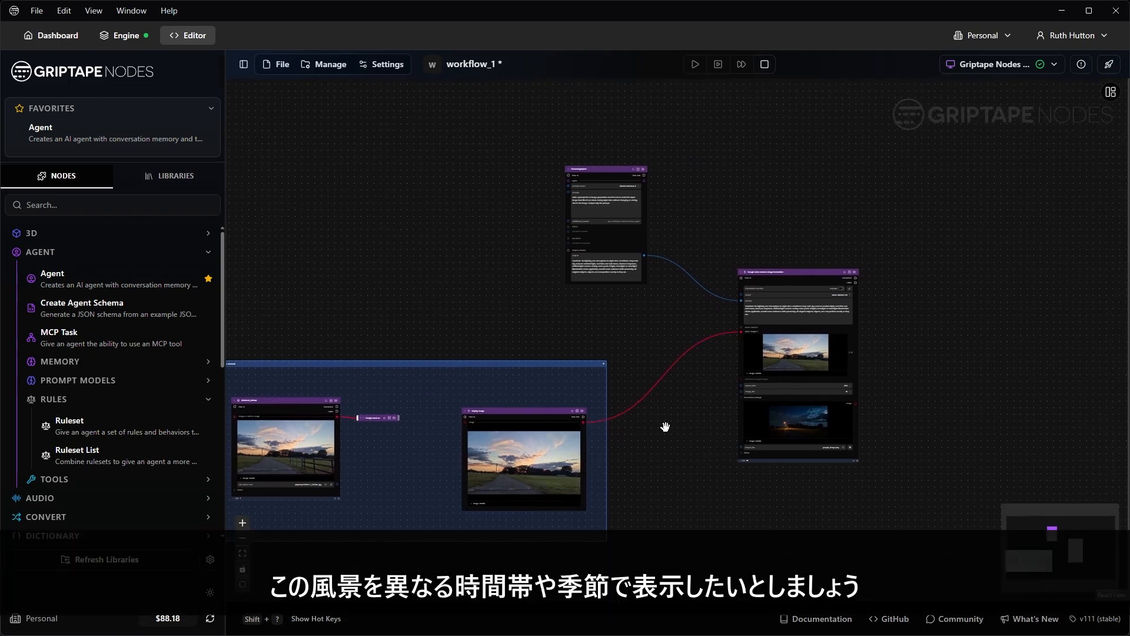
scroll(665, 426, "up", 2)
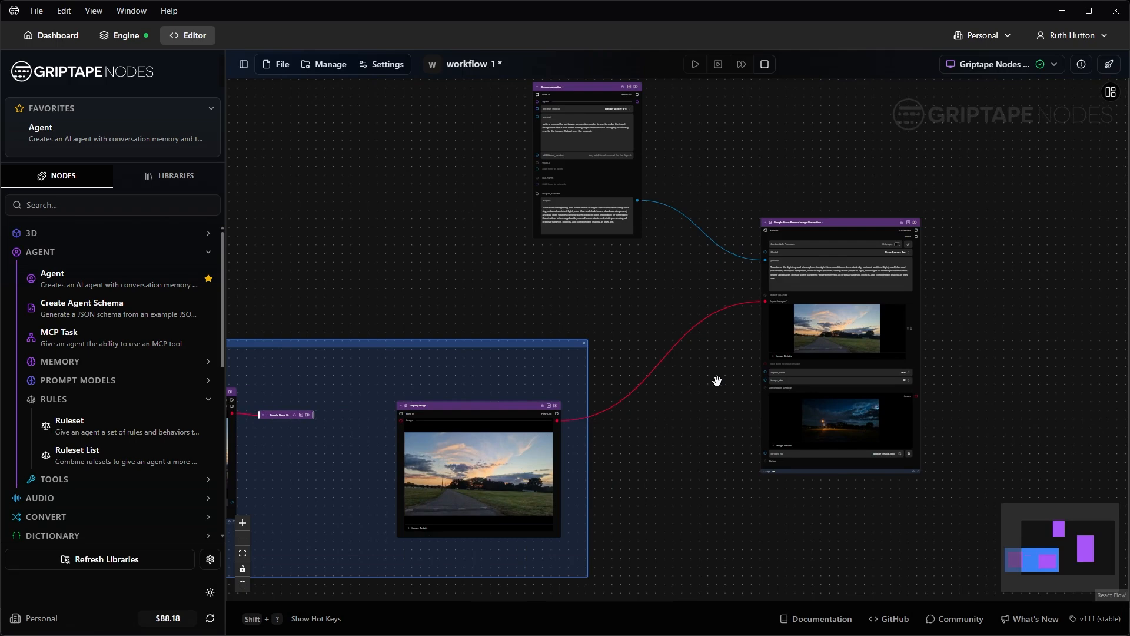
scroll(714, 381, "down", 2)
Step: Add a Create Text List node and place it clear of the Cinematographer
double_click(669, 359)
type("create t")
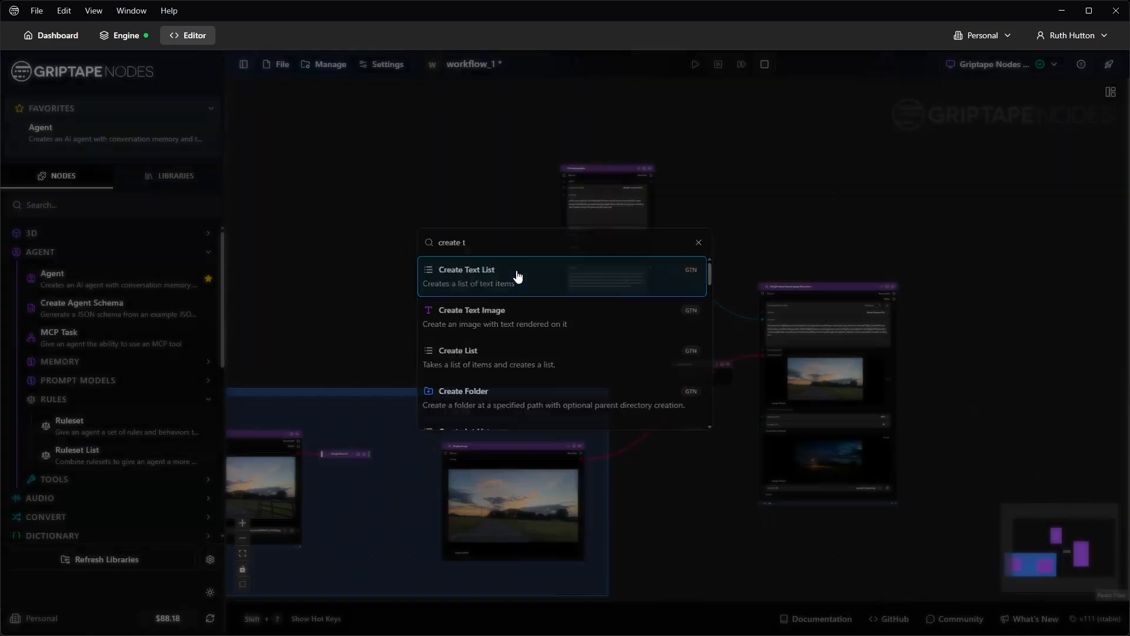
left_click(518, 277)
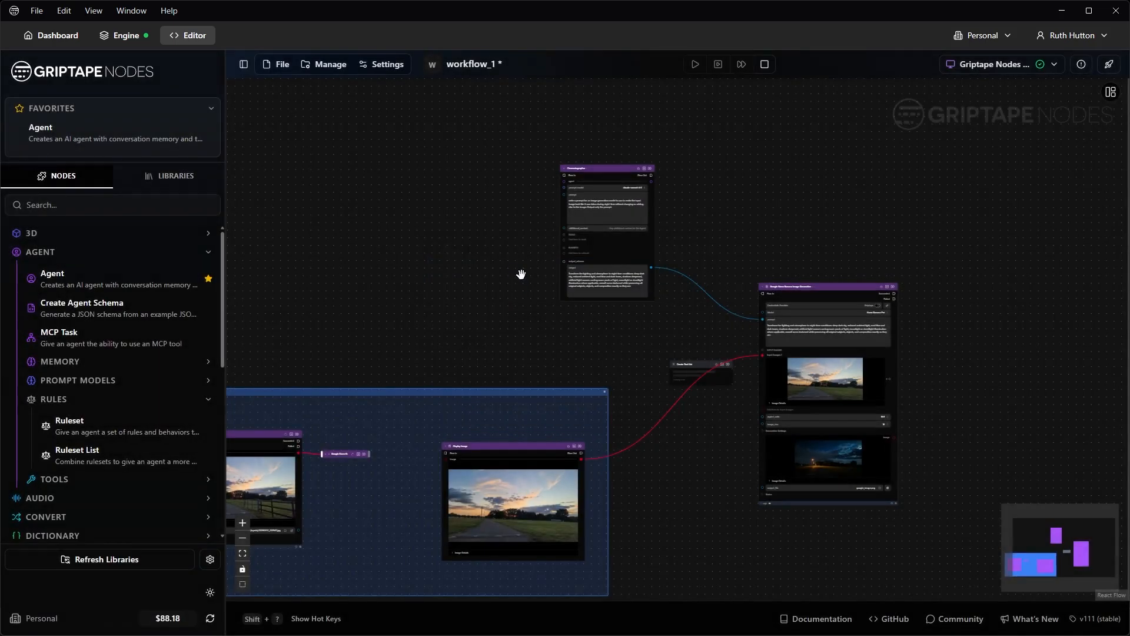
left_click_drag(726, 371, 454, 202)
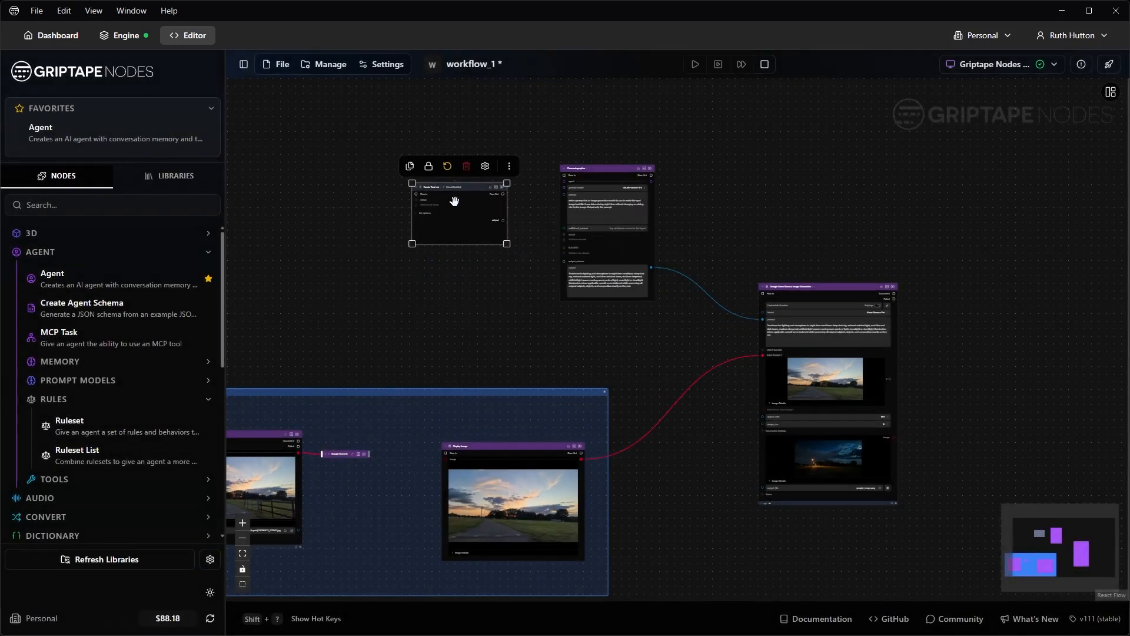
scroll(451, 207, "up", 10)
left_click_drag(759, 227, 815, 252)
left_click_drag(815, 252, 833, 253)
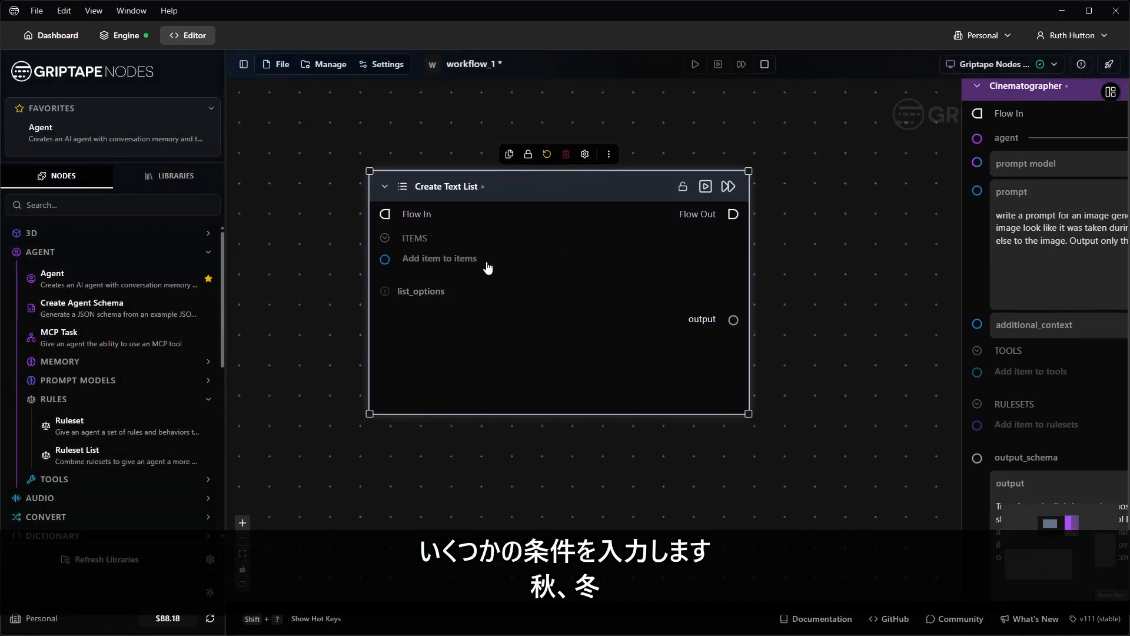
Step: Fill the list with autumn, winter, a storm, night-time, dusk and sunrise
left_click(694, 266)
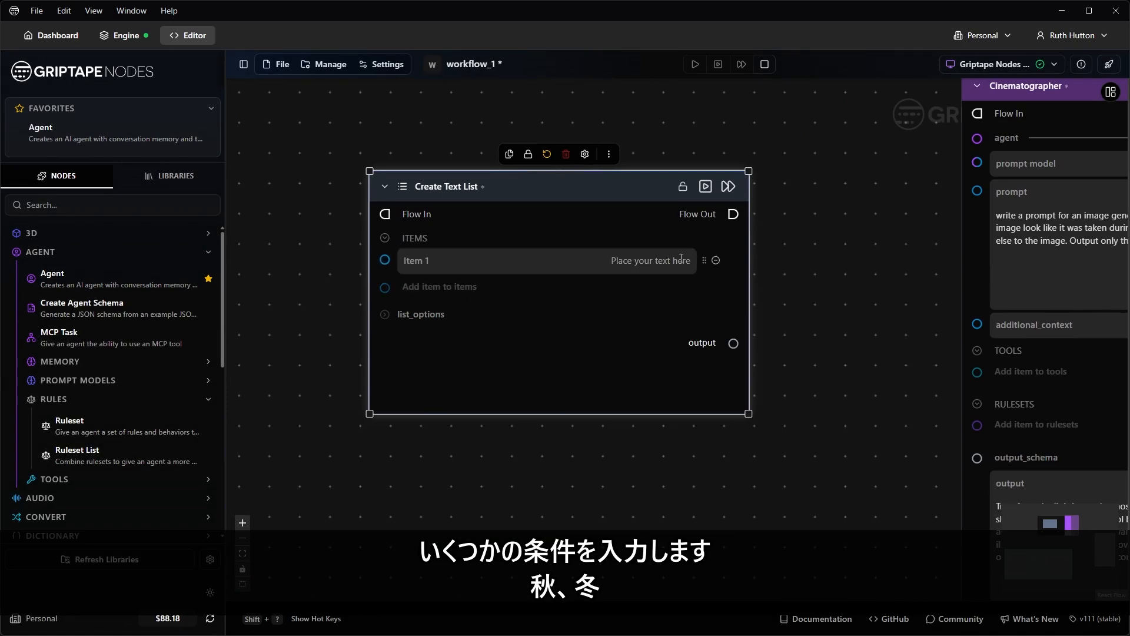
type("autumn")
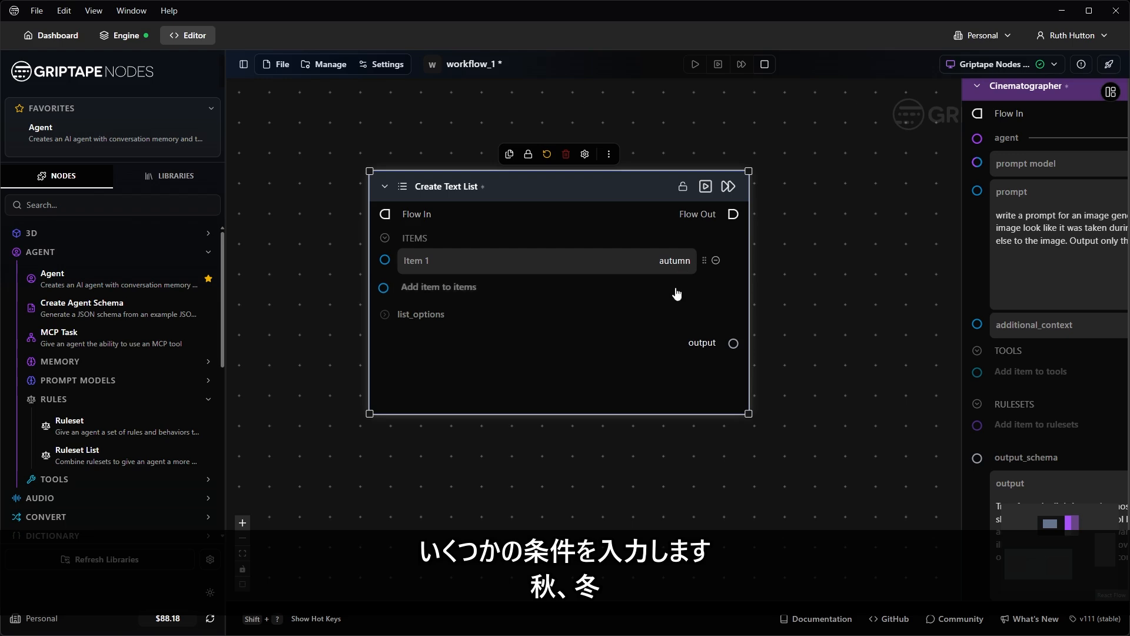
left_click(676, 287)
type("winter")
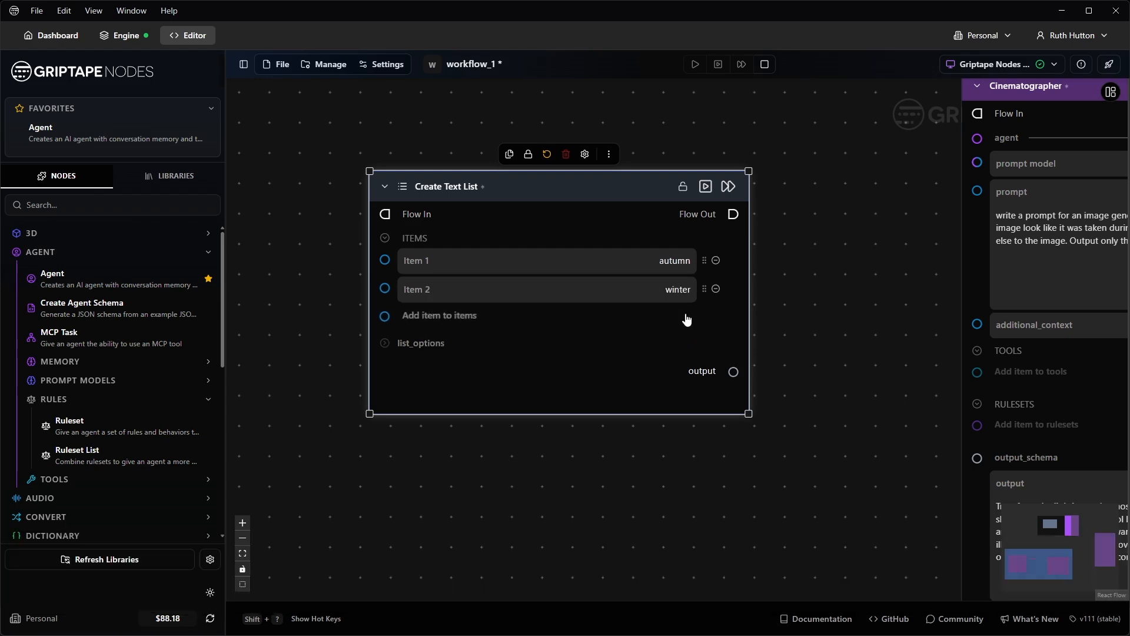
left_click(685, 316)
type("a storm")
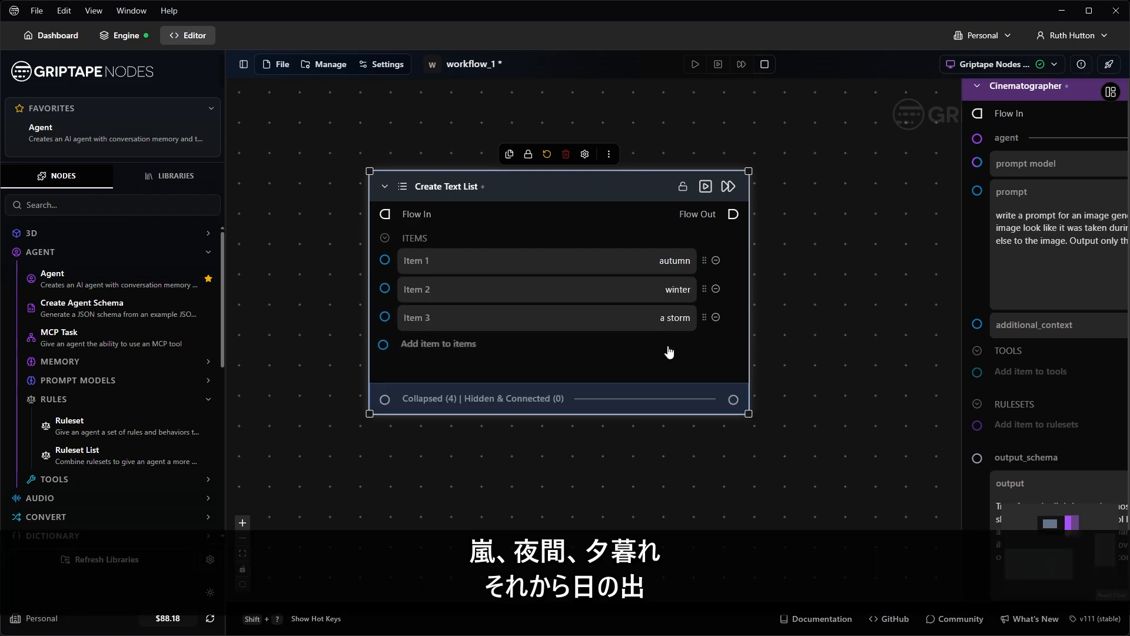
left_click(675, 346)
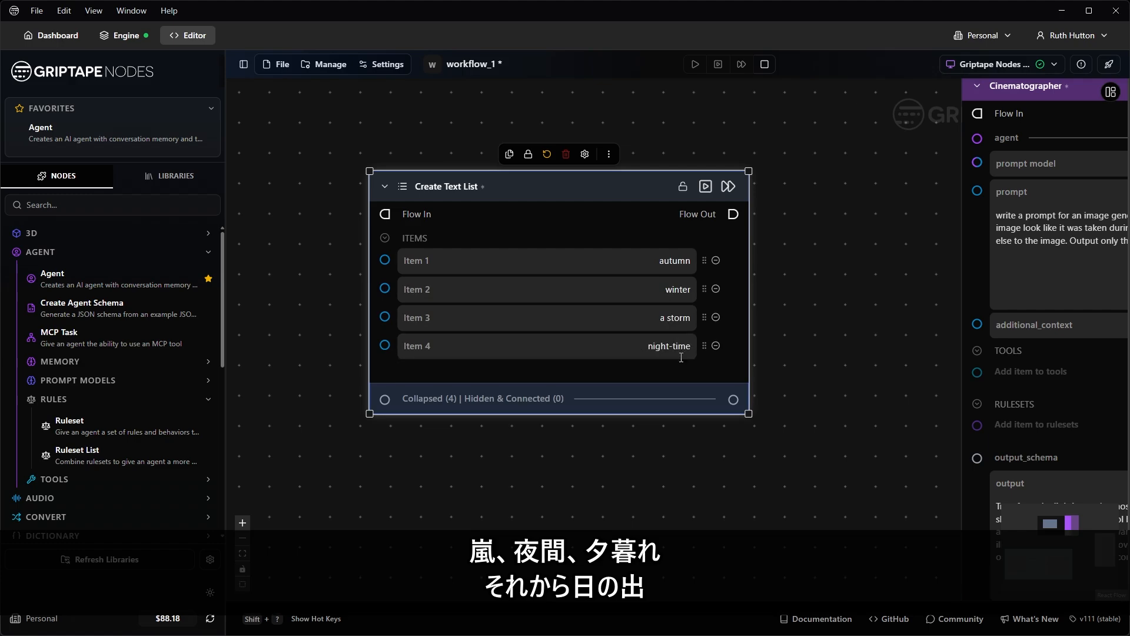
left_click(694, 370)
type("dusk")
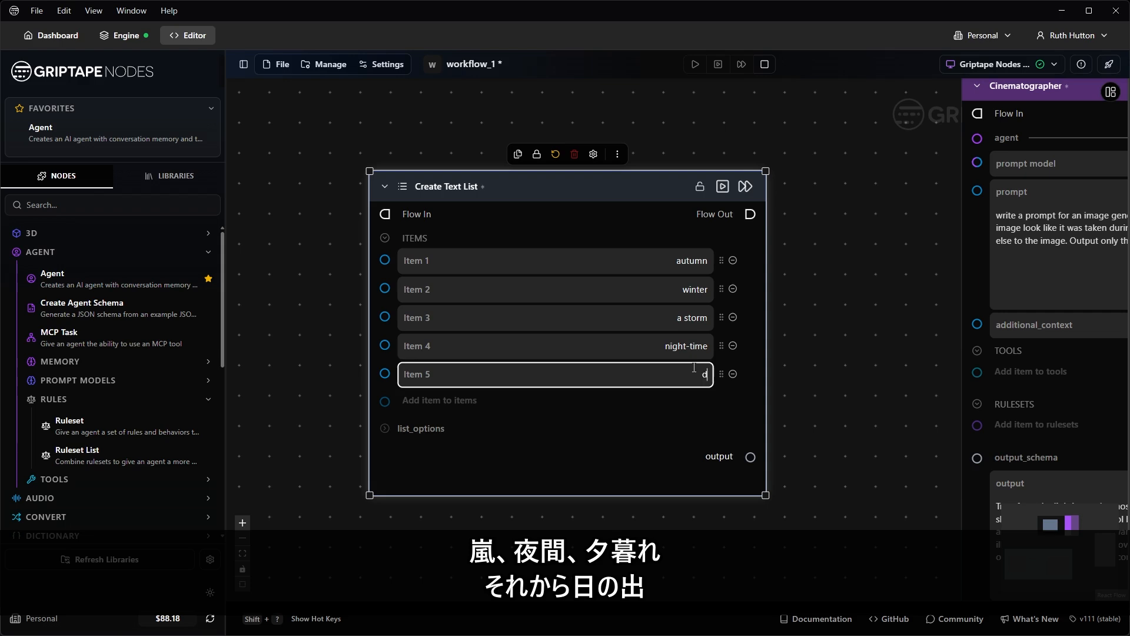
left_click(695, 400)
type("sunris")
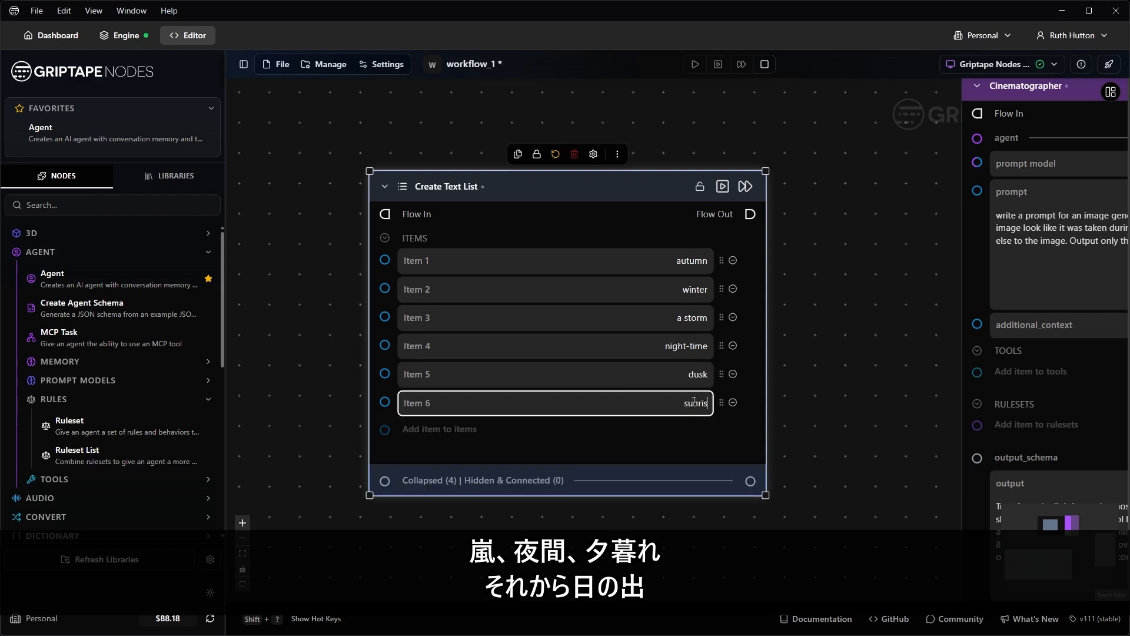
type("e")
left_click(865, 257)
left_click_drag(865, 257, 699, 292)
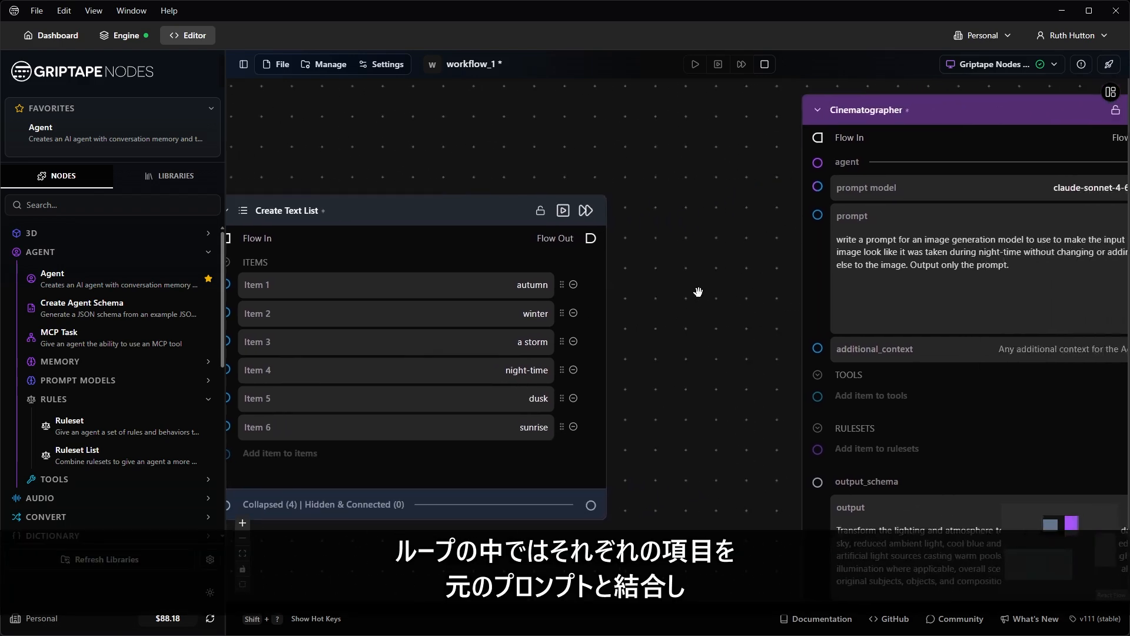
scroll(699, 292, "down", 1)
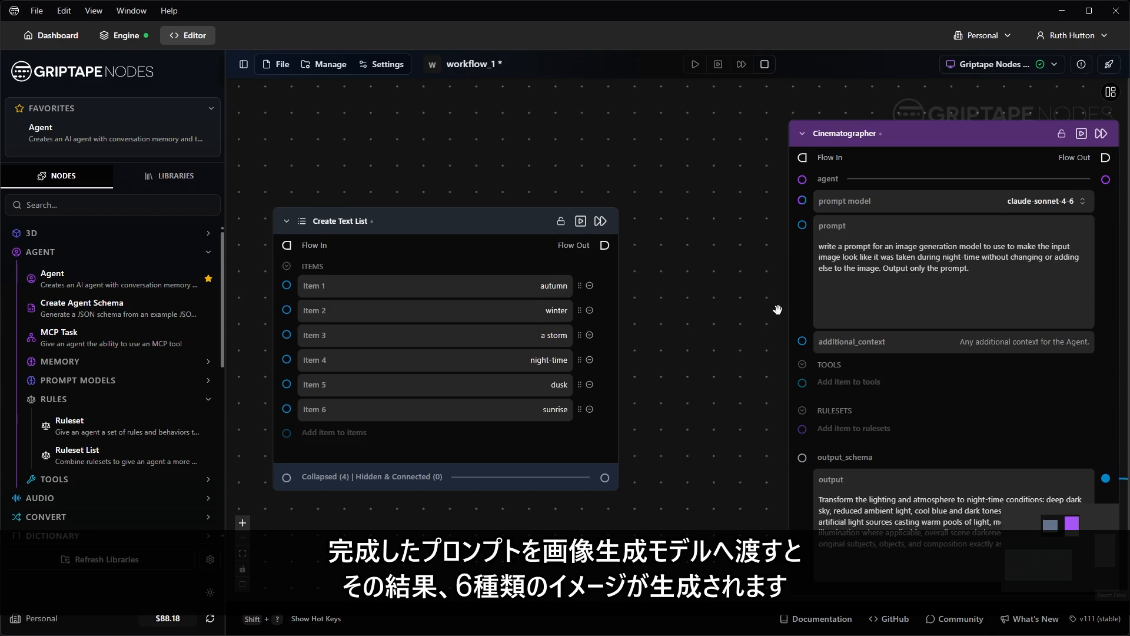
Step: Shift the Cinematographer node slightly right and down to make room
left_click_drag(770, 309, 498, 276)
scroll(1004, 354, "down", 3)
left_click_drag(1012, 358, 874, 328)
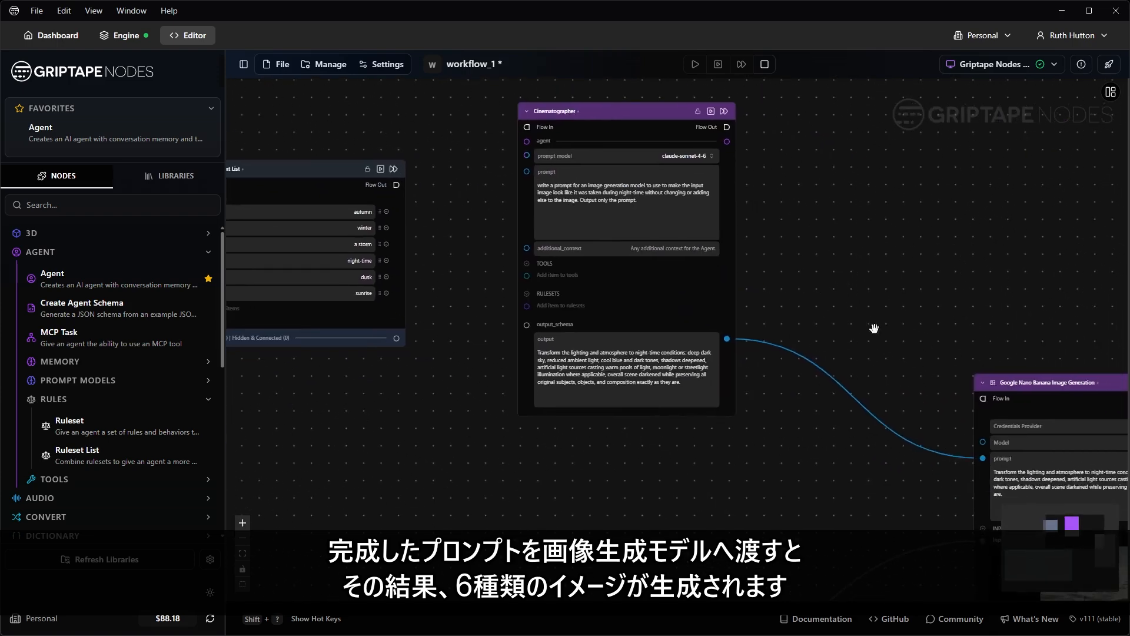
left_click_drag(799, 242, 981, 288)
scroll(651, 242, "down", 3)
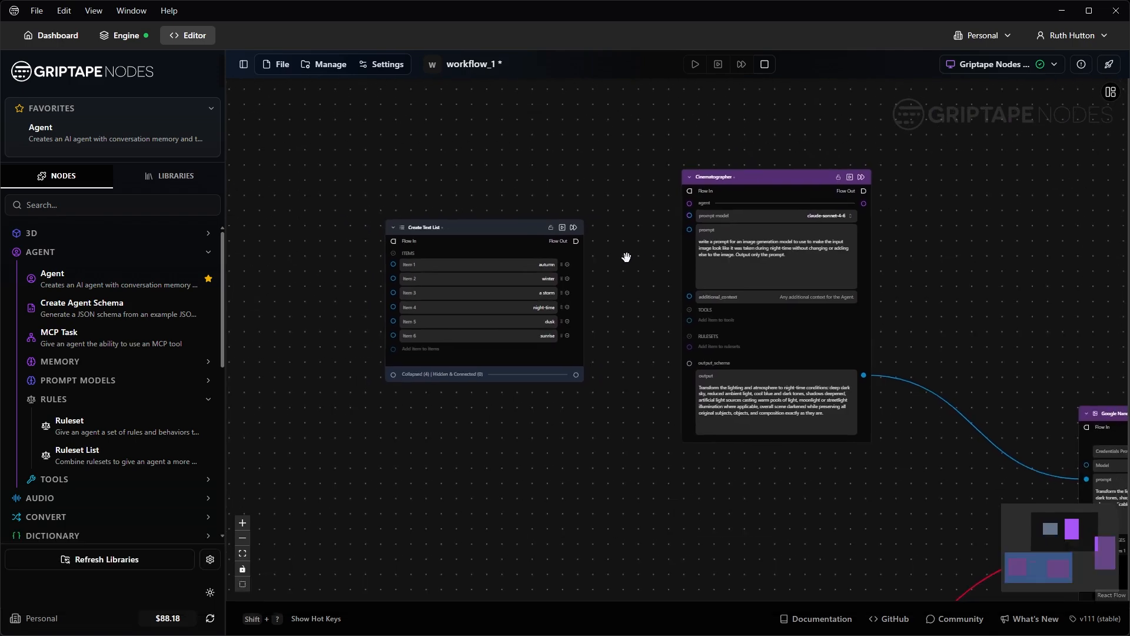
left_click_drag(773, 170, 861, 190)
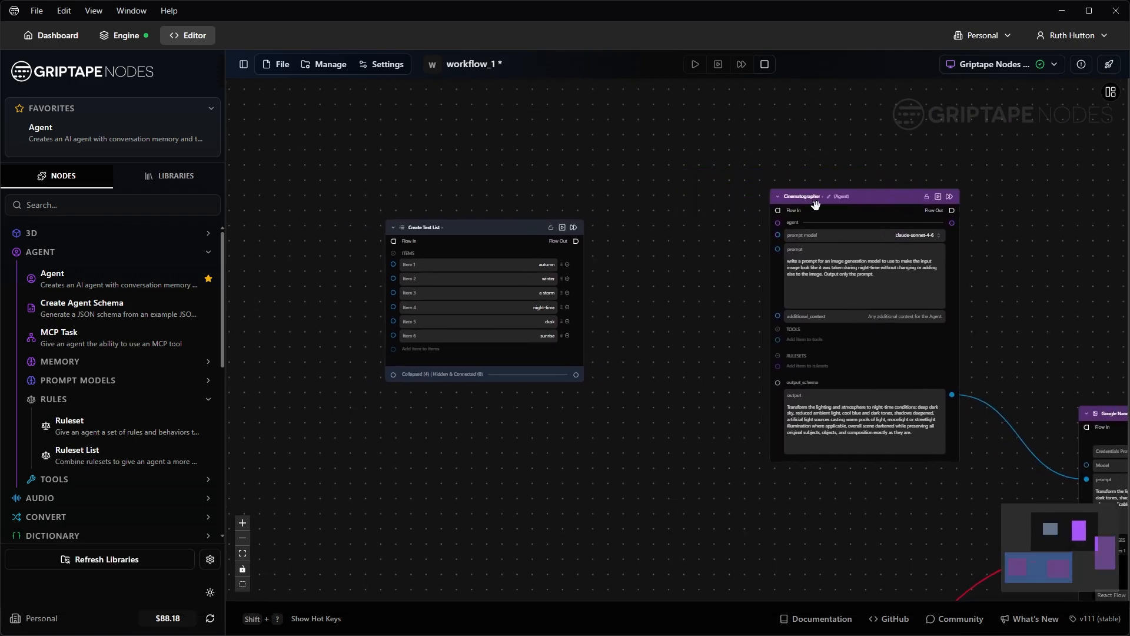
Step: Add a ForEach Group and enlarge it over the Cinematographer area
double_click(654, 255)
type("fore")
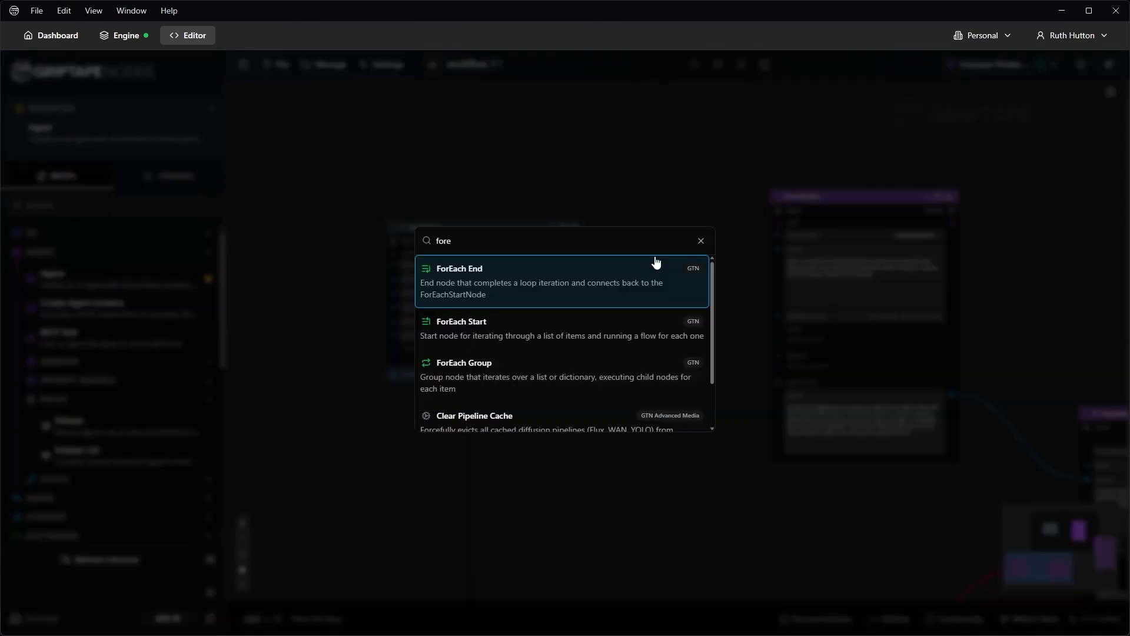
left_click(478, 374)
left_click_drag(687, 268, 633, 167)
scroll(633, 167, "up", 1)
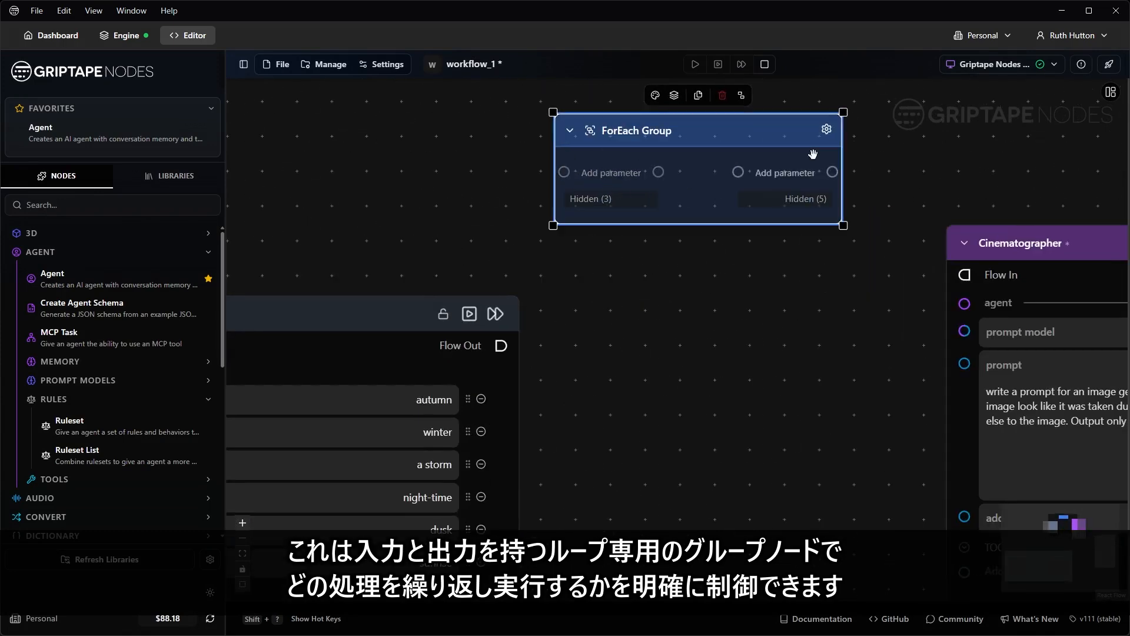
scroll(787, 222, "down", 5)
left_click_drag(680, 240, 583, 229)
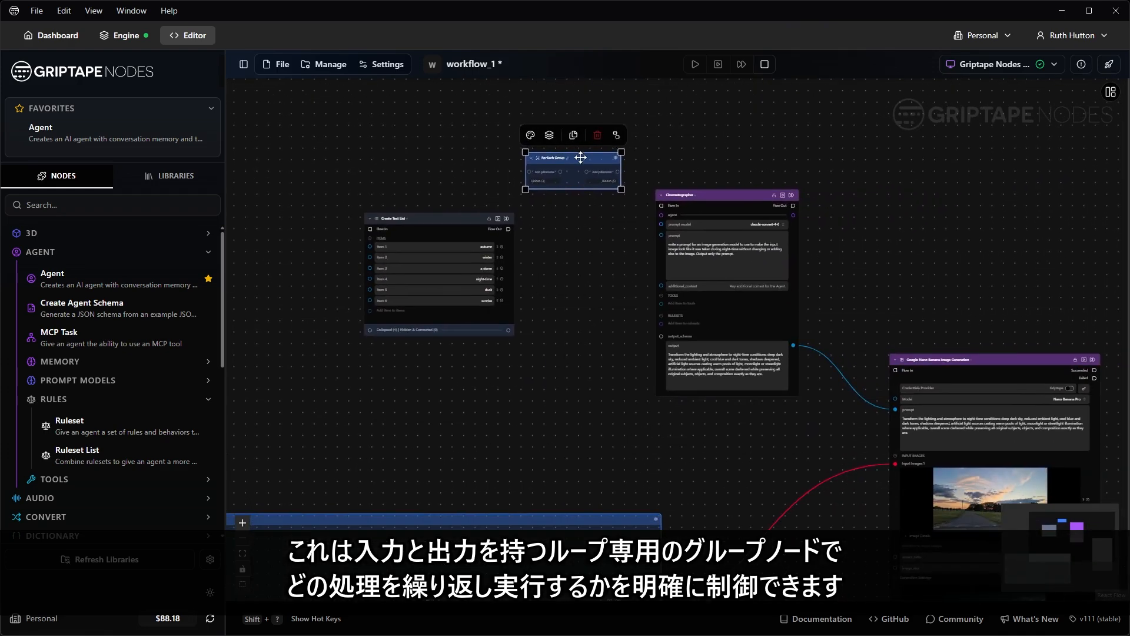
left_click_drag(581, 157, 611, 132)
left_click_drag(650, 164, 1111, 553)
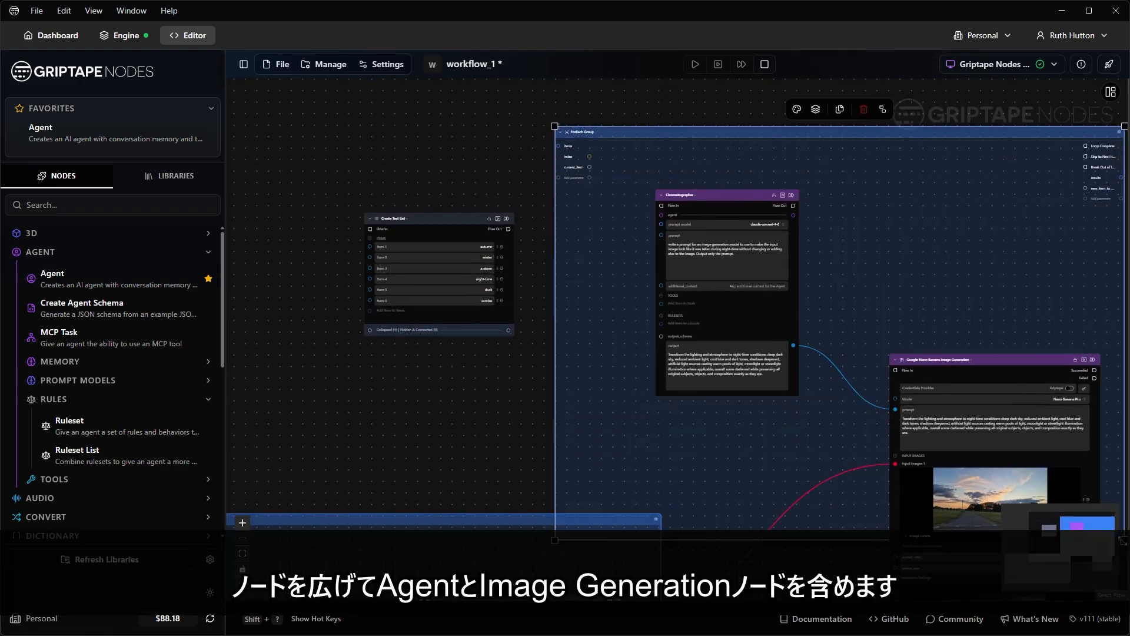
Step: Move the image generation node into the ForEach Group and the photo group and text list outside it
scroll(971, 271, "down", 3)
left_click_drag(995, 272, 1011, 327)
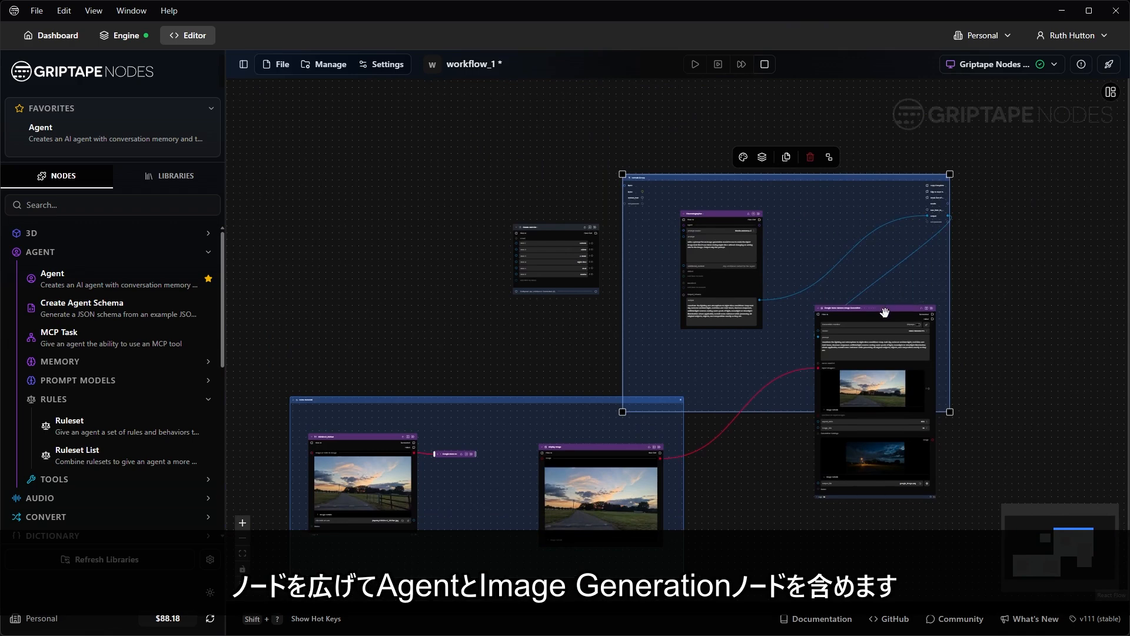
left_click_drag(885, 310, 960, 214)
left_click_drag(515, 403, 427, 106)
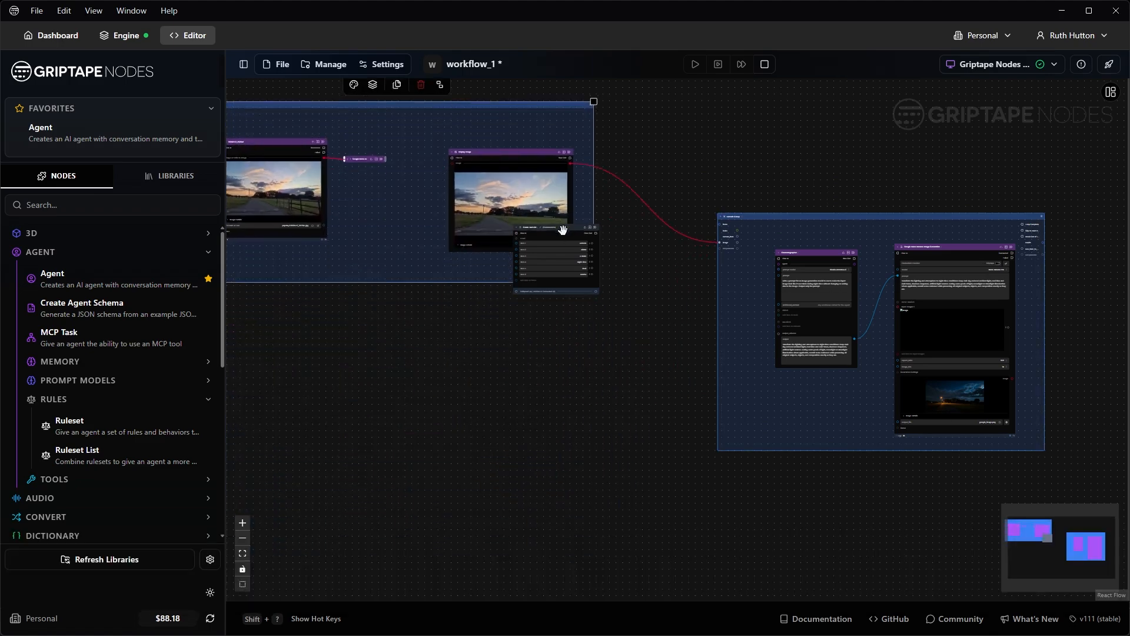
left_click_drag(563, 230, 552, 348)
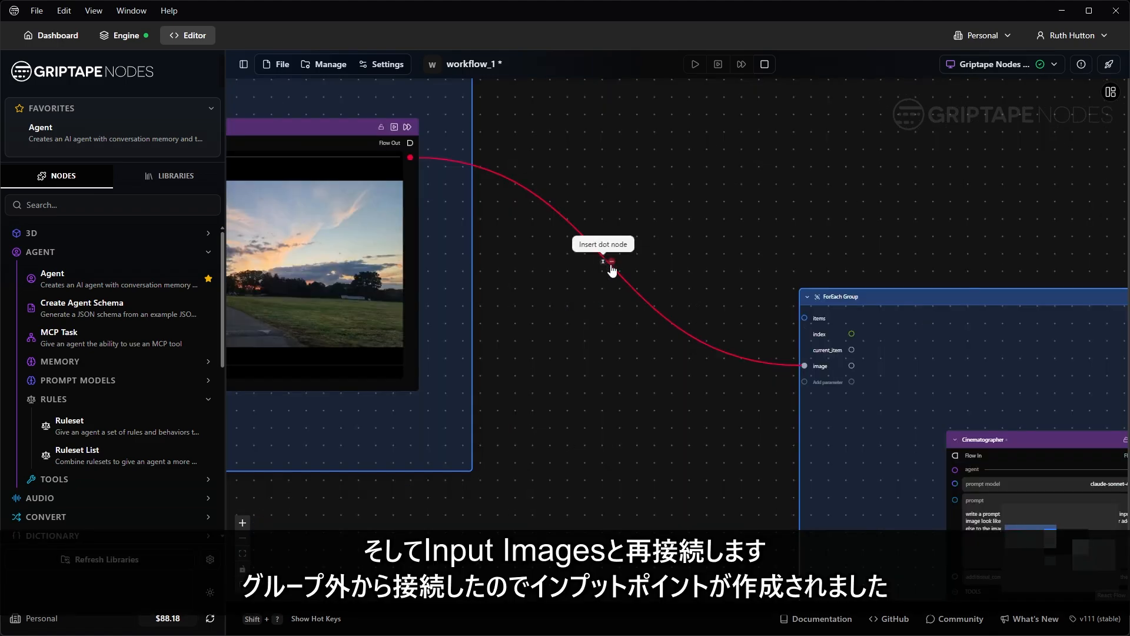
Step: Rewire the road photo from the group's image port to the generator's Input Images
left_click(612, 262)
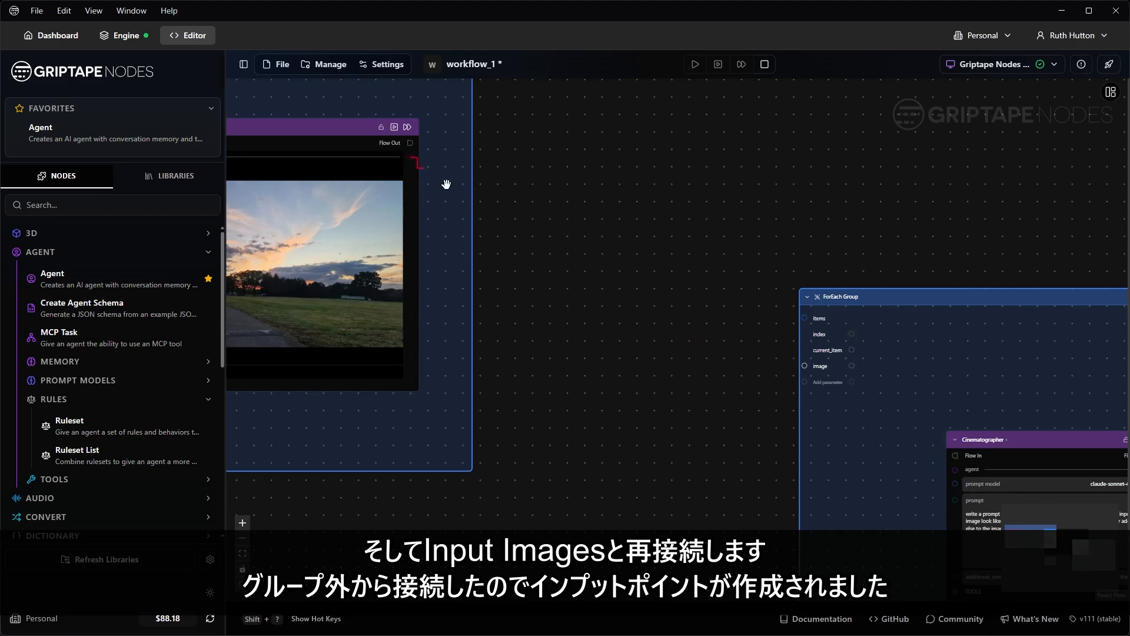
left_click_drag(447, 184, 836, 535)
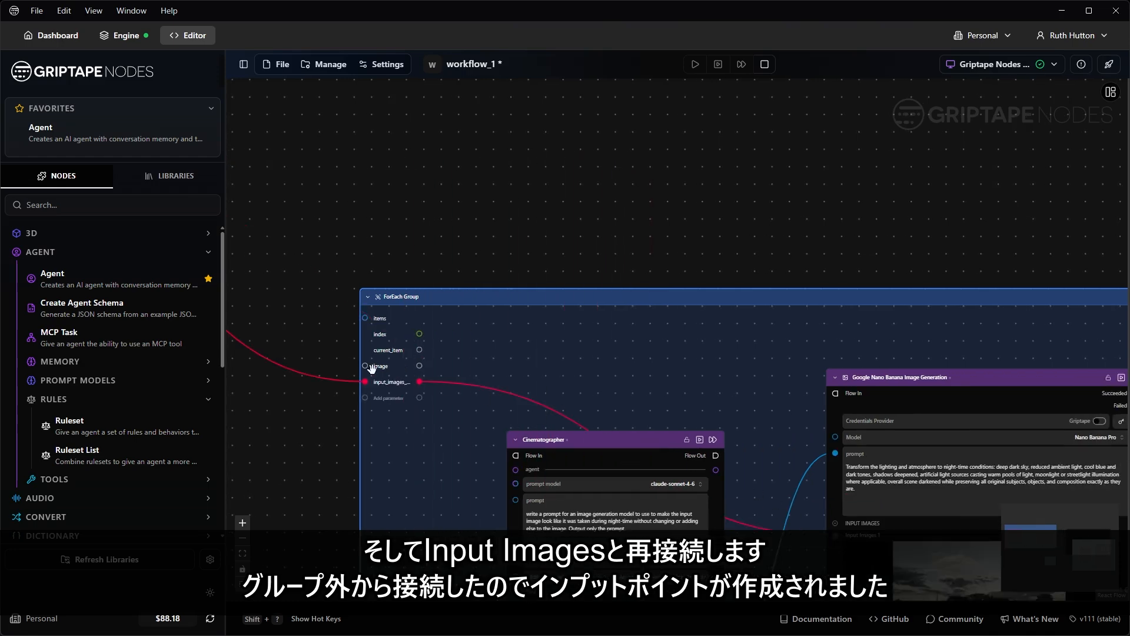
scroll(372, 368, "up", 5)
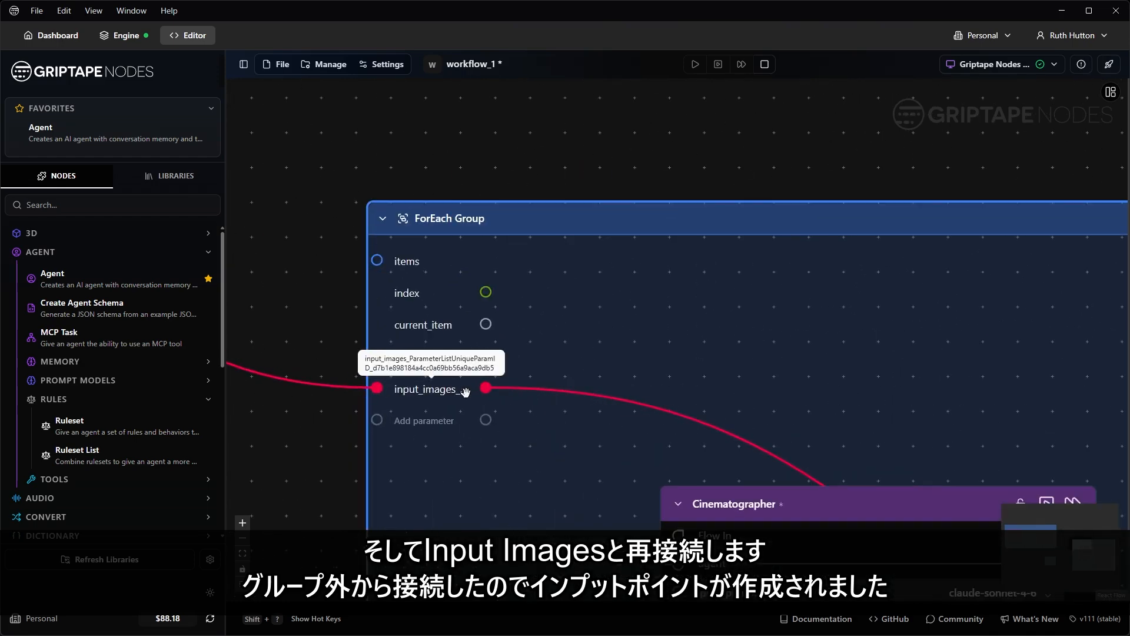
scroll(467, 391, "down", 5)
left_click_drag(586, 296, 733, 150)
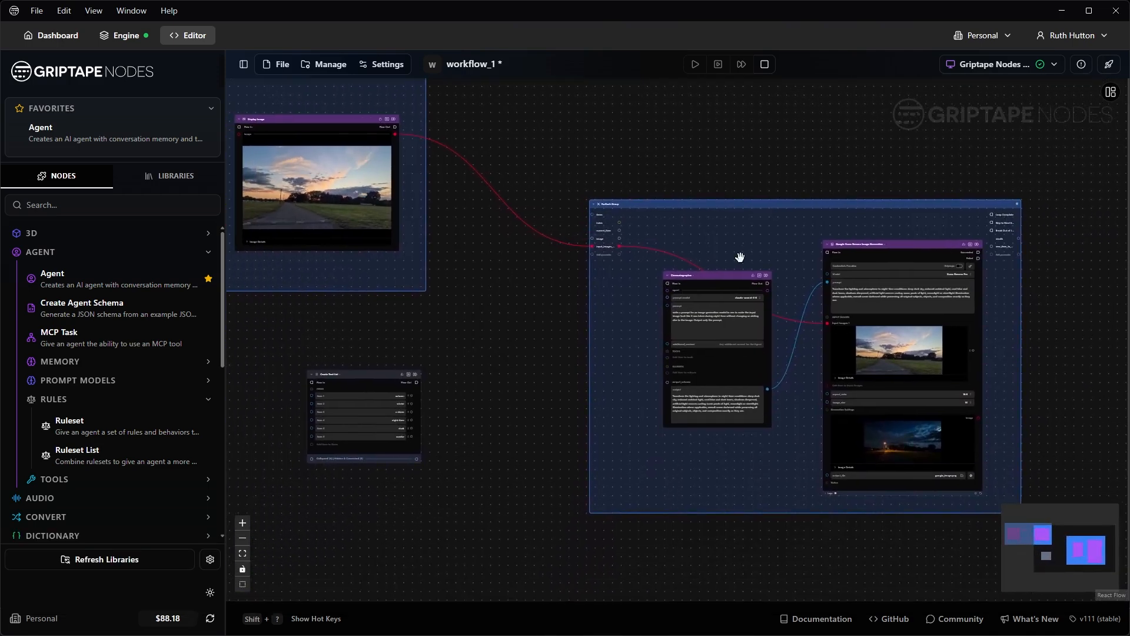
left_click_drag(727, 275, 729, 301)
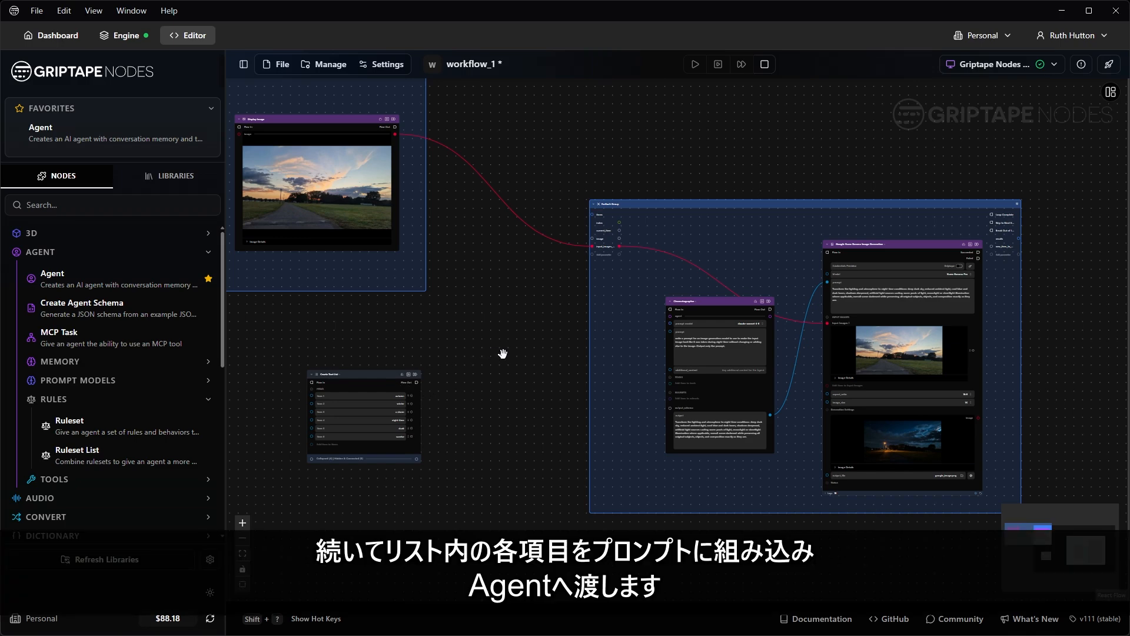
Step: Add two Text Input nodes, one above and one below the Create Text List
scroll(349, 400, "up", 3)
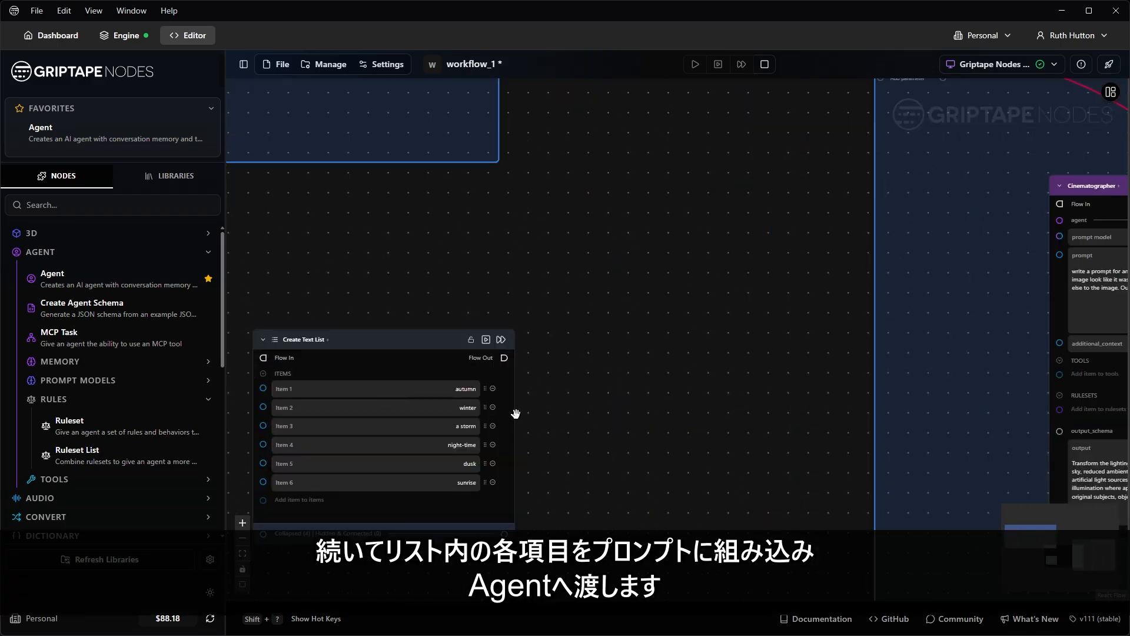
scroll(669, 433, "down", 3)
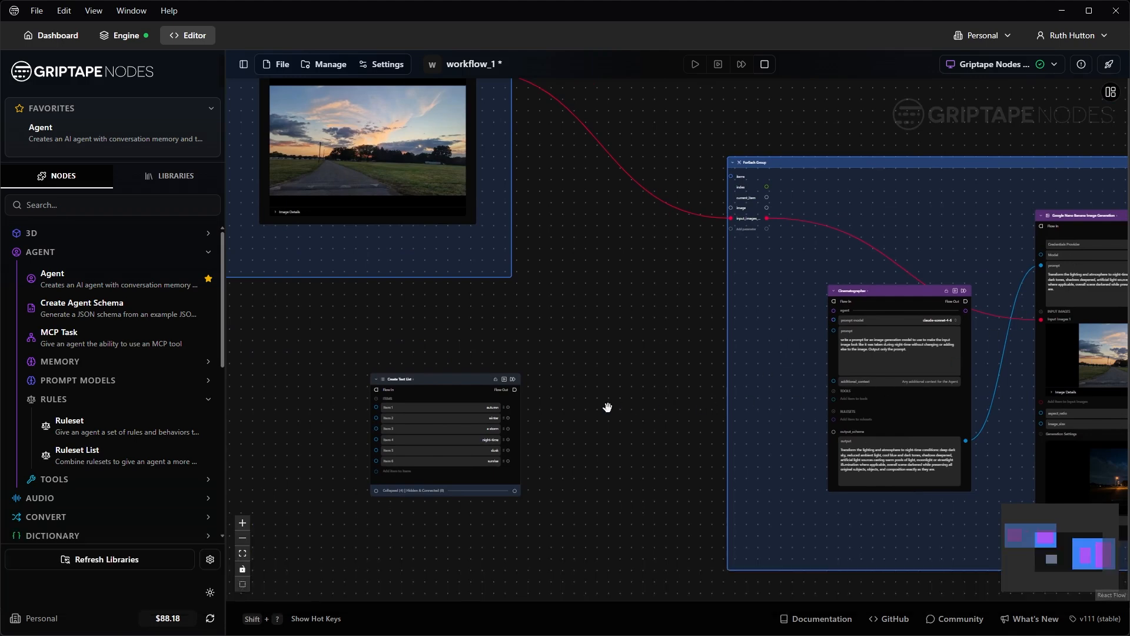
left_click_drag(458, 382, 487, 391)
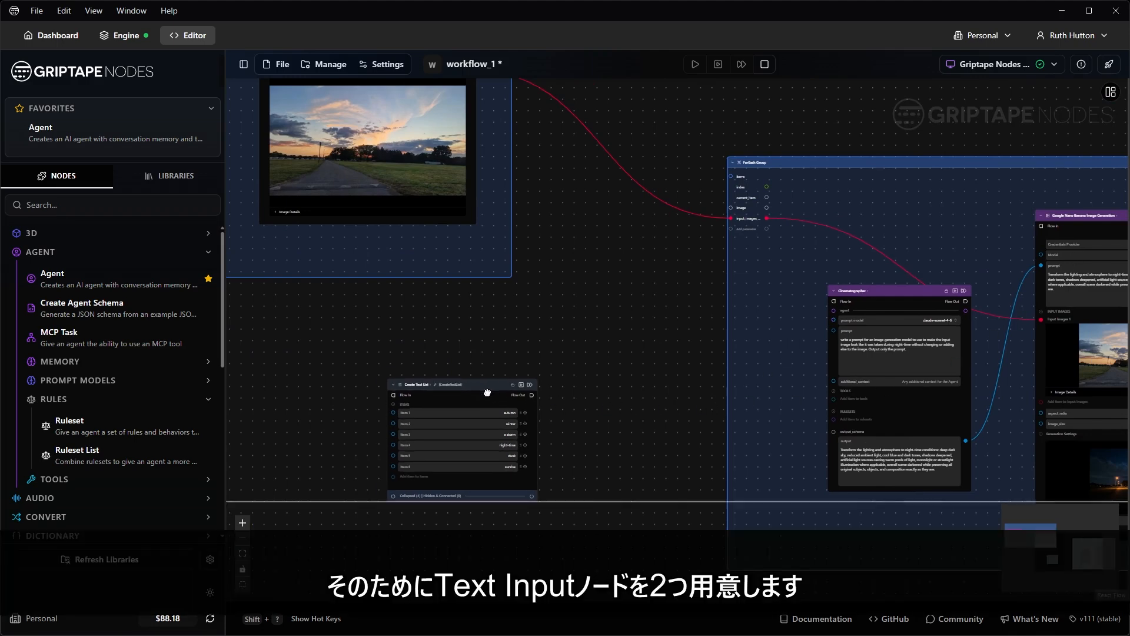
double_click(610, 357)
type("text i")
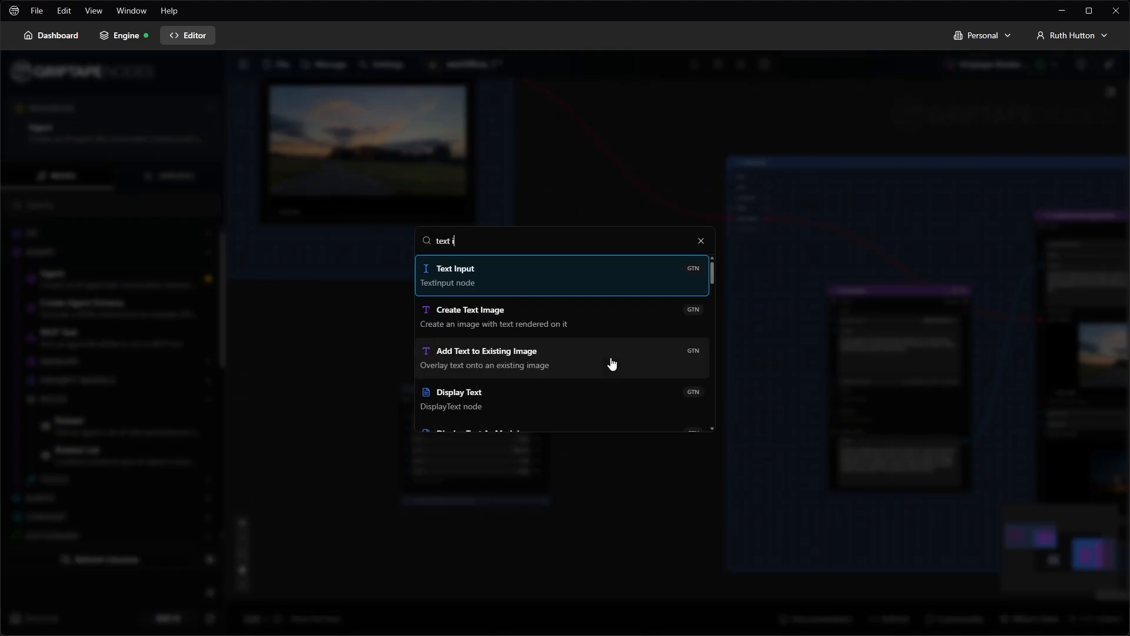
left_click(503, 279)
left_click_drag(664, 356, 488, 534)
key("ctrl+d")
left_click_drag(642, 394, 594, 369)
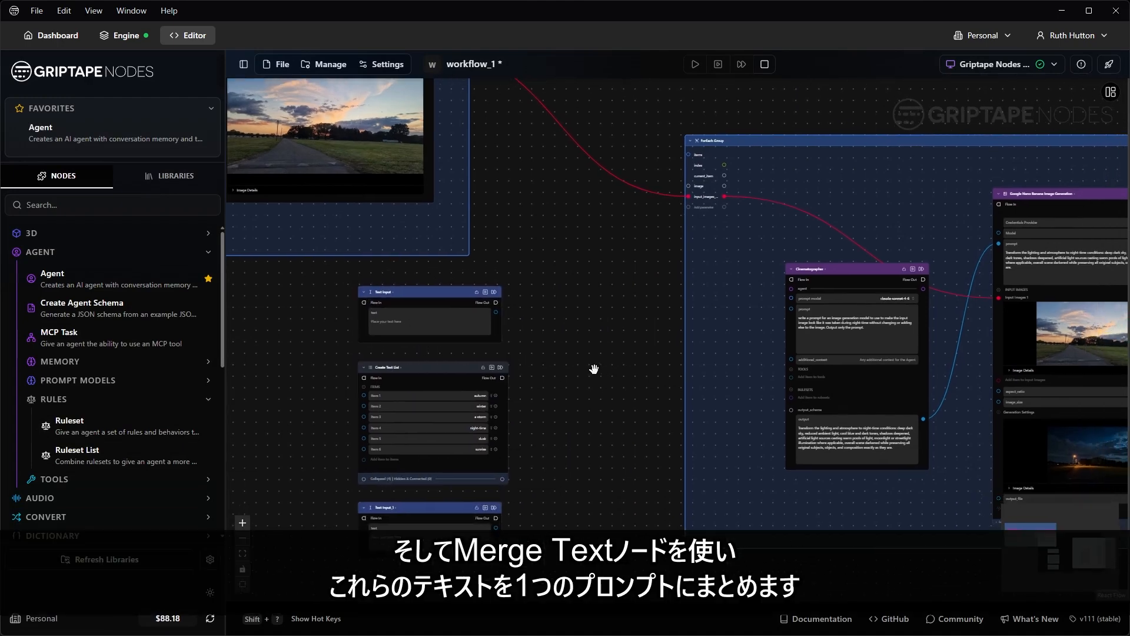
Step: Add a Merge Texts node and place it inside the ForEach Group
double_click(594, 369)
type("merge")
left_click(536, 272)
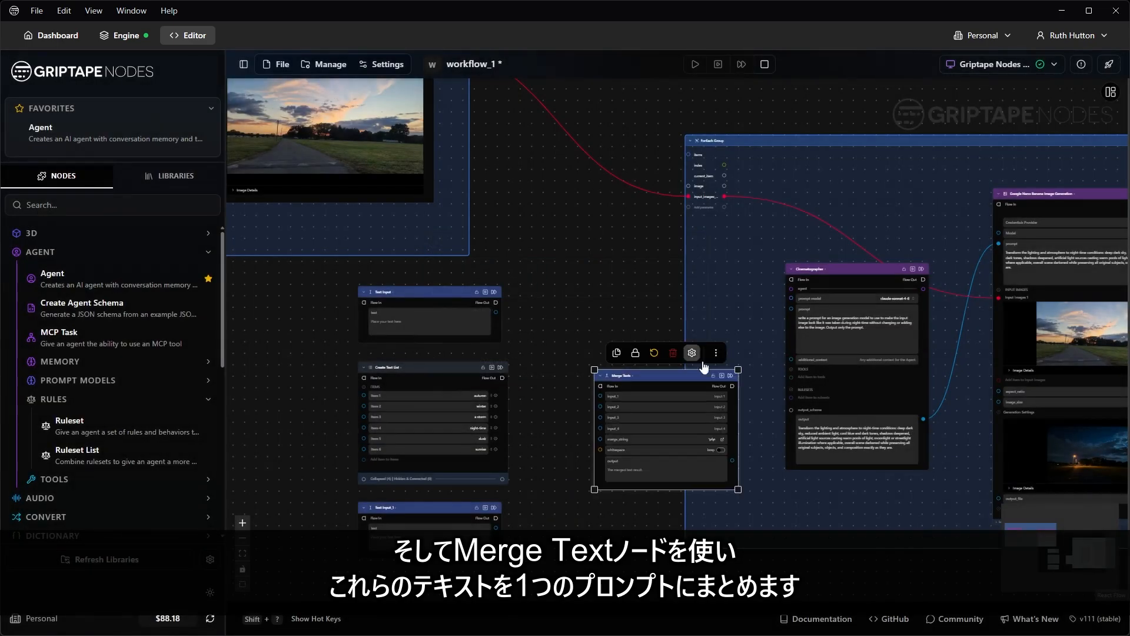
left_click_drag(748, 312, 560, 310)
left_click_drag(489, 373, 524, 314)
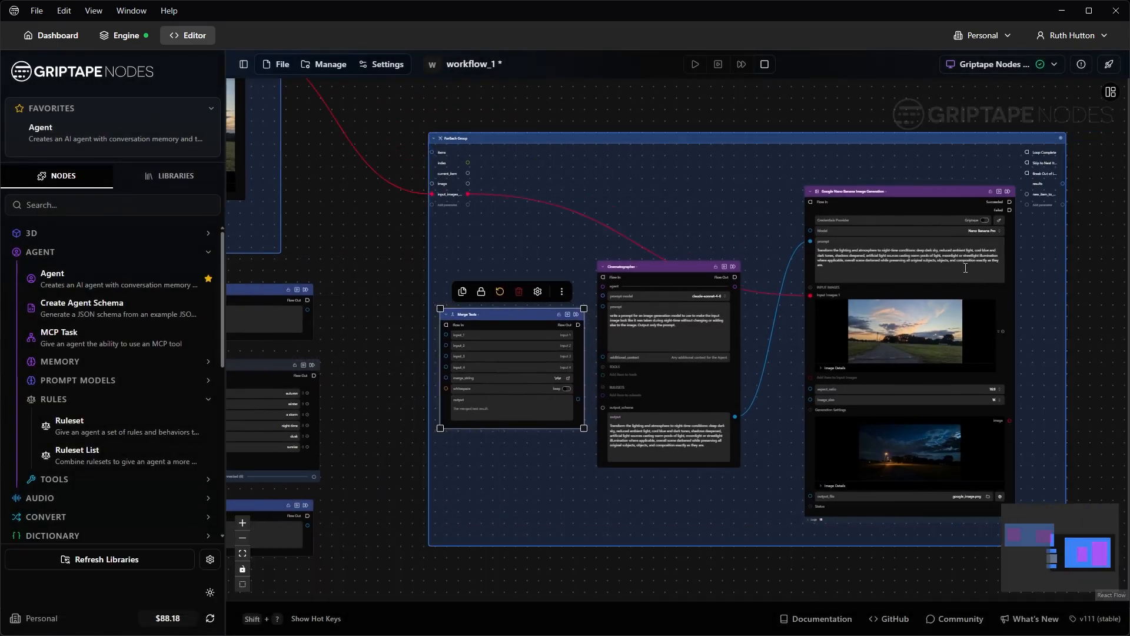
scroll(966, 268, "down", 3)
Step: Enlarge the ForEach group and shift the generator, Cinematographer and Merge Texts nodes right
left_click_drag(1019, 371, 814, 351)
left_click(827, 432)
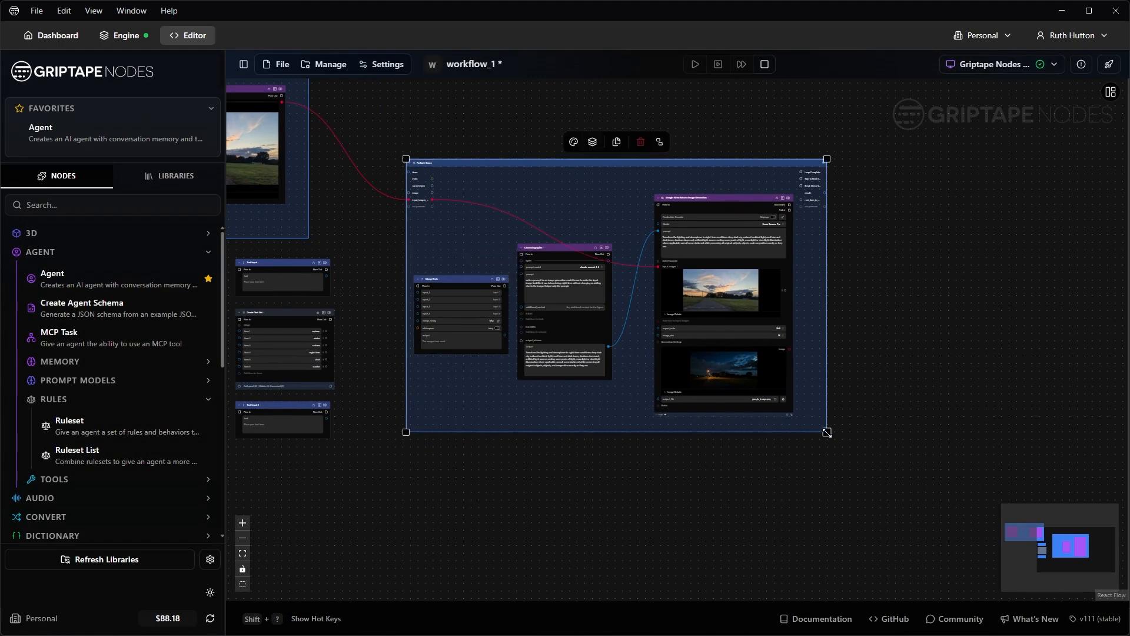
left_click_drag(827, 432, 918, 459)
left_click_drag(731, 200, 813, 217)
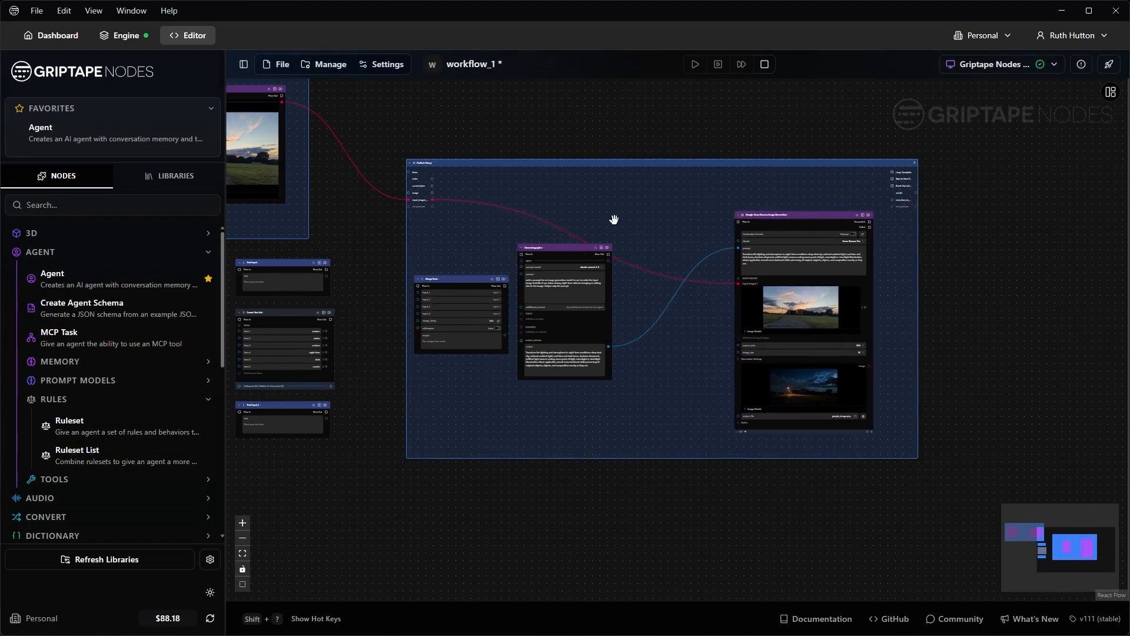
left_click_drag(575, 247, 648, 262)
left_click_drag(468, 277, 520, 284)
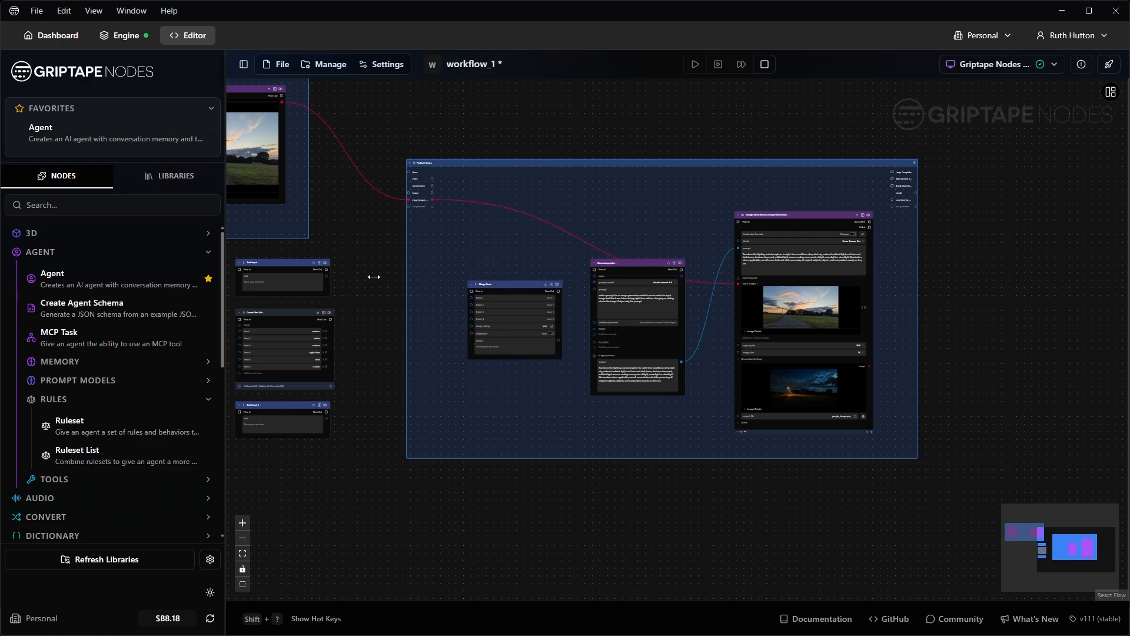
scroll(483, 292, "up", 8)
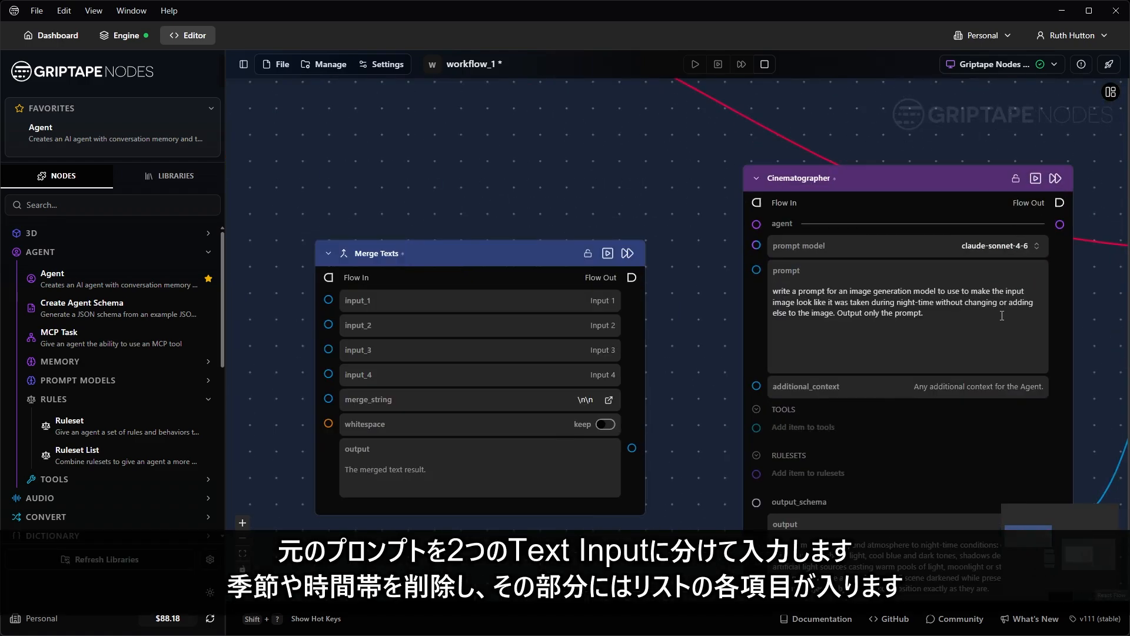
Step: Copy the whole Cinematographer prompt into the Text Input node
left_click(900, 302)
key("ctrl+a")
key("ctrl+c")
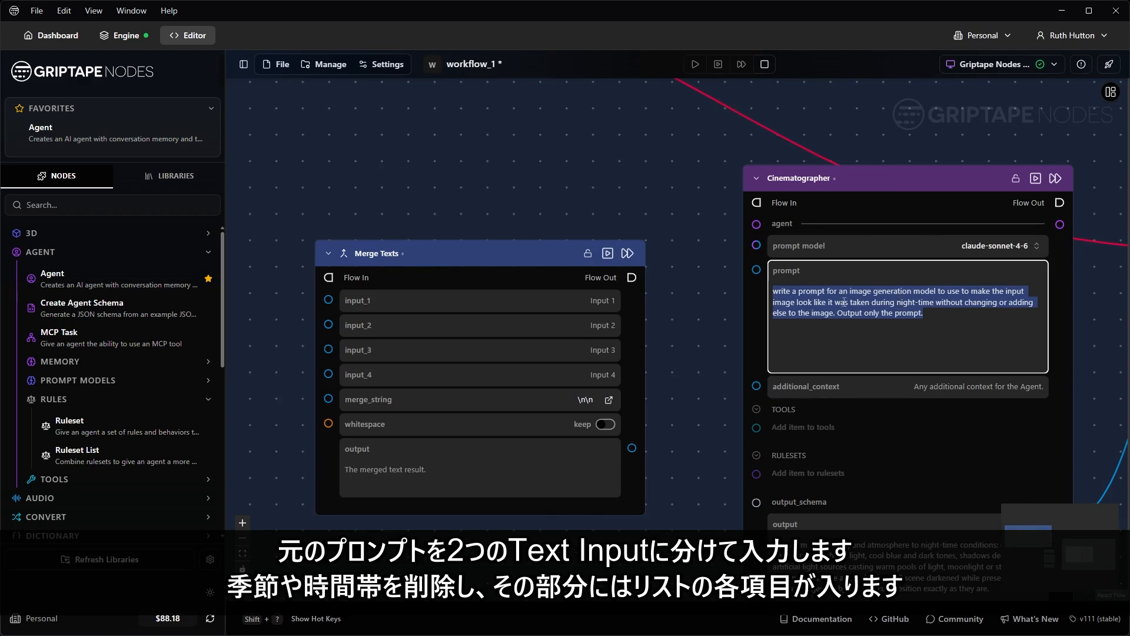
scroll(843, 302, "left", 15)
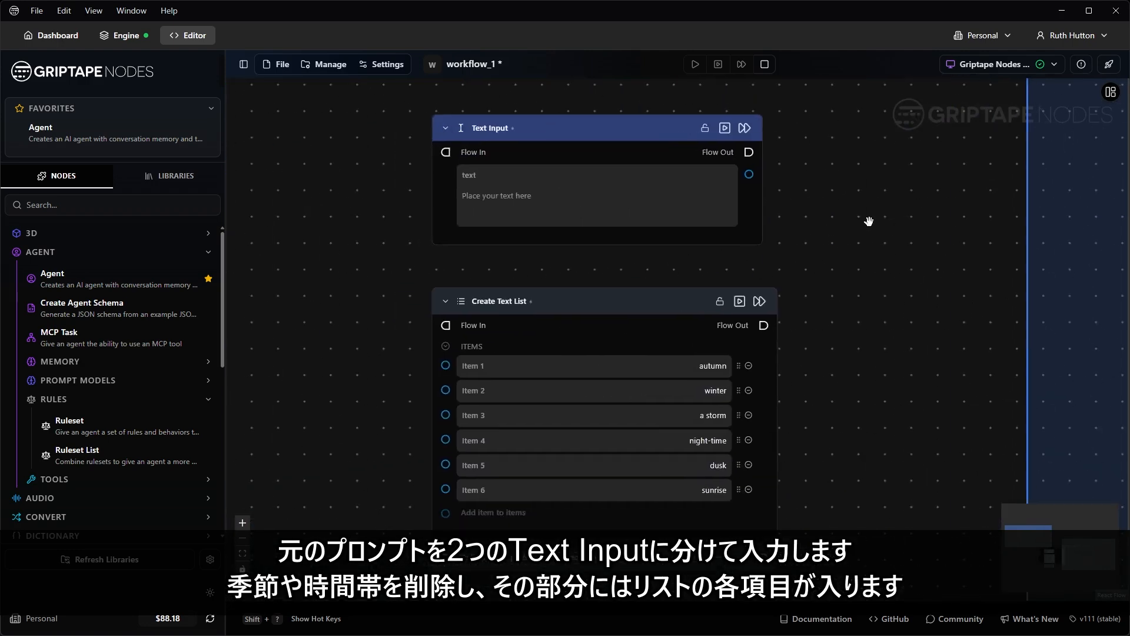
left_click(584, 202)
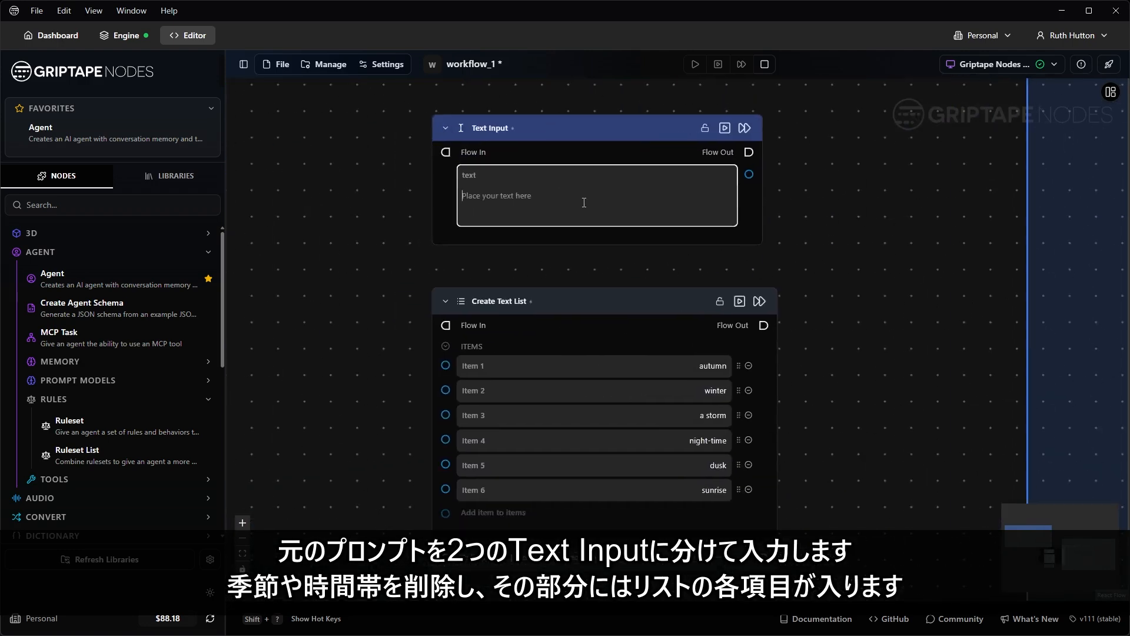
key("ctrl+v")
Step: Move the prompt ending from 'night-time' into Text Input_1, deleting the word night-time
scroll(651, 241, "up", 3)
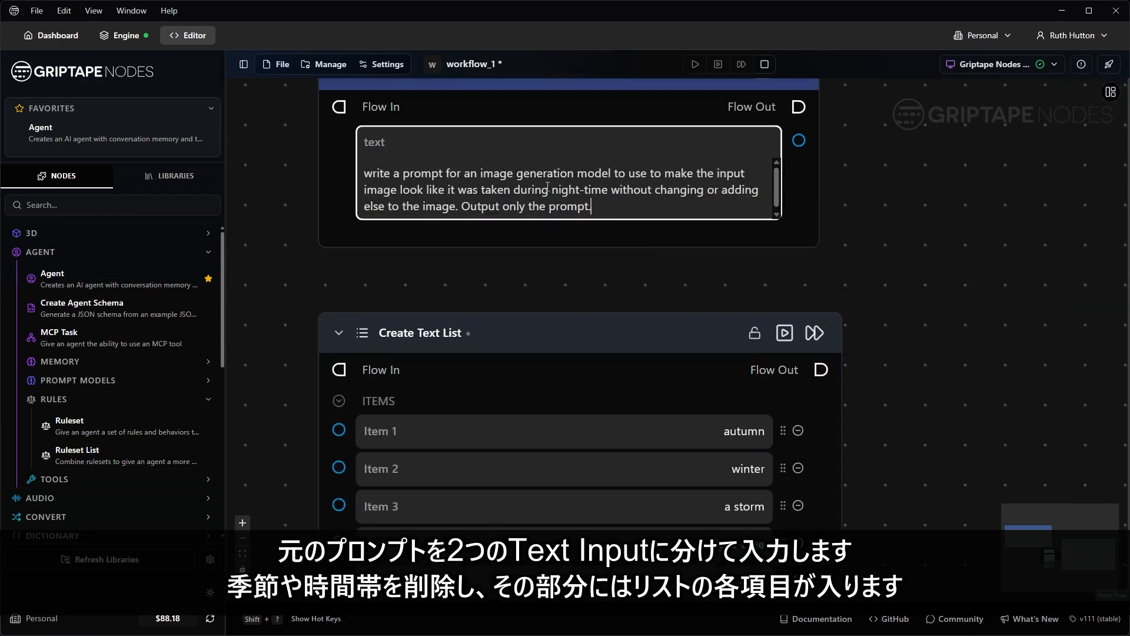
left_click_drag(553, 191, 601, 212)
key("ctrl+c")
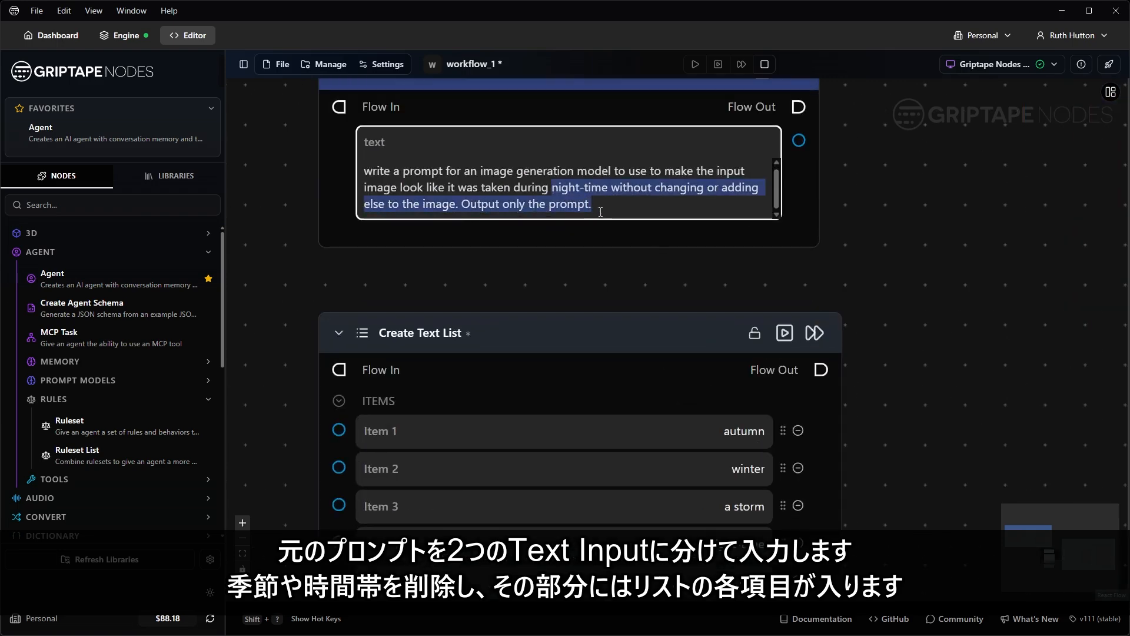
key("BackSpace")
scroll(889, 320, "down", 10)
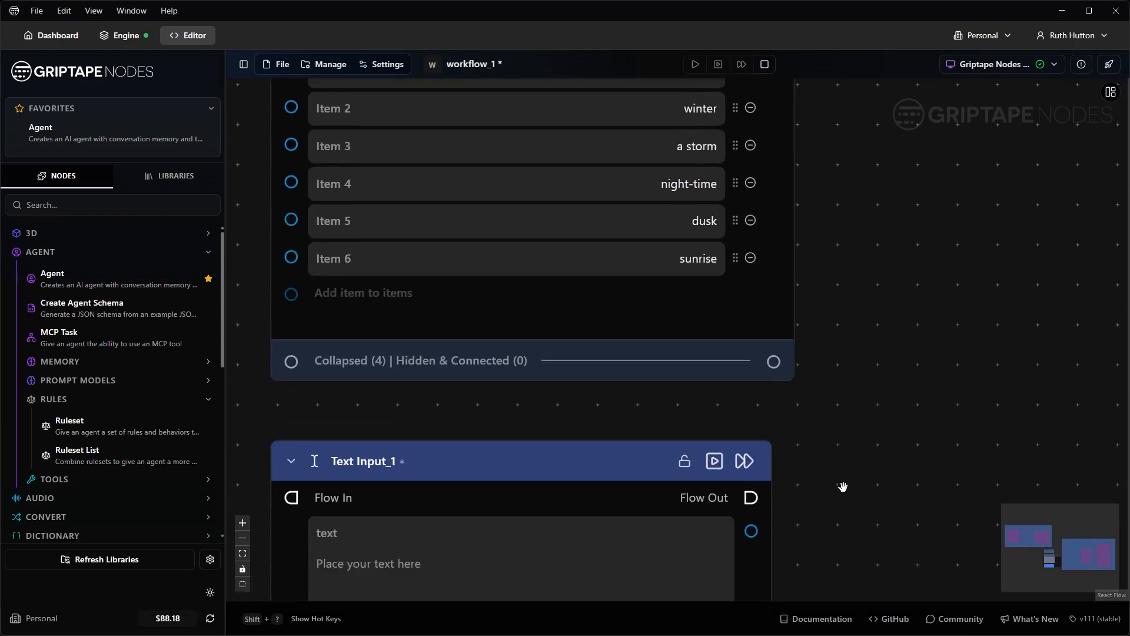
left_click(627, 390)
key("ctrl+v")
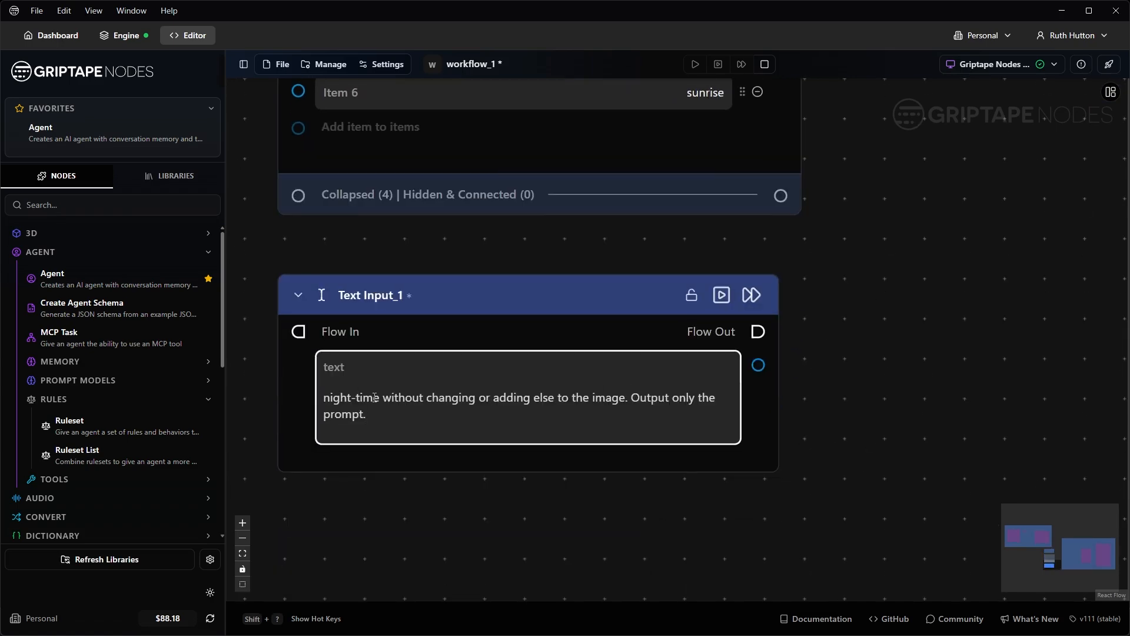
left_click_drag(380, 397, 279, 396)
key("BackSpace")
Step: Wire Text Input to Merge Texts input_1 and Text Input_1 to input_3
left_click(813, 390)
scroll(865, 277, "down", 3)
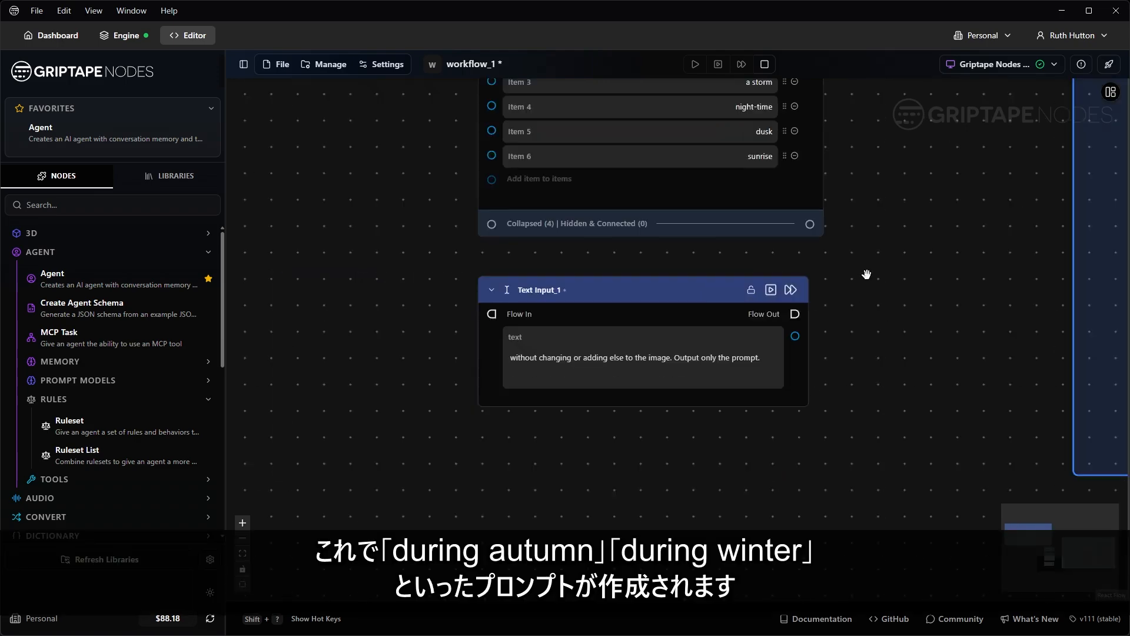
left_click_drag(865, 277, 756, 578)
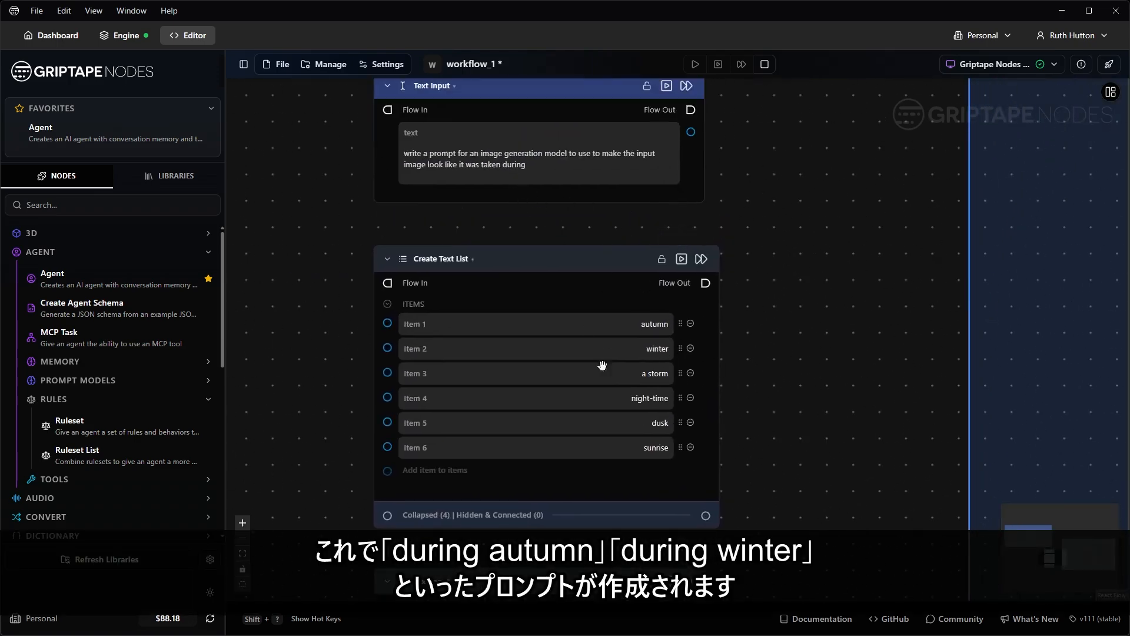
scroll(816, 362, "down", 3)
left_click_drag(816, 361, 560, 323)
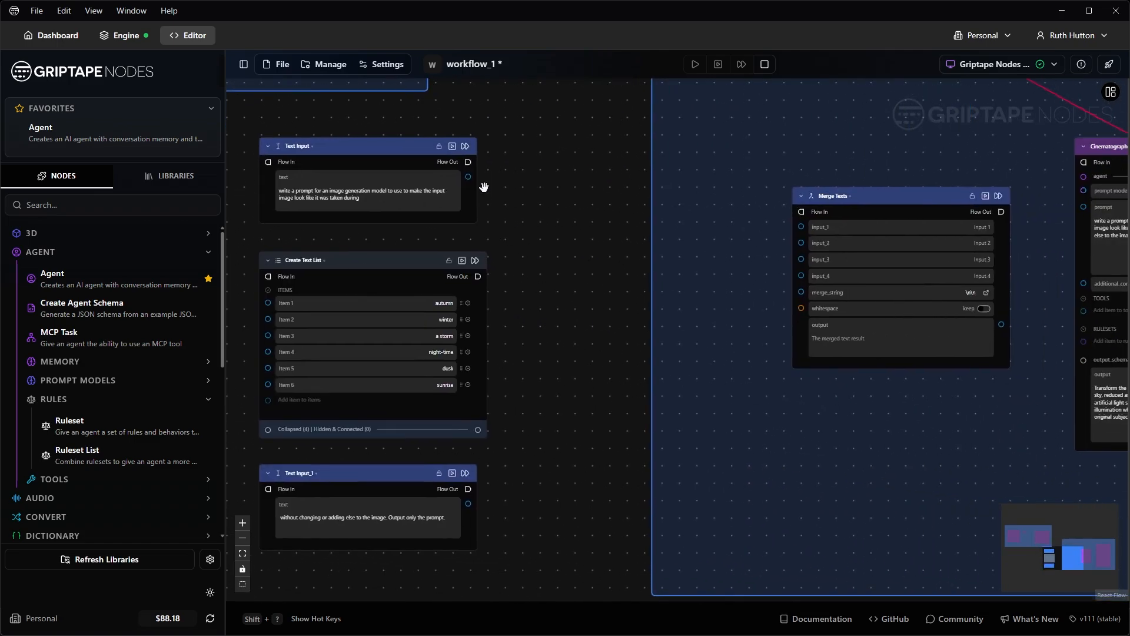
left_click_drag(468, 176, 800, 226)
left_click_drag(468, 504, 802, 260)
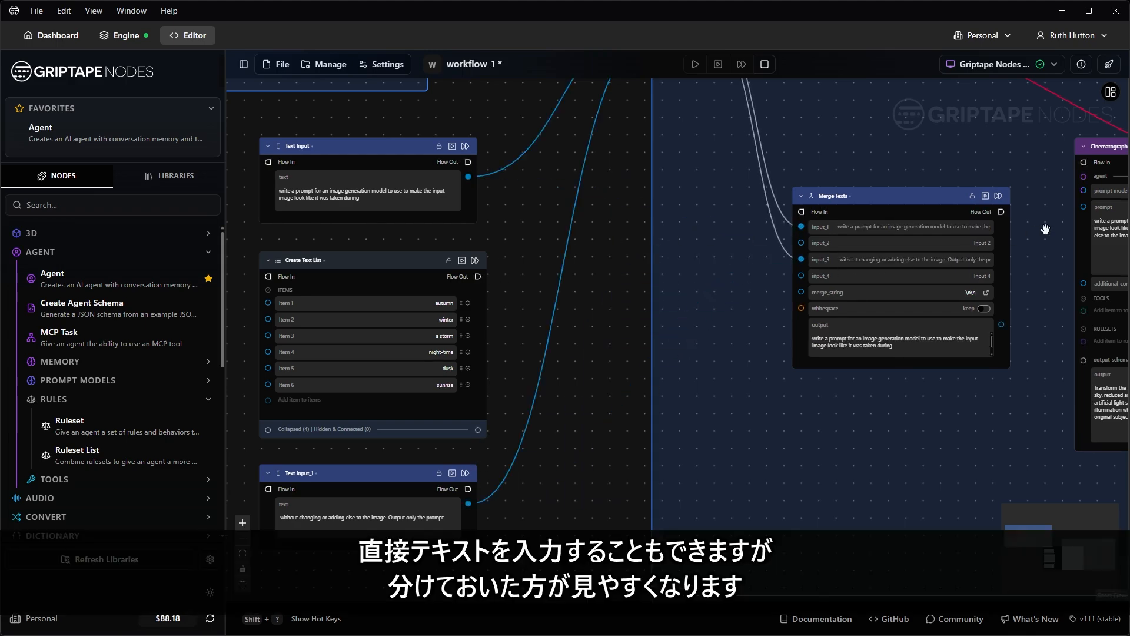
Step: Feed the Create Text List output into ForEach items and current_item into Merge Texts input_2
scroll(1046, 229, "up", 5)
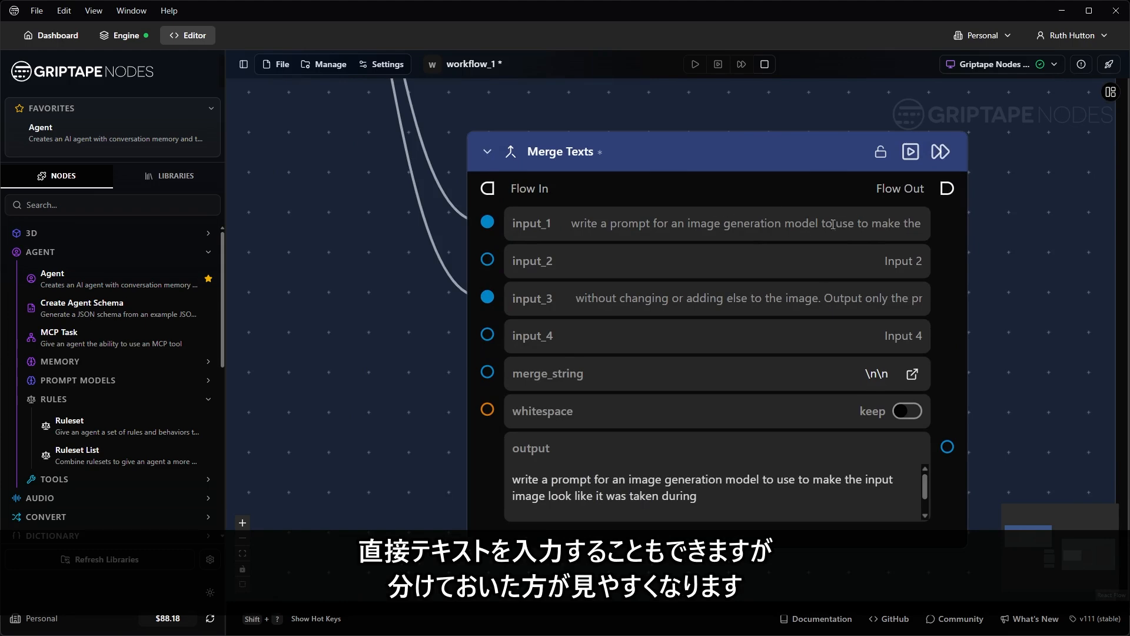
scroll(681, 226, "down", 6)
left_click_drag(498, 213, 570, 306)
scroll(497, 367, "up", 4)
left_click_drag(480, 509, 592, 459)
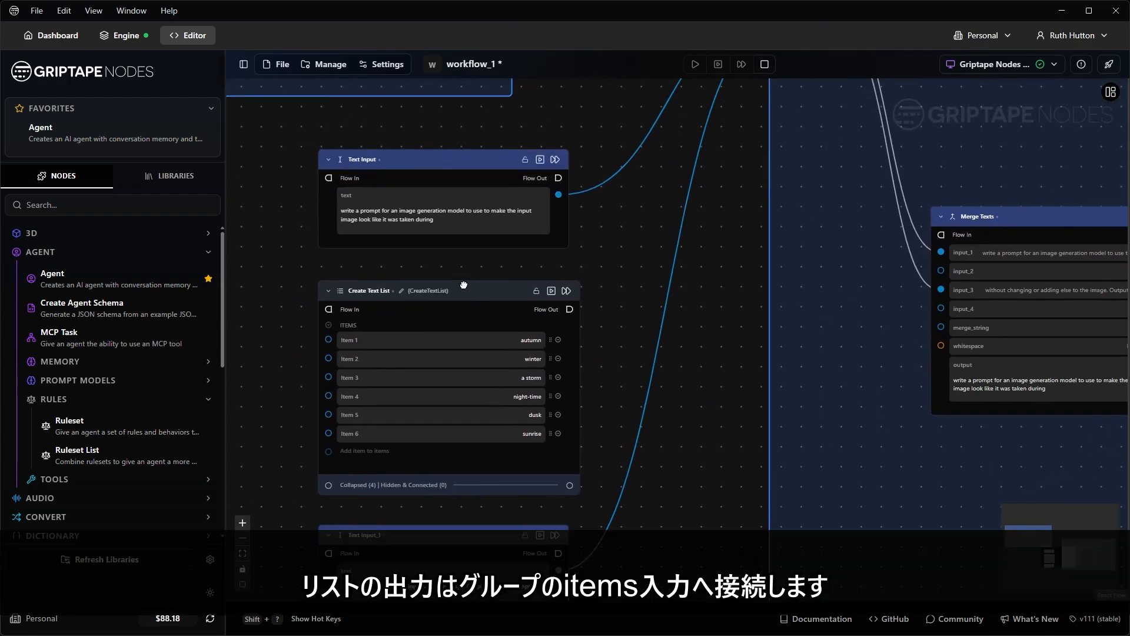
left_click_drag(465, 286, 462, 271)
left_click_drag(564, 472, 576, 505)
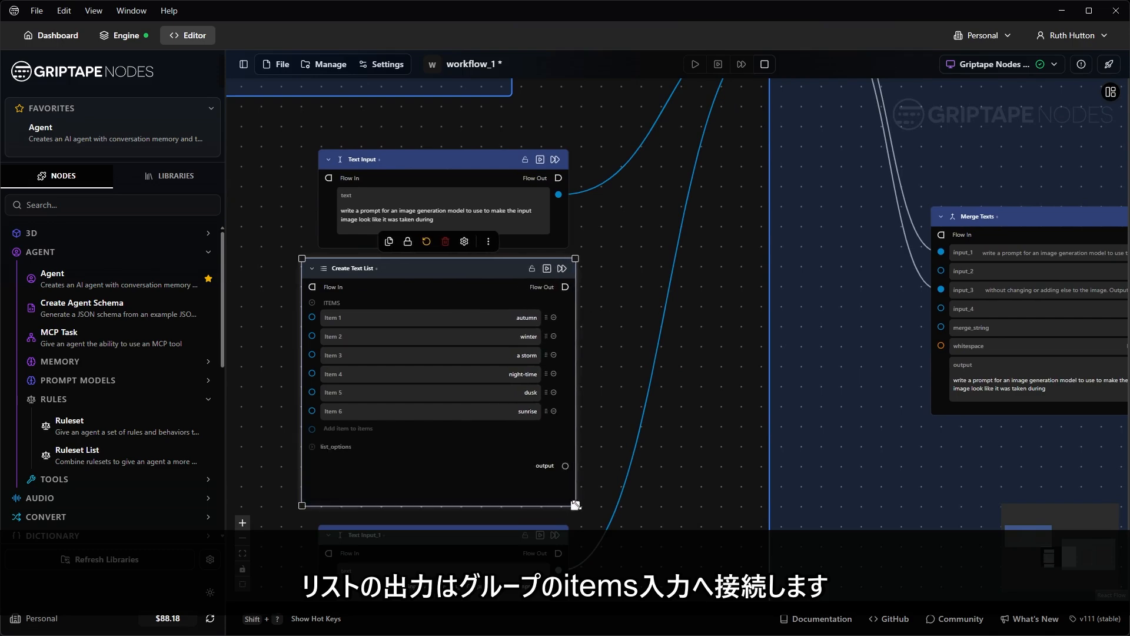
left_click_drag(565, 465, 776, 189)
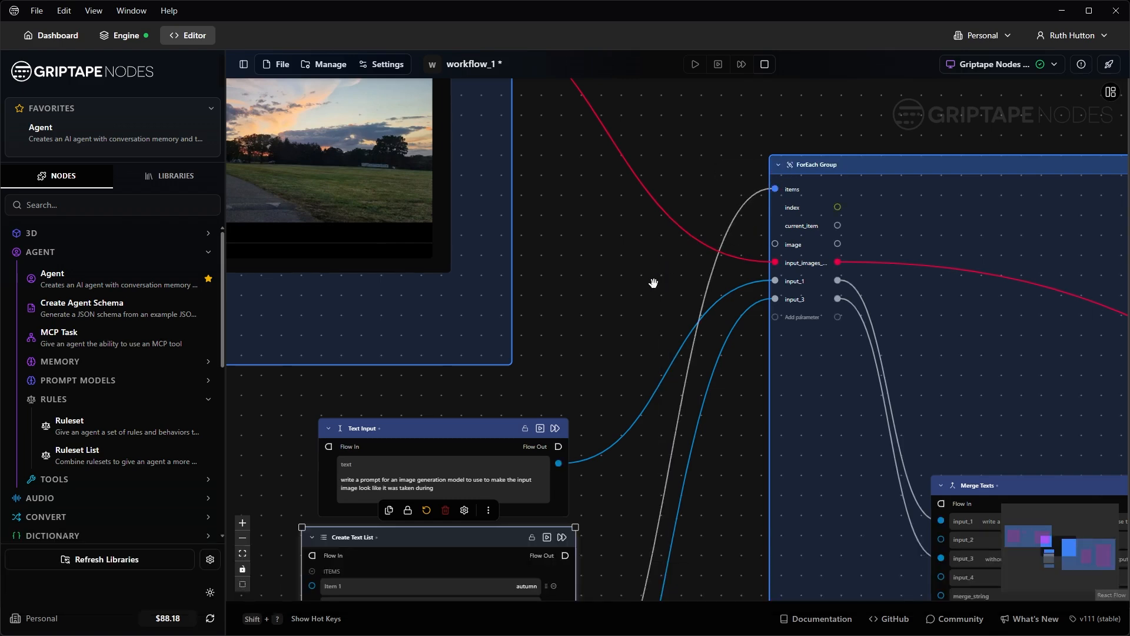
left_click_drag(652, 280, 381, 222)
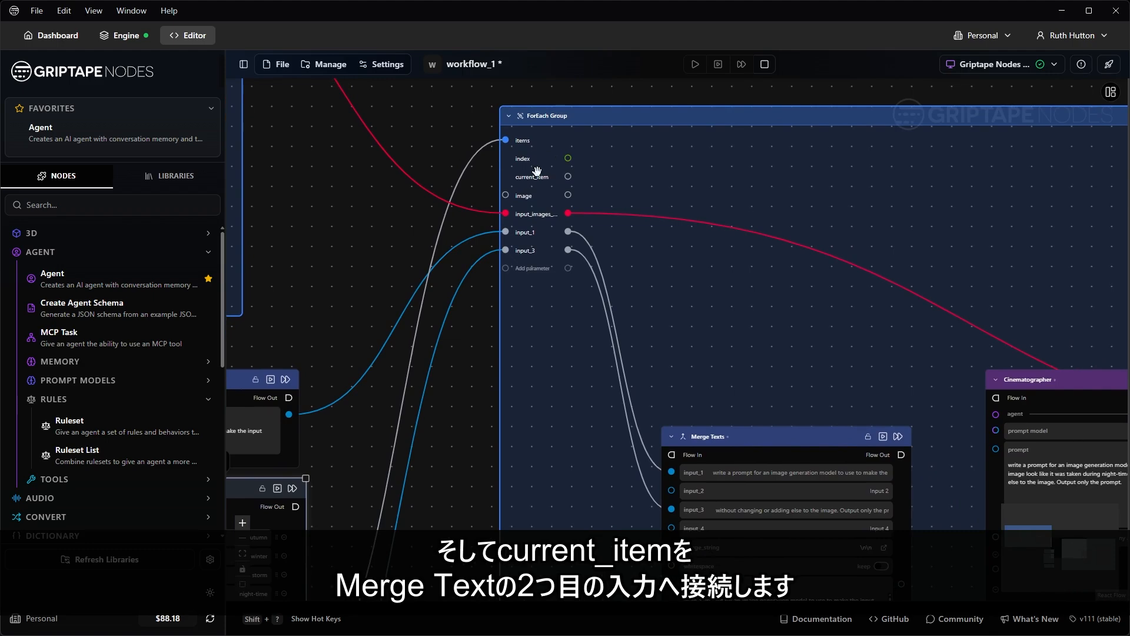
left_click_drag(569, 177, 670, 491)
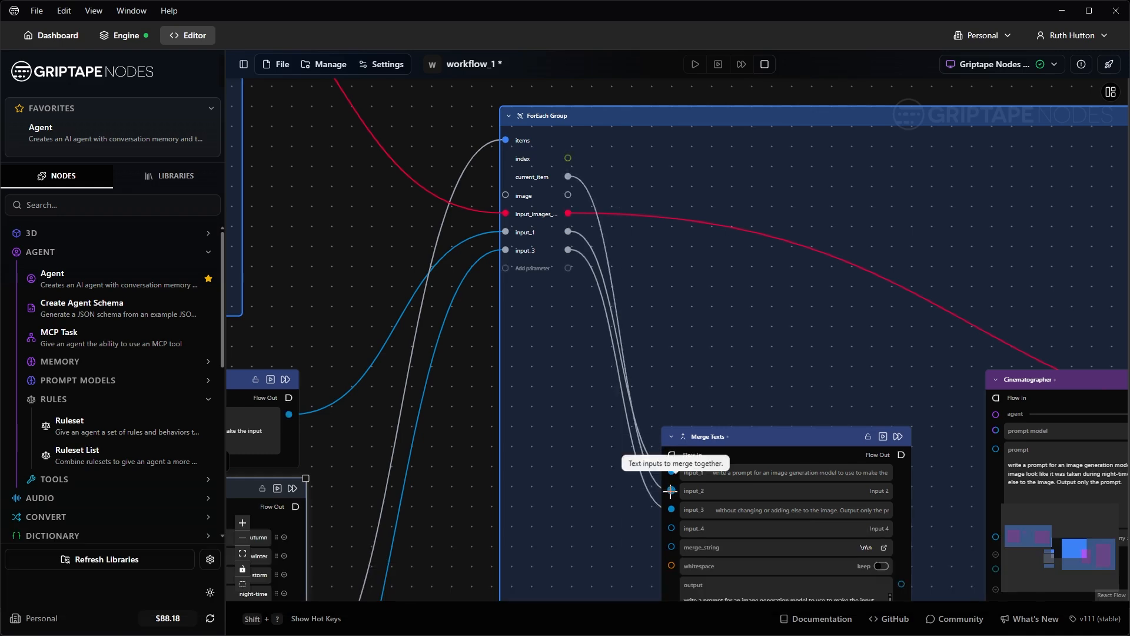
left_click_drag(791, 442, 782, 254)
Step: Connect Merge Texts output to the Cinematographer prompt and clear the merge_string separator
scroll(601, 368, "down", 3)
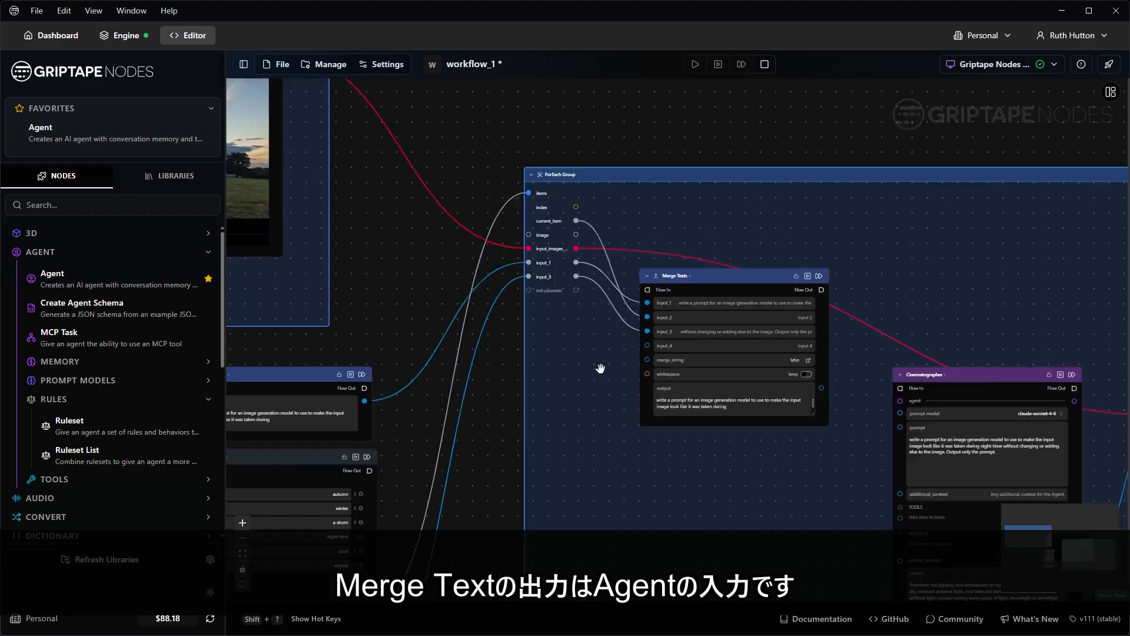
left_click_drag(783, 430, 550, 379)
scroll(570, 373, "up", 3)
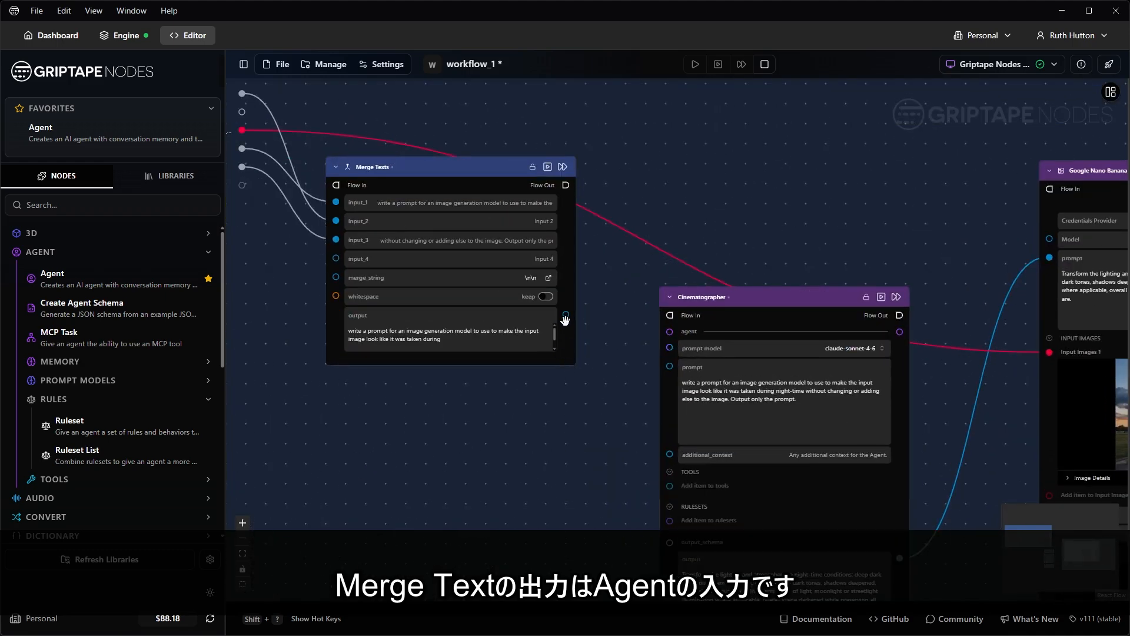
left_click_drag(566, 314, 672, 369)
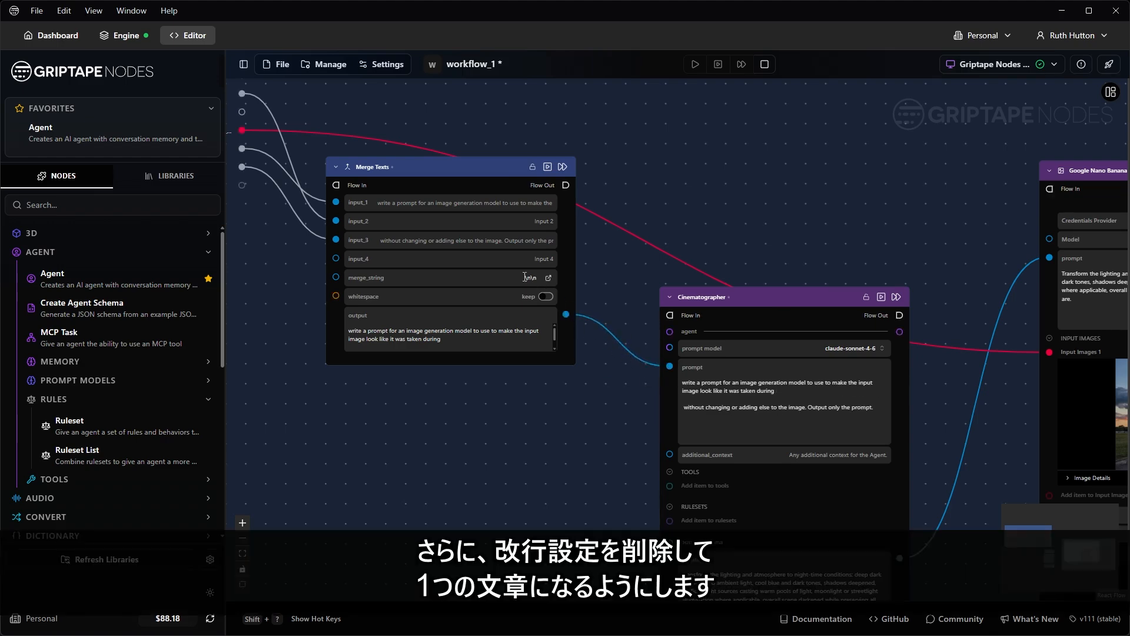
scroll(525, 277, "up", 5)
double_click(656, 280)
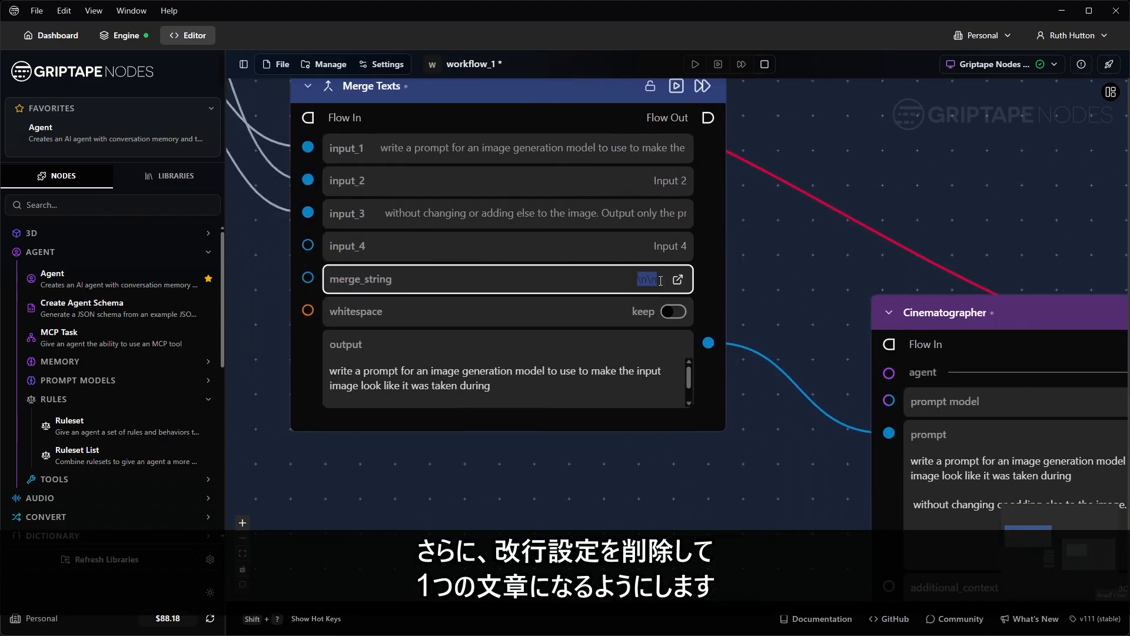
key("Return")
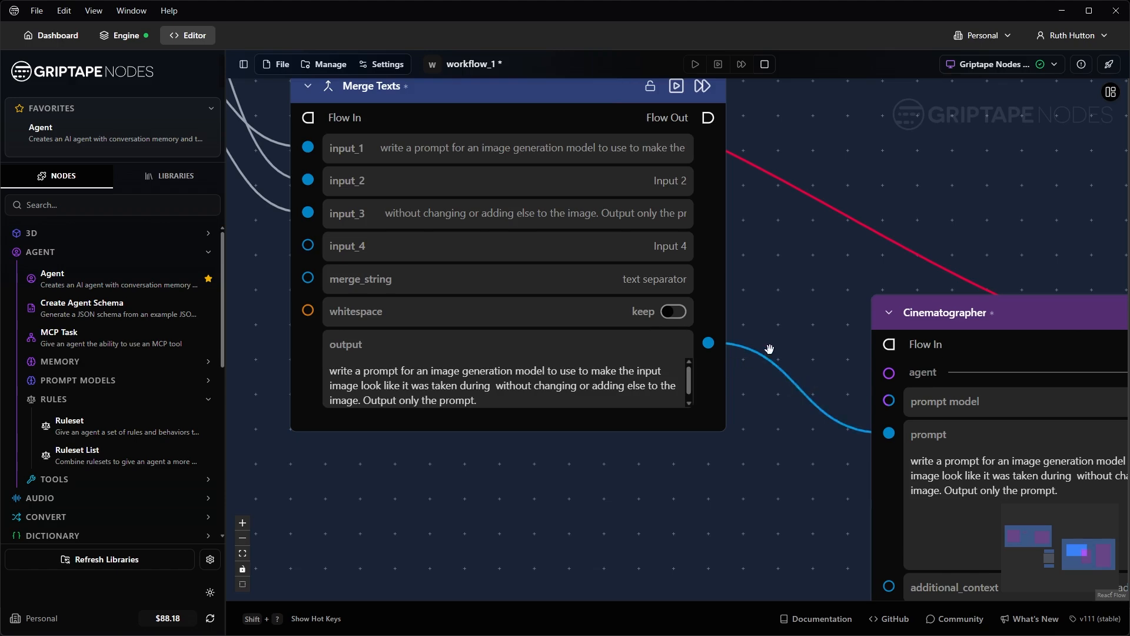
Step: Wire the generator's image output to the group's new_item_to_add port
scroll(770, 349, "down", 7)
left_click_drag(901, 292, 545, 311)
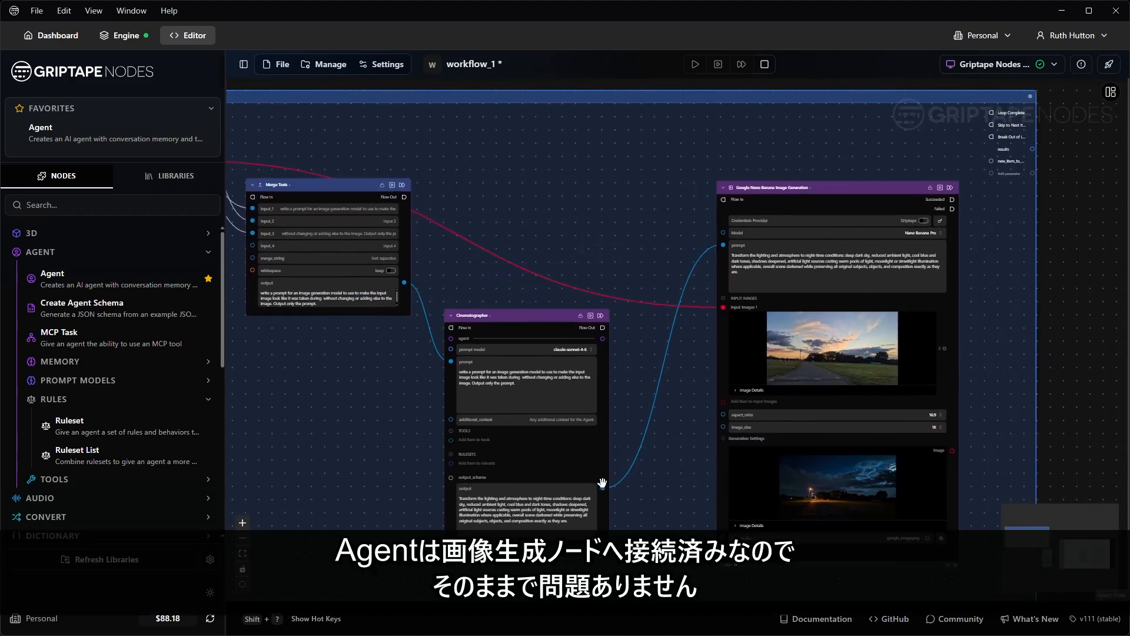
left_click_drag(984, 353, 630, 372)
left_click_drag(524, 209, 486, 191)
scroll(596, 239, "up", 3)
scroll(599, 282, "down", 2)
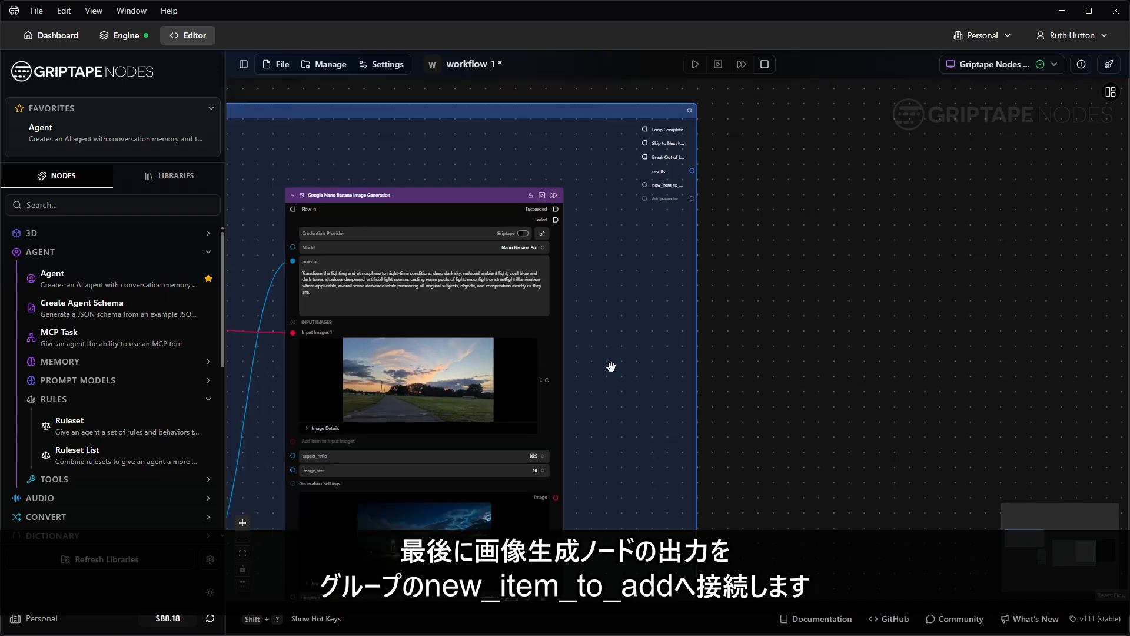
left_click_drag(610, 365, 555, 294)
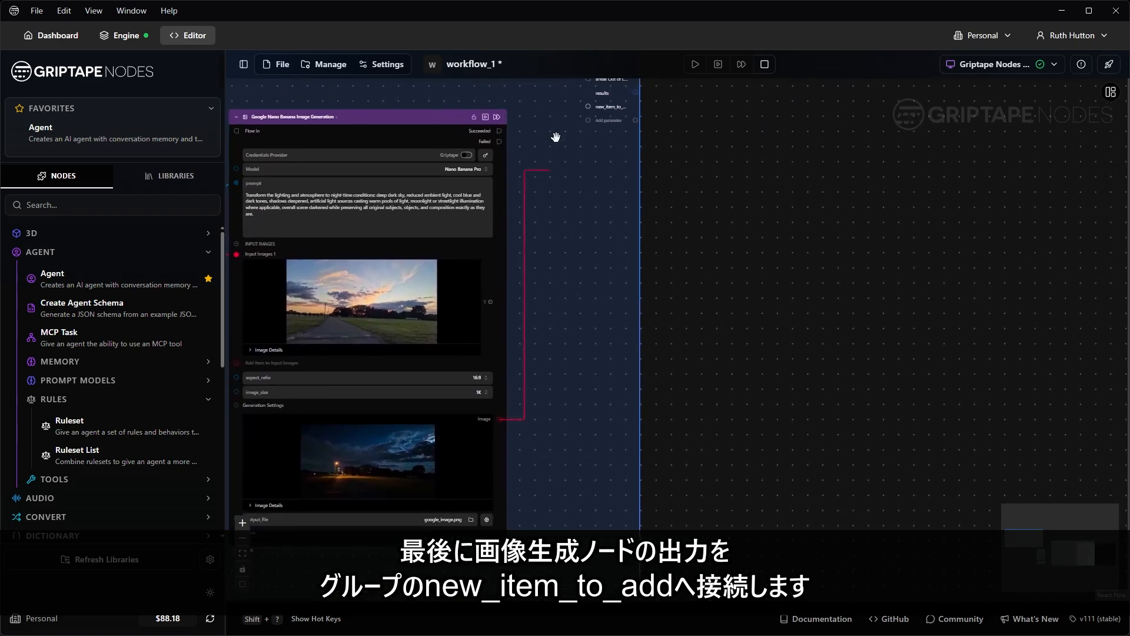
left_click_drag(556, 137, 598, 320)
scroll(571, 254, "up", 6)
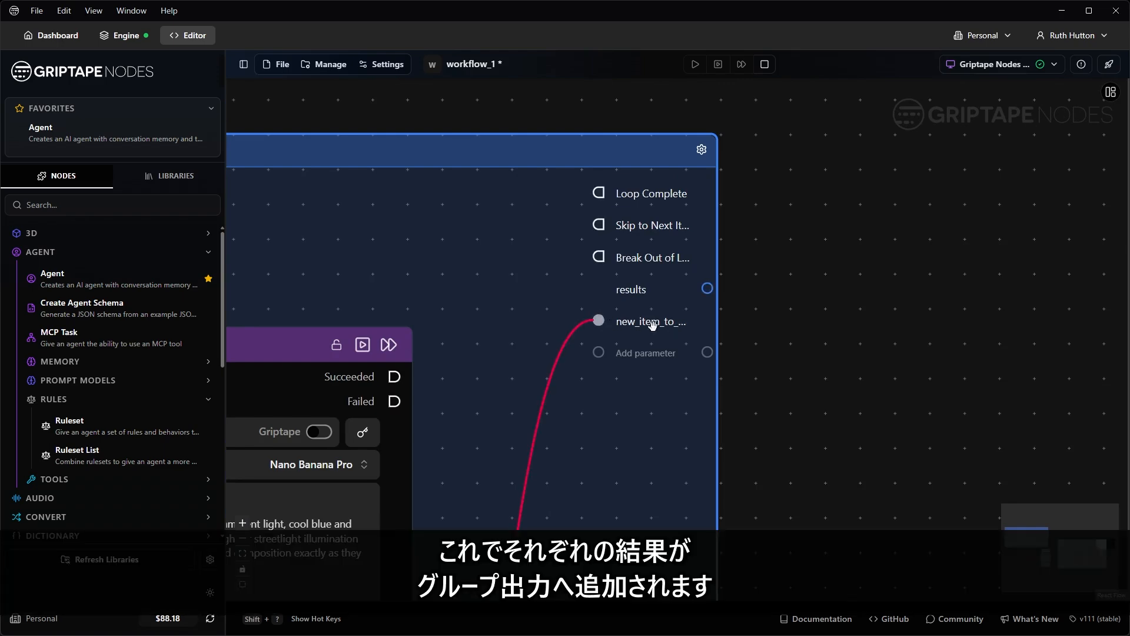
scroll(918, 371, "down", 4)
left_click_drag(942, 379, 758, 299)
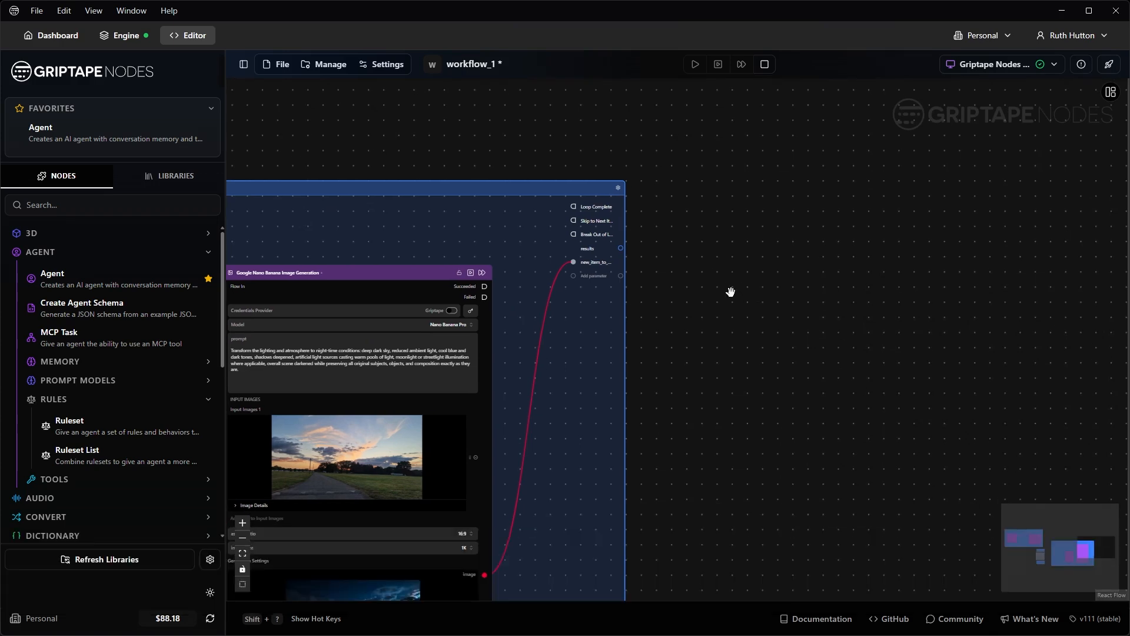
Step: Add a Display Image Grid node beside the loop and feed it the loop results
double_click(730, 292)
type("disp")
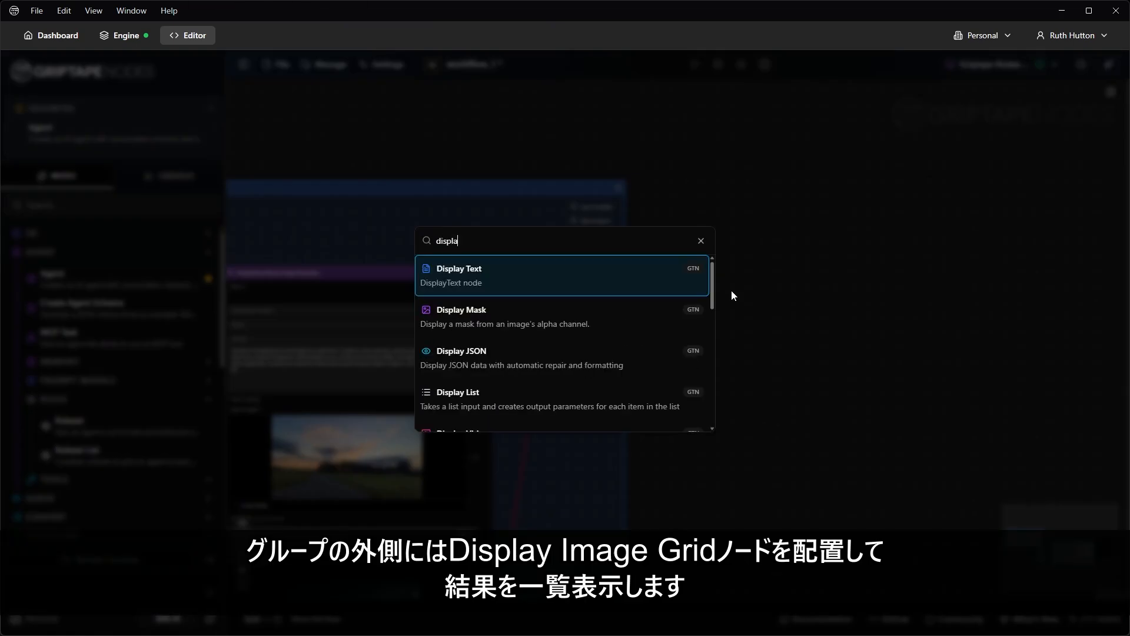
type("la")
scroll(526, 347, "down", 5)
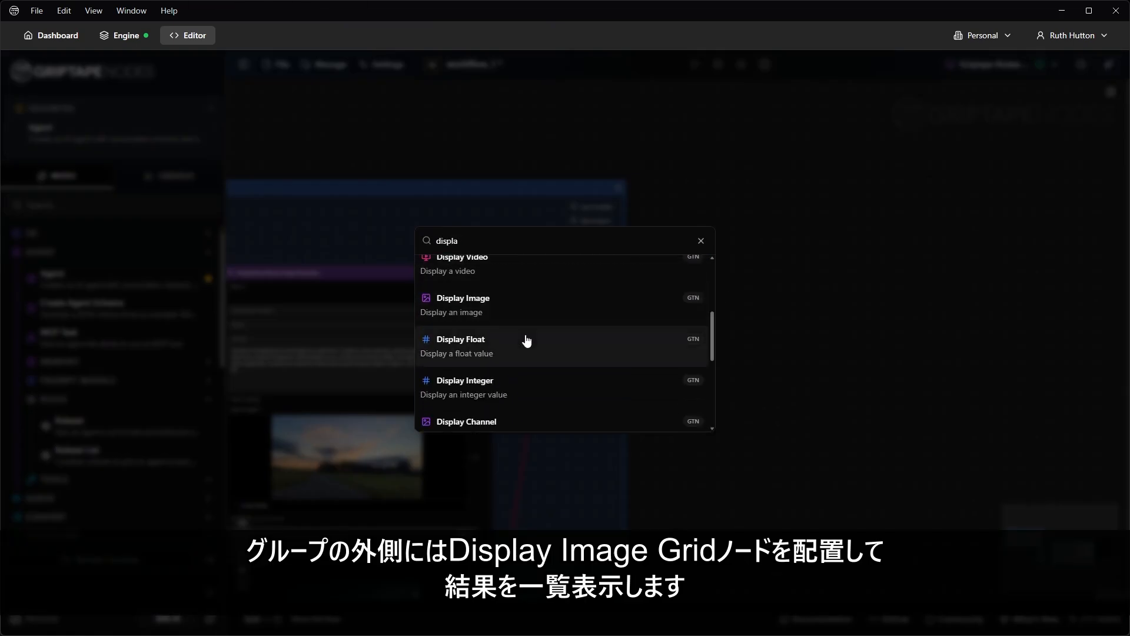
scroll(526, 340, "down", 5)
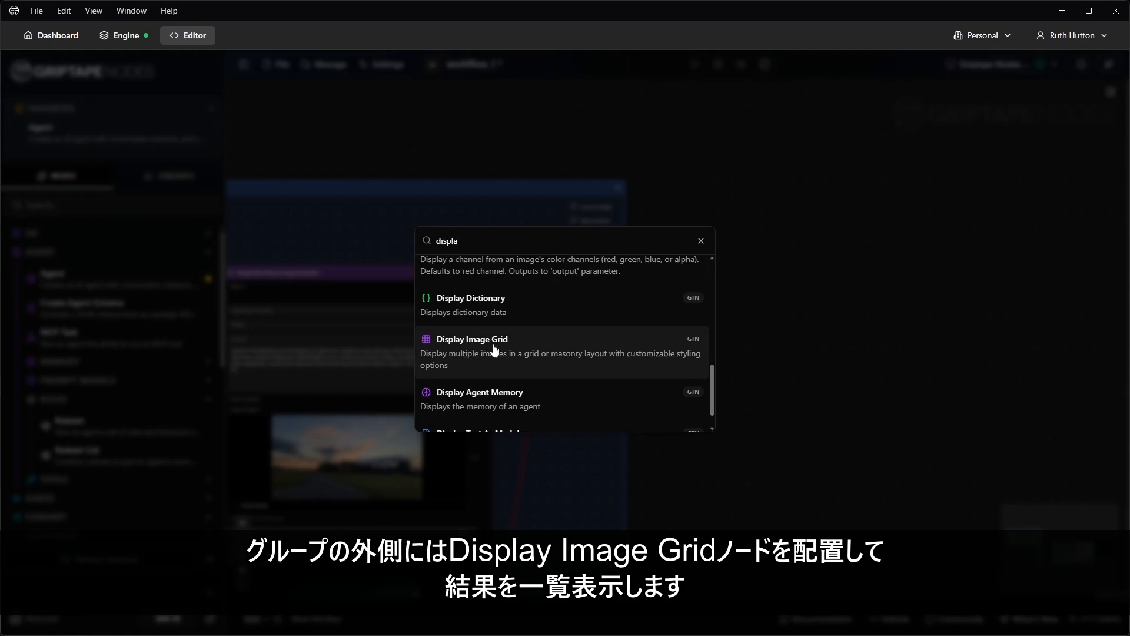
left_click(494, 350)
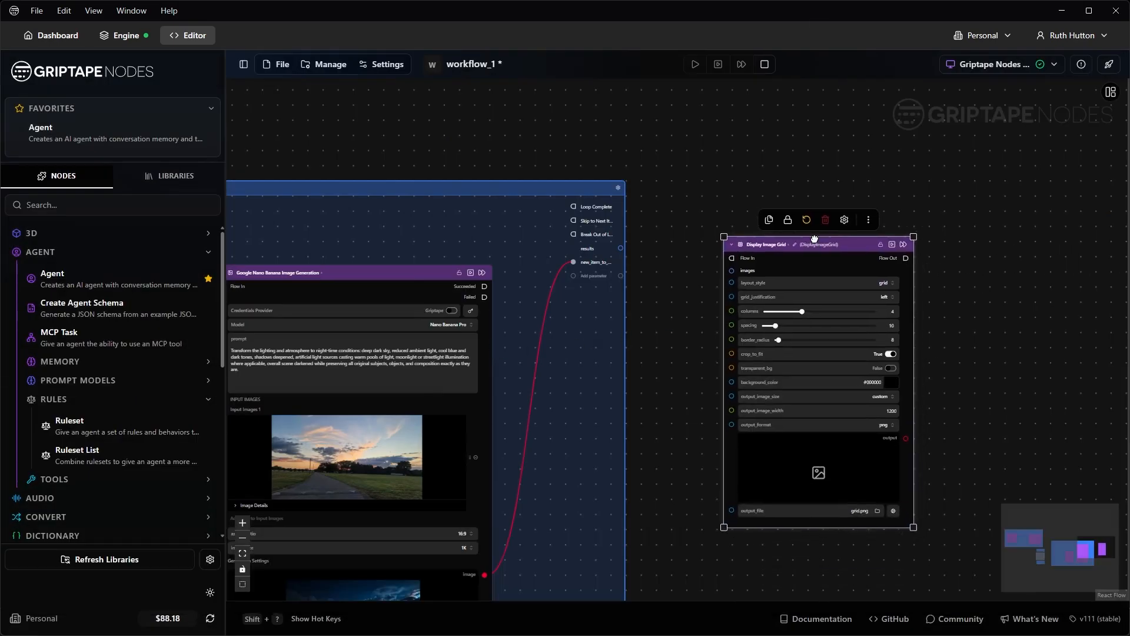
left_click_drag(815, 239, 797, 216)
left_click_drag(650, 275, 593, 245)
scroll(590, 238, "up", 2)
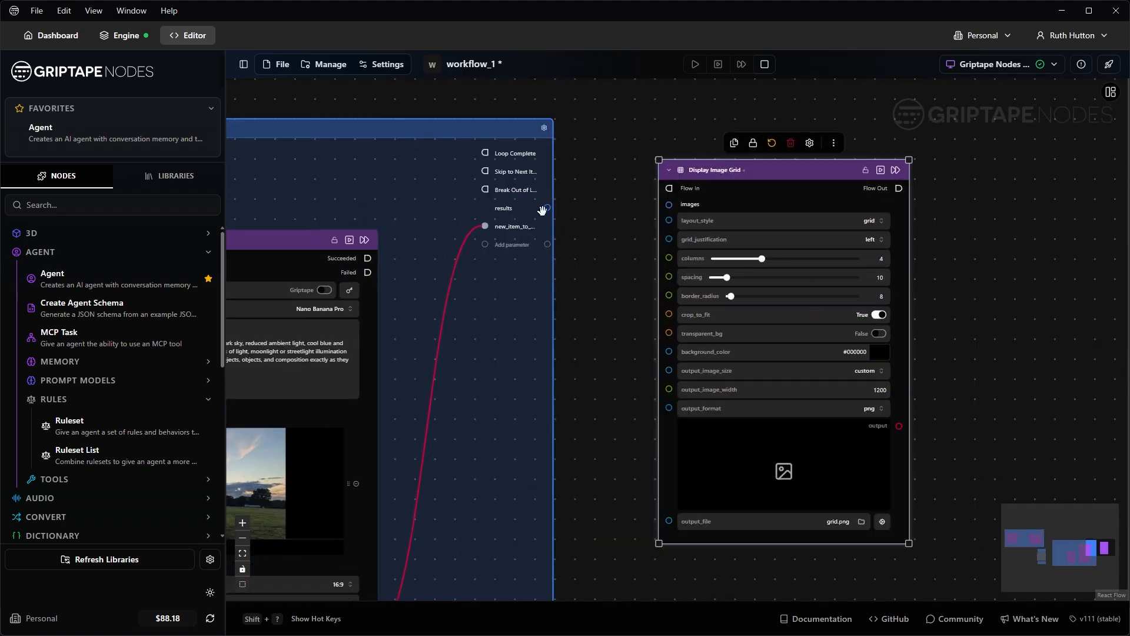
left_click_drag(547, 208, 670, 204)
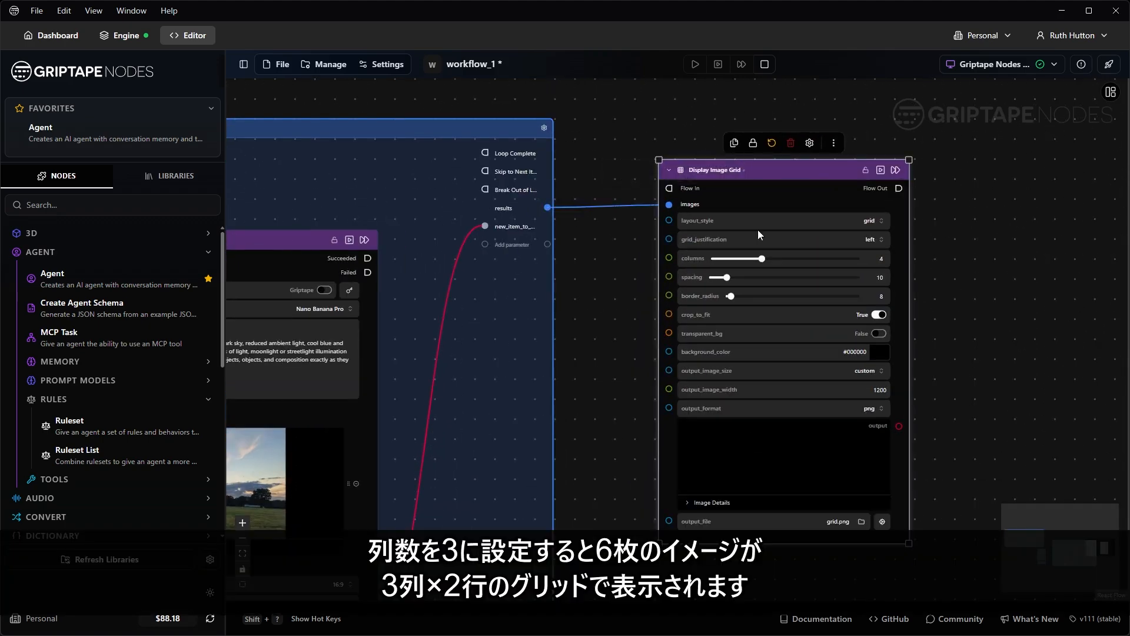
Step: Set the Display Image Grid columns to 3
scroll(992, 289, "up", 3)
double_click(825, 245)
type("3")
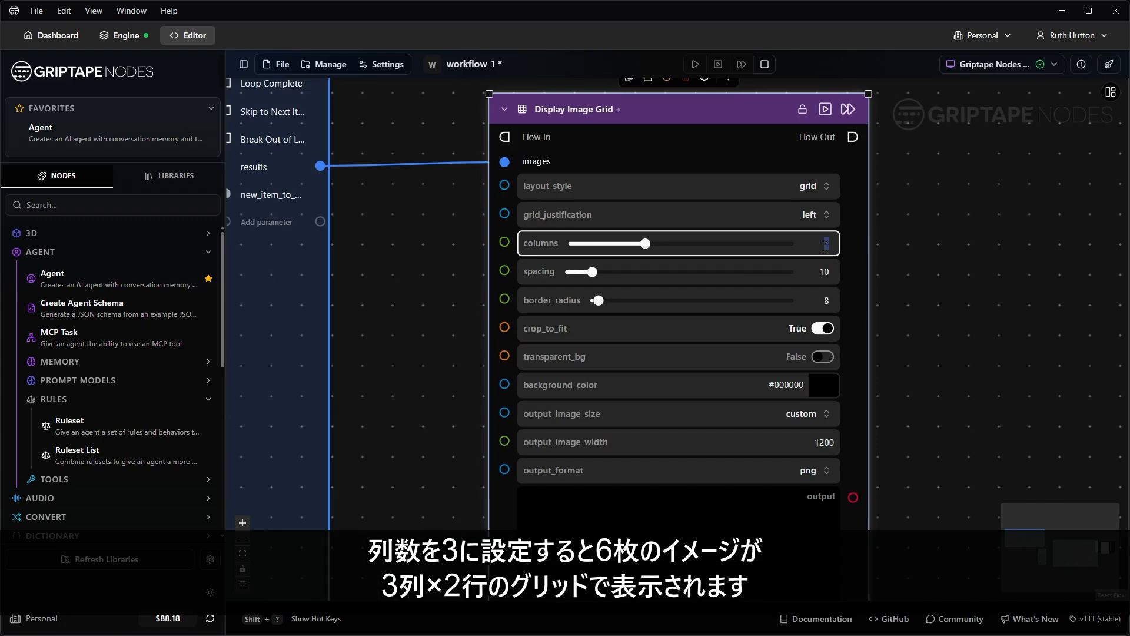
key("Return")
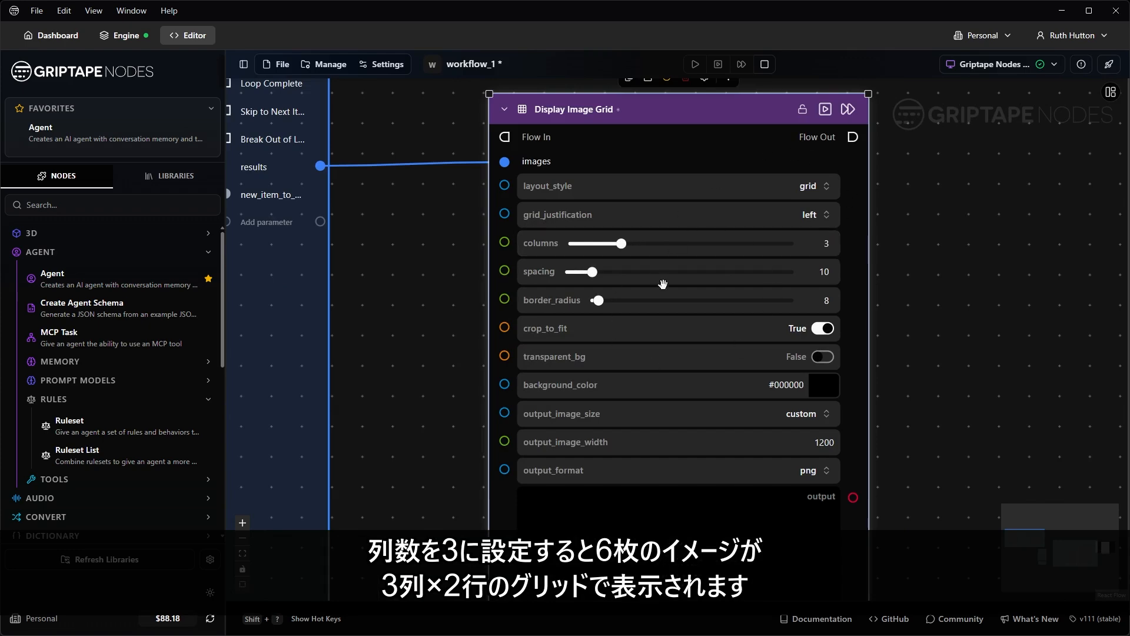
scroll(929, 330, "down", 6)
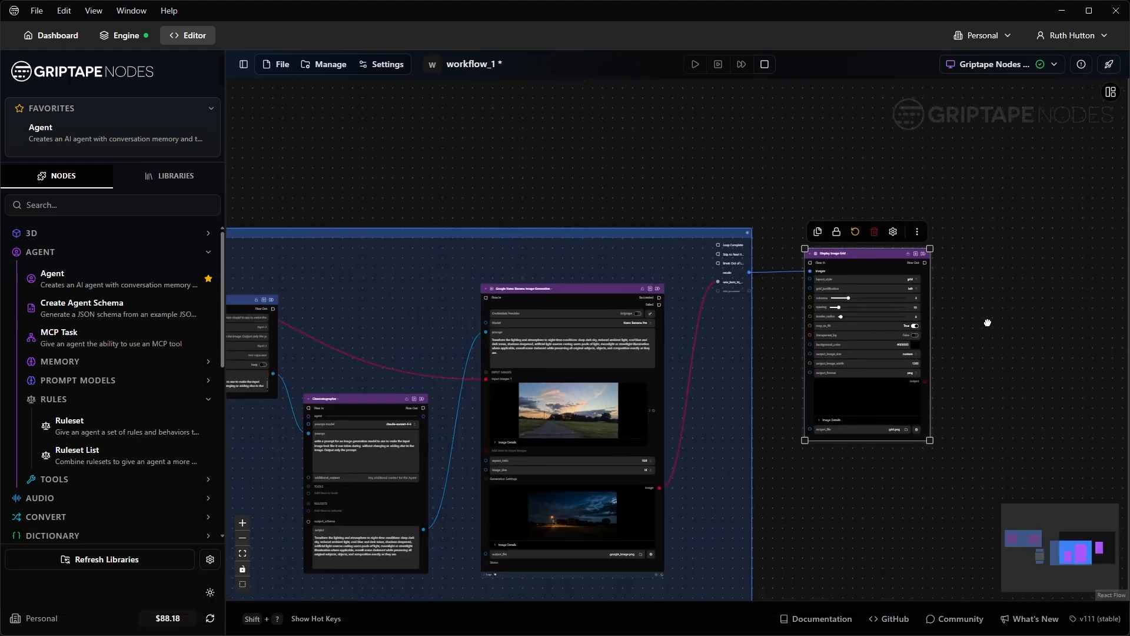
Step: Pan and zoom across the generator, loop outputs and grid node while the workflow runs
scroll(1007, 248, "up", 4)
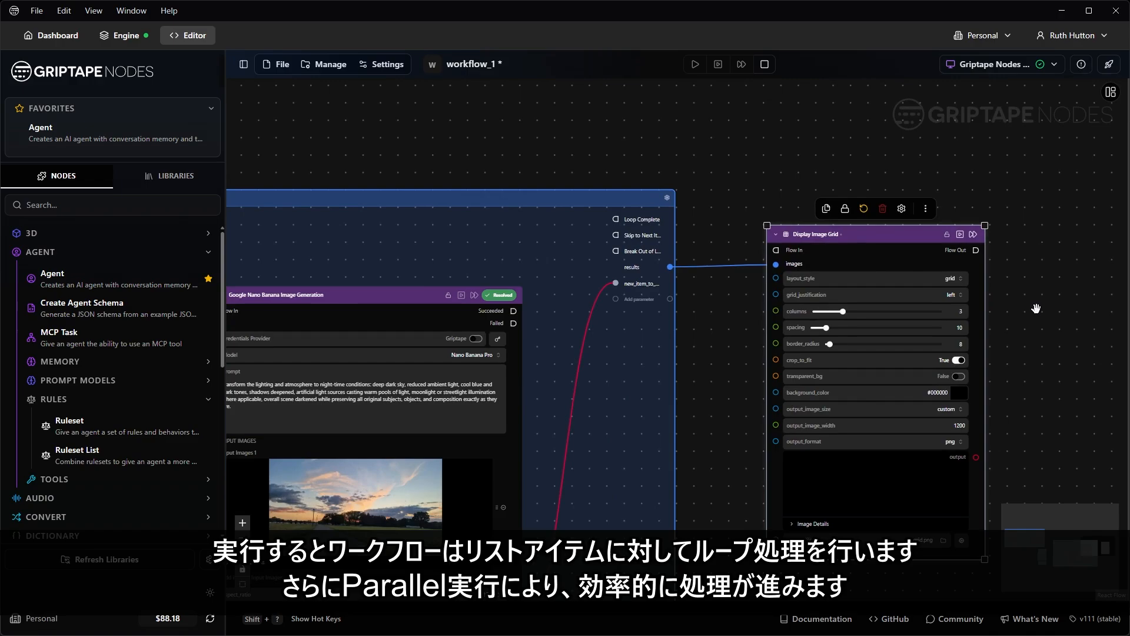
scroll(1036, 309, "down", 4)
scroll(626, 401, "up", 1)
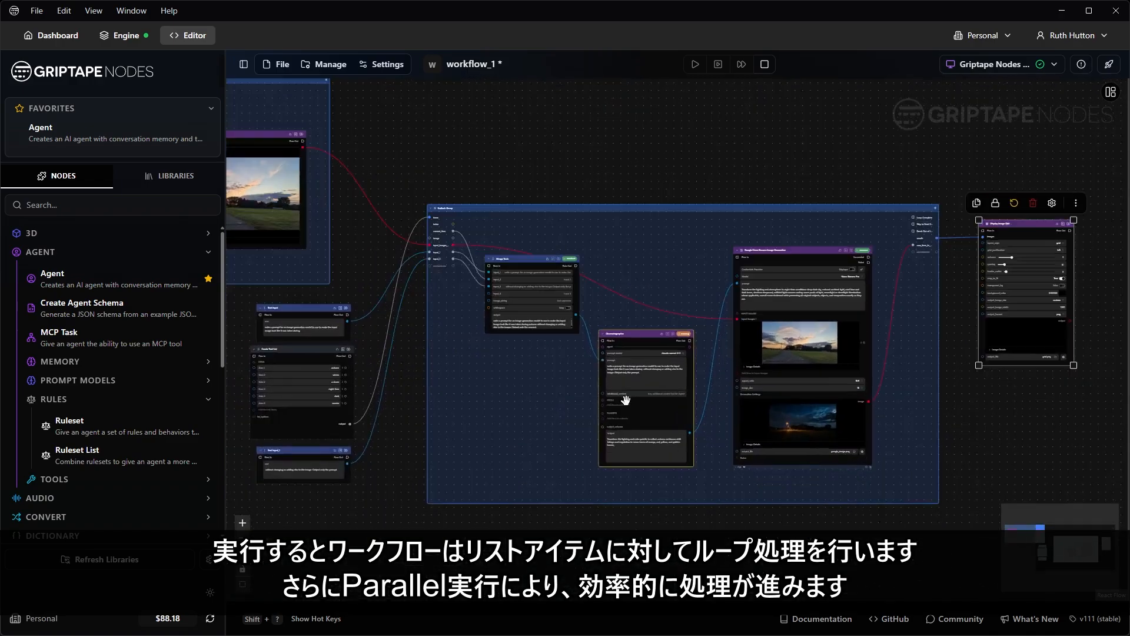
scroll(625, 400, "up", 3)
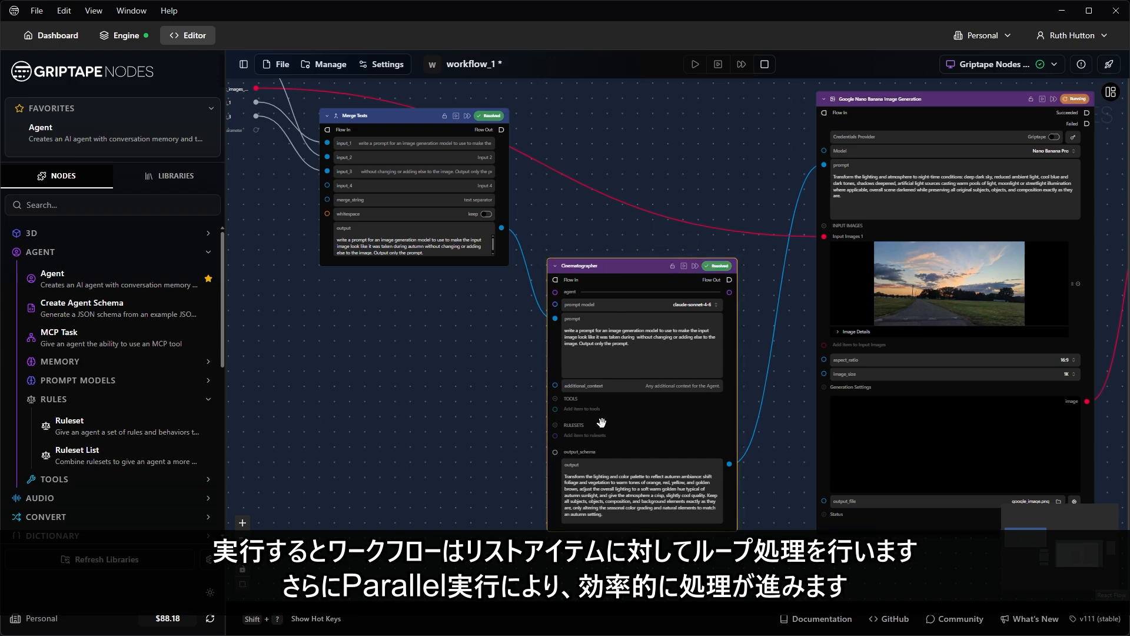
left_click_drag(724, 429, 502, 441)
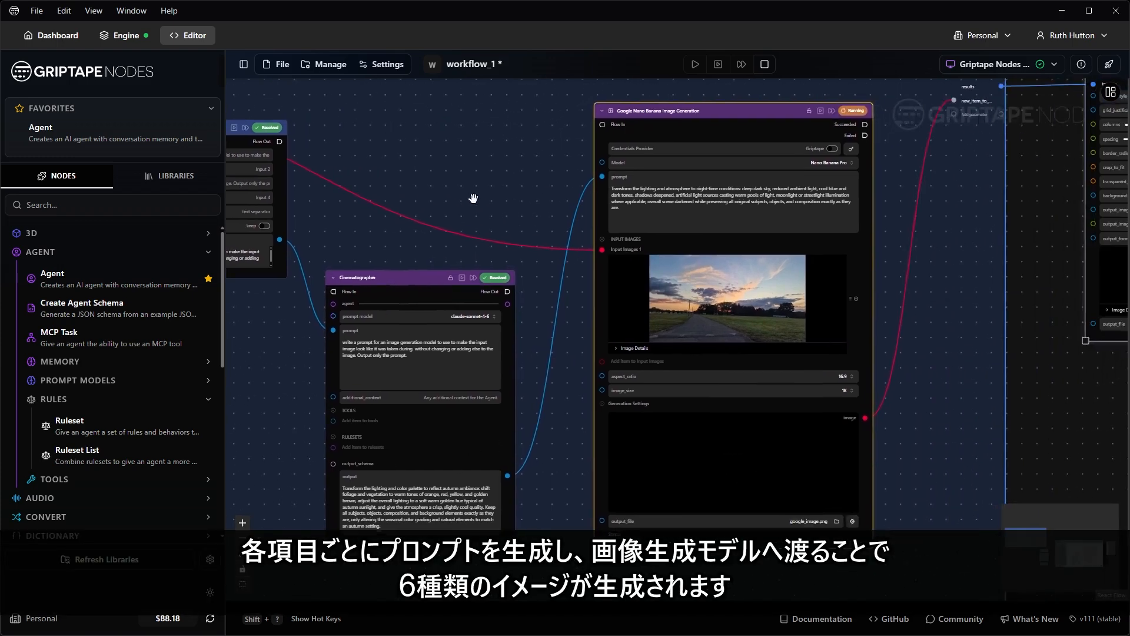
left_click_drag(474, 199, 418, 218)
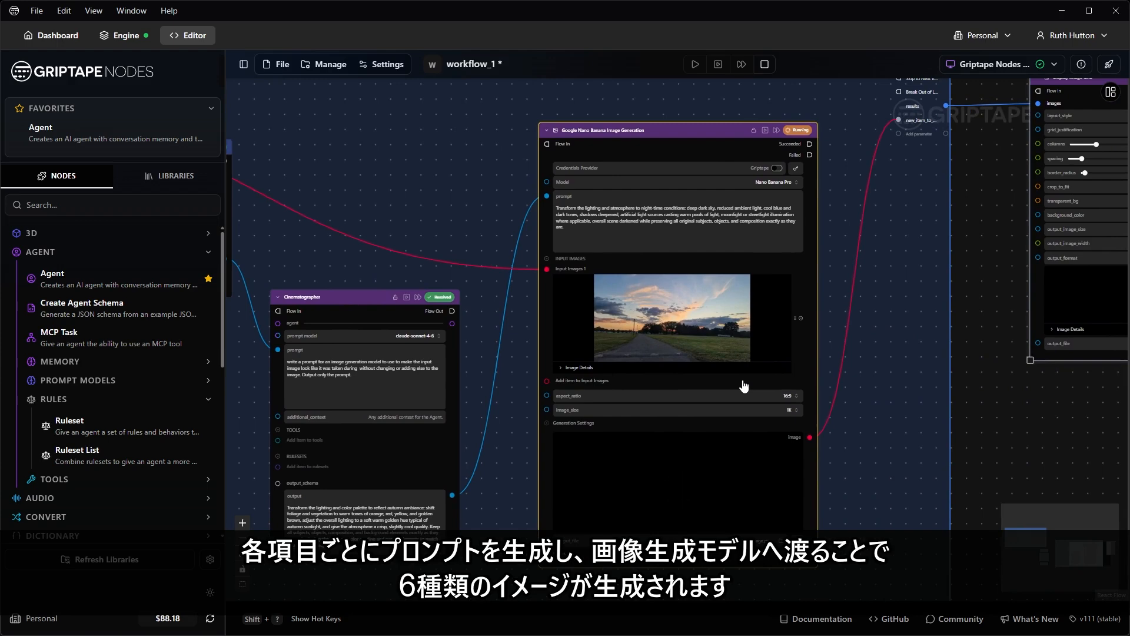
scroll(744, 386, "down", 3)
left_click_drag(527, 167, 907, 180)
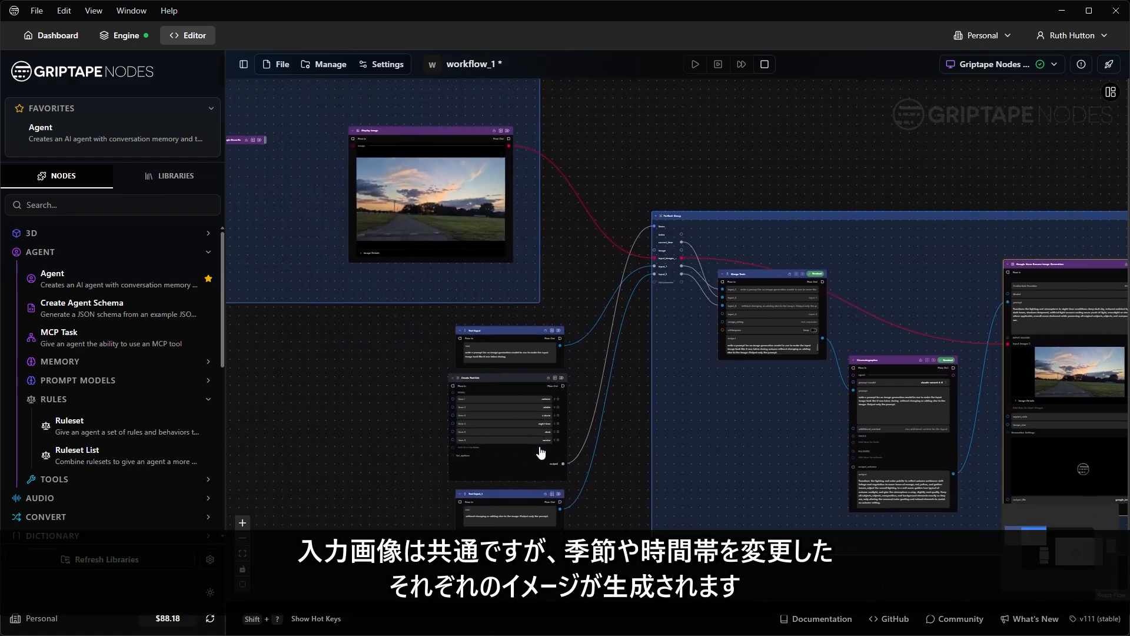
scroll(541, 452, "up", 5)
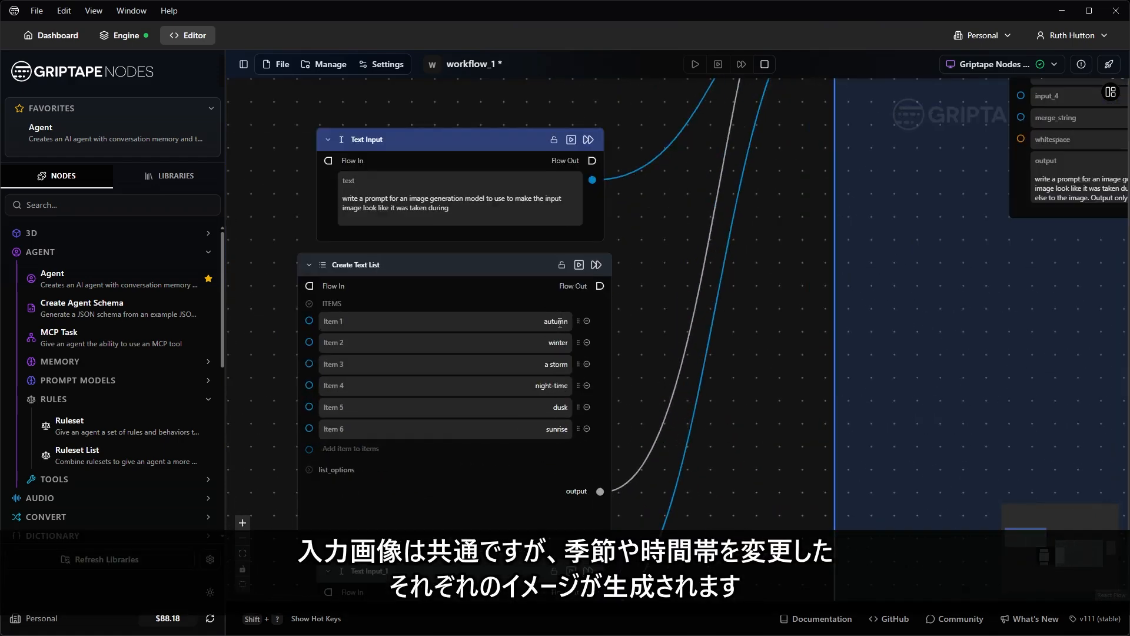
scroll(567, 426, "down", 5)
left_click_drag(825, 421, 519, 407)
scroll(520, 406, "down", 3)
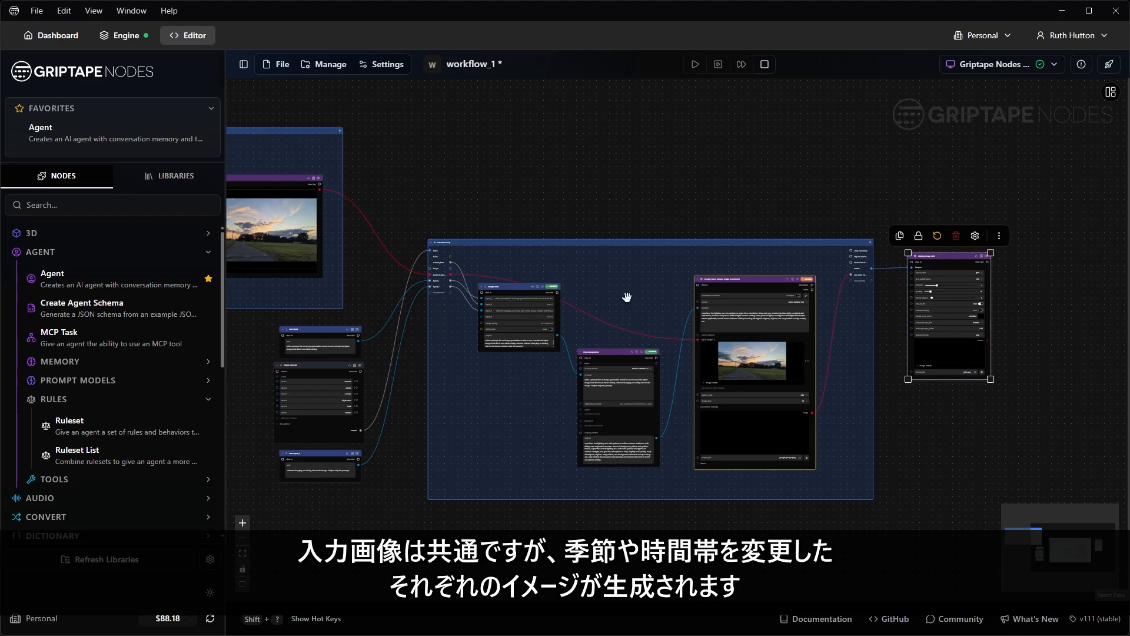
scroll(576, 360, "up", 2)
left_click_drag(943, 448, 917, 404)
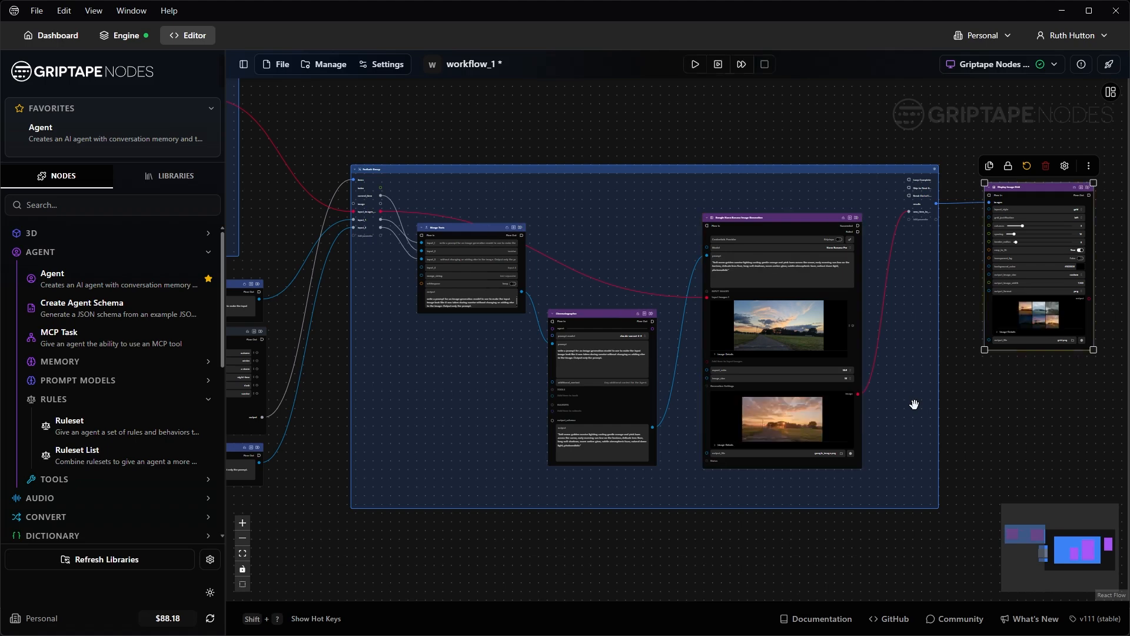
Step: Enlarge the Display Image Grid node and set its layout style to masonry
left_click_drag(1052, 386, 749, 412)
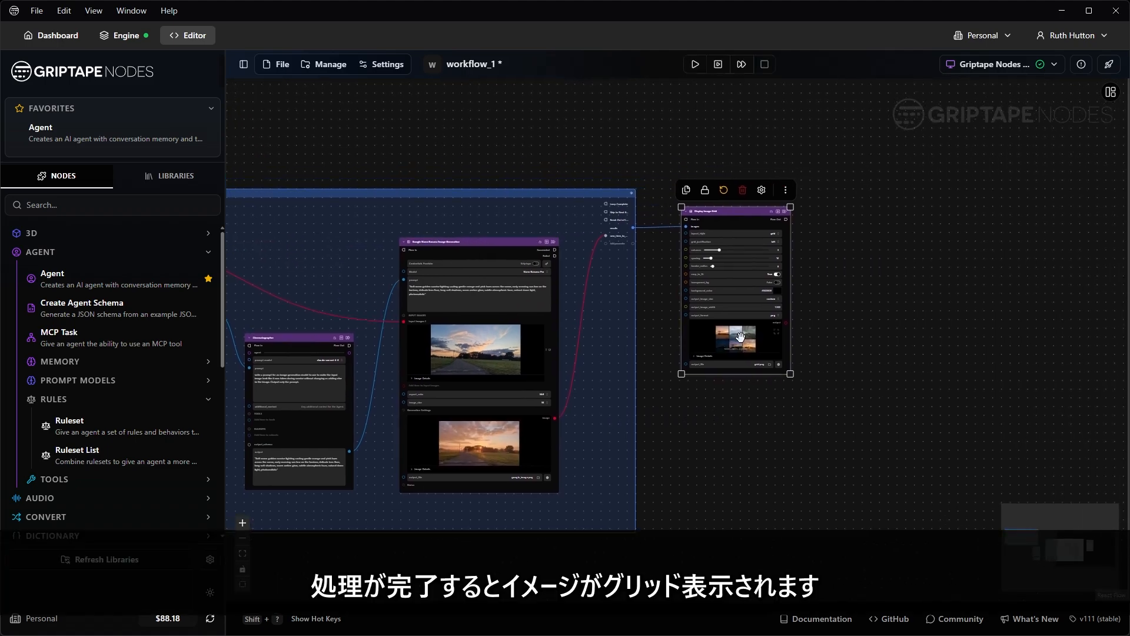
scroll(741, 337, "up", 6)
left_click_drag(855, 423, 953, 496)
left_click_drag(1015, 269, 922, 435)
scroll(921, 435, "up", 1)
left_click(813, 250)
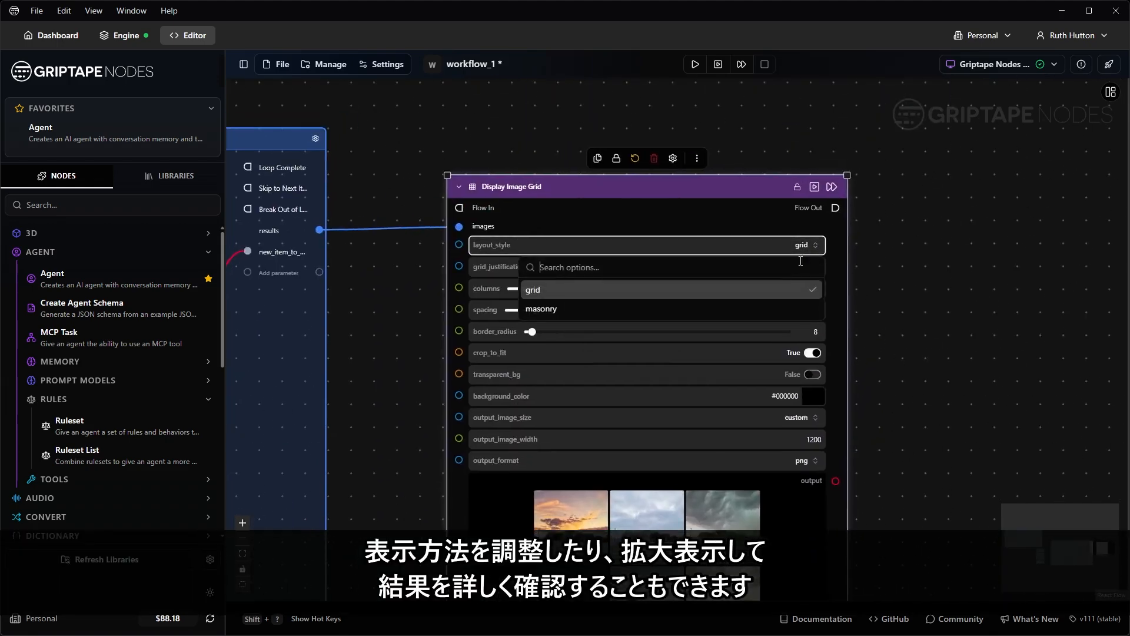
left_click(740, 303)
Step: Enlarge the grid further and view the combined six-image grid full screen
left_click_drag(911, 492, 932, 230)
left_click_drag(874, 444, 1008, 500)
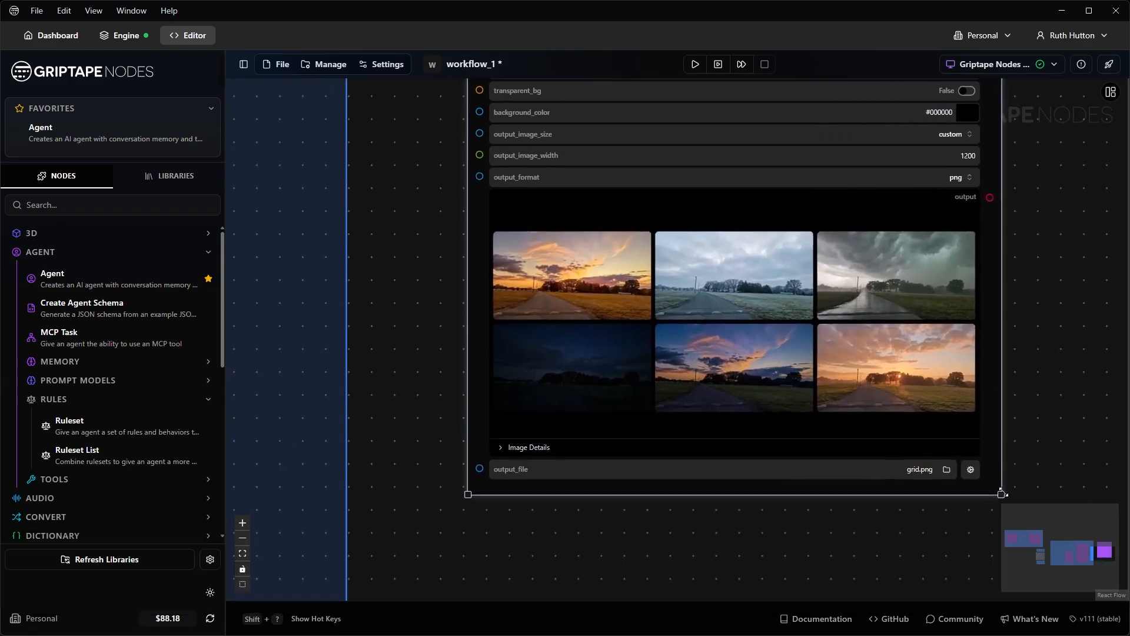
left_click(966, 221)
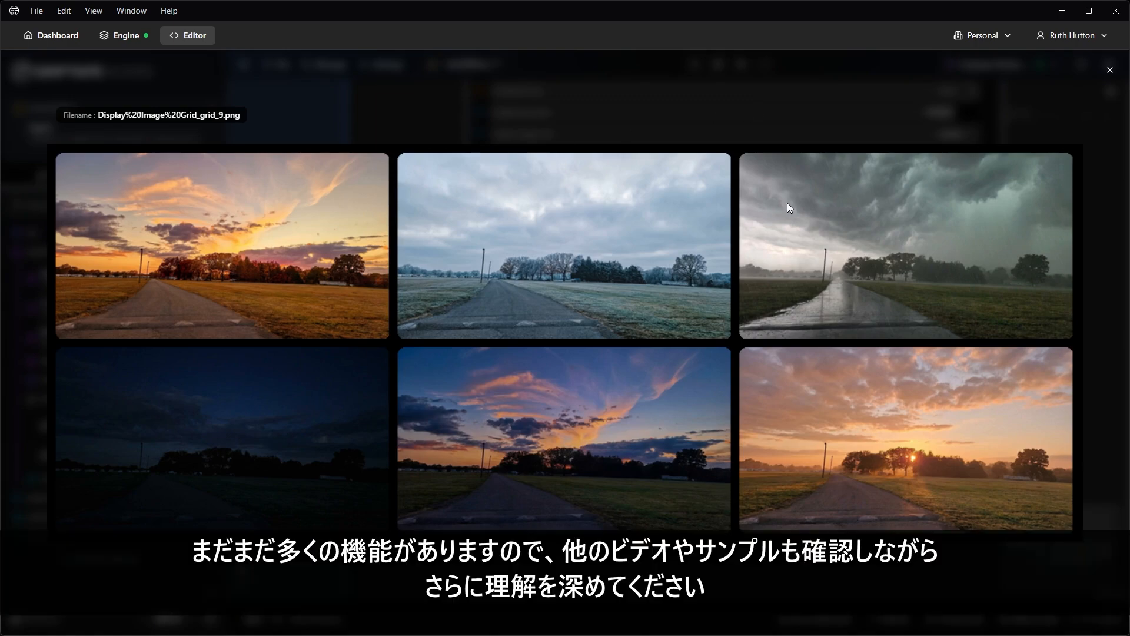
left_click(1111, 72)
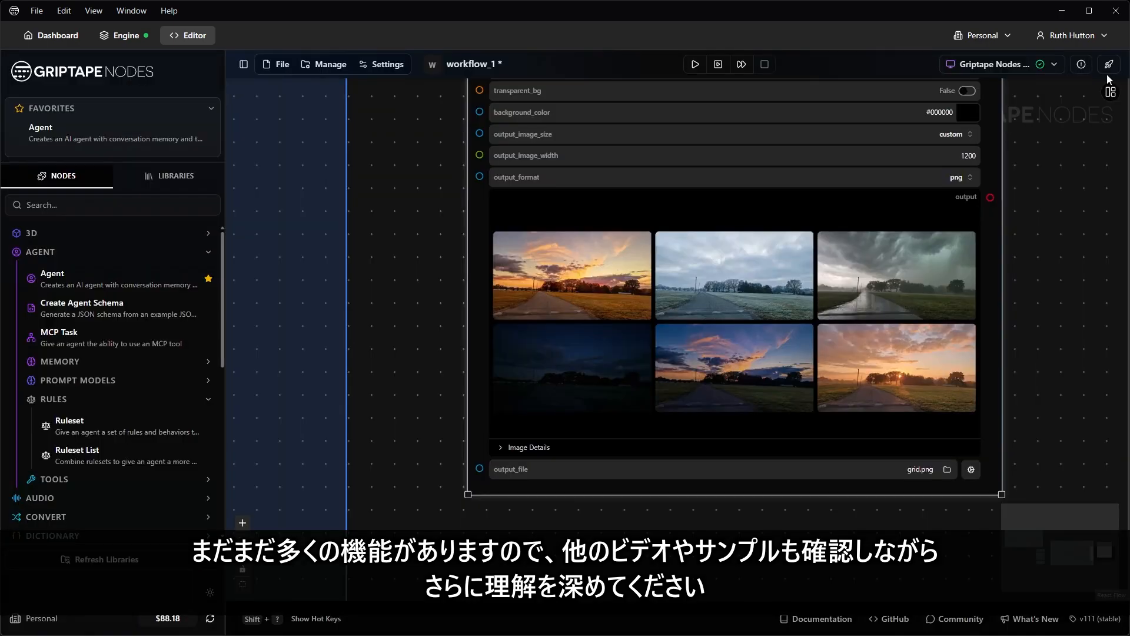
scroll(423, 232, "down", 7)
left_click_drag(429, 252, 961, 305)
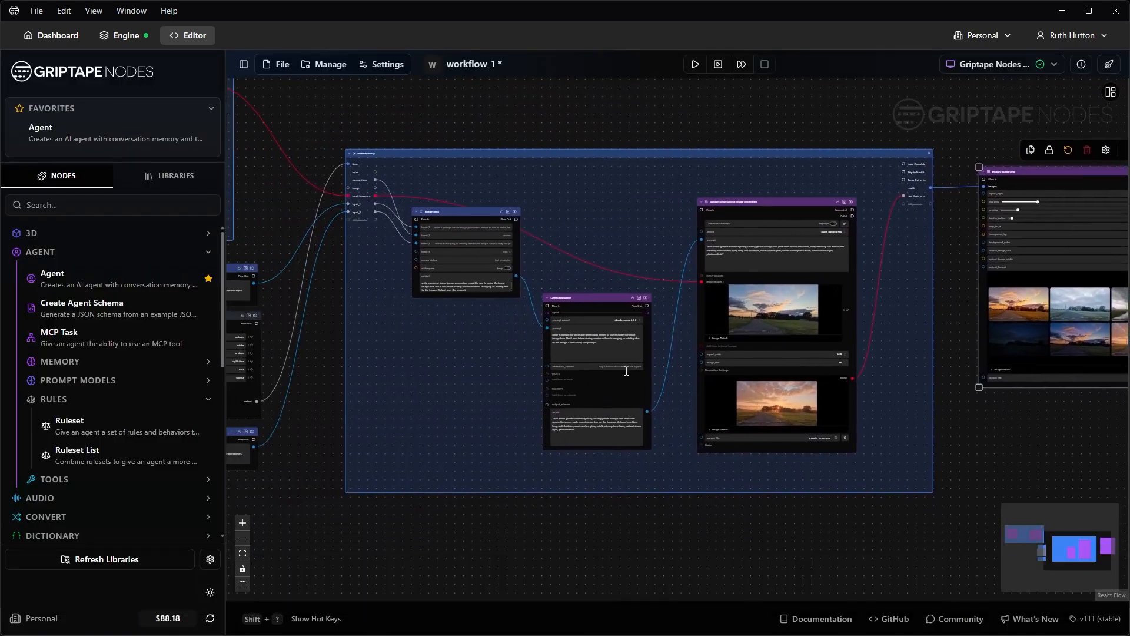
scroll(965, 318, "down", 1)
mouse_move(961, 318)
left_mouse_down()
mouse_move(1016, 335)
mouse_move(941, 326)
left_mouse_up()
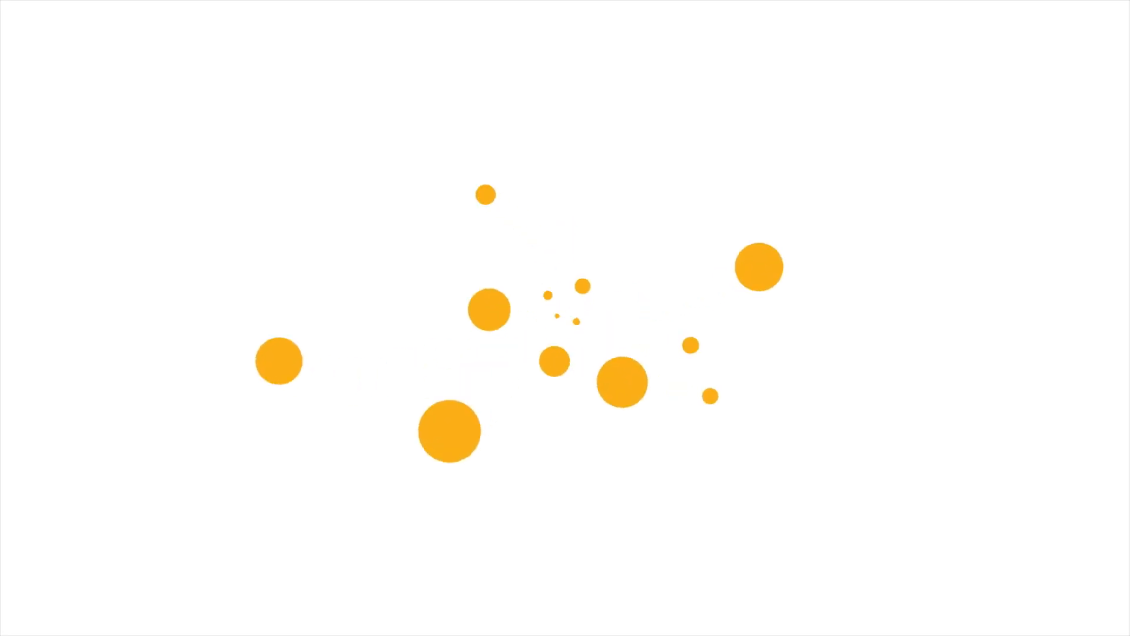